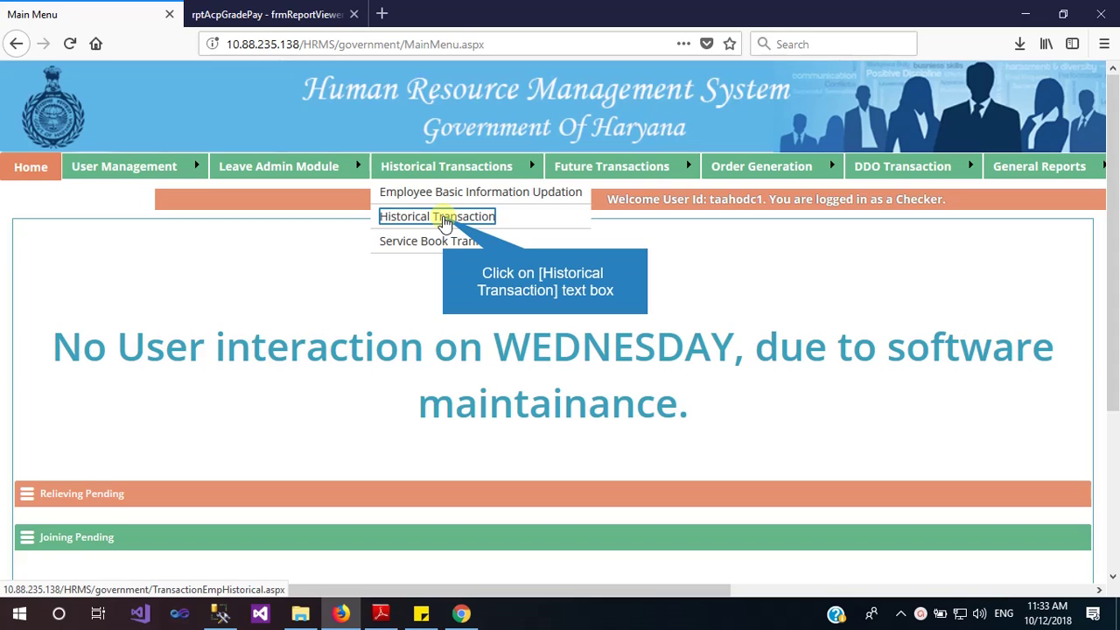
# Search Historical Transactions for a Programmer with a Service Book record and open that employee
pyautogui.click(445, 218)
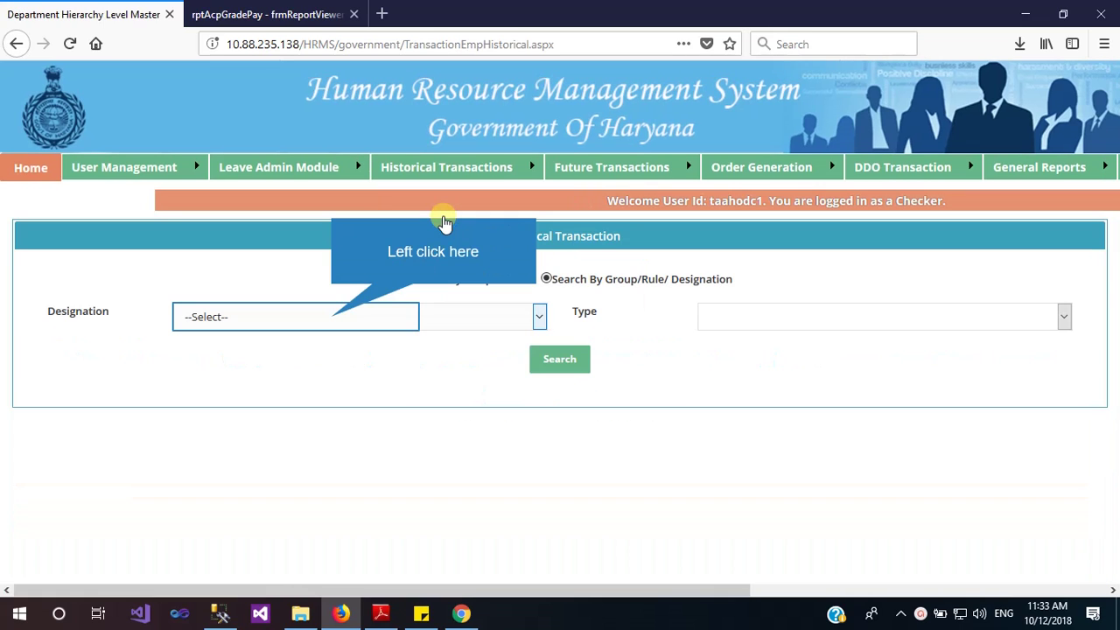
pyautogui.click(332, 319)
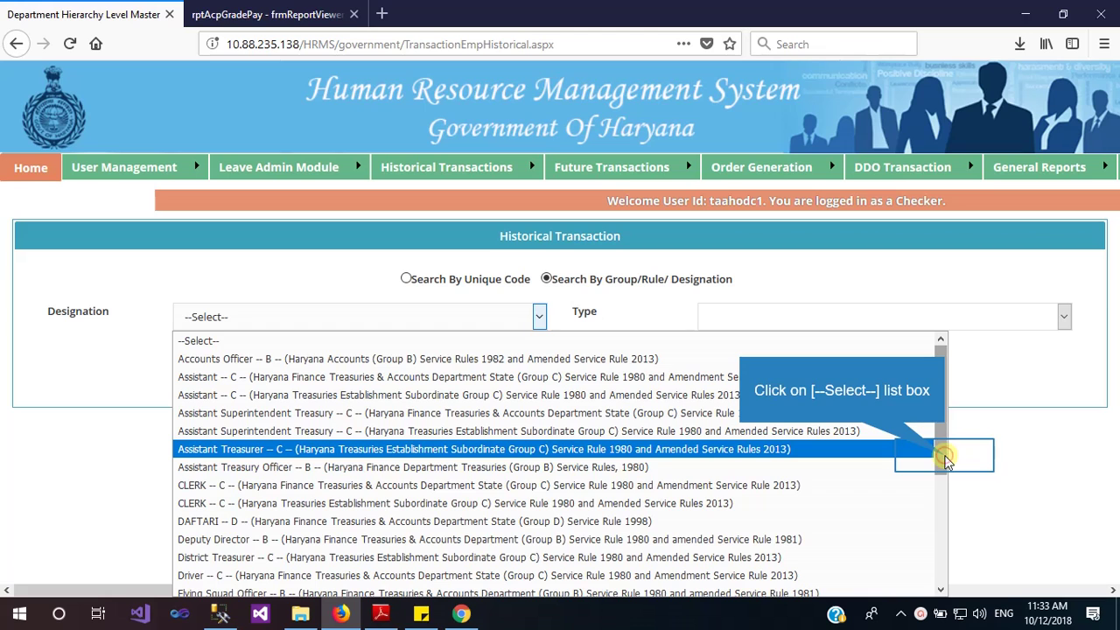
pyautogui.scroll(-3, 945, 462)
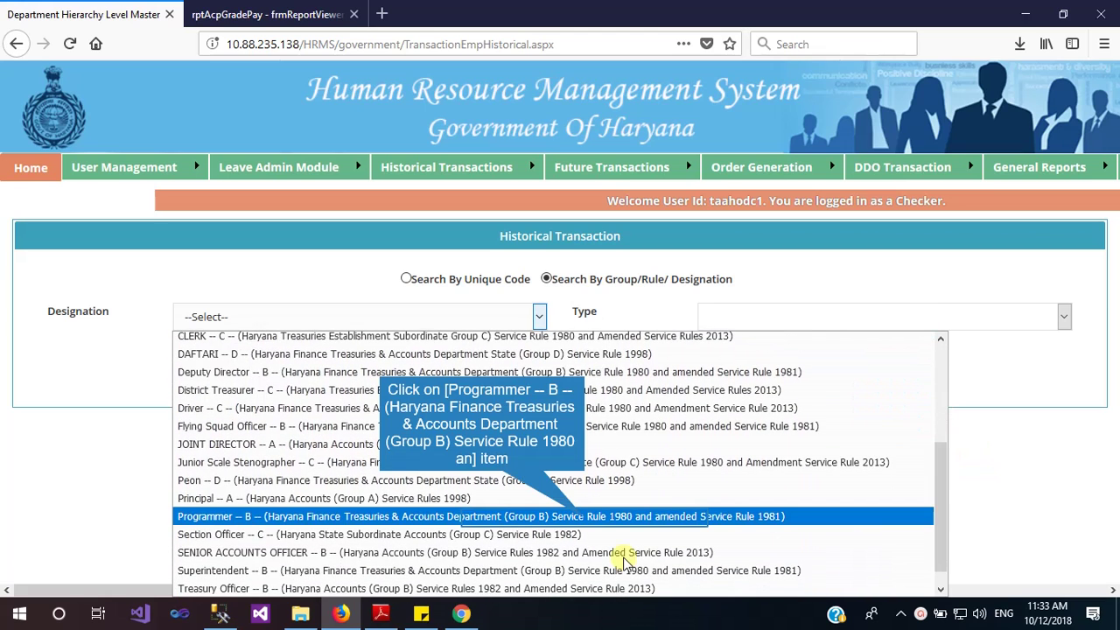
pyautogui.click(586, 518)
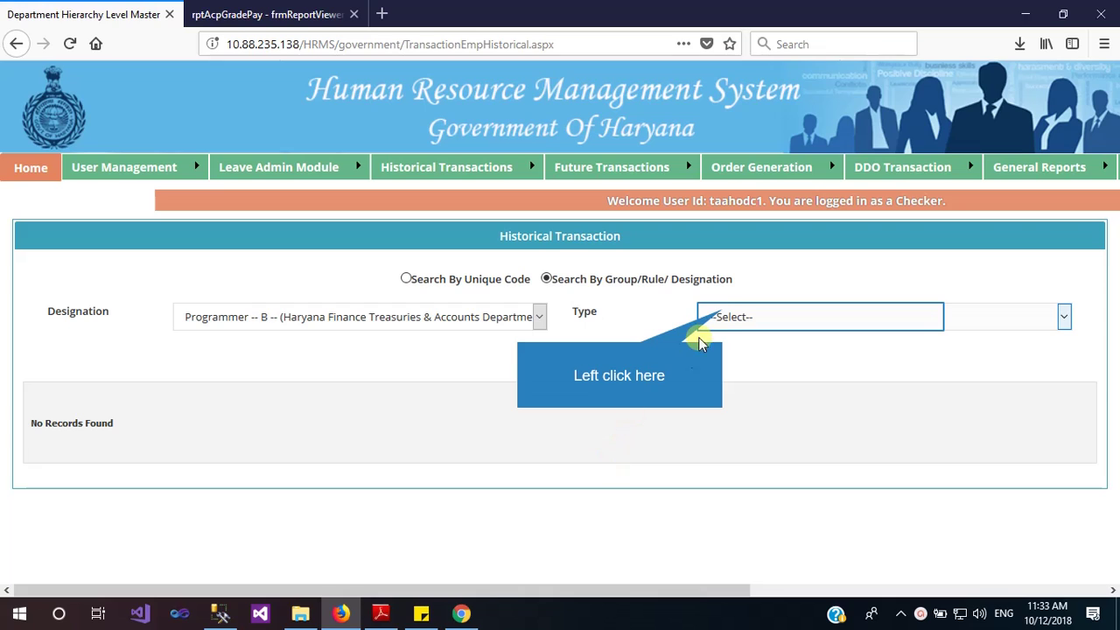
pyautogui.click(722, 316)
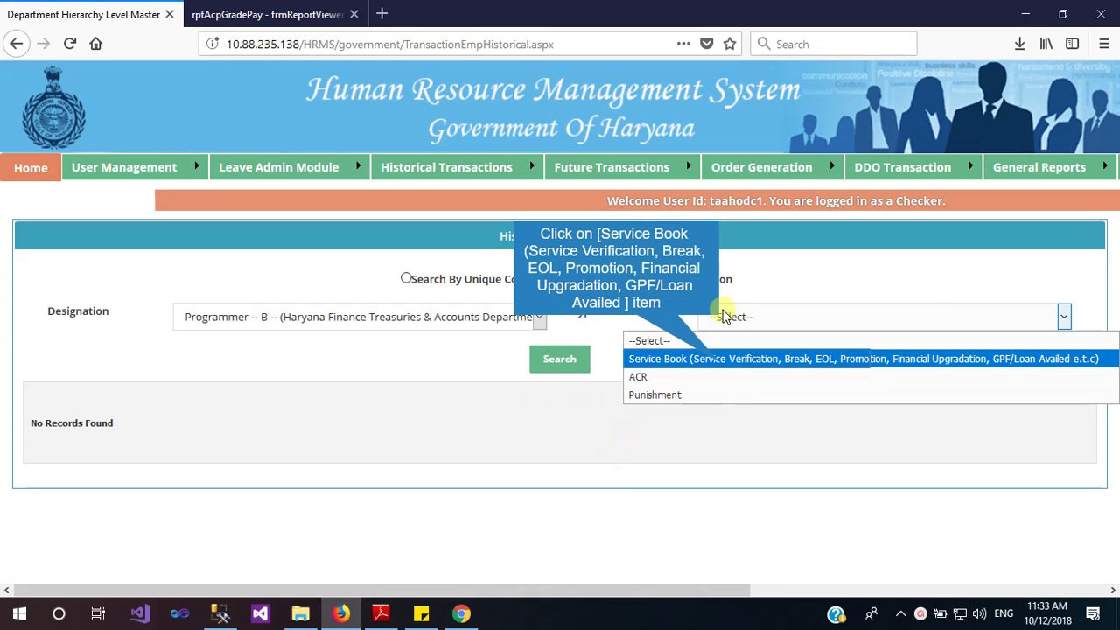
pyautogui.click(719, 366)
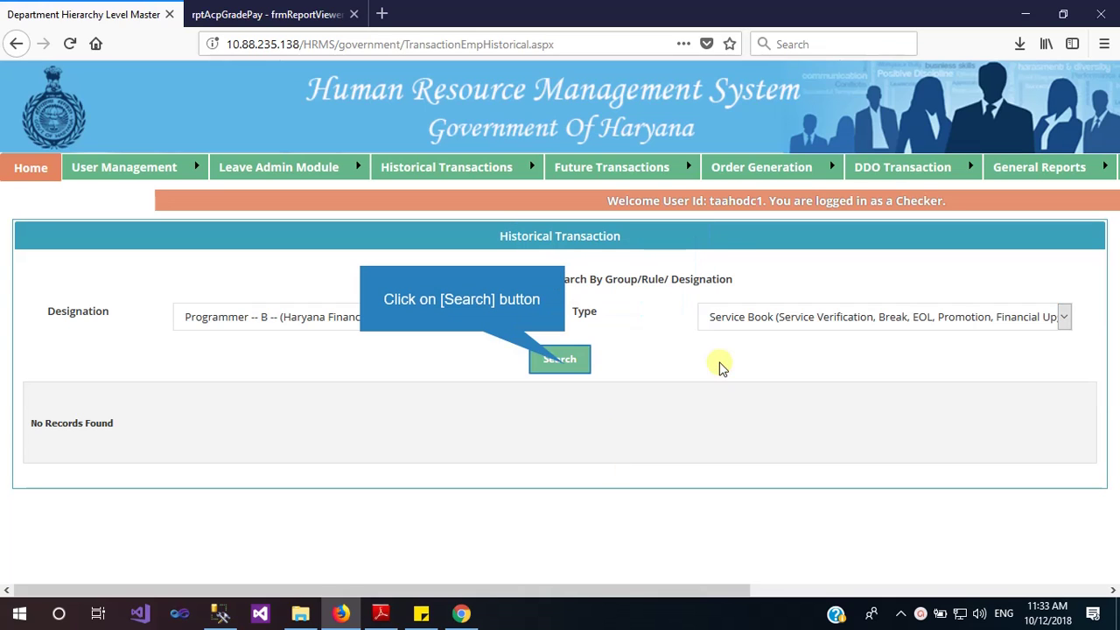
pyautogui.click(565, 365)
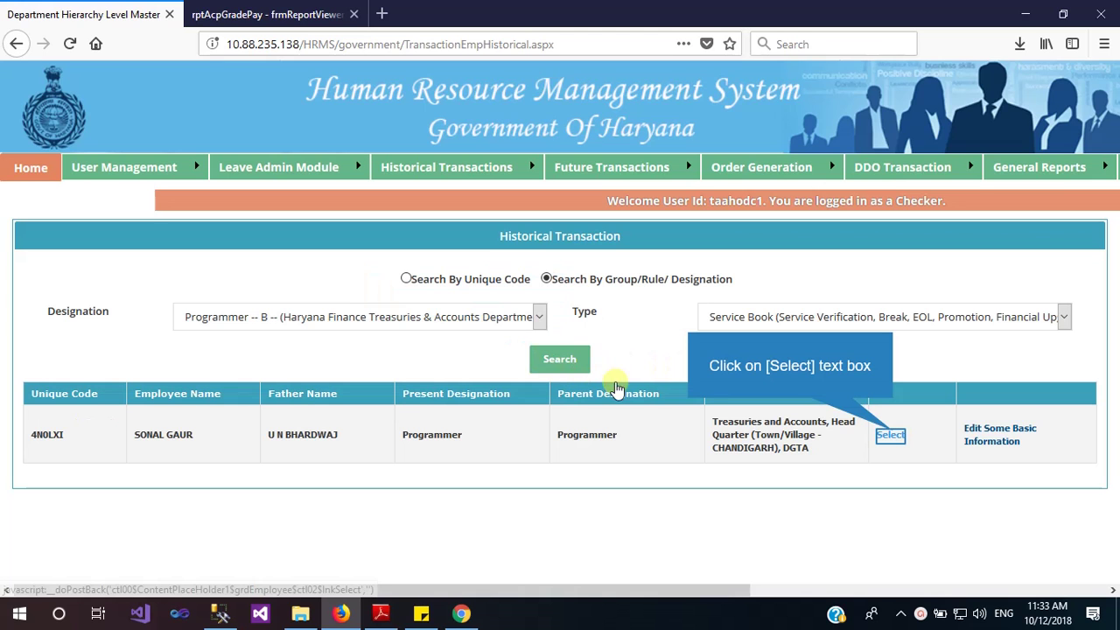
pyautogui.click(891, 435)
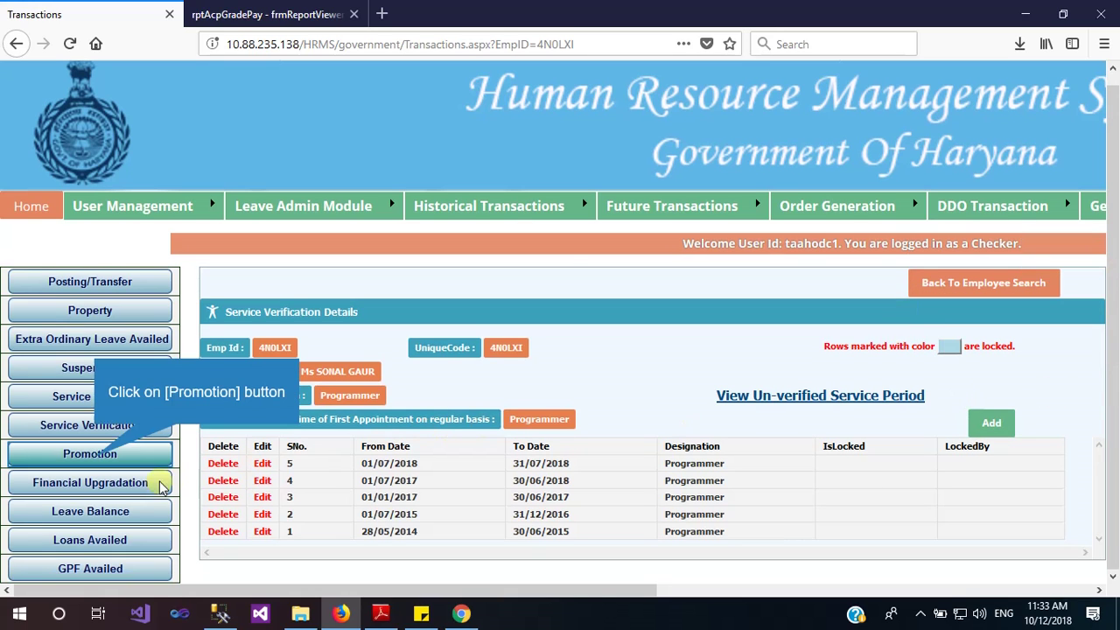
# Show the employee's Promotion details and start a new promotion entry
pyautogui.click(96, 450)
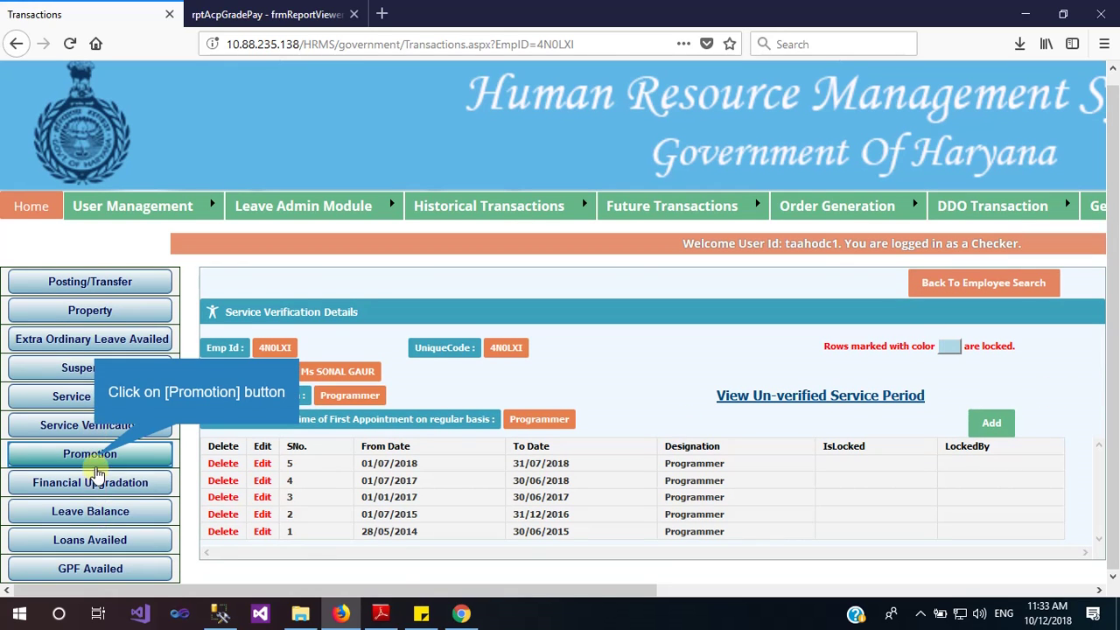
pyautogui.click(91, 455)
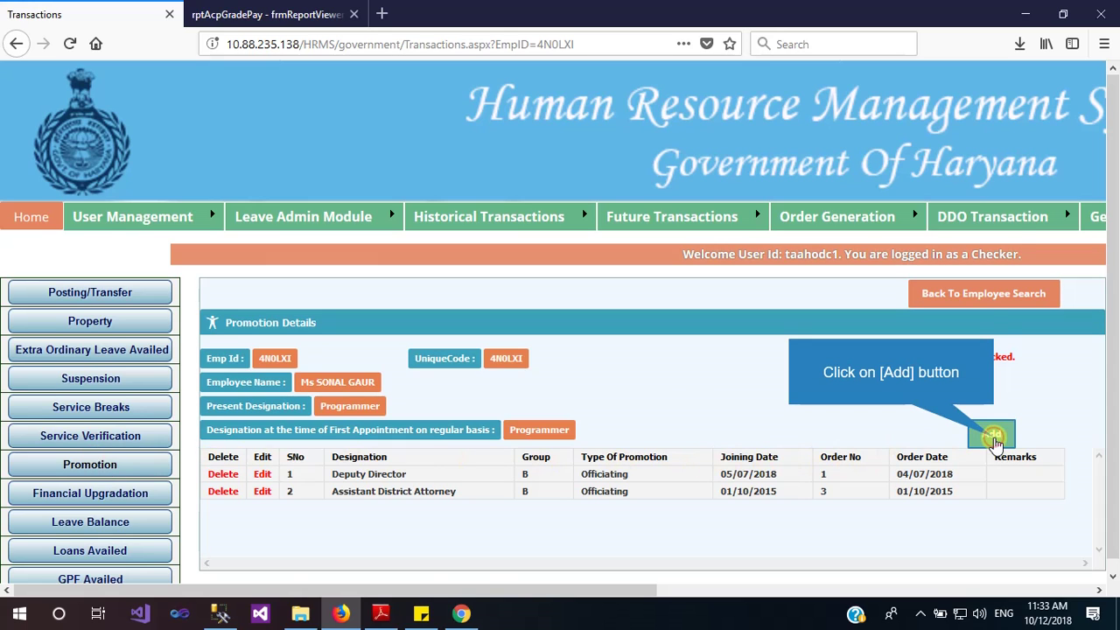
pyautogui.click(995, 441)
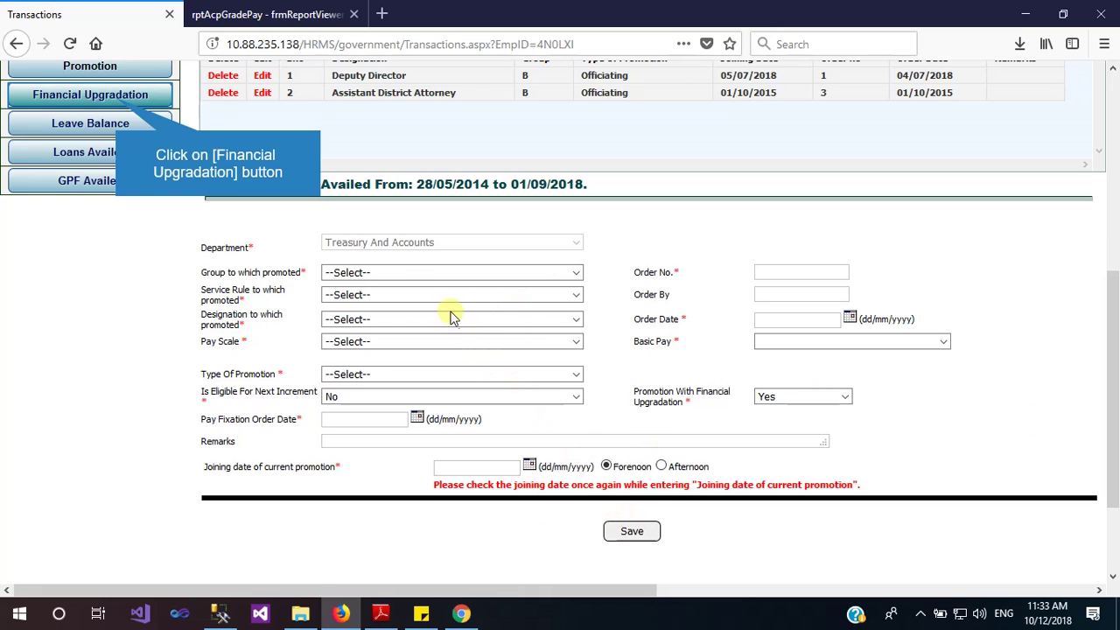
# Start a new Financial Upgradation entry and select the 01/09/2018 date
pyautogui.click(118, 103)
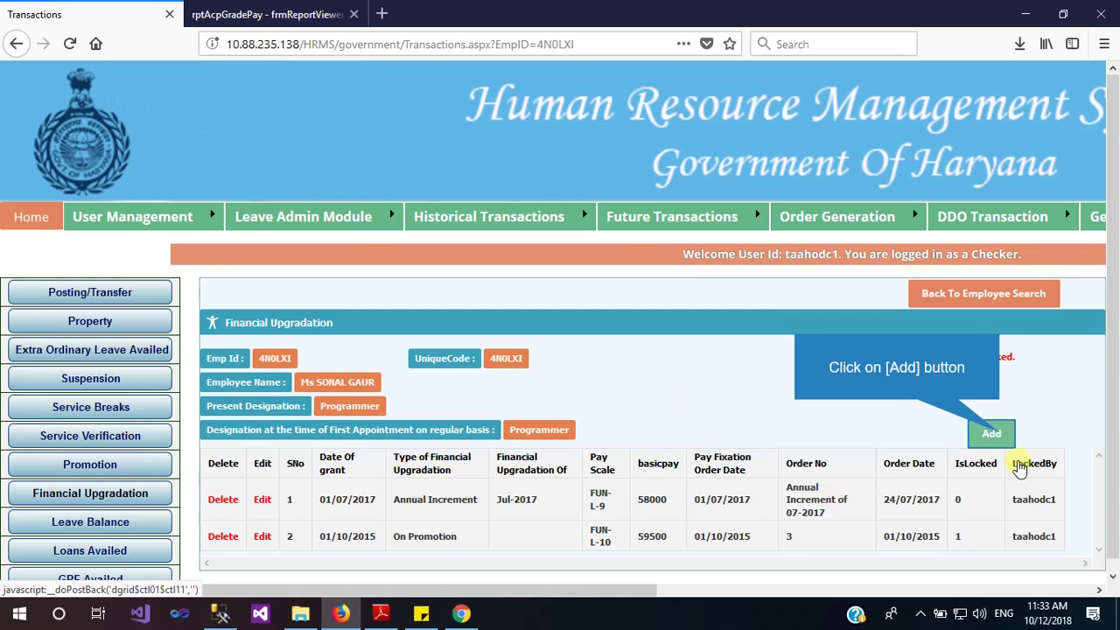
pyautogui.click(996, 435)
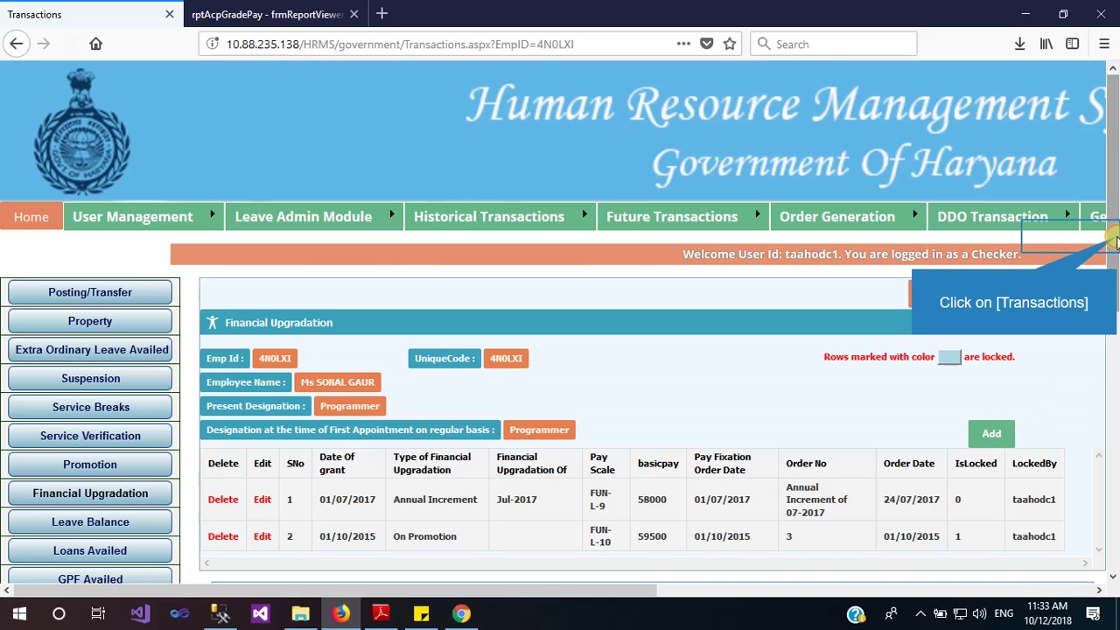
pyautogui.click(1115, 242)
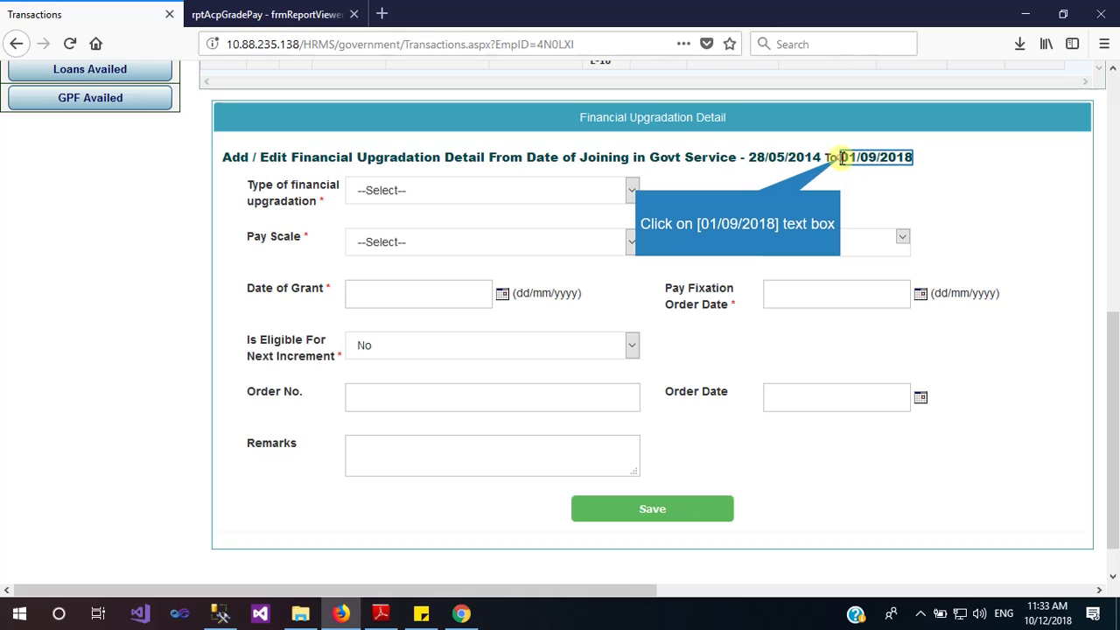
pyautogui.moveTo(841, 158); pyautogui.dragTo(919, 159)
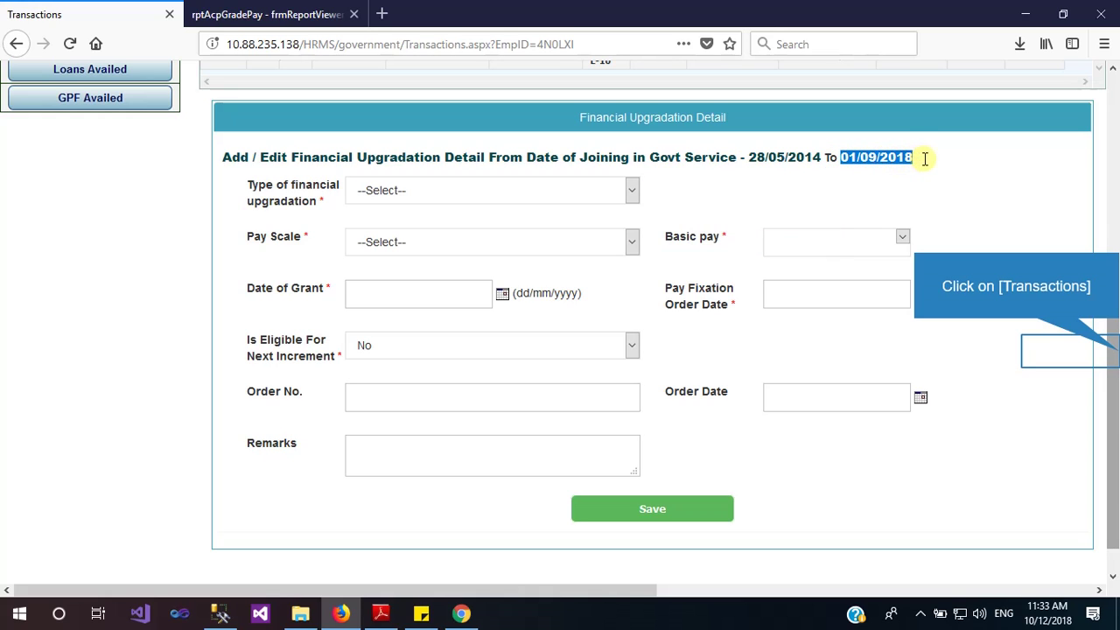
pyautogui.moveTo(1116, 350); pyautogui.dragTo(1118, 208)
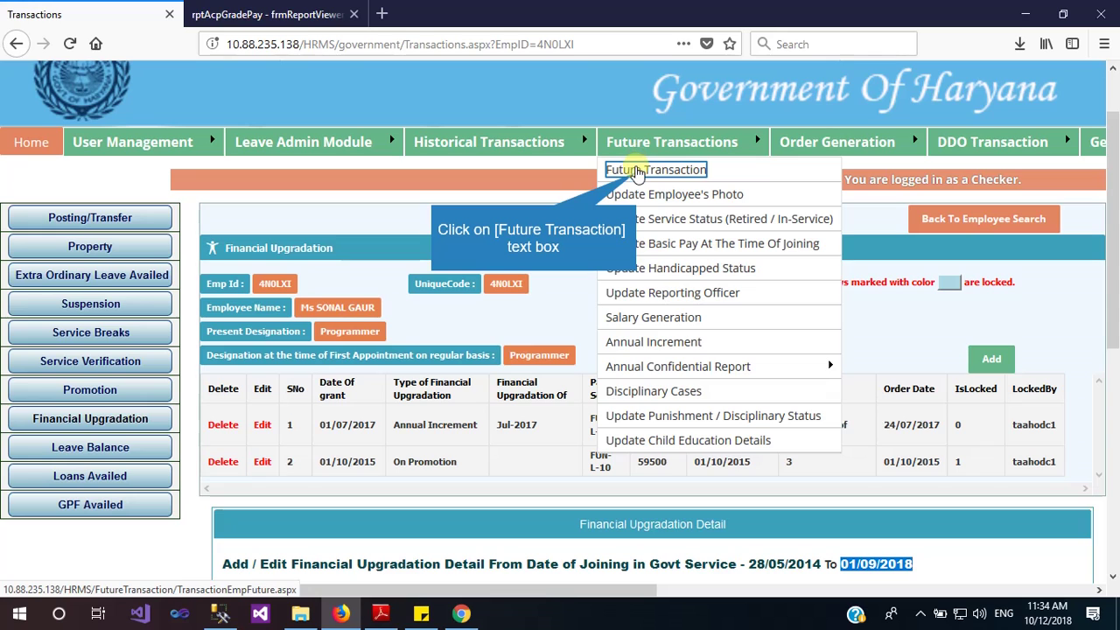
# Search Future Transactions for Programmer employees with Service Book records
pyautogui.click(637, 171)
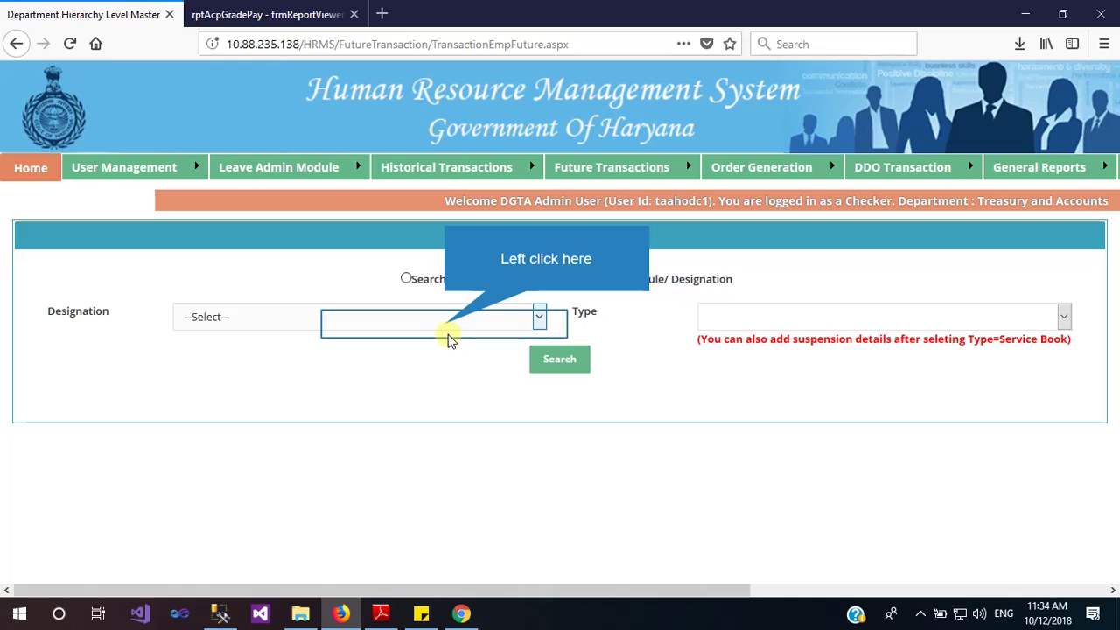
pyautogui.click(443, 325)
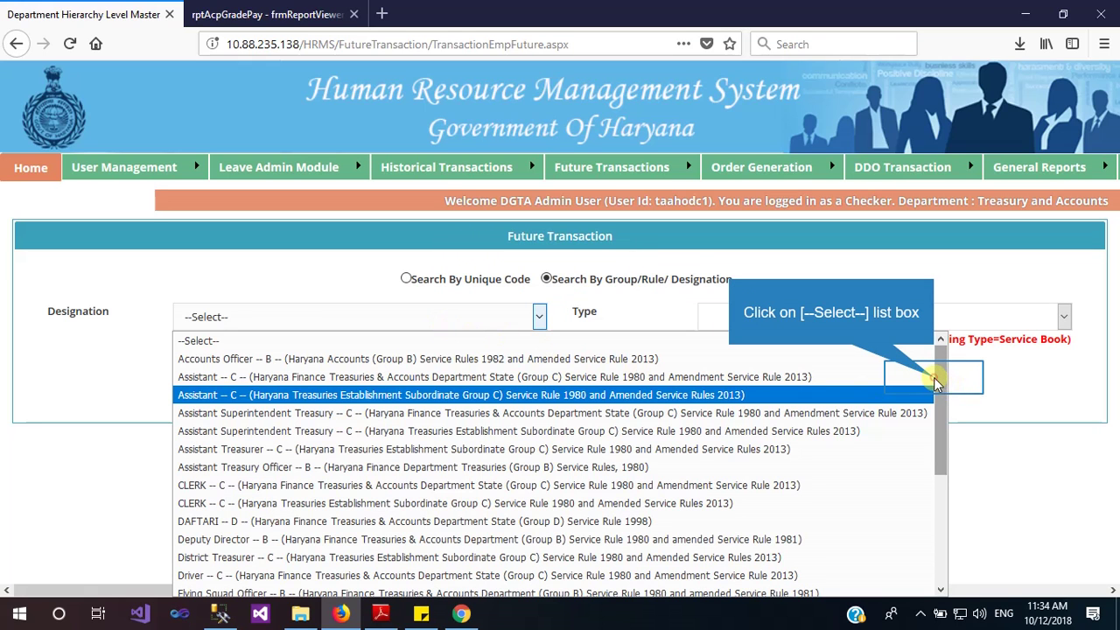
pyautogui.scroll(-3, 934, 383)
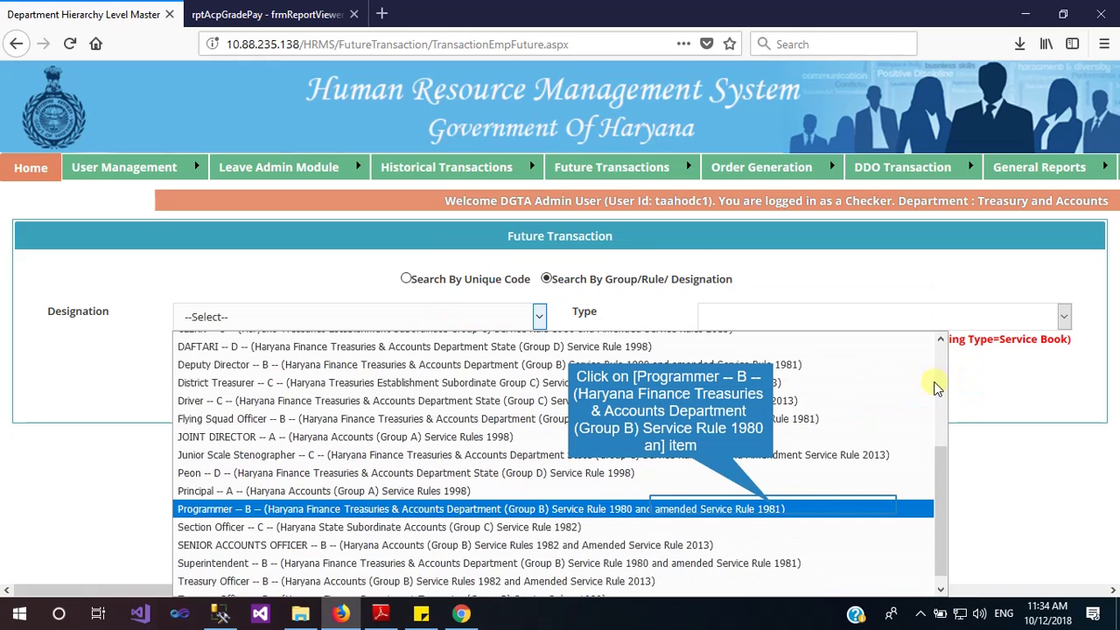
pyautogui.click(774, 508)
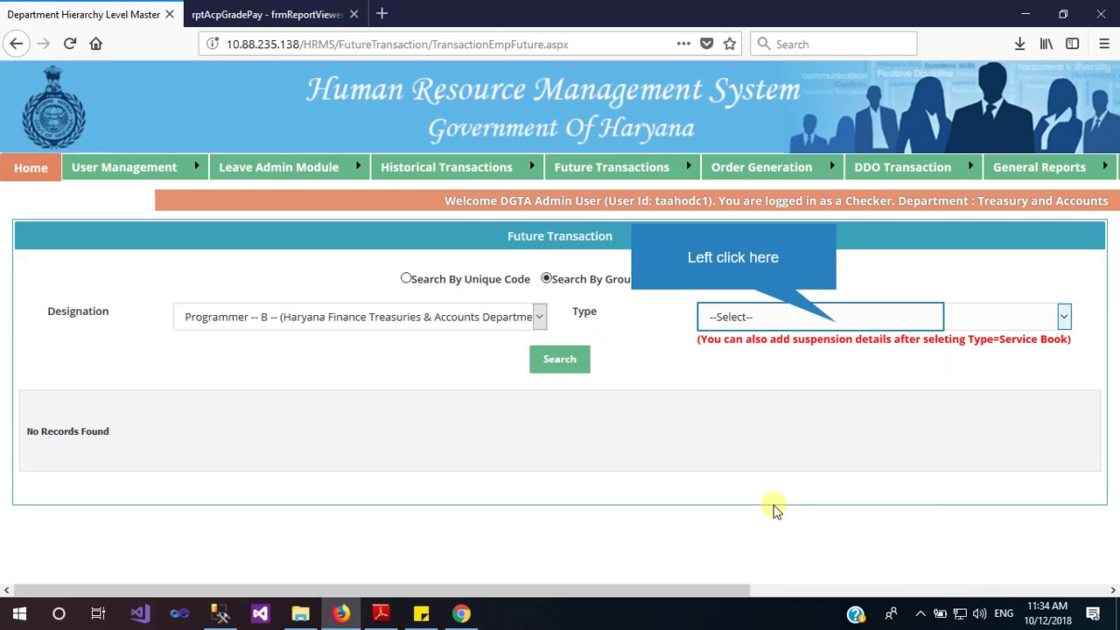
pyautogui.click(836, 323)
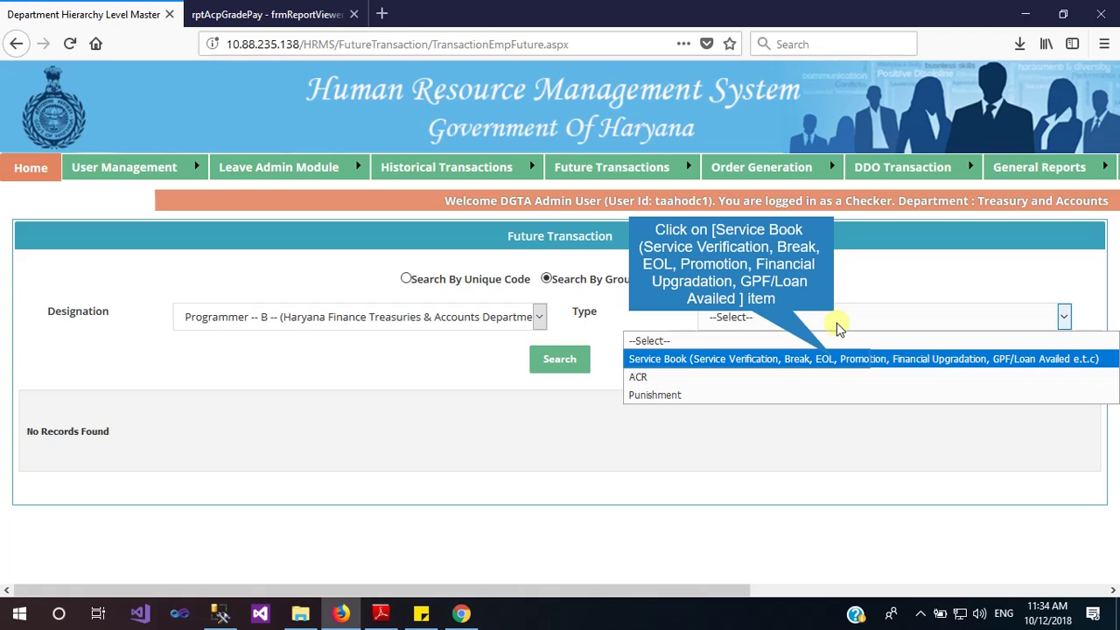
pyautogui.click(835, 360)
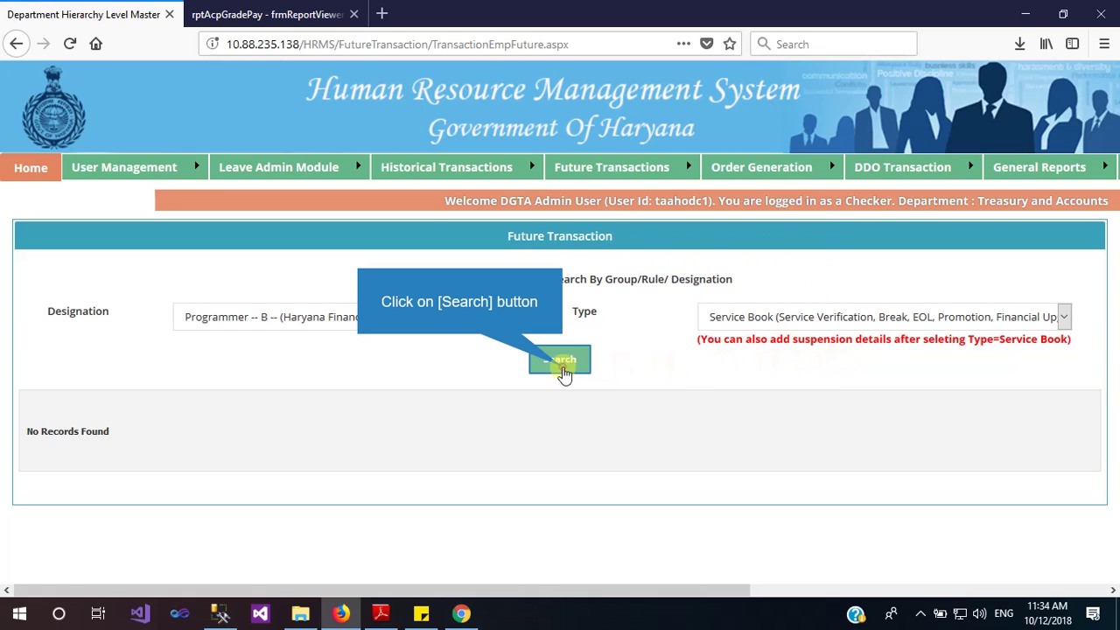
pyautogui.click(563, 370)
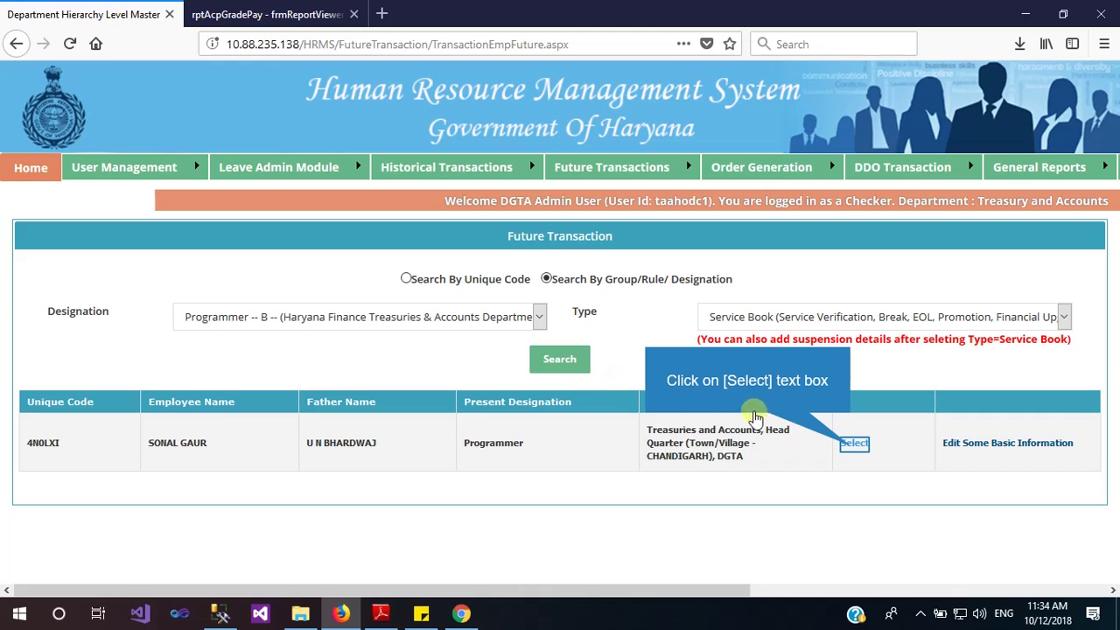
# Open the found employee's transactions and view their Promotion details
pyautogui.click(851, 446)
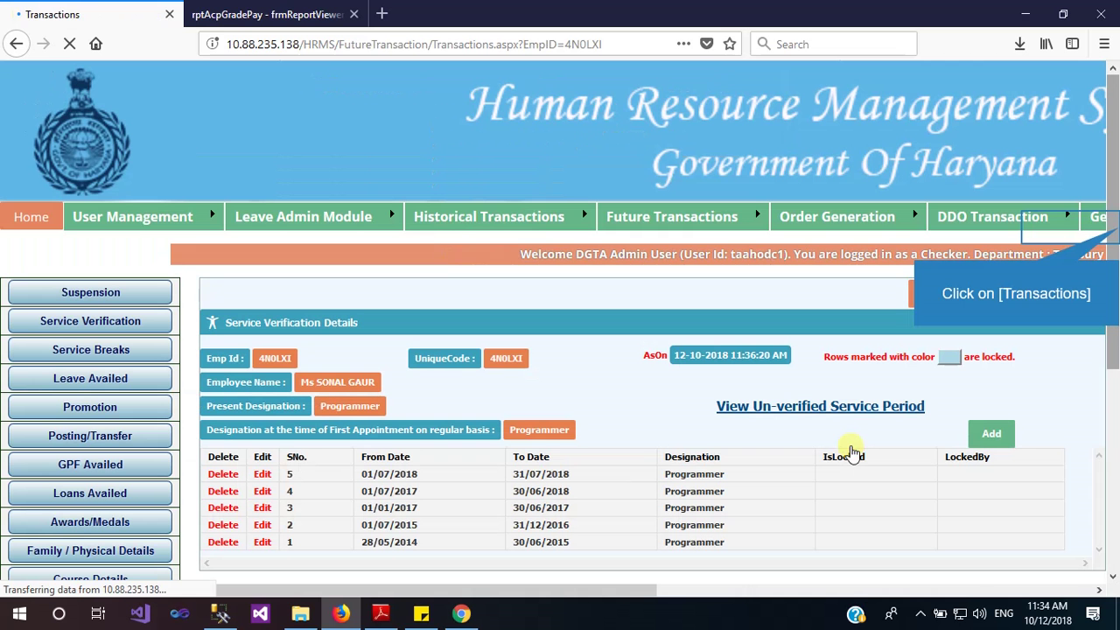
pyautogui.click(1115, 226)
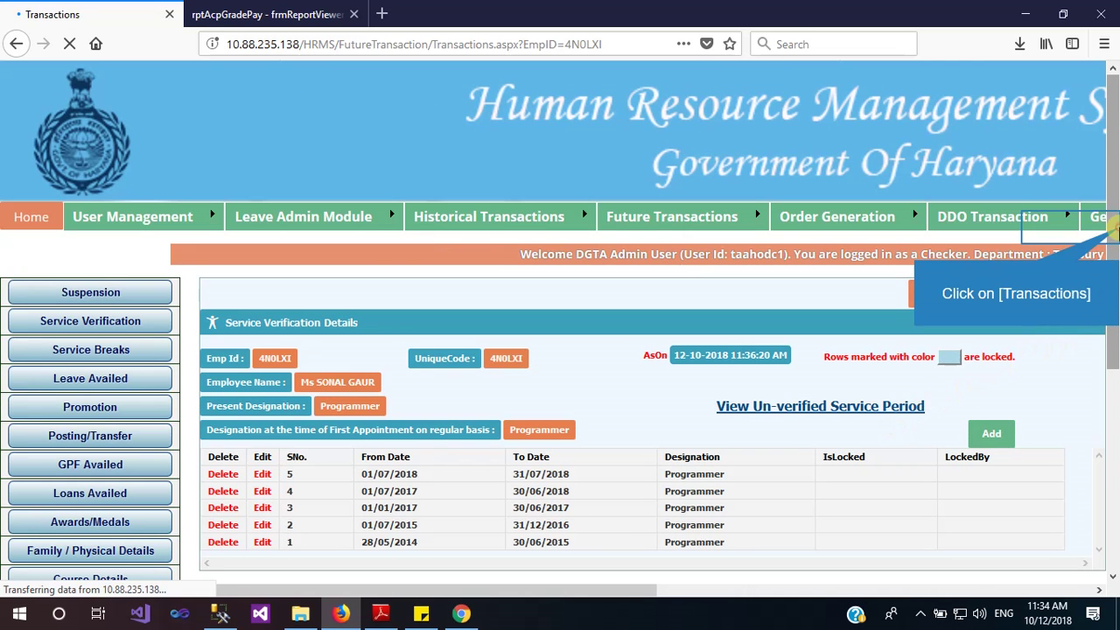
pyautogui.scroll(-2, 1095, 350)
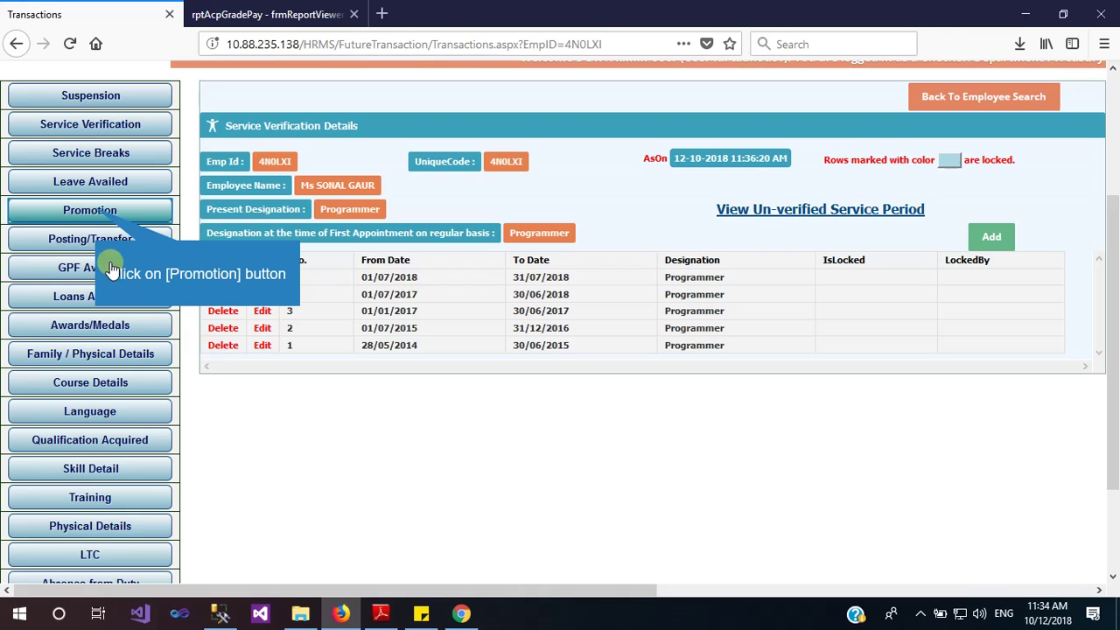
pyautogui.click(99, 221)
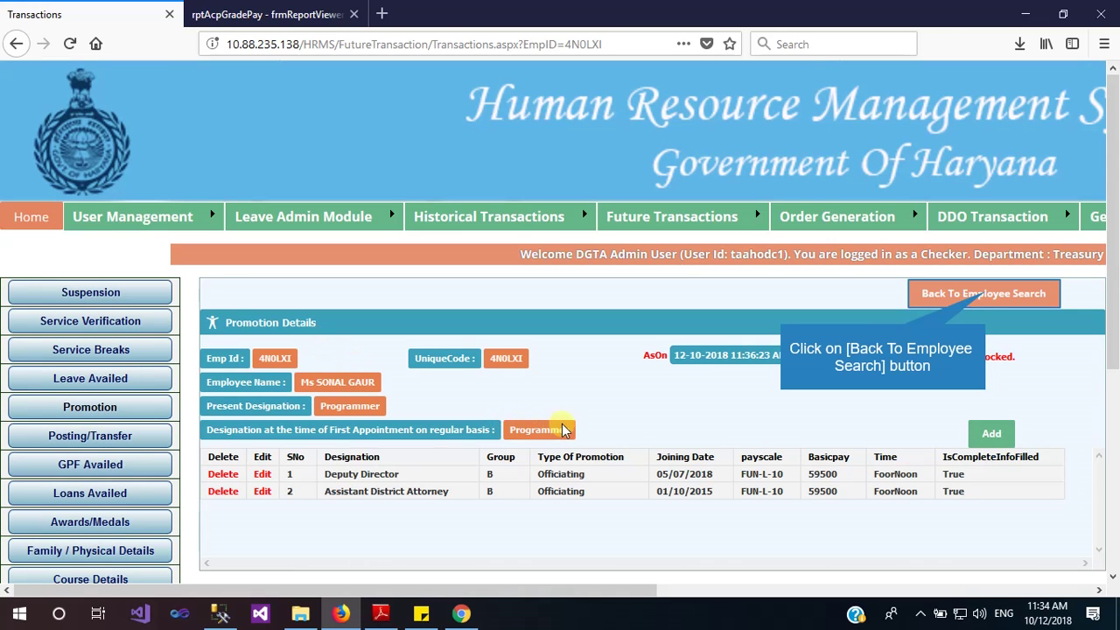
# Search Future Transactions for CLERK-designation employees with Service Book records
pyautogui.click(986, 293)
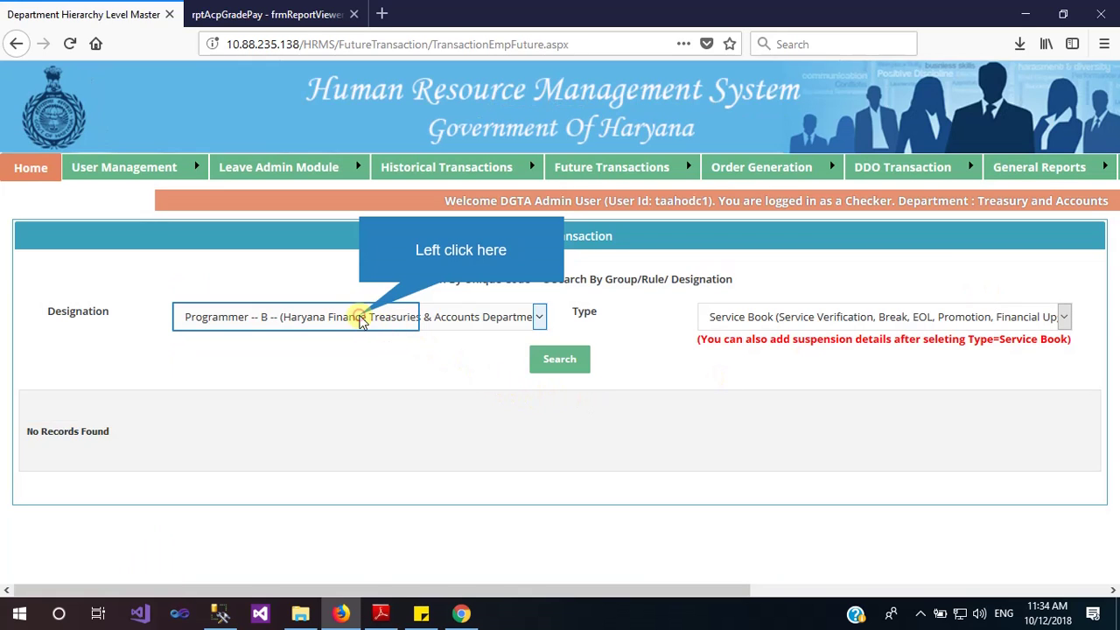
pyautogui.click(361, 320)
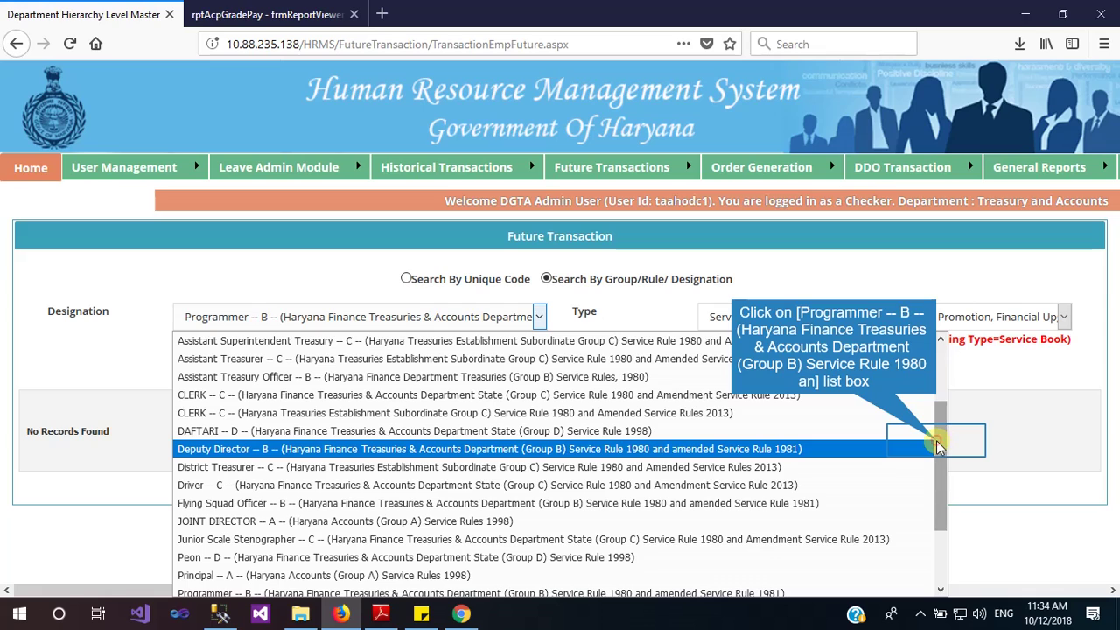
pyautogui.moveTo(936, 446); pyautogui.dragTo(929, 399)
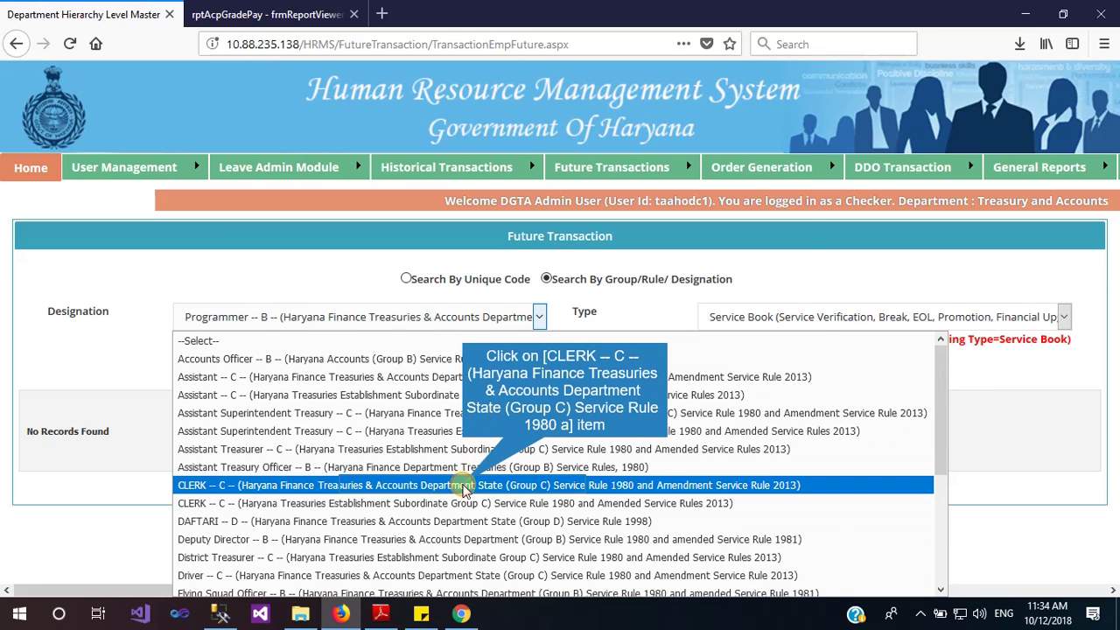
pyautogui.click(464, 486)
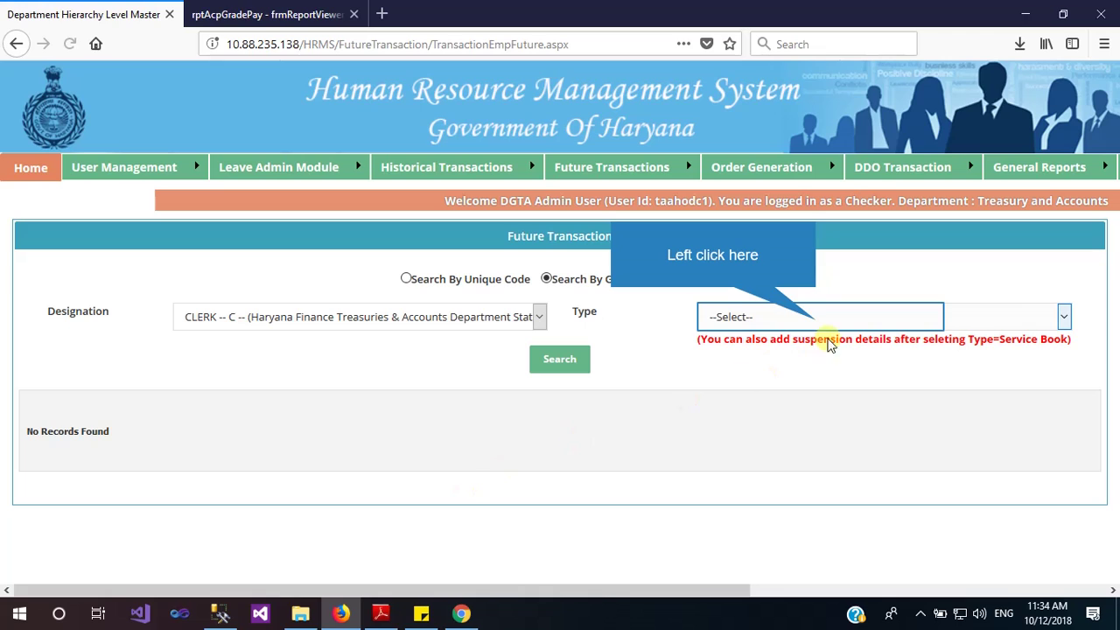
pyautogui.click(816, 322)
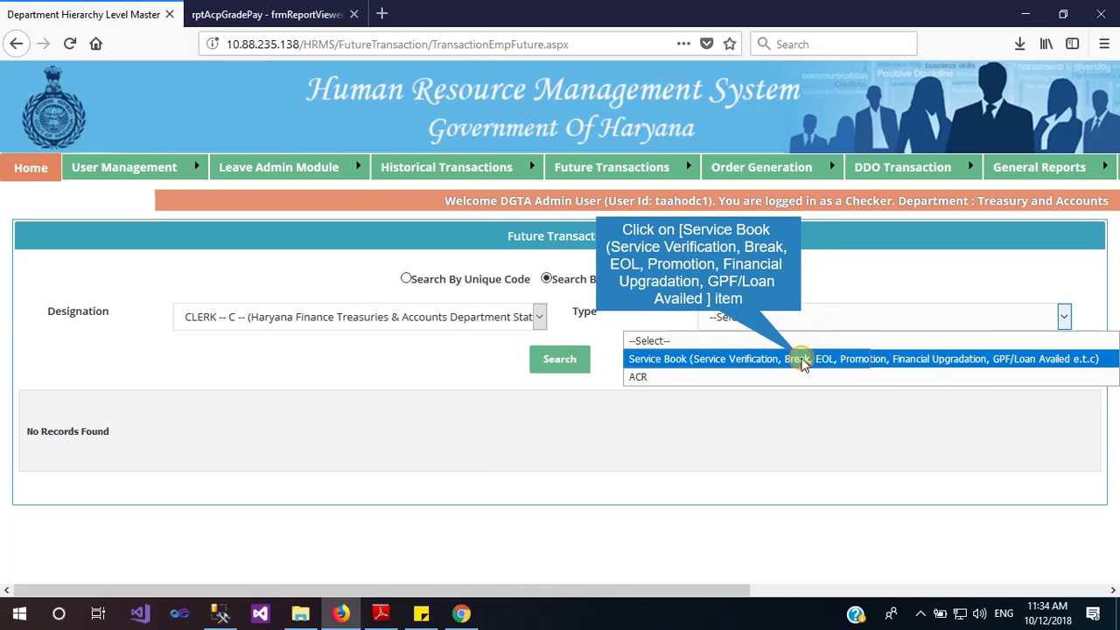
pyautogui.click(803, 360)
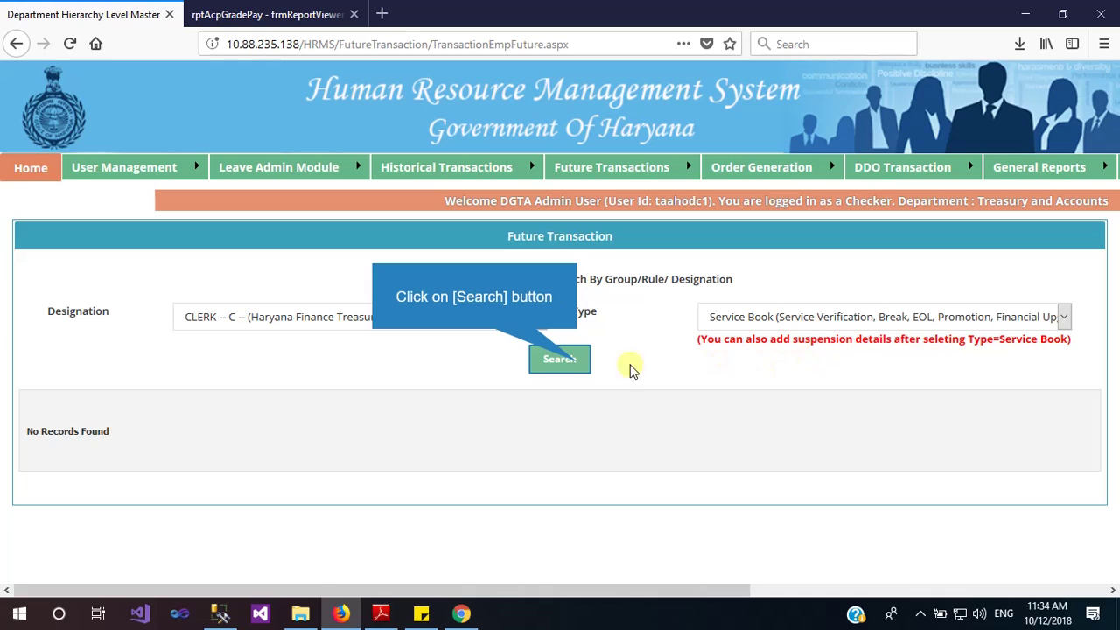
pyautogui.click(579, 368)
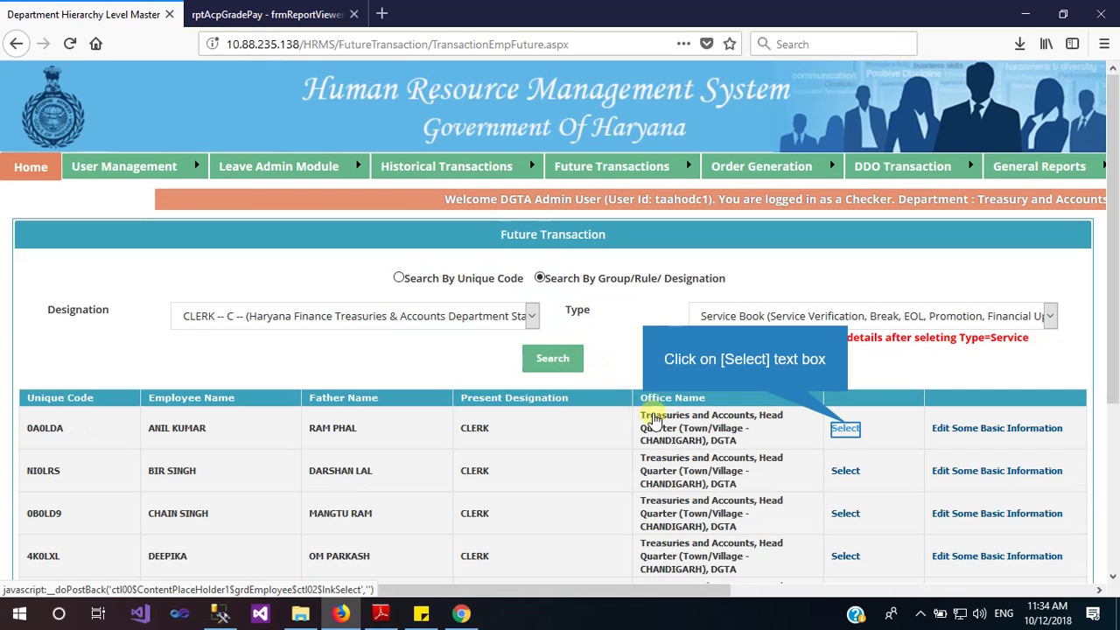
# Open the first clerk's Promotion details and bring up a blank new-promotion form
pyautogui.click(840, 428)
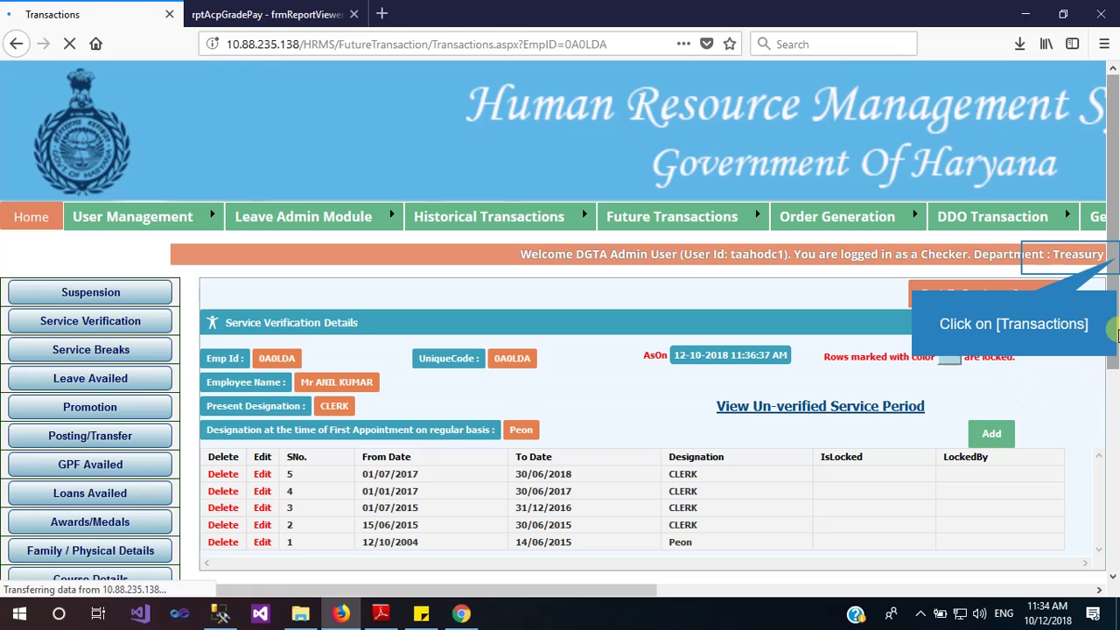
pyautogui.scroll(-3, 1116, 262)
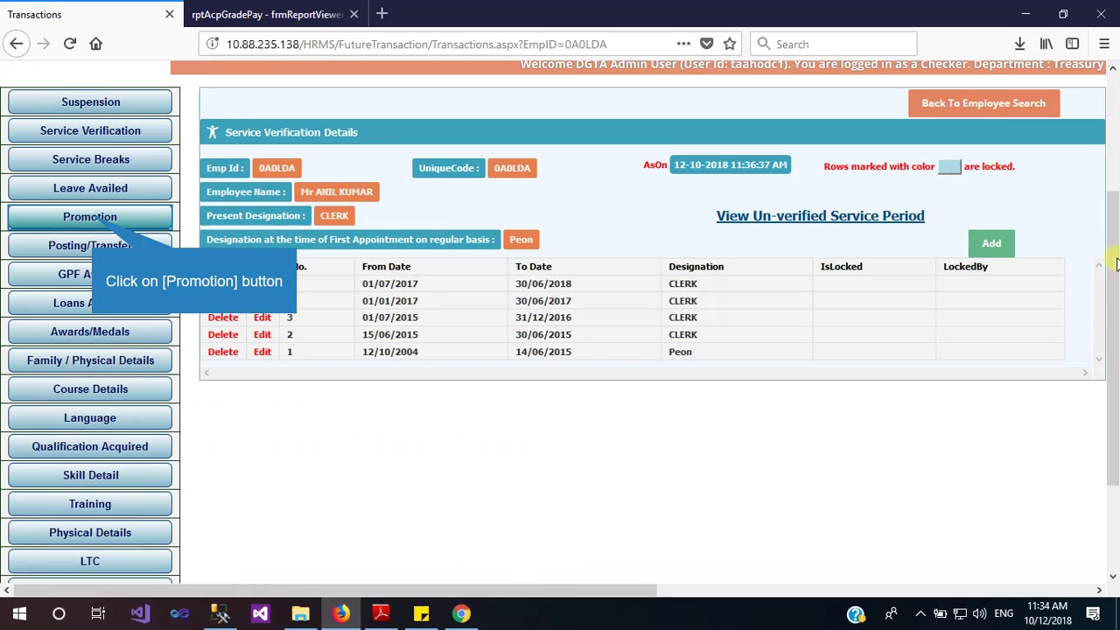
pyautogui.click(91, 221)
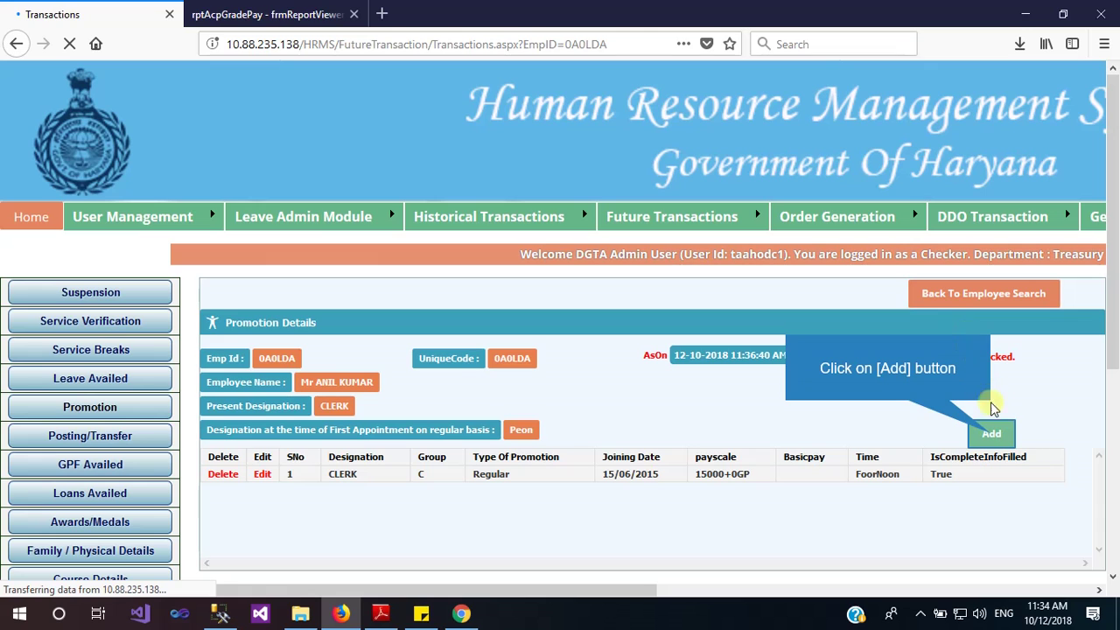
pyautogui.click(996, 434)
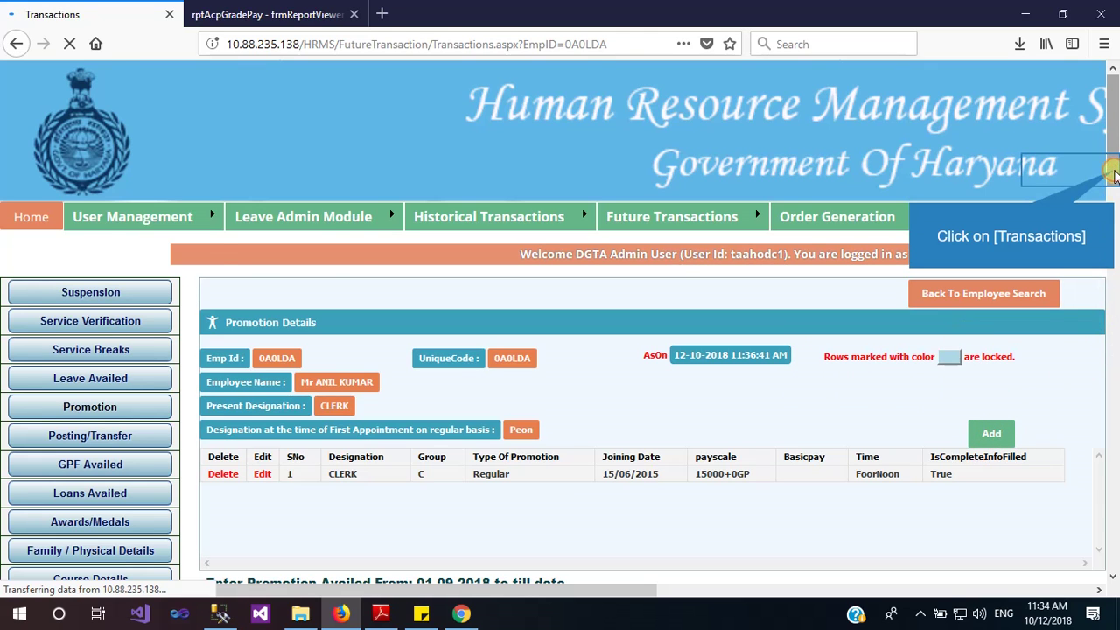
pyautogui.click(1111, 175)
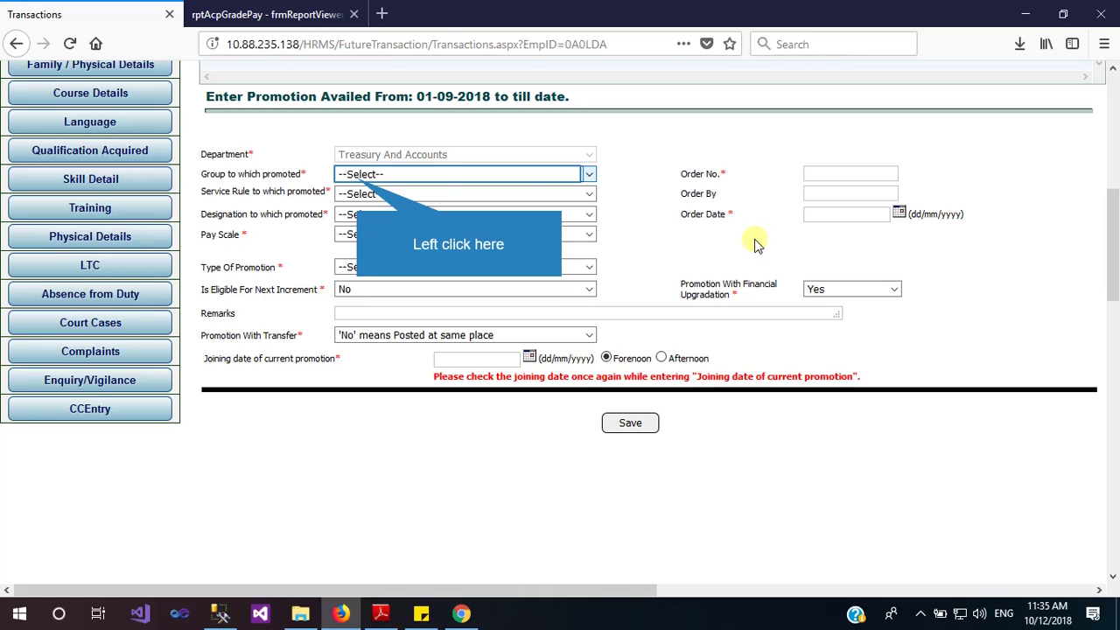
# Set the promoted group to C with the Treasuries & Accounts Group C service rule
pyautogui.click(358, 176)
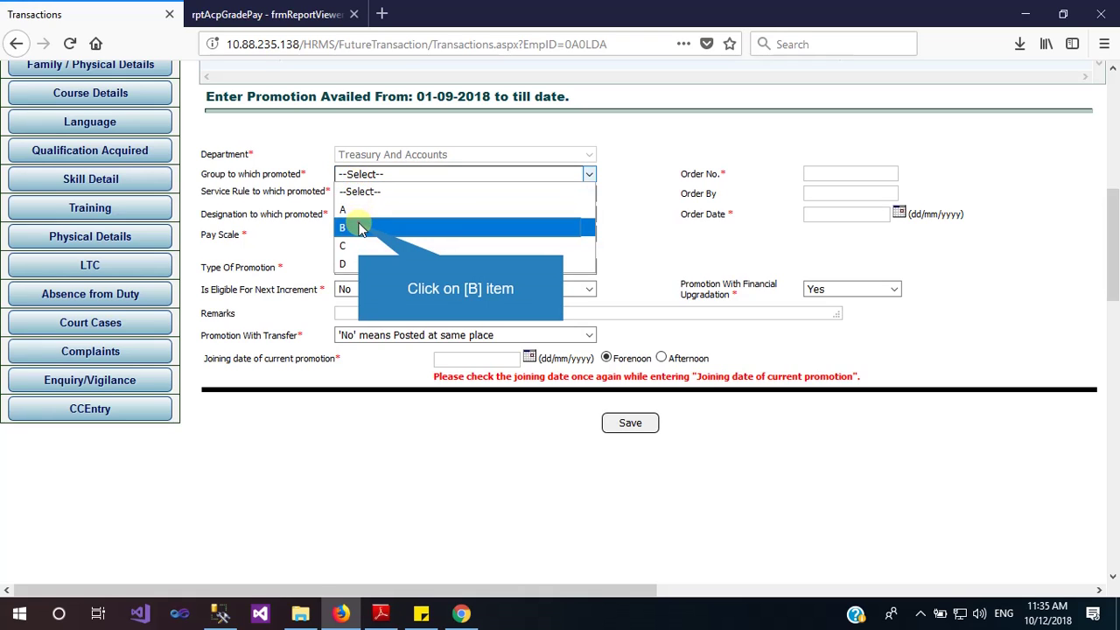
pyautogui.click(361, 227)
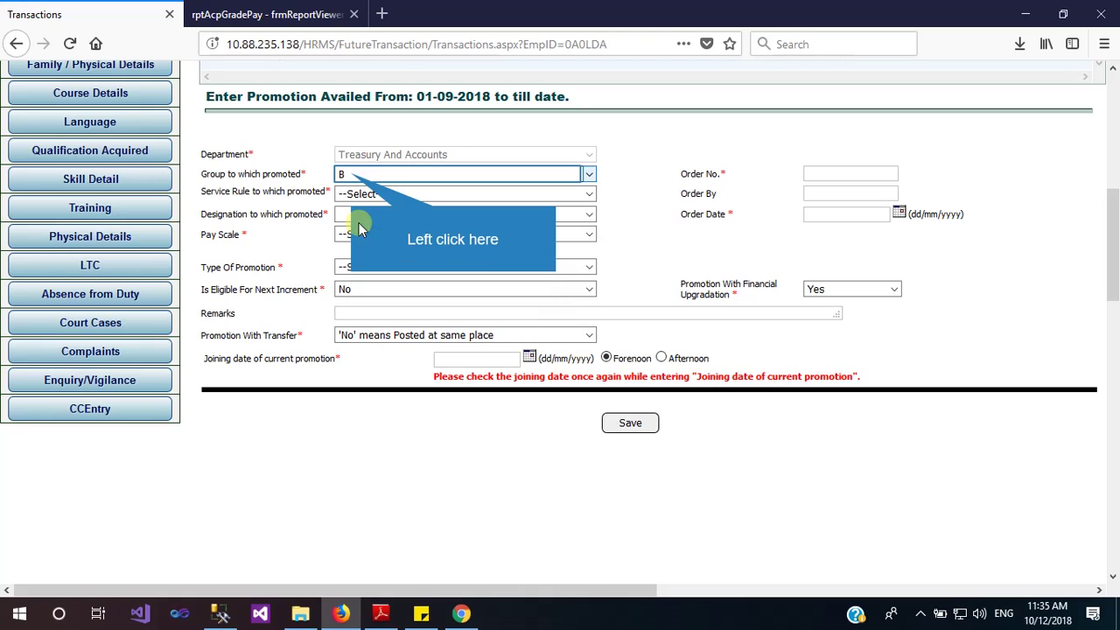
pyautogui.click(351, 173)
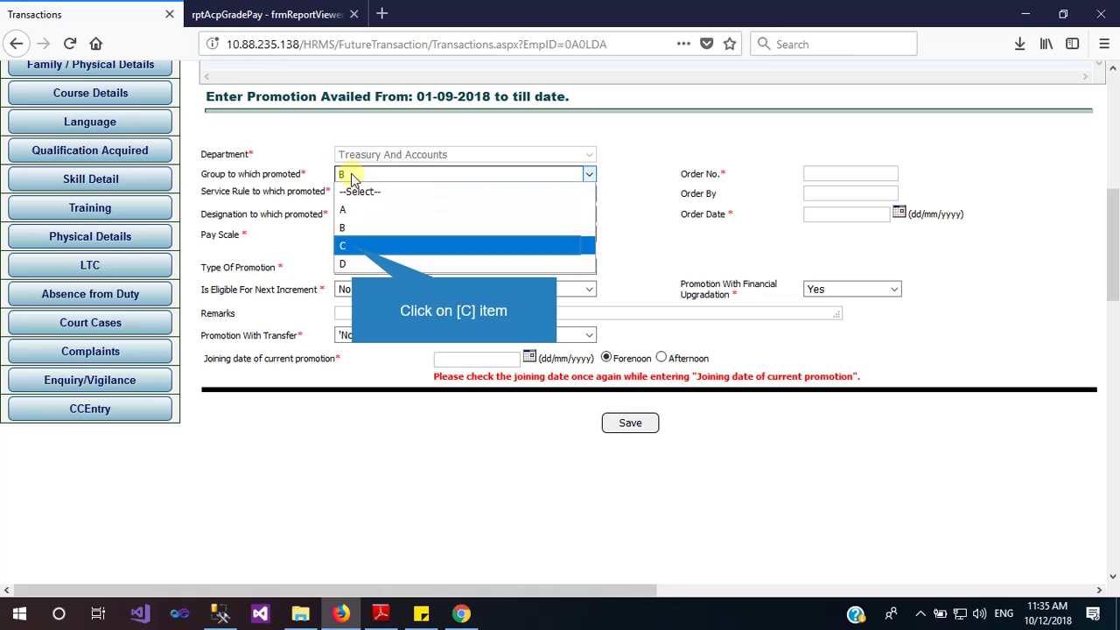
pyautogui.click(352, 248)
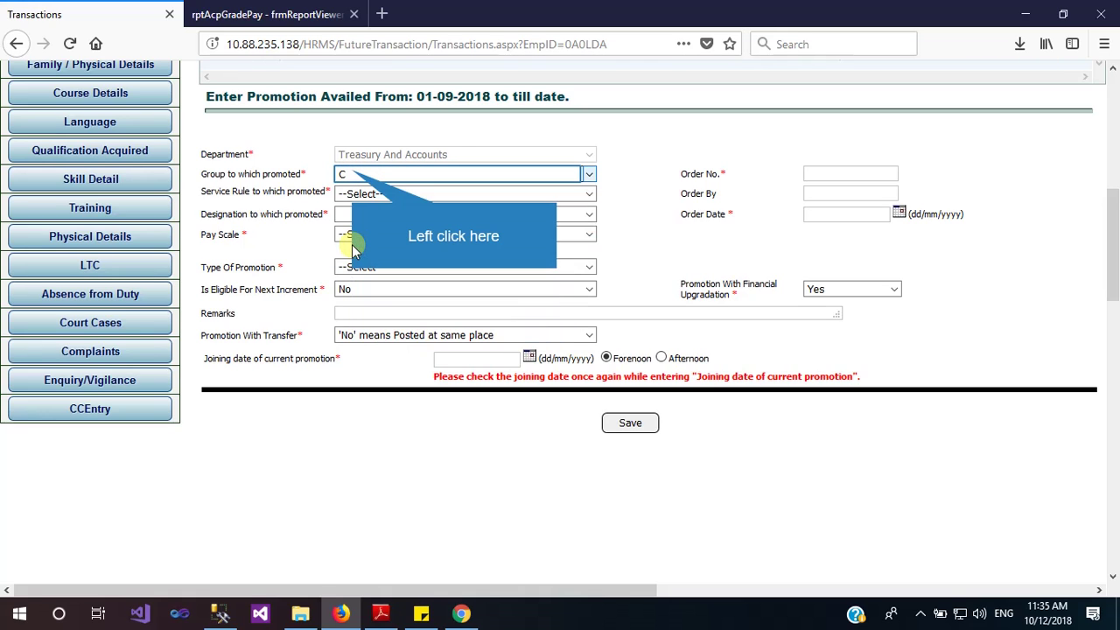
pyautogui.click(353, 176)
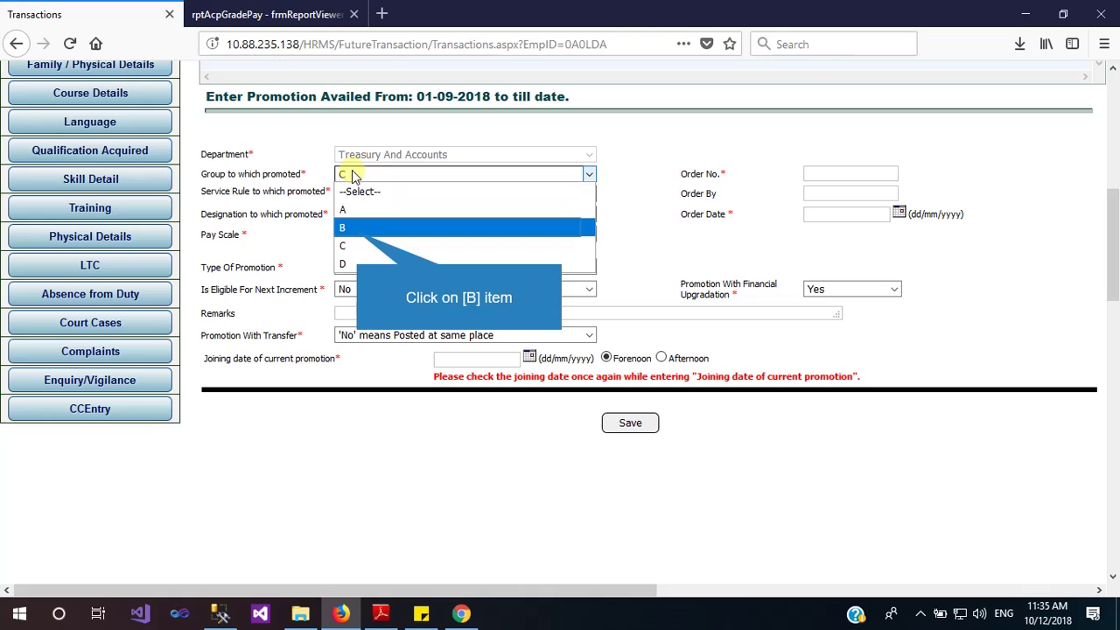
pyautogui.click(359, 227)
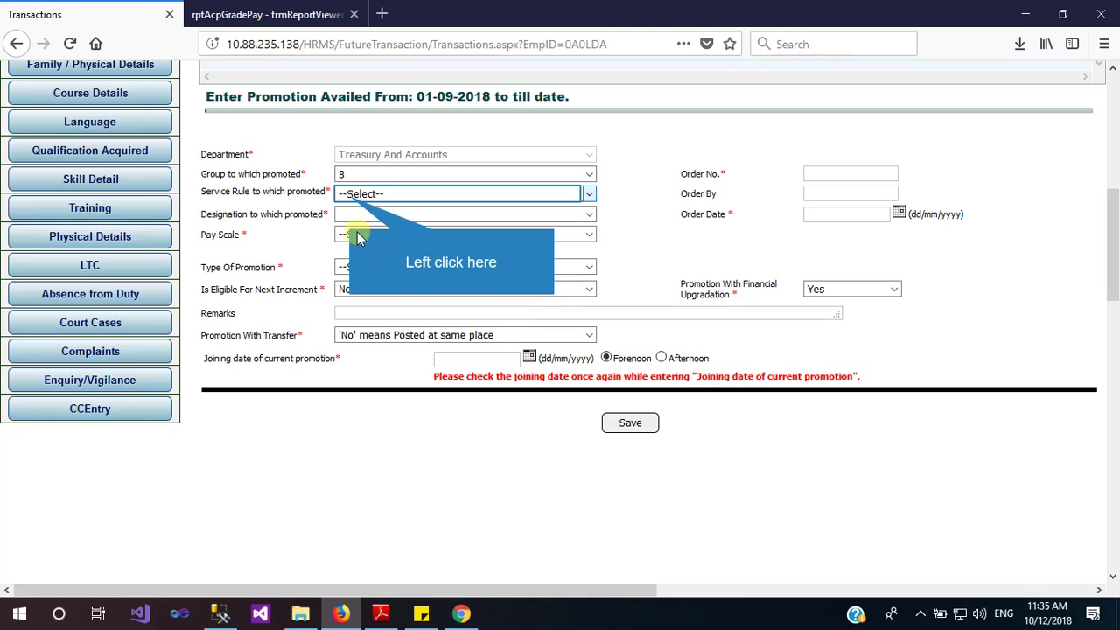
pyautogui.click(350, 197)
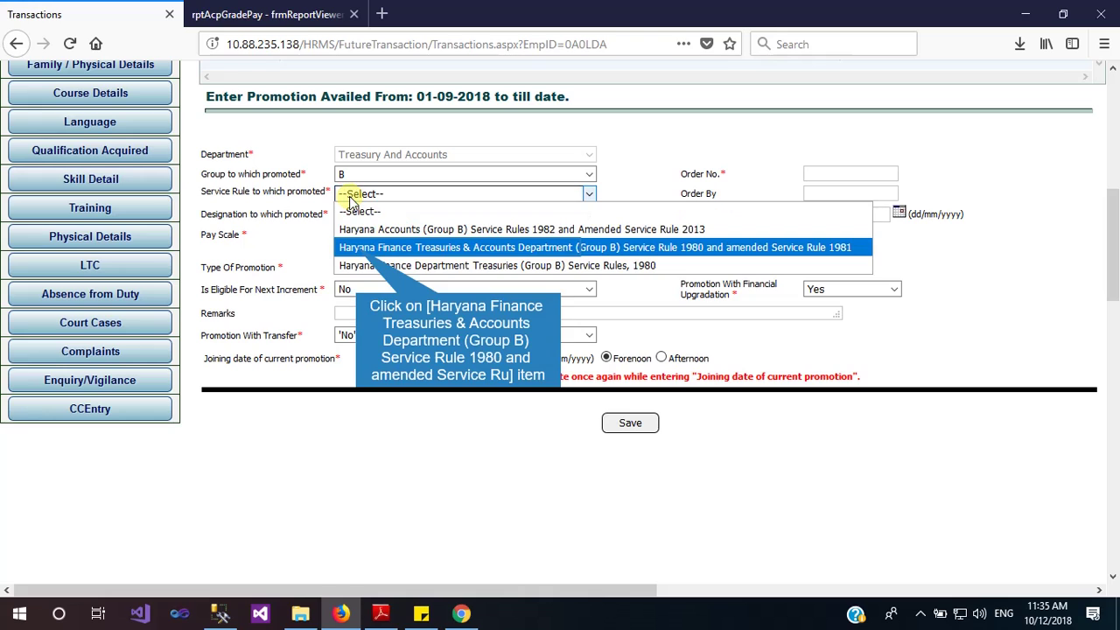
pyautogui.click(356, 248)
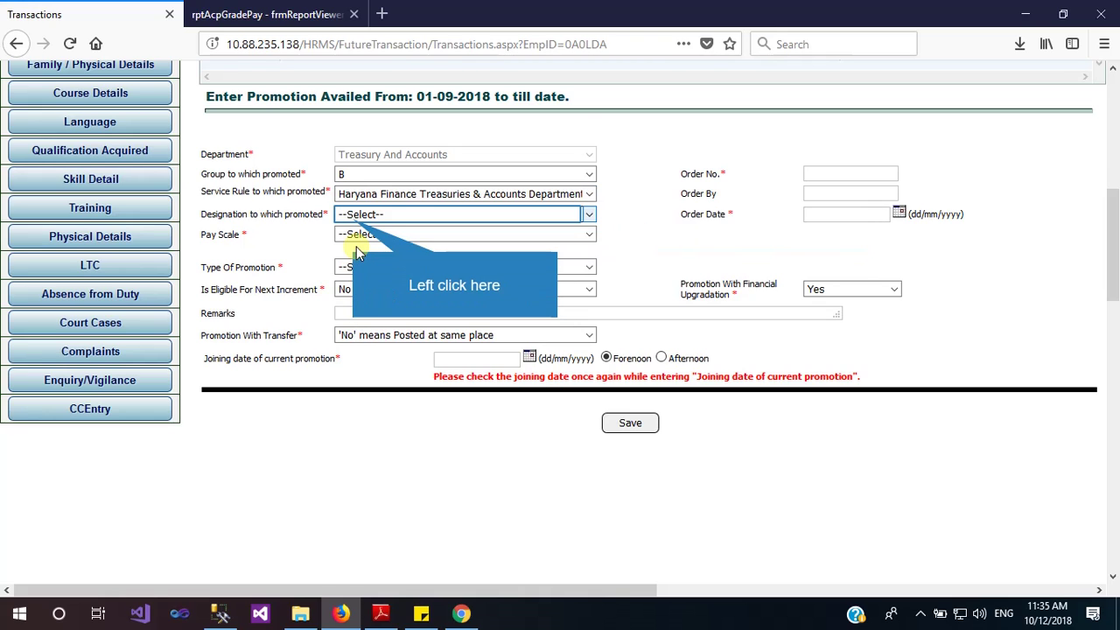
pyautogui.click(352, 217)
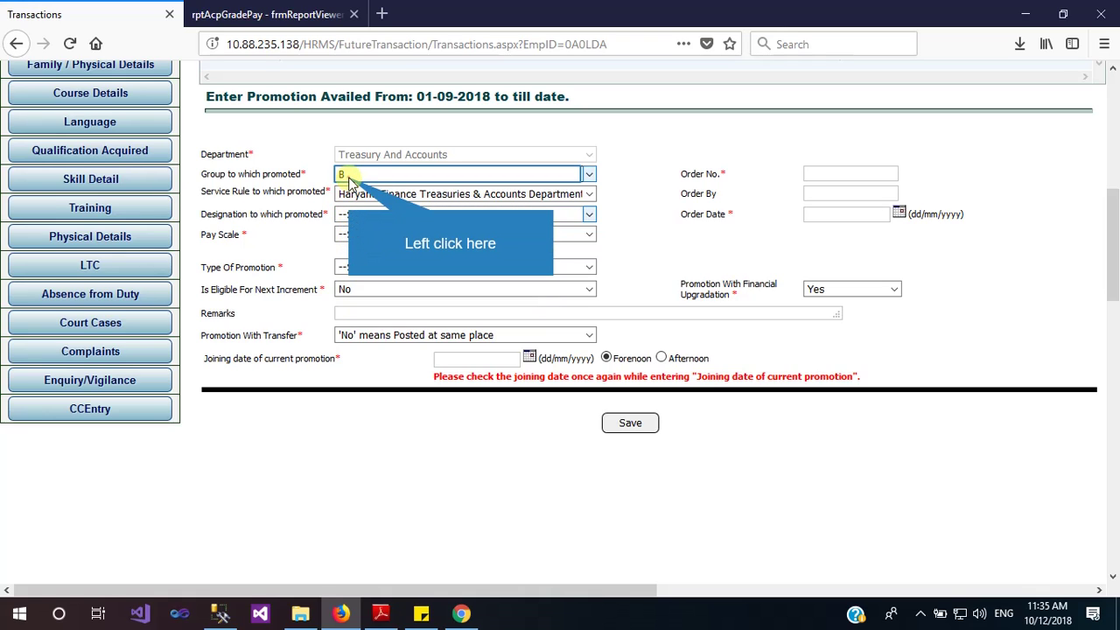
pyautogui.click(349, 179)
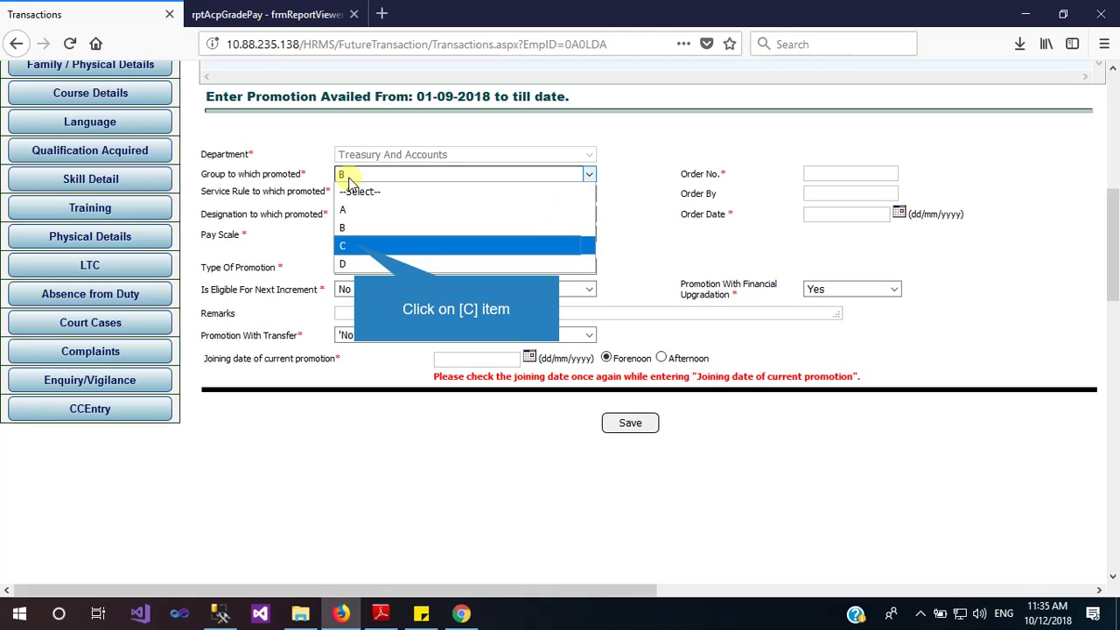
pyautogui.click(354, 246)
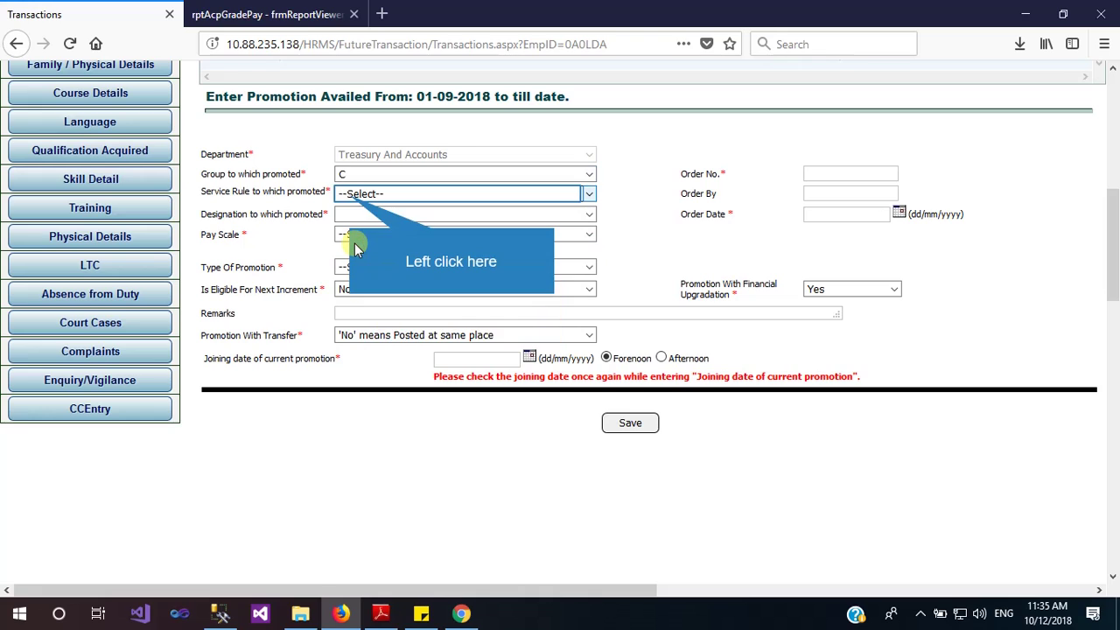
pyautogui.click(350, 196)
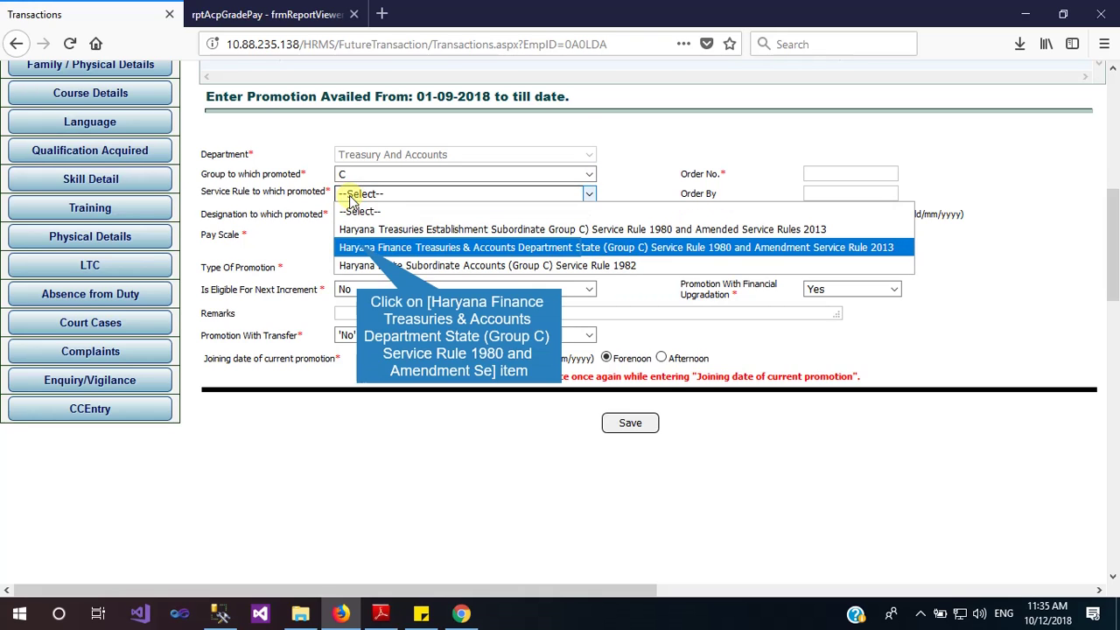
pyautogui.click(357, 244)
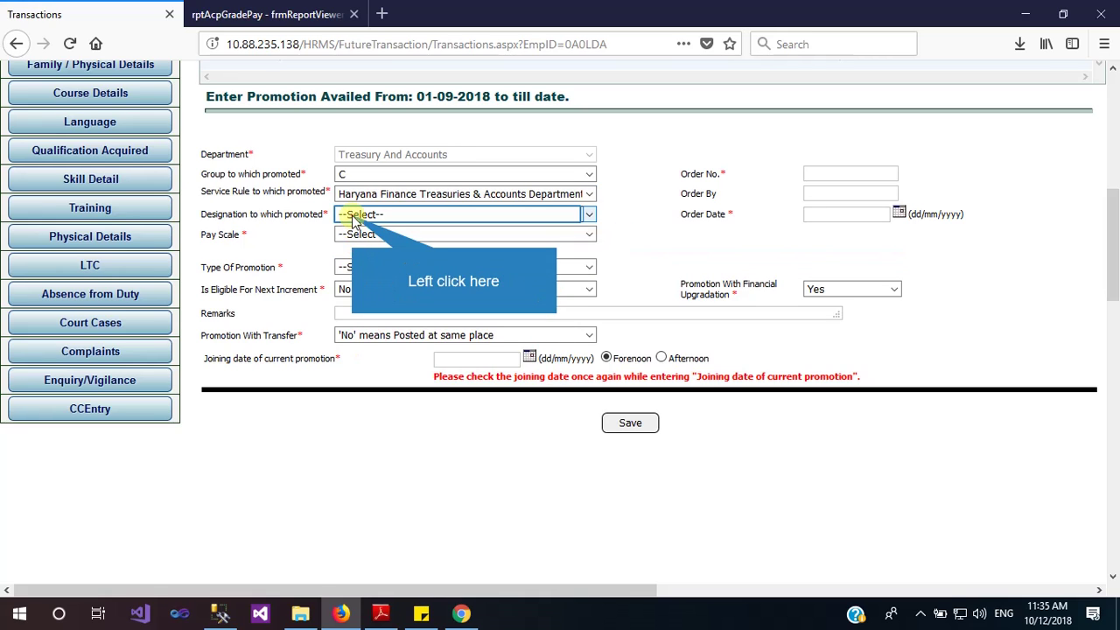
# Set the promoted designation to Assistant and pay scale to FUN-L-3
pyautogui.click(351, 218)
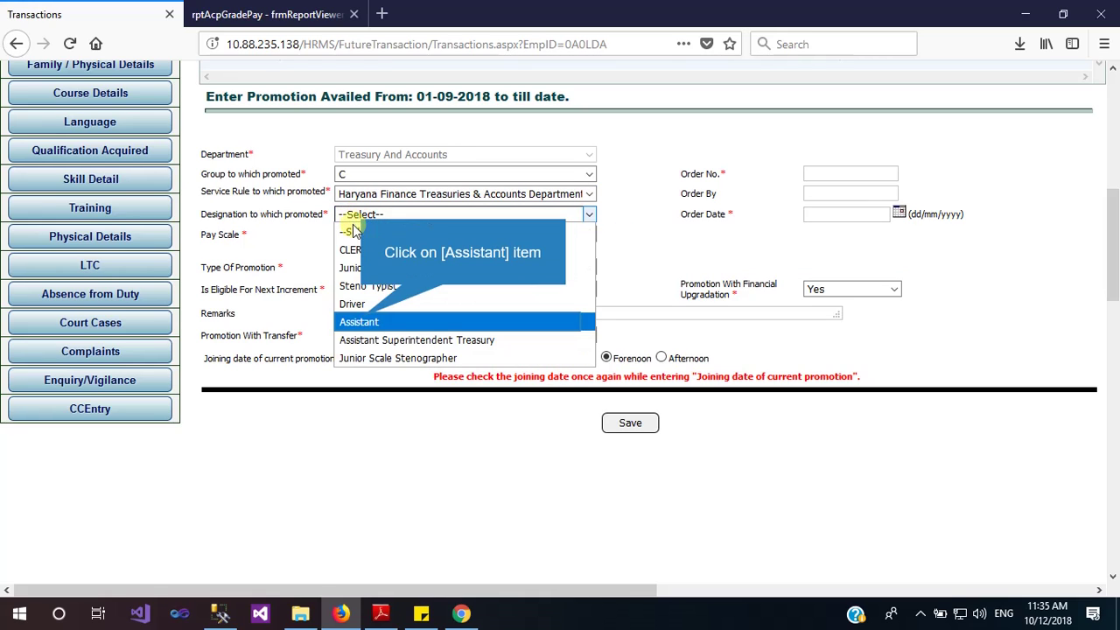
pyautogui.click(362, 322)
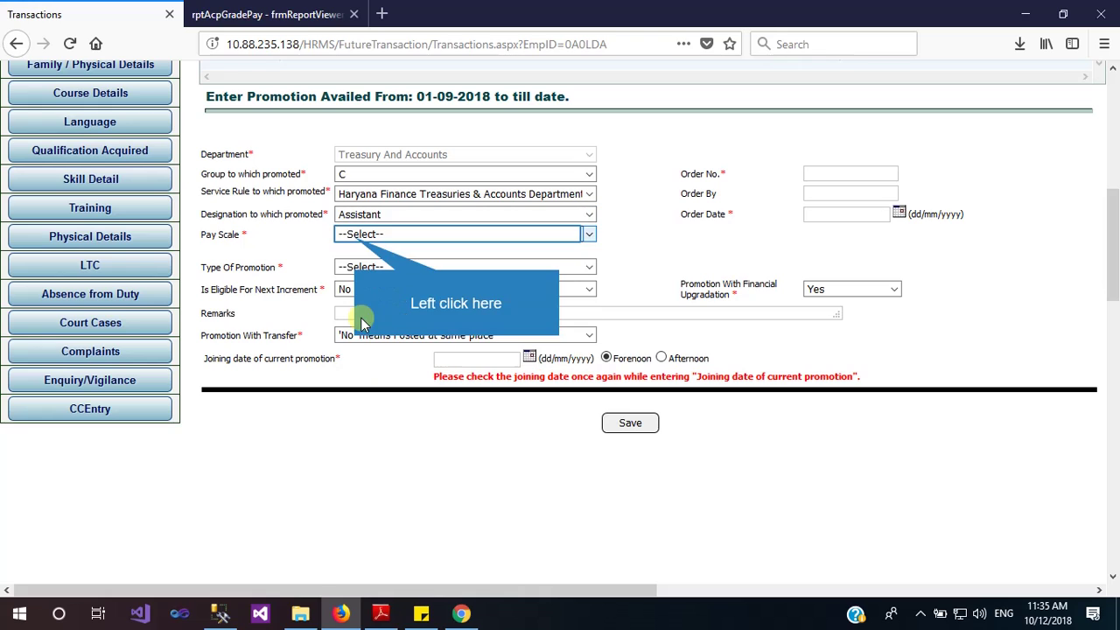
pyautogui.click(357, 234)
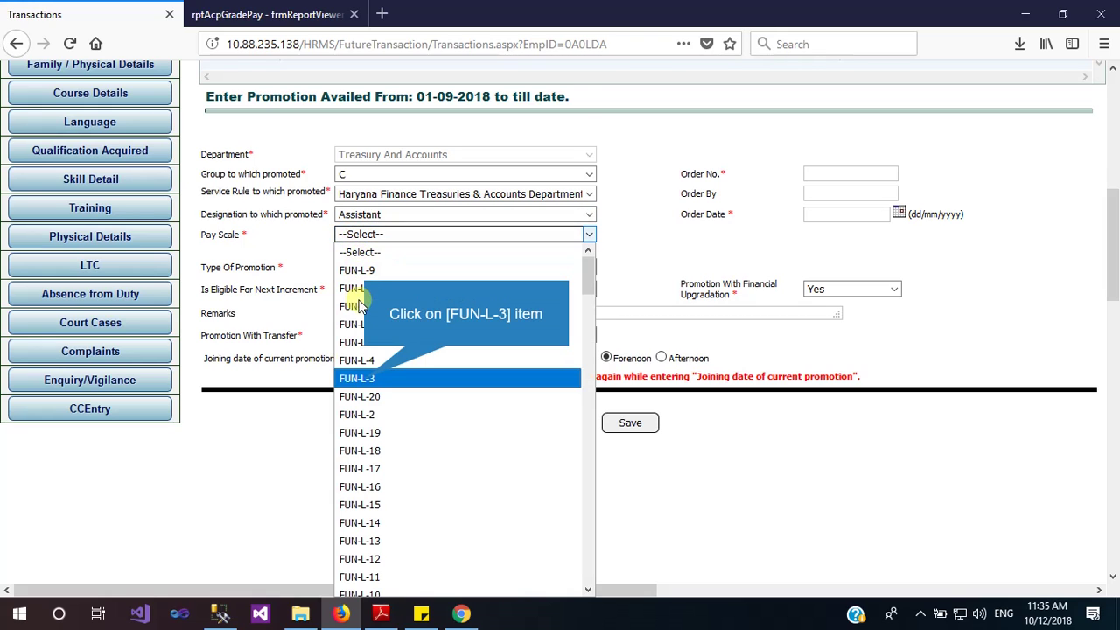
pyautogui.click(366, 380)
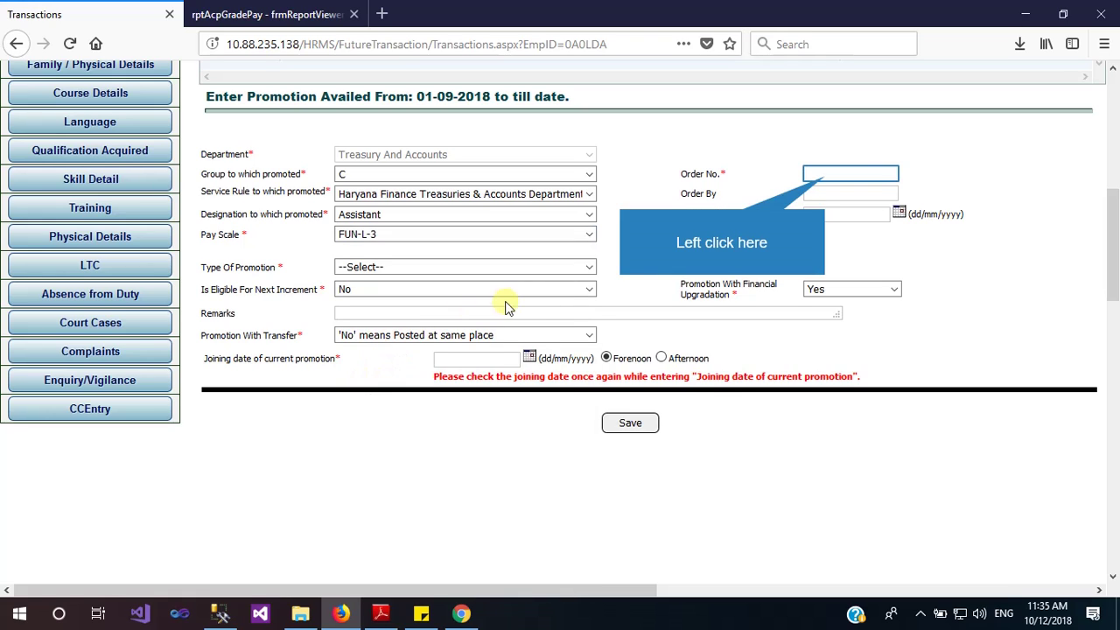
# Enter order number 1, order date 01/10/2018, and promotion type Officiating
pyautogui.click(824, 174)
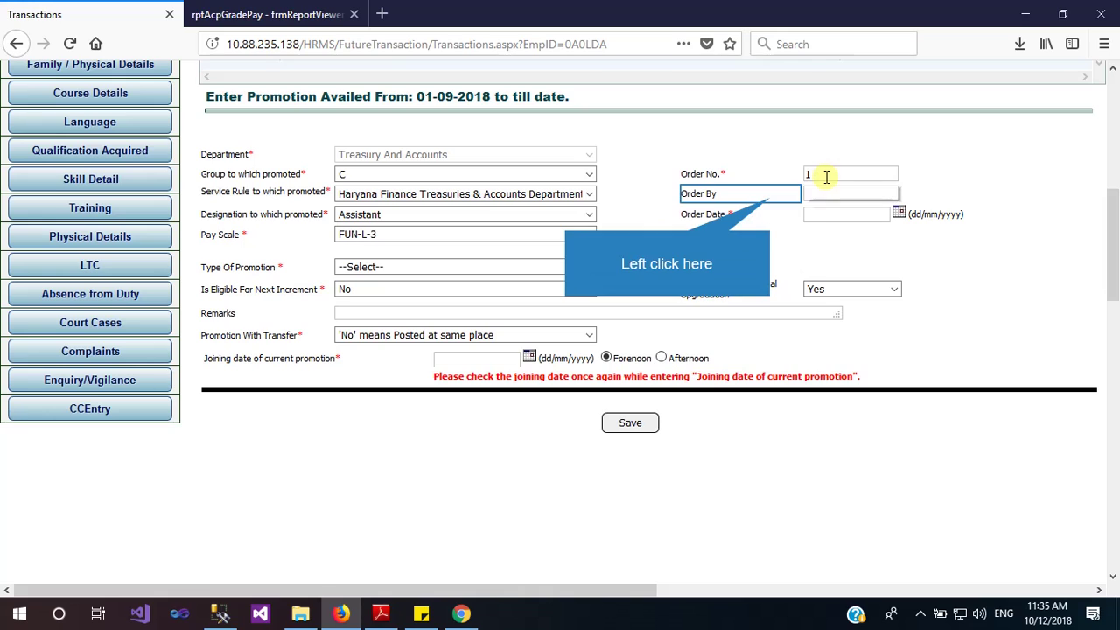
pyautogui.click(770, 203)
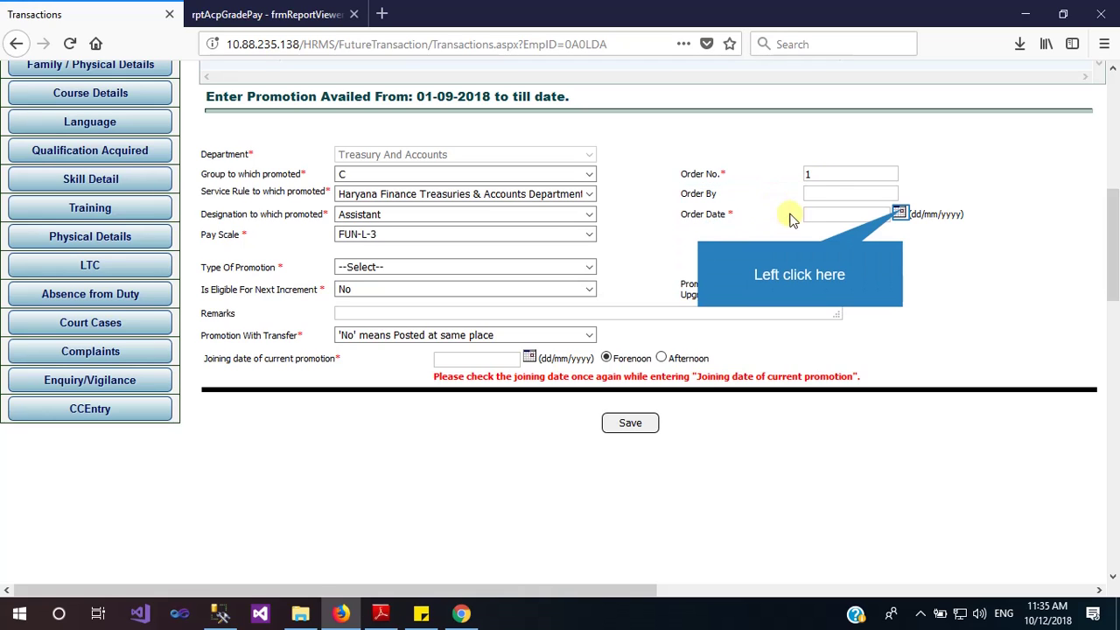
pyautogui.click(901, 214)
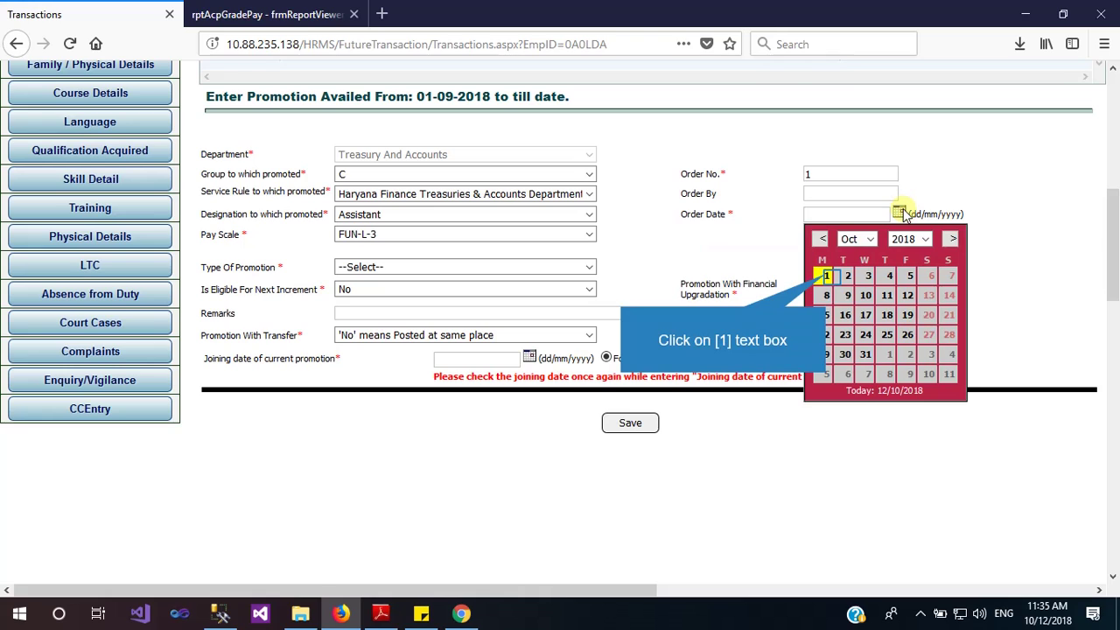
pyautogui.click(826, 276)
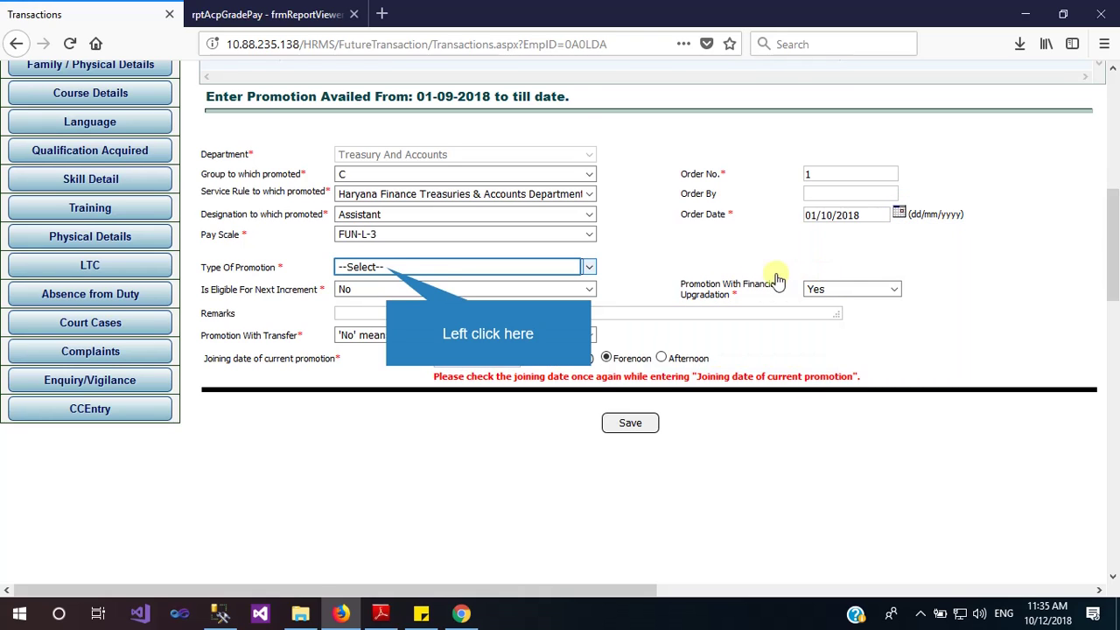
pyautogui.click(389, 269)
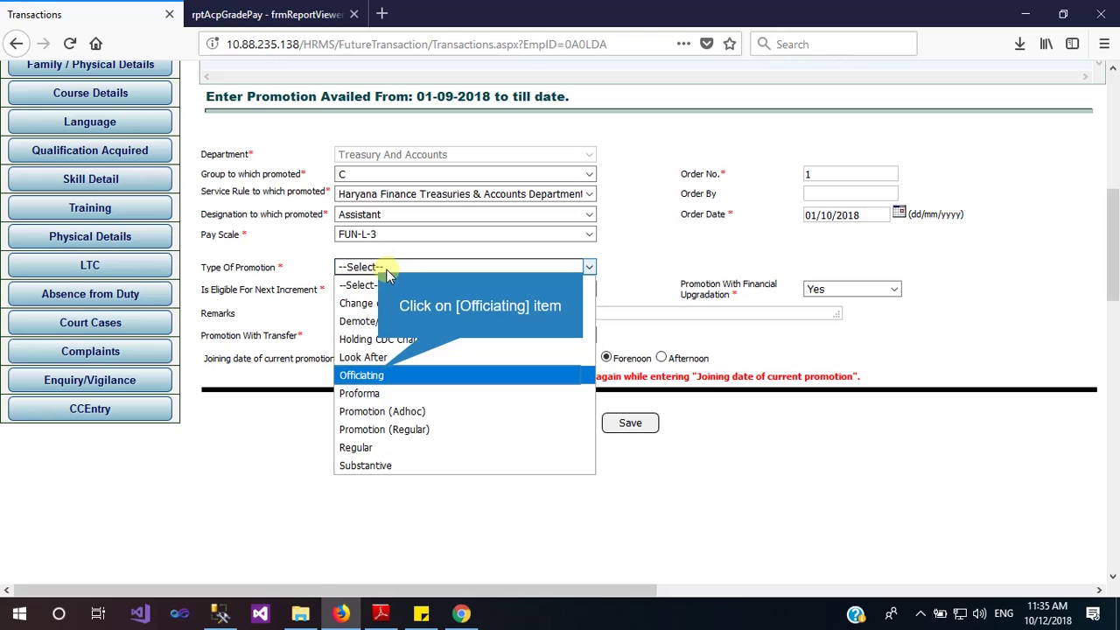
pyautogui.click(379, 376)
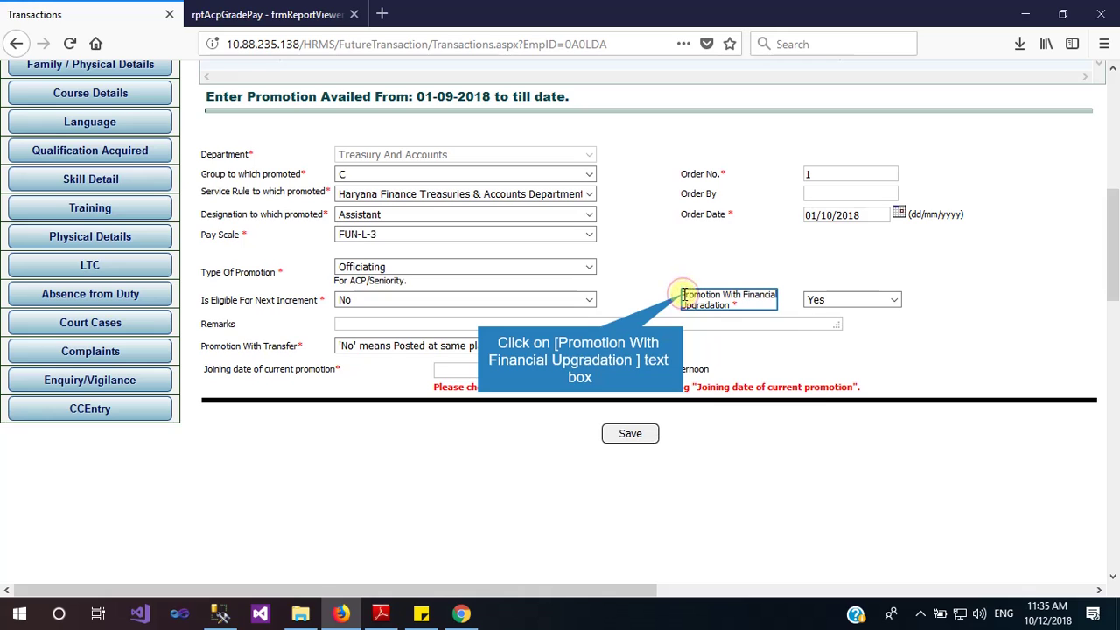
# Set Promotion With Financial Upgradation to Yes
pyautogui.moveTo(684, 298); pyautogui.dragTo(764, 308)
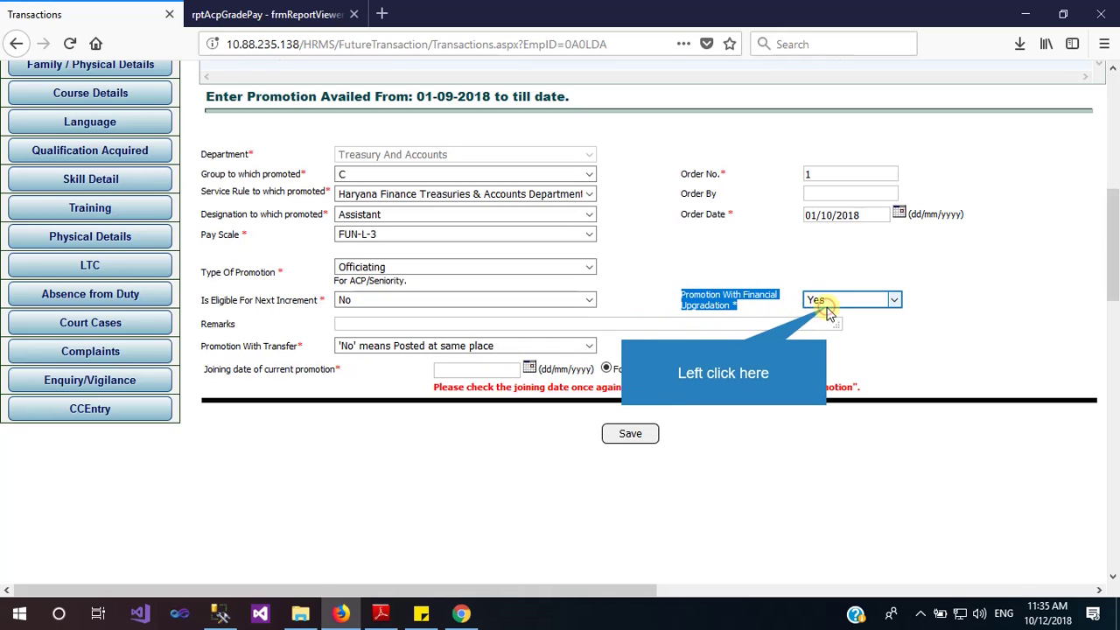
pyautogui.click(829, 315)
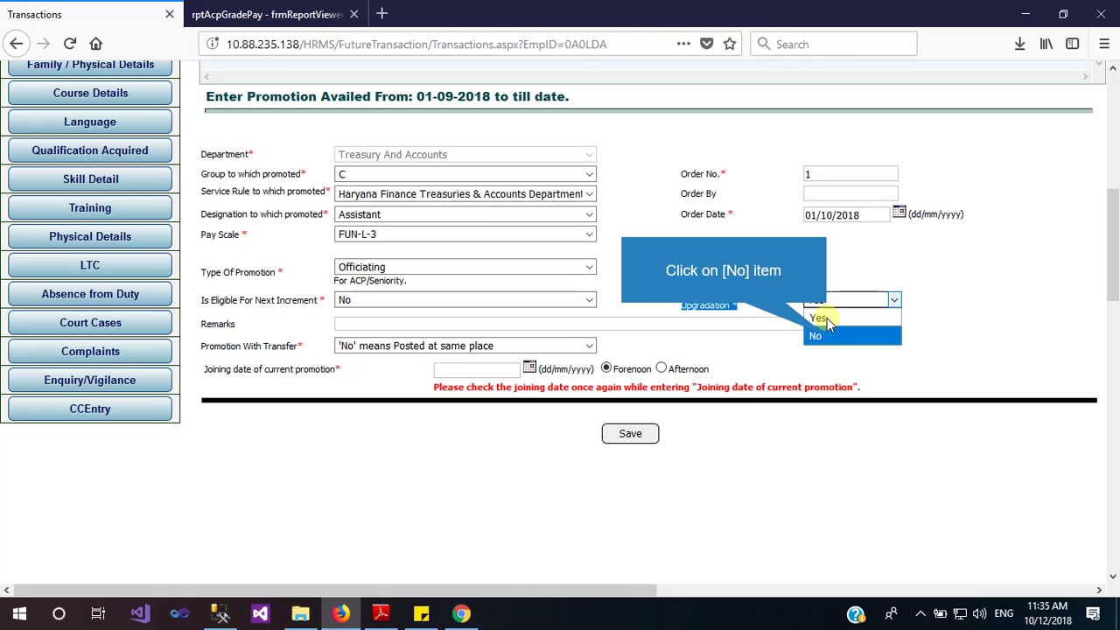
pyautogui.click(828, 337)
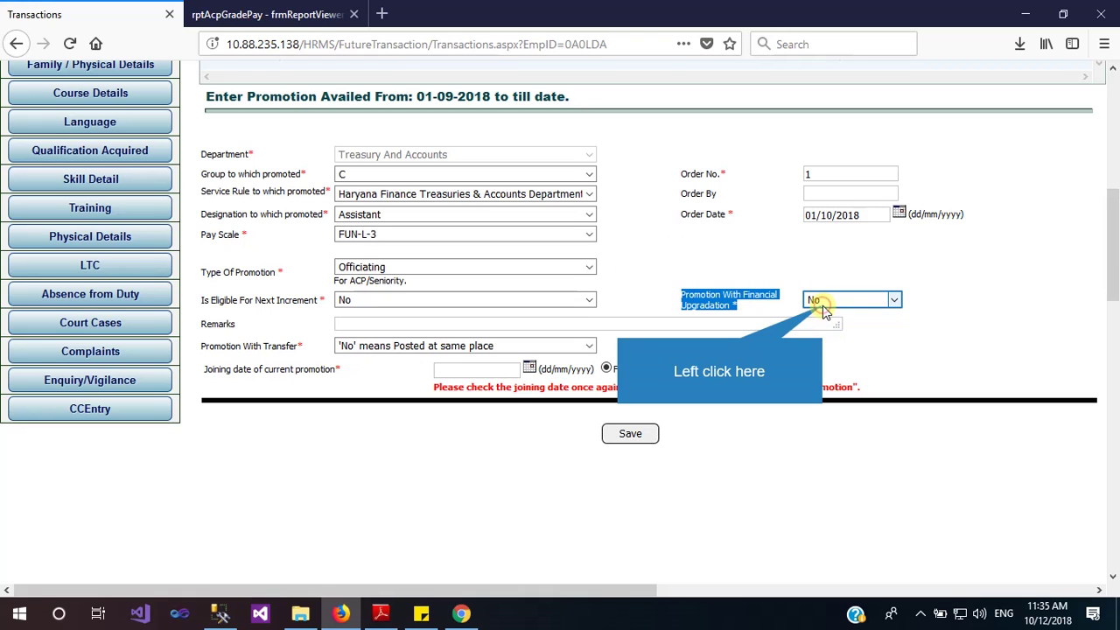
pyautogui.click(822, 307)
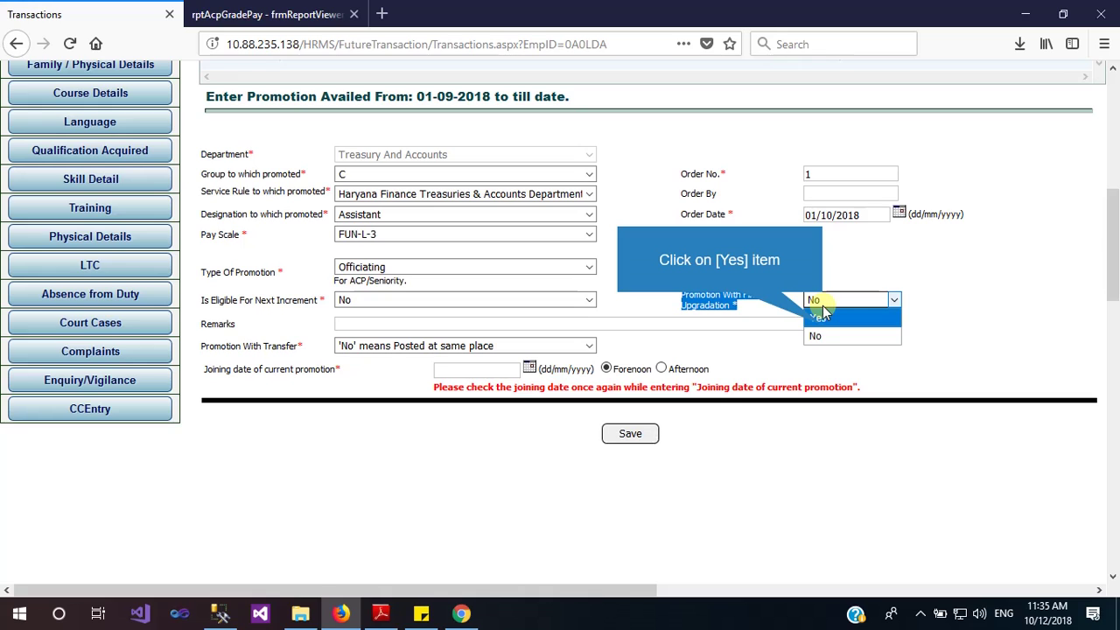
pyautogui.click(819, 321)
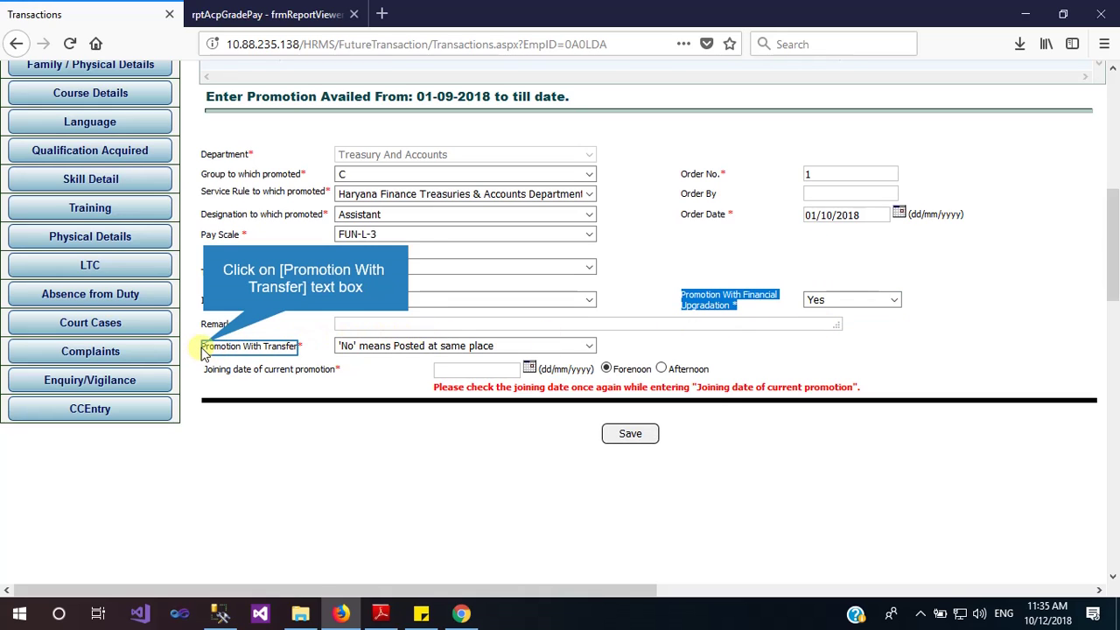
# Set Promotion With Transfer to No, posted at the same place
pyautogui.moveTo(204, 345); pyautogui.dragTo(304, 345)
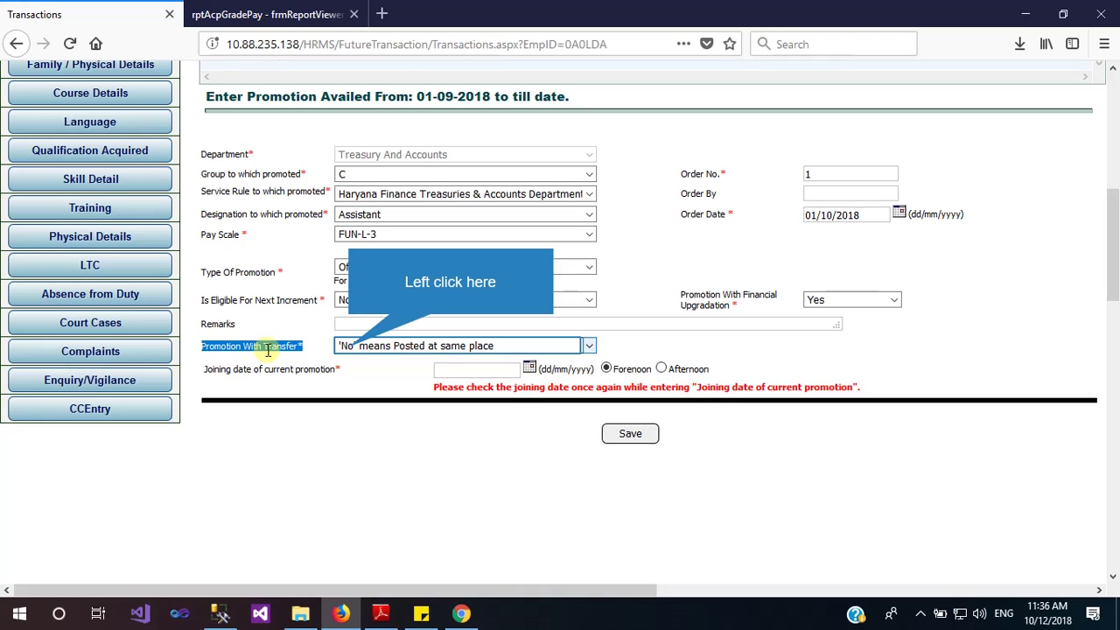
pyautogui.click(348, 348)
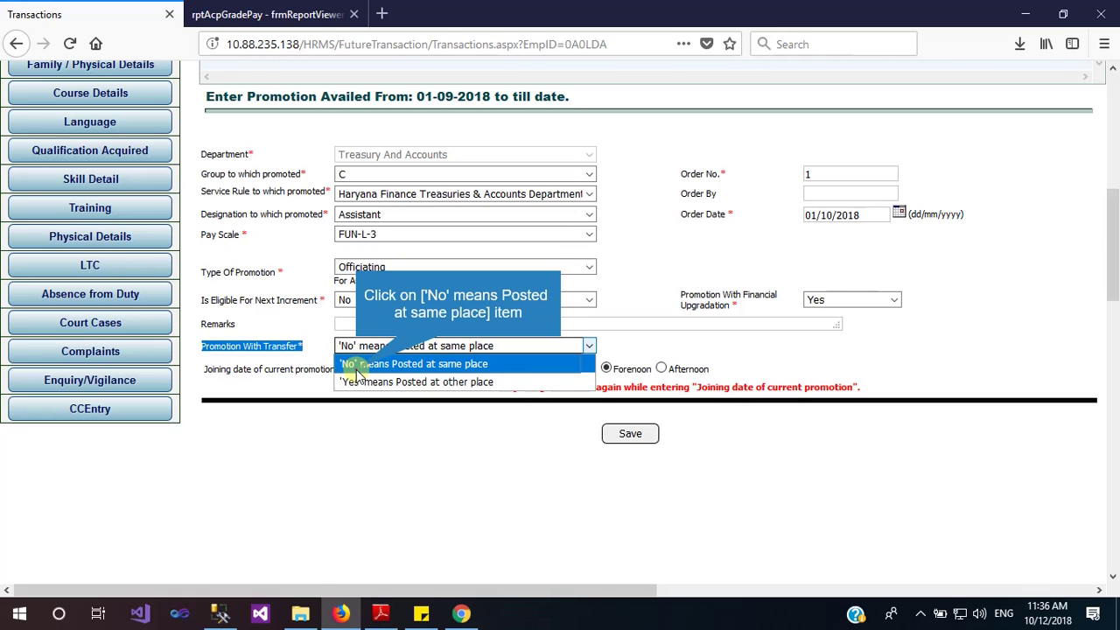
pyautogui.click(356, 364)
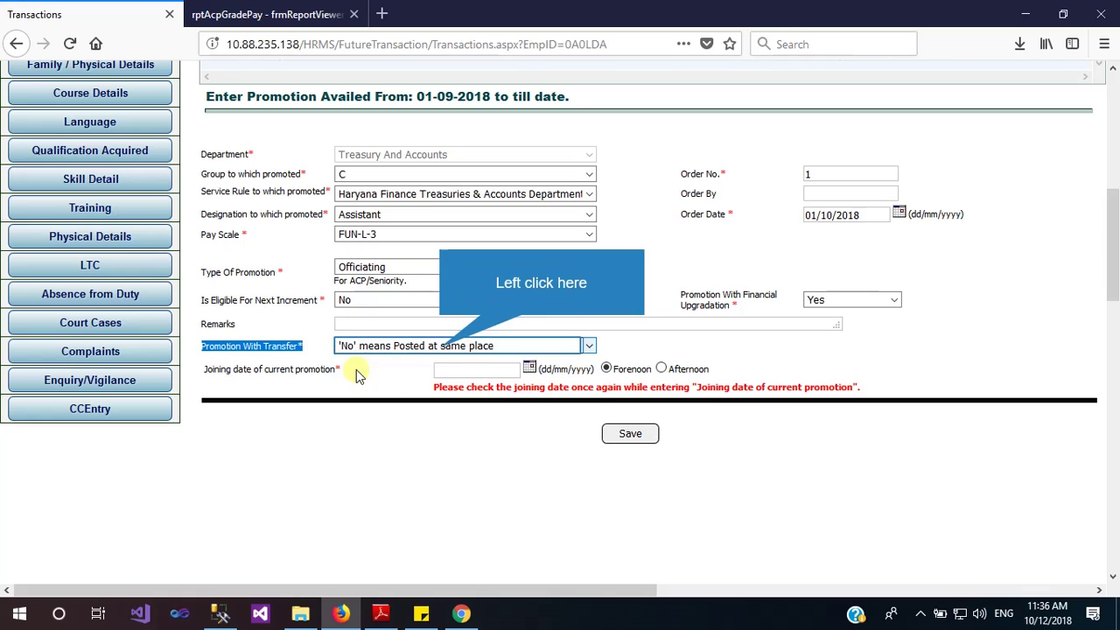
pyautogui.click(418, 350)
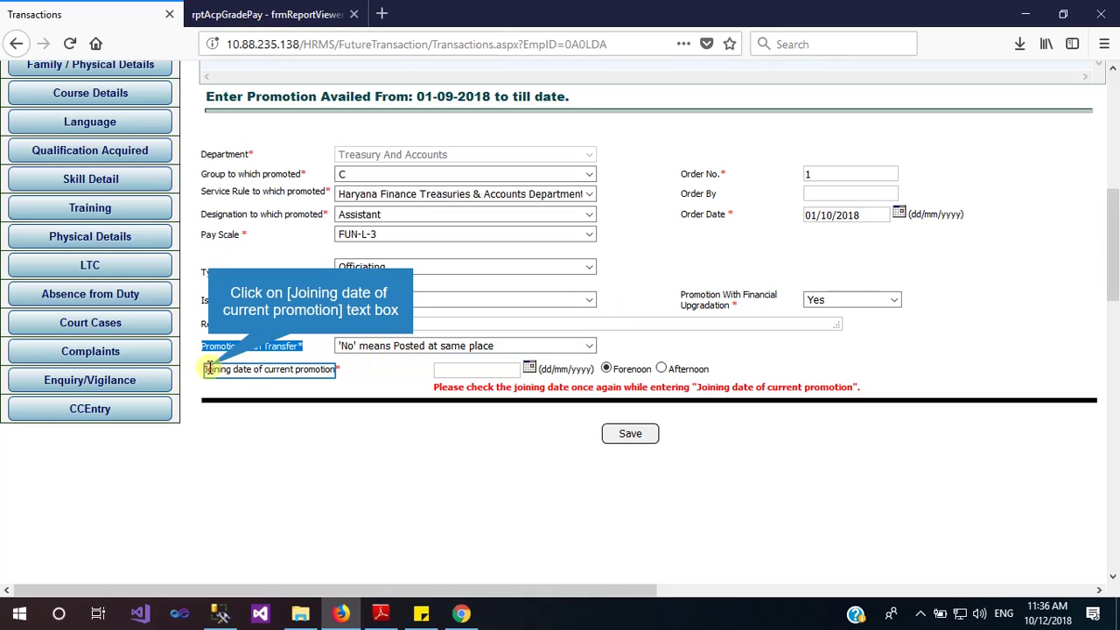
pyautogui.moveTo(210, 368); pyautogui.dragTo(333, 362)
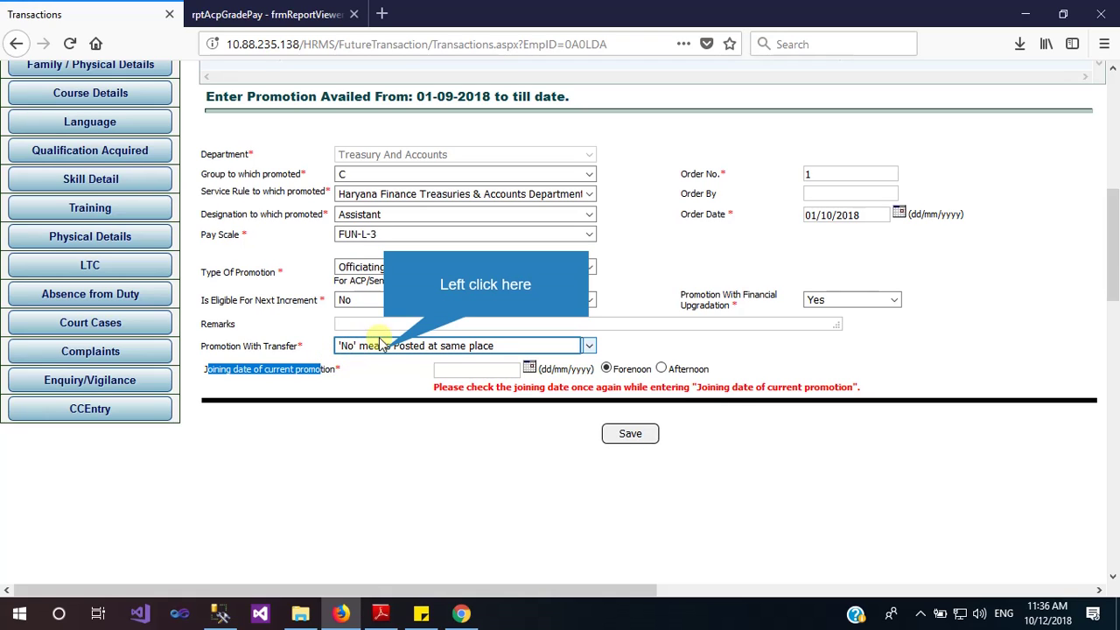
# Change Promotion With Transfer to Yes, posted at another place
pyautogui.click(387, 350)
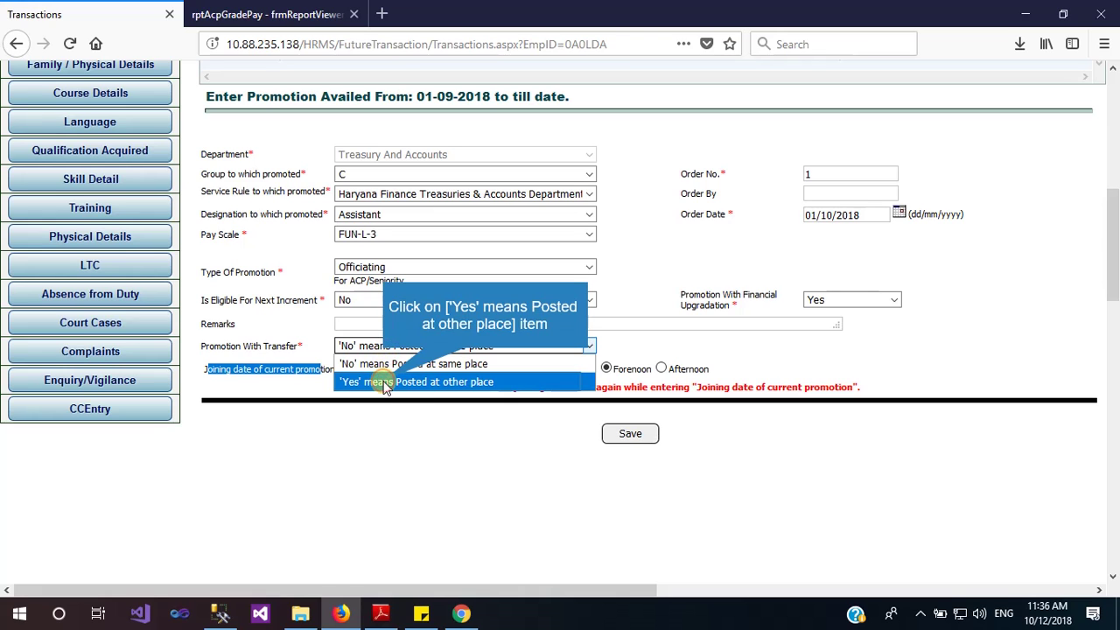
pyautogui.click(385, 382)
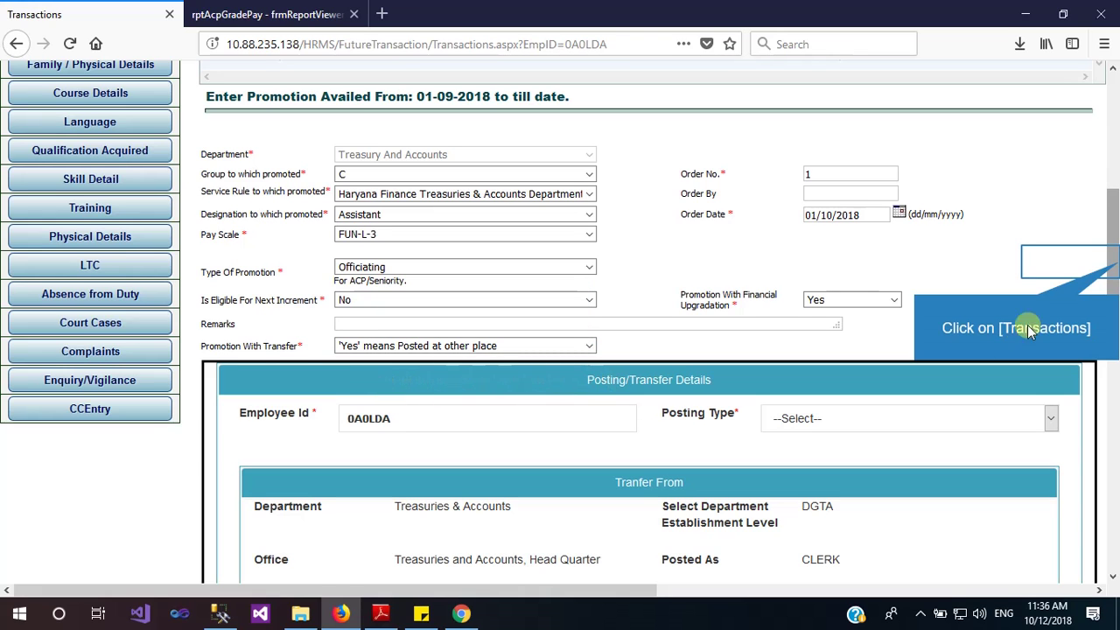
pyautogui.moveTo(1113, 263); pyautogui.dragTo(1117, 335)
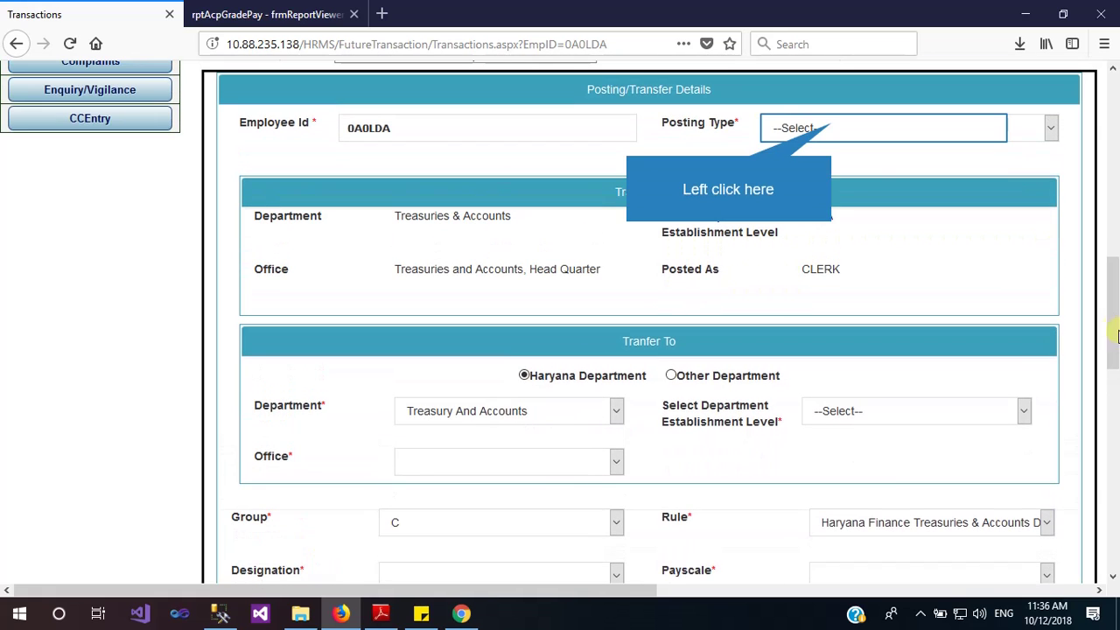
# Set the posting type to On Promotion and review the transfer details
pyautogui.click(832, 127)
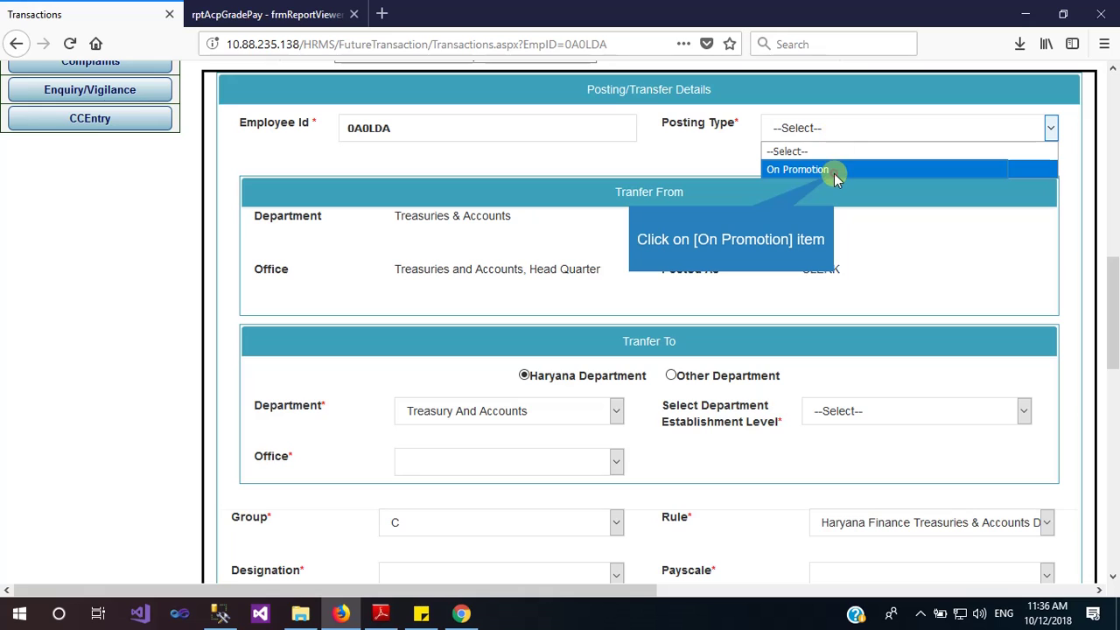
pyautogui.click(797, 169)
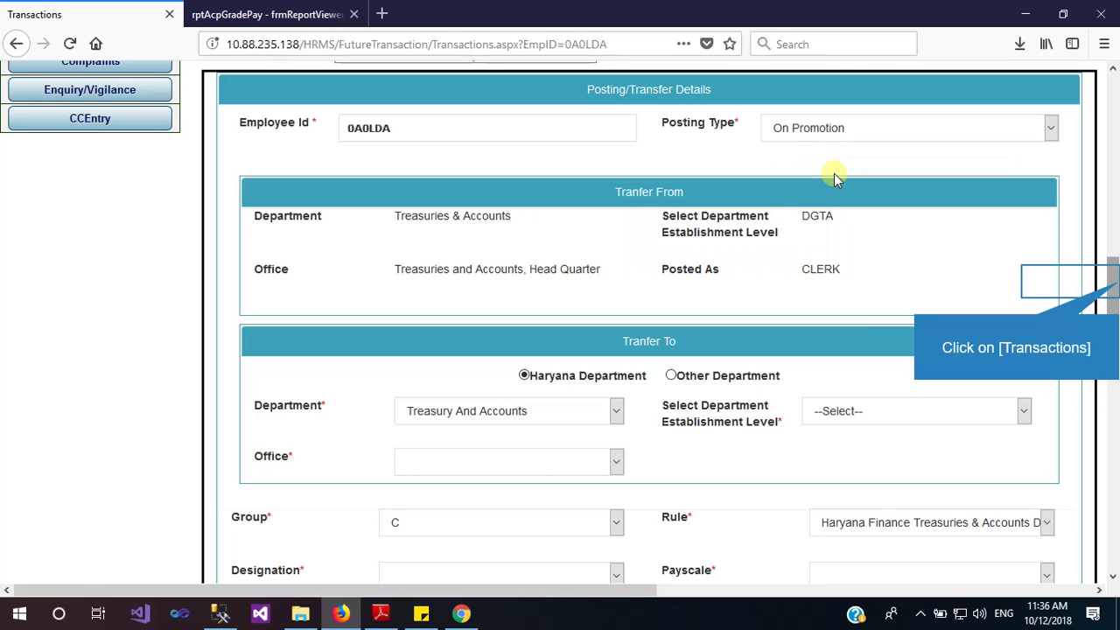
pyautogui.moveTo(1113, 280); pyautogui.dragTo(1113, 346)
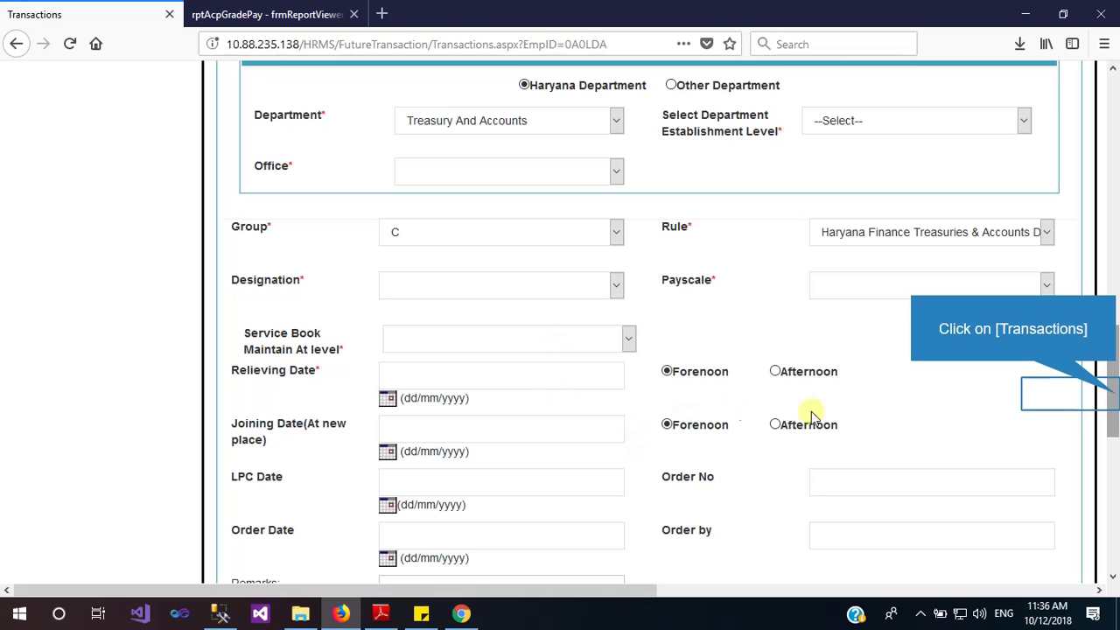
pyautogui.moveTo(1116, 398)
pyautogui.mouseDown()
pyautogui.moveTo(1116, 435)
pyautogui.moveTo(1116, 406)
pyautogui.mouseUp()
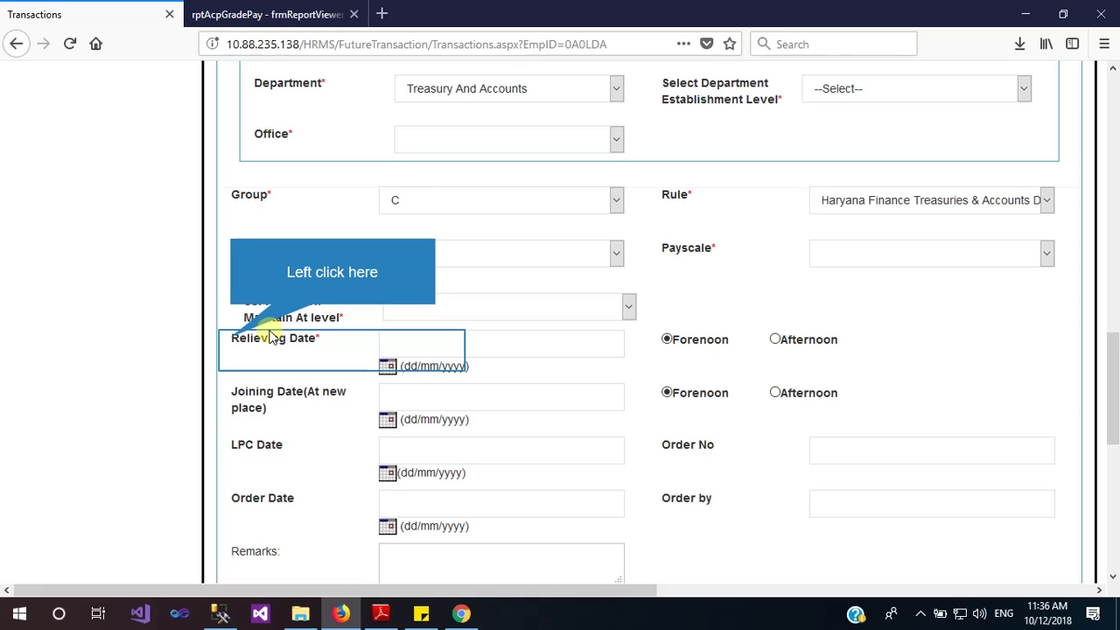
pyautogui.tripleClick(232, 341)
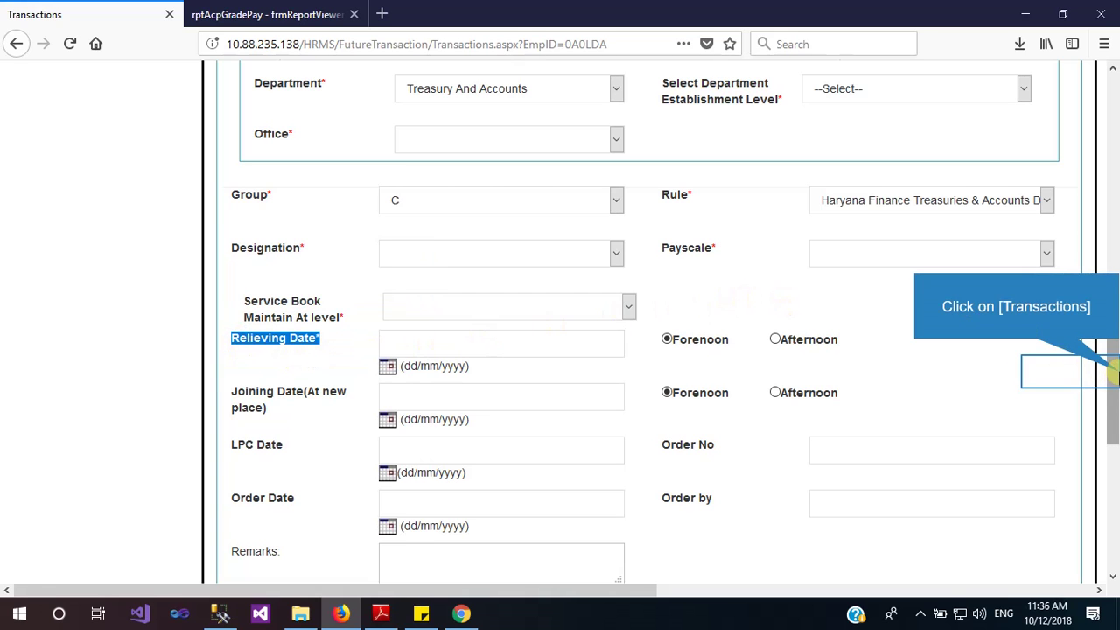
pyautogui.moveTo(1114, 366); pyautogui.dragTo(1115, 188)
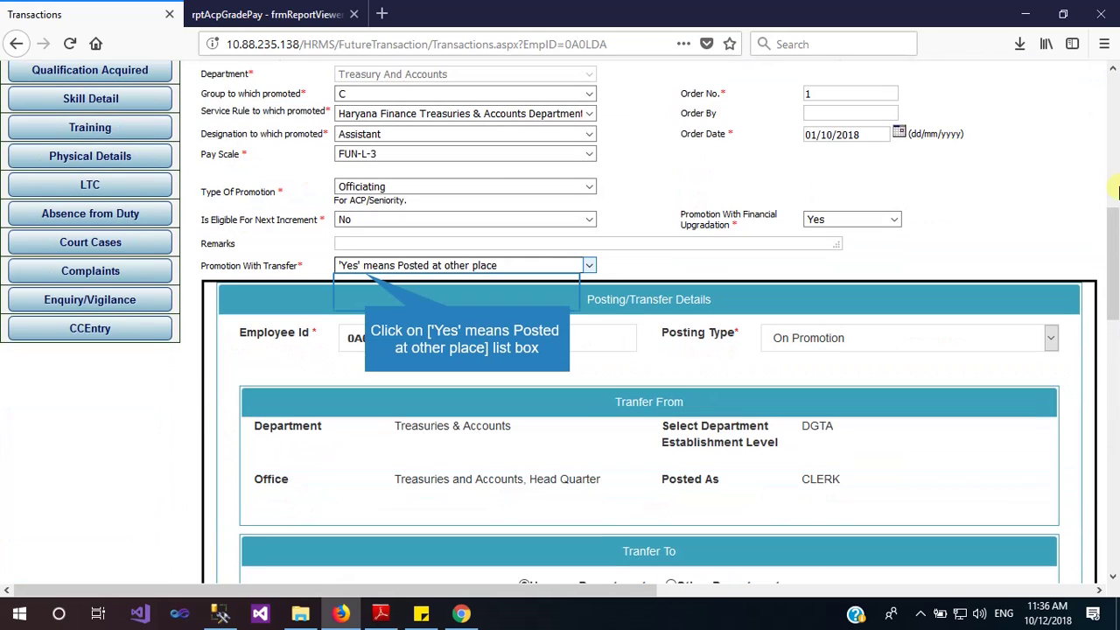
# Revert Promotion With Transfer to 'No' (posted at same place) and open the joining-date calendar
pyautogui.click(368, 267)
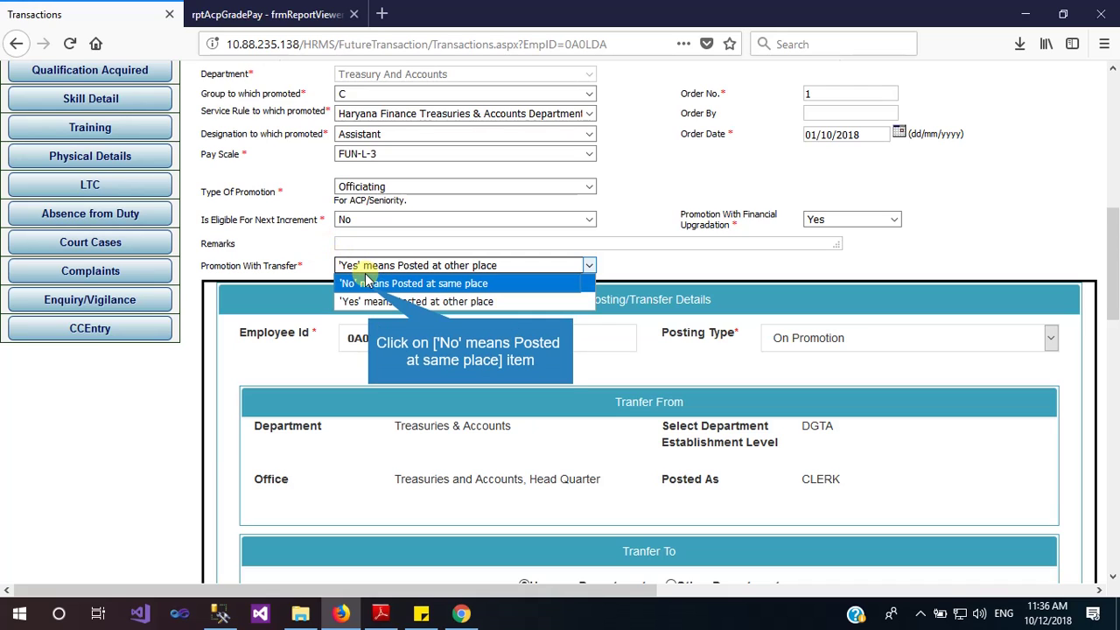
pyautogui.click(370, 284)
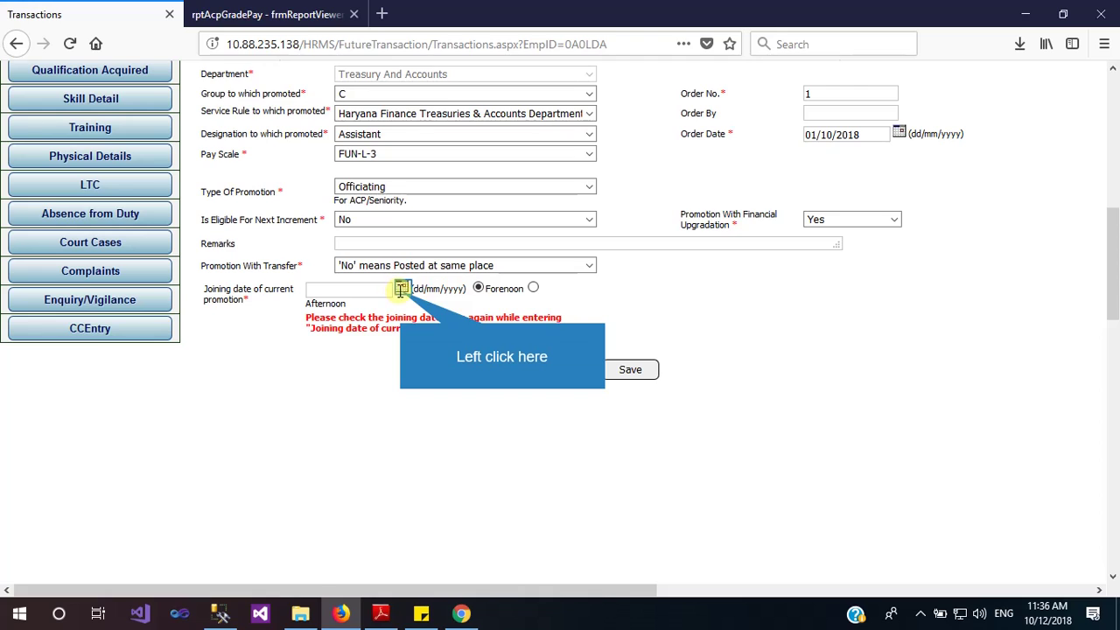
pyautogui.click(401, 290)
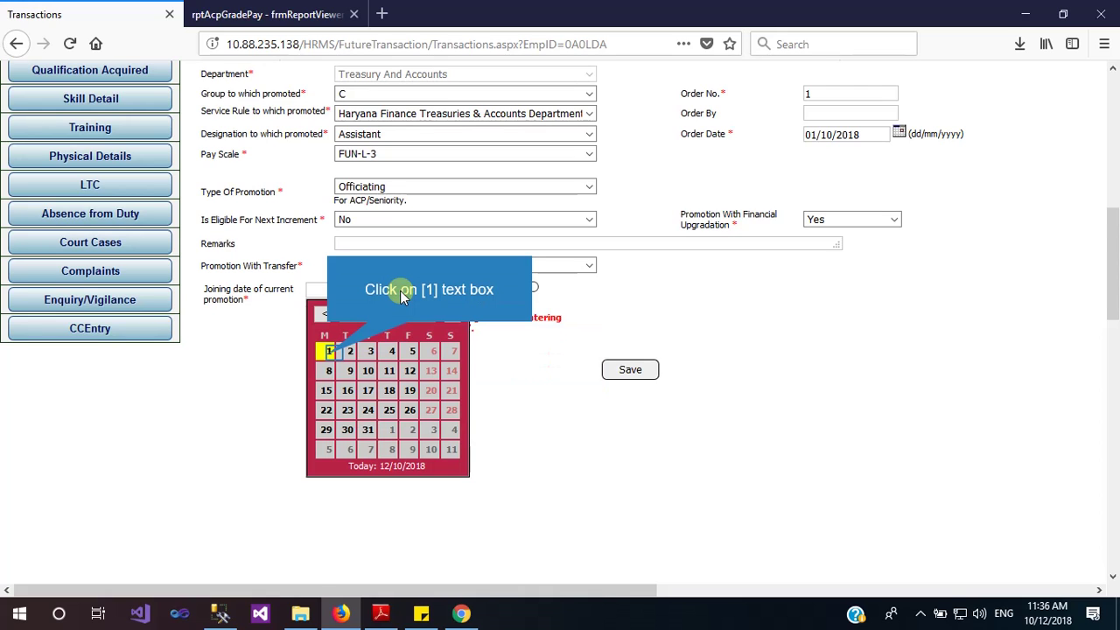
# Pick 01/10/2018 as joining date, save the Assistant promotion and confirm Record Inserted
pyautogui.click(329, 351)
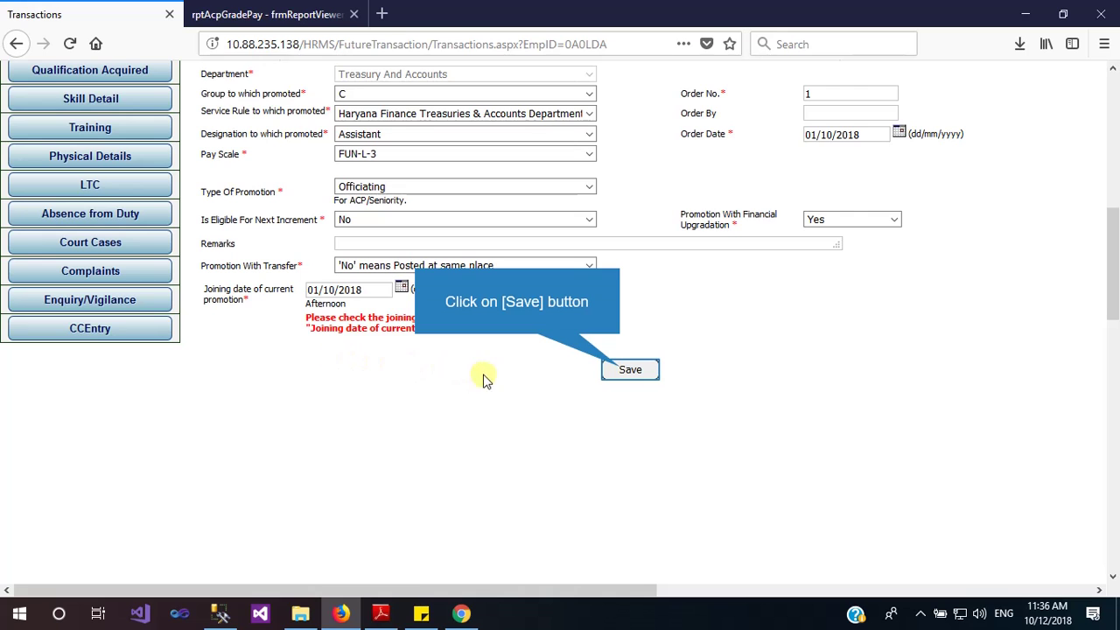
pyautogui.click(623, 371)
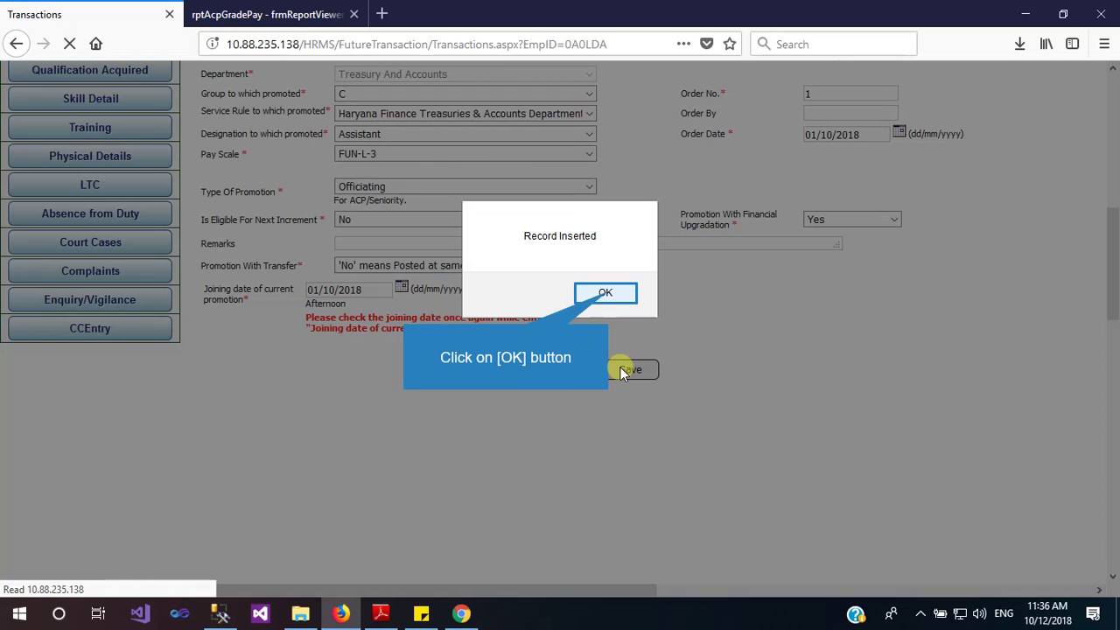
pyautogui.click(607, 294)
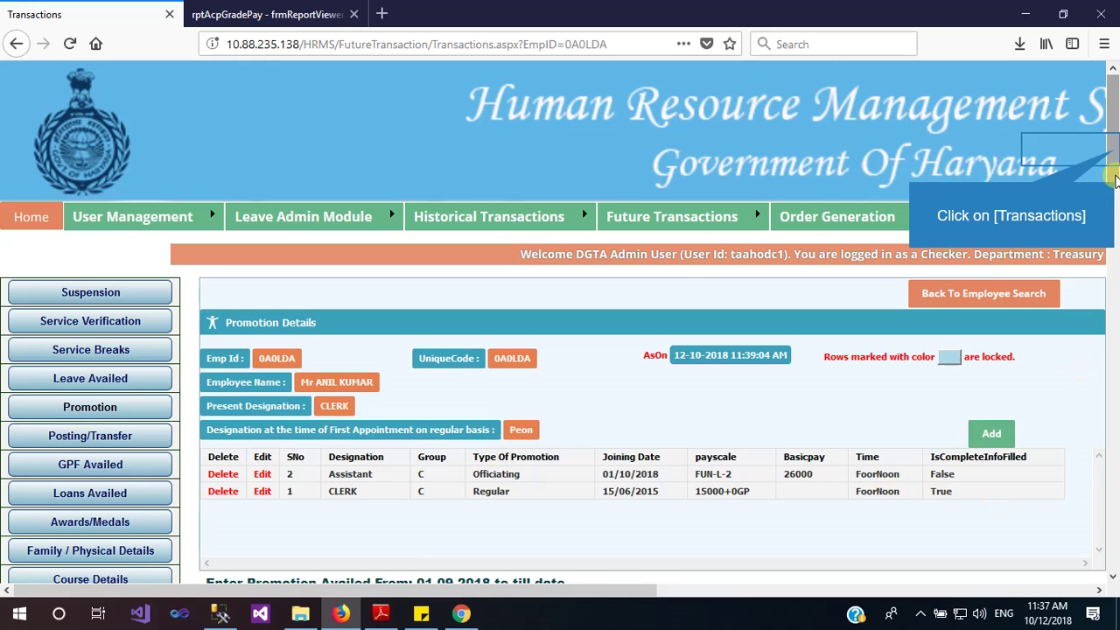
# Scroll to the top and go to Pay Fixation under the DDO Transaction menu
pyautogui.moveTo(1113, 153); pyautogui.dragTo(1116, 212)
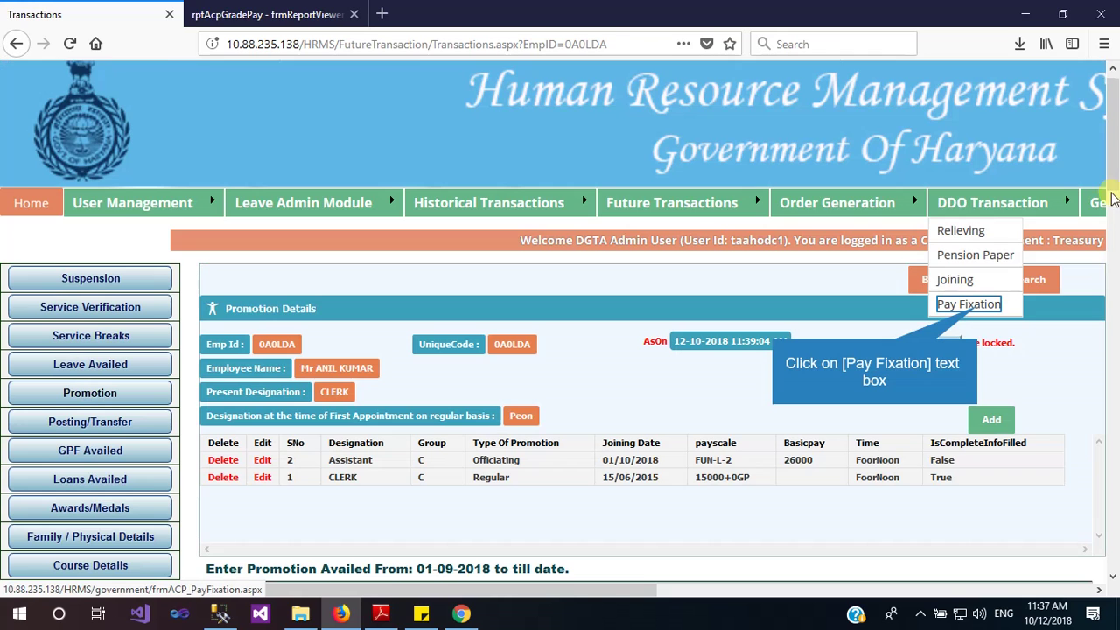
pyautogui.click(1104, 193)
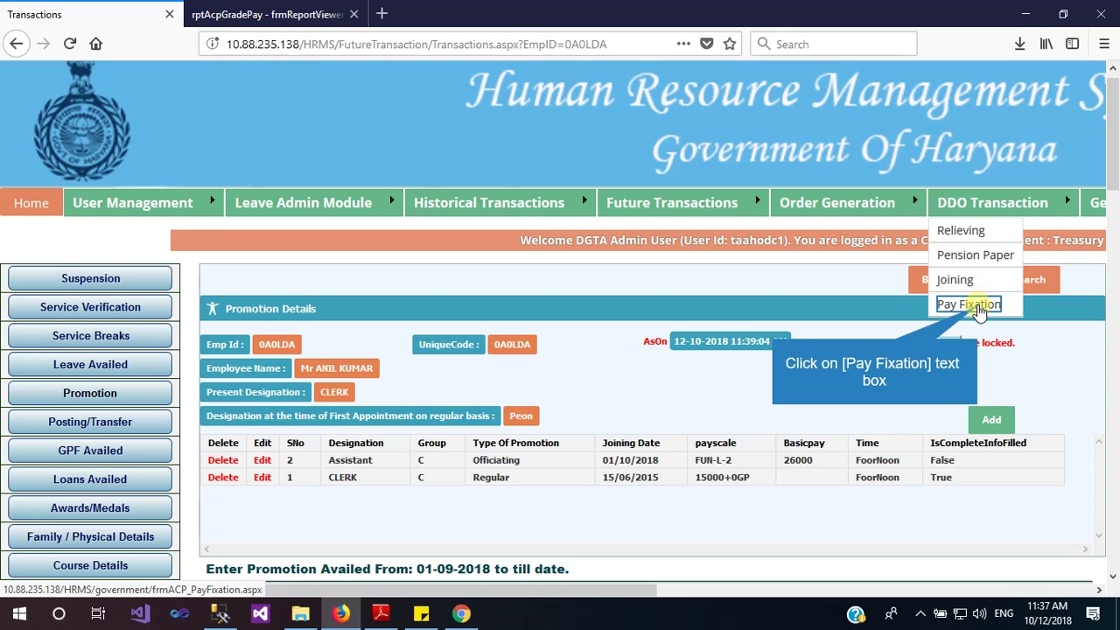
pyautogui.click(969, 305)
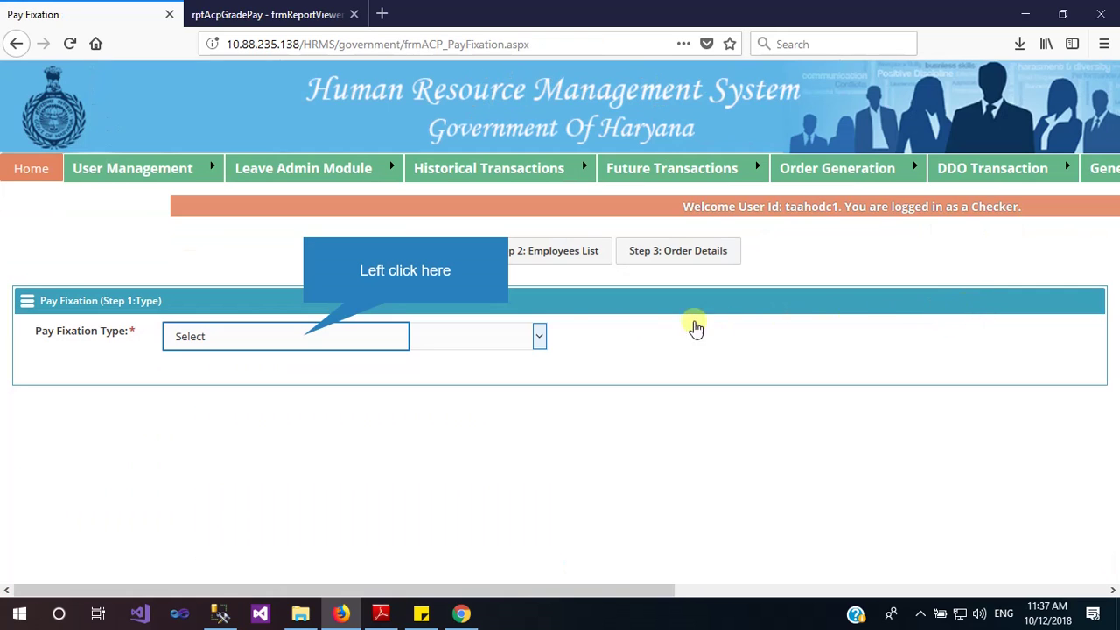
# Choose a Fresh, On Promotion pay fixation and select the listed Assistant employee
pyautogui.click(305, 339)
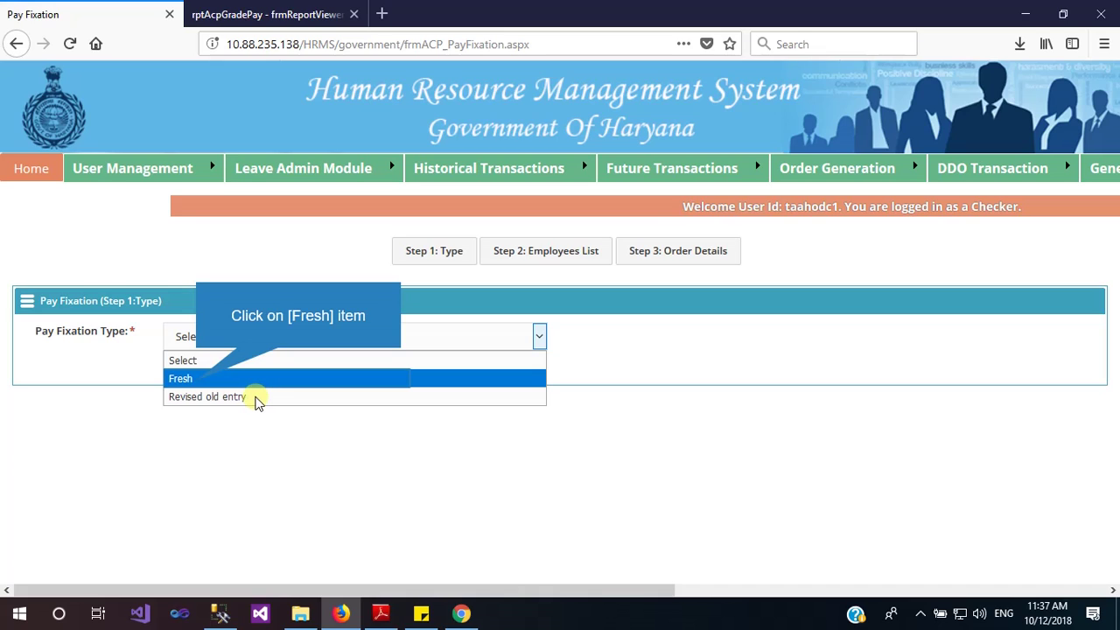
pyautogui.click(193, 380)
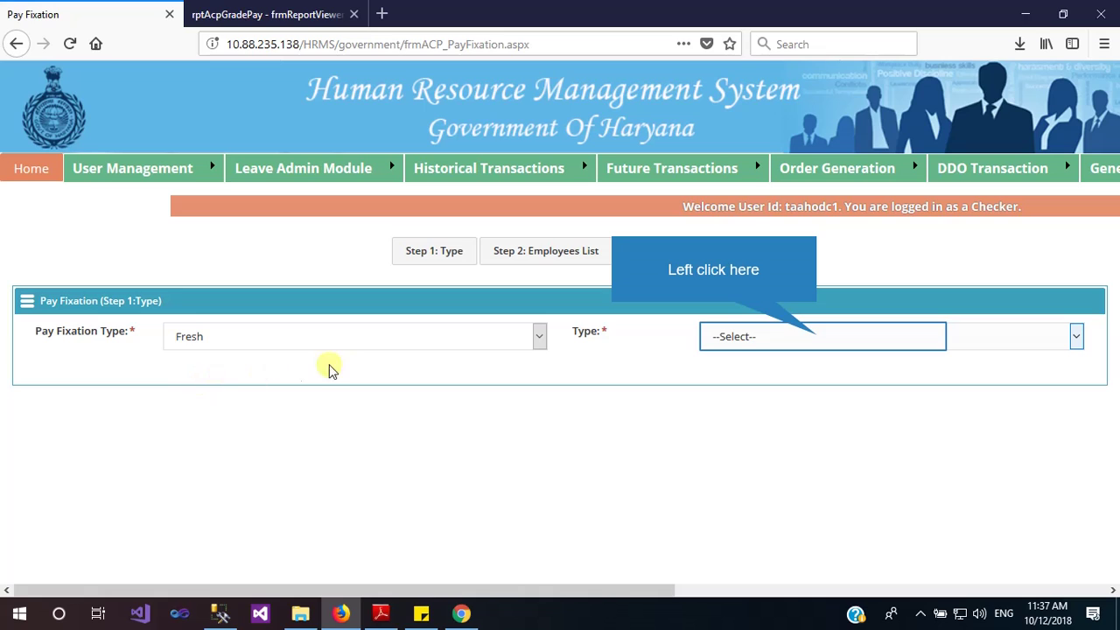
pyautogui.click(818, 339)
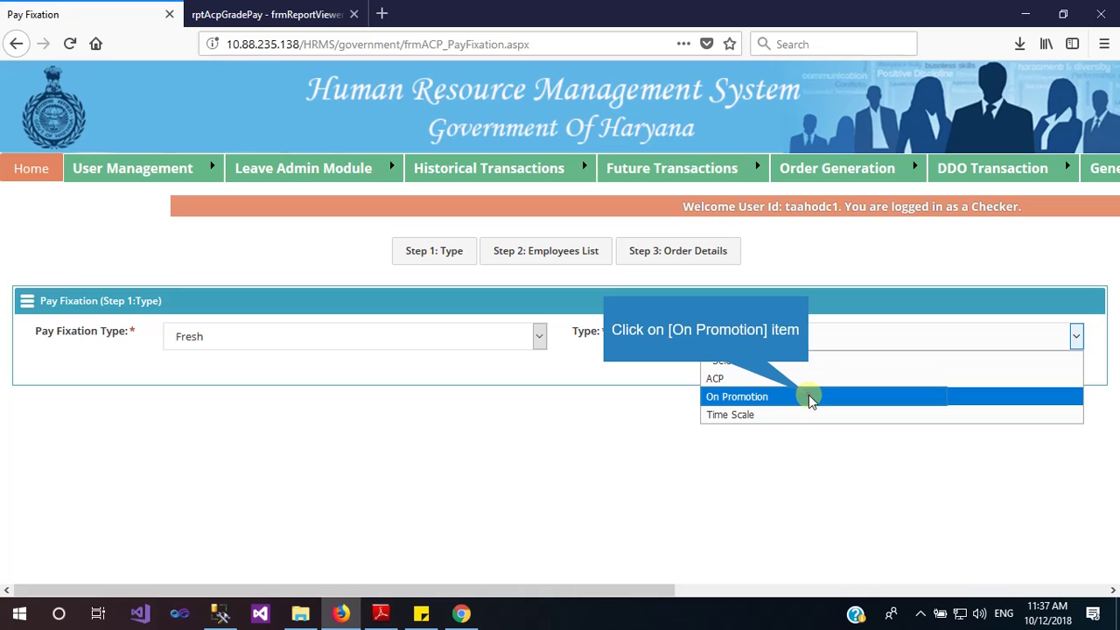
pyautogui.click(809, 397)
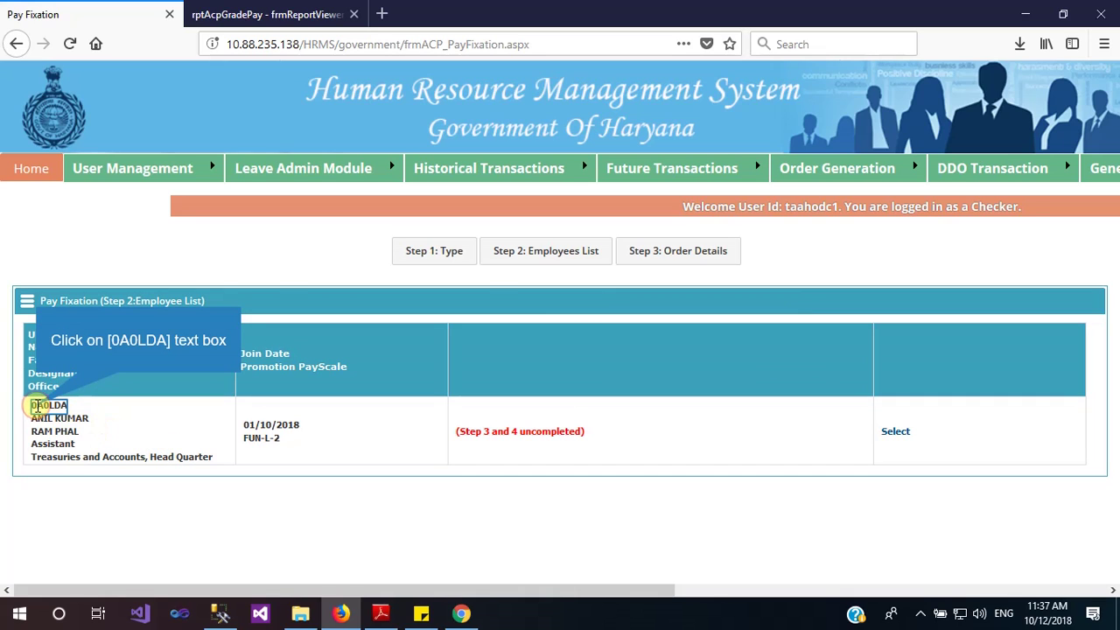
pyautogui.moveTo(36, 407); pyautogui.dragTo(170, 464)
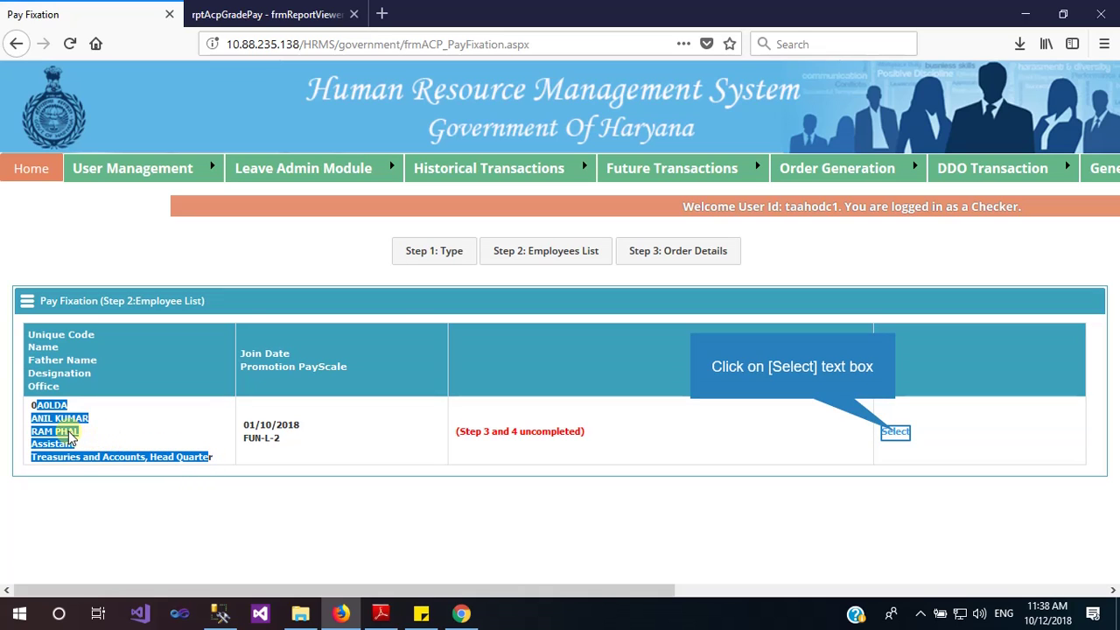
pyautogui.click(895, 433)
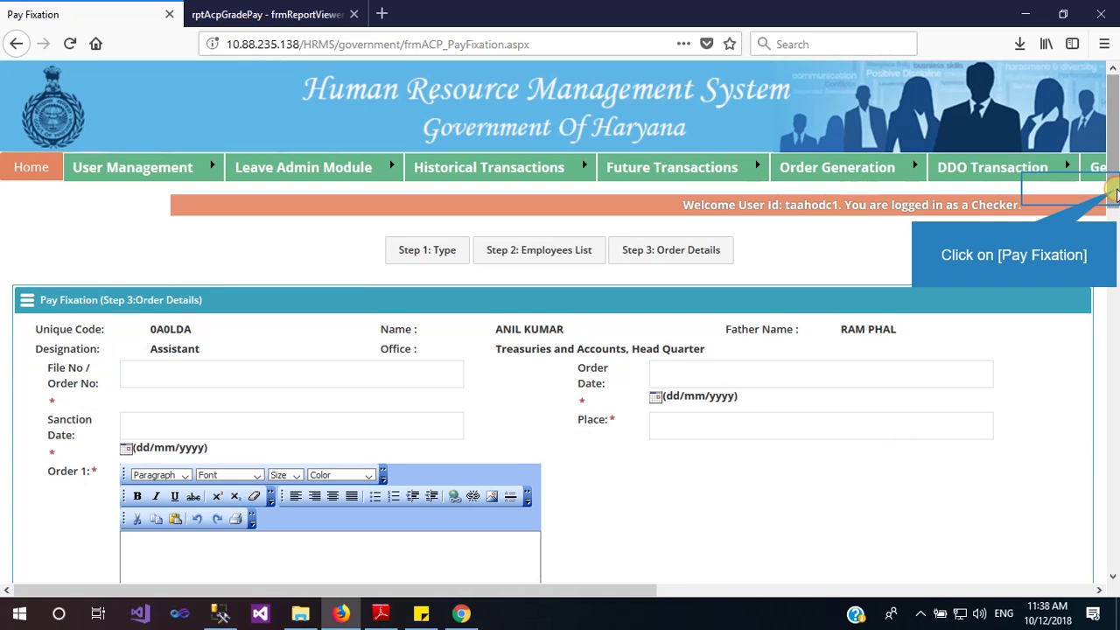
# Change the upgradation row's basic pay after pay fixation from 26000 to 27600
pyautogui.moveTo(1115, 194); pyautogui.dragTo(1115, 232)
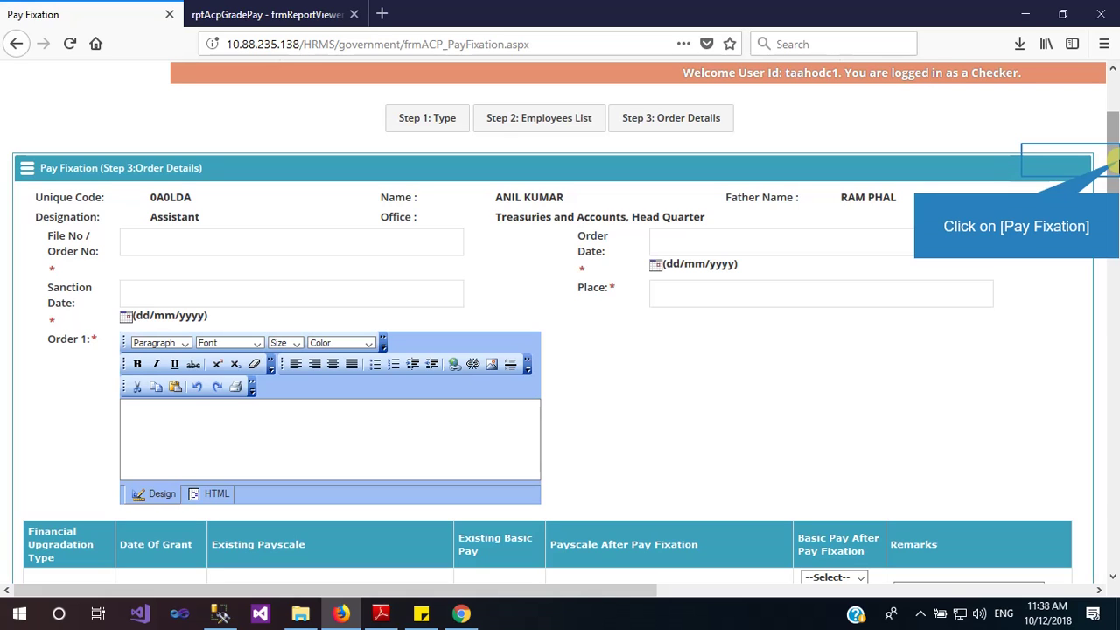
pyautogui.click(1112, 162)
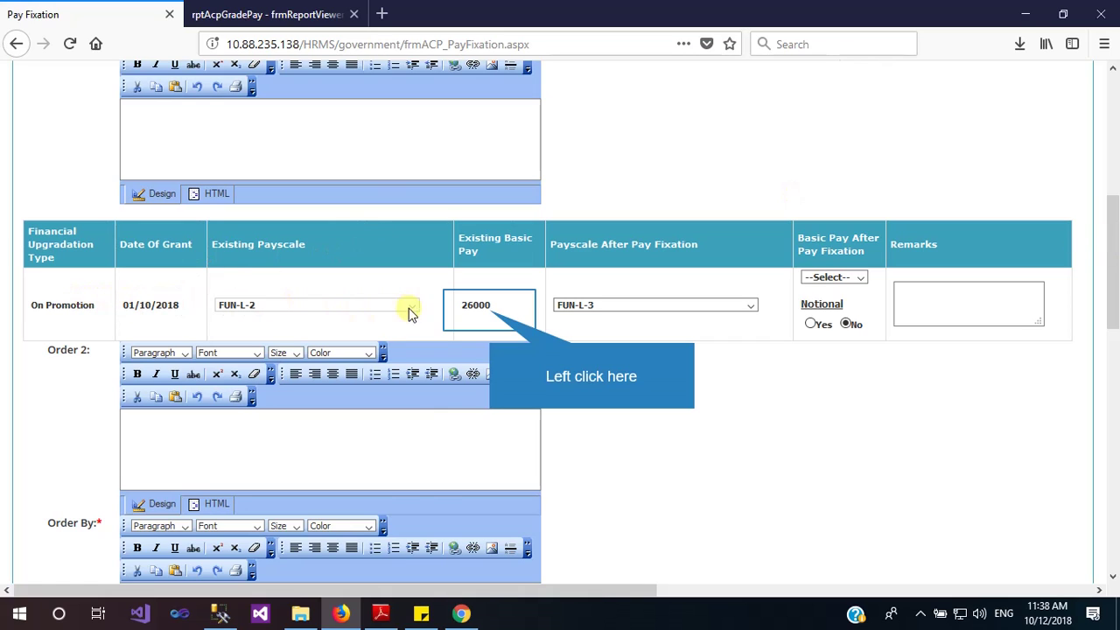
pyautogui.doubleClick(488, 314)
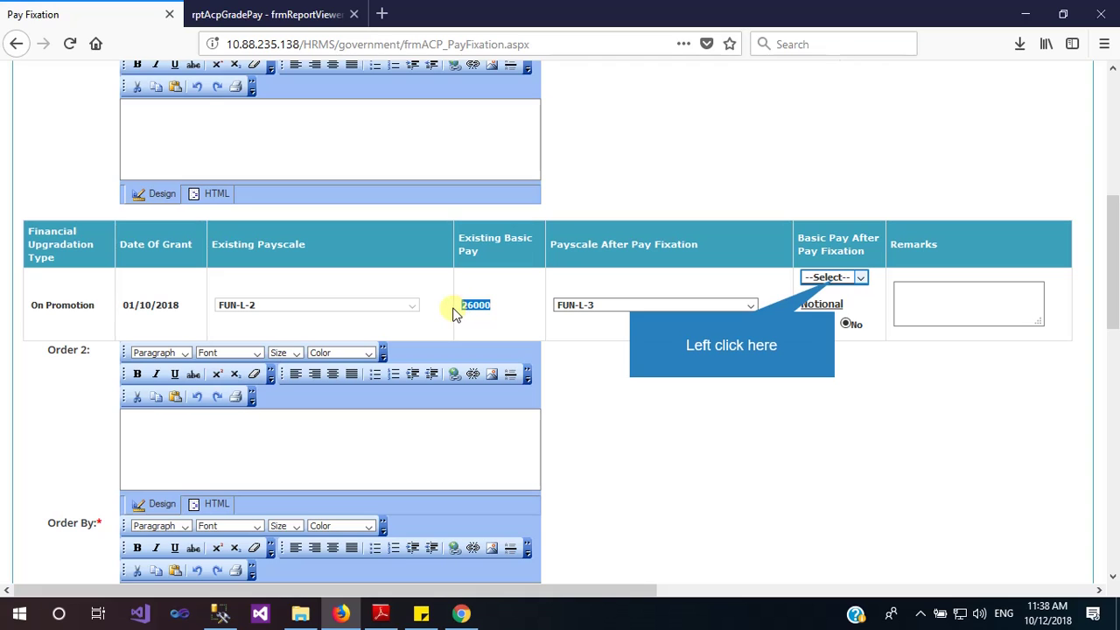
pyautogui.click(834, 278)
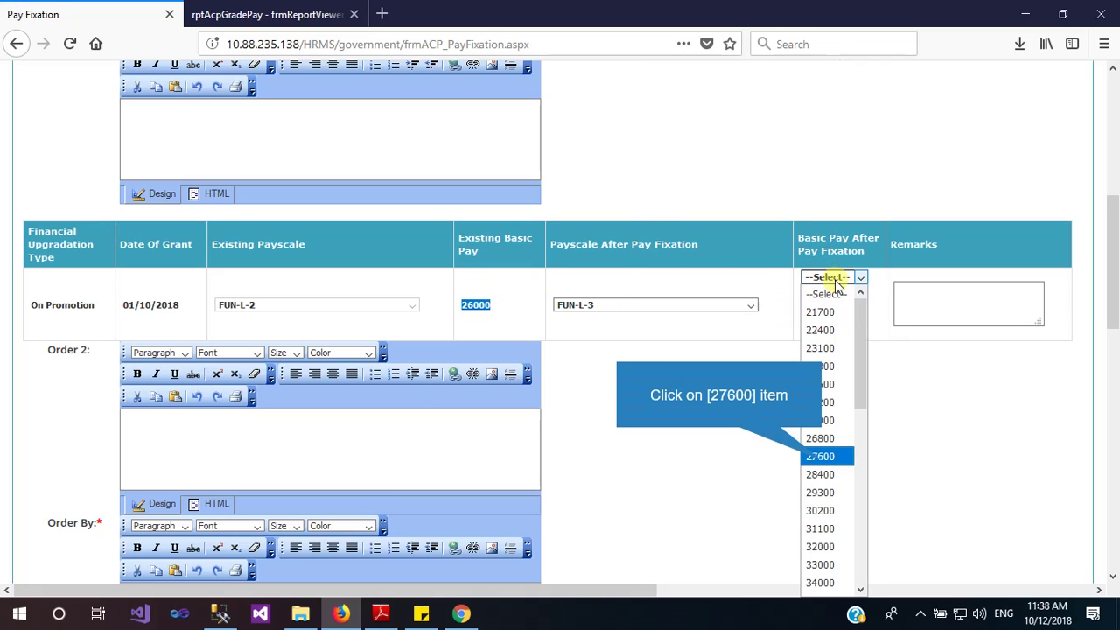
pyautogui.click(821, 457)
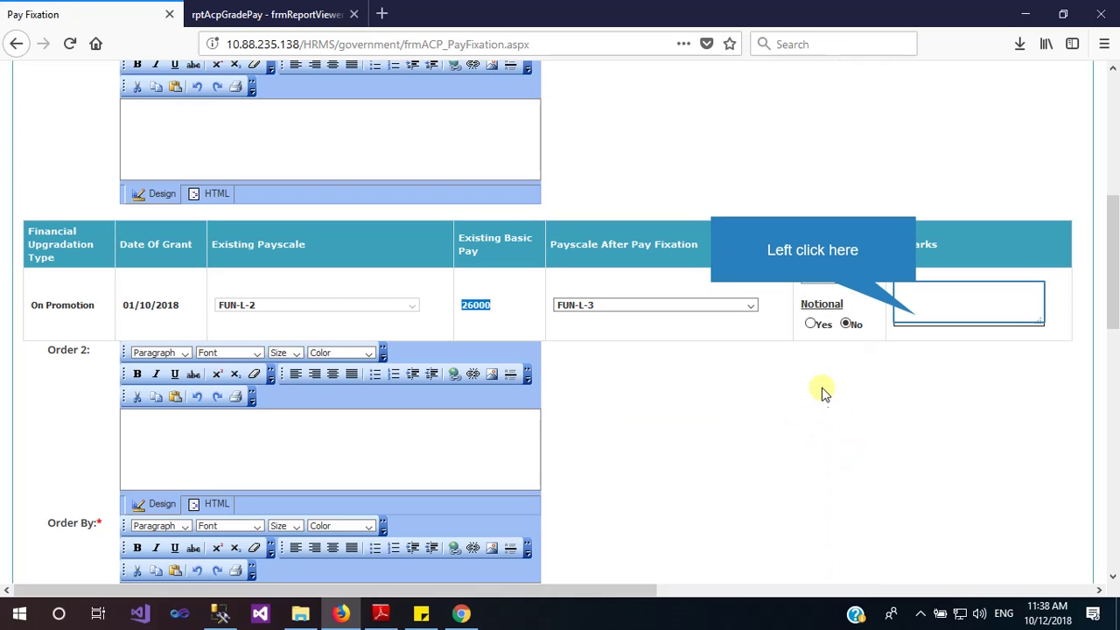
pyautogui.click(913, 313)
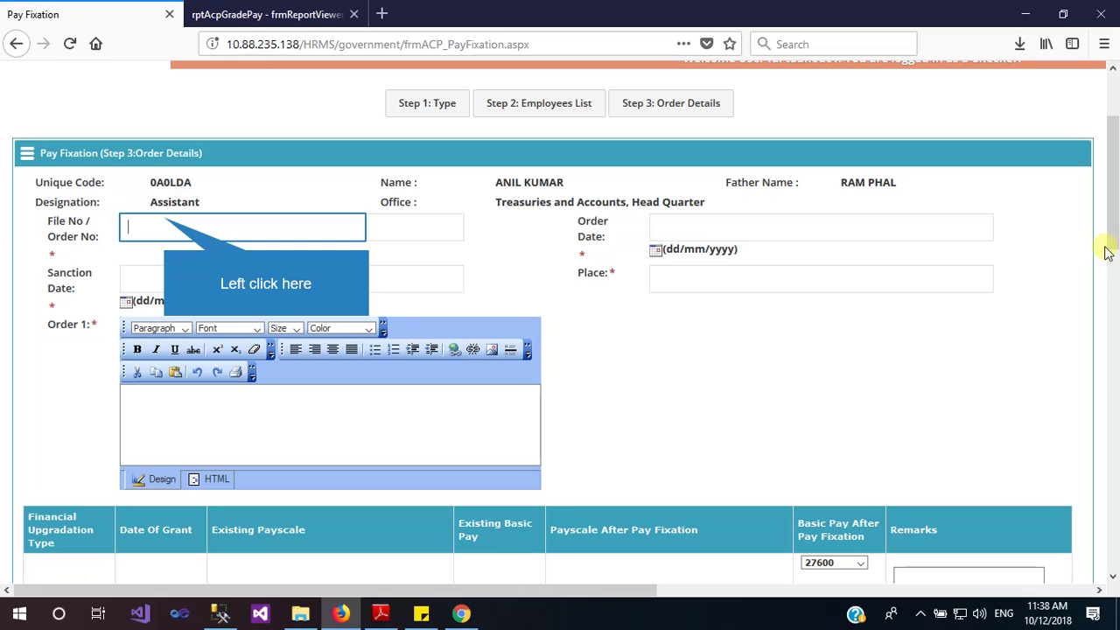
# Enter File/Order No 123 and set the Order Date to 02/10/2018
pyautogui.click(161, 219)
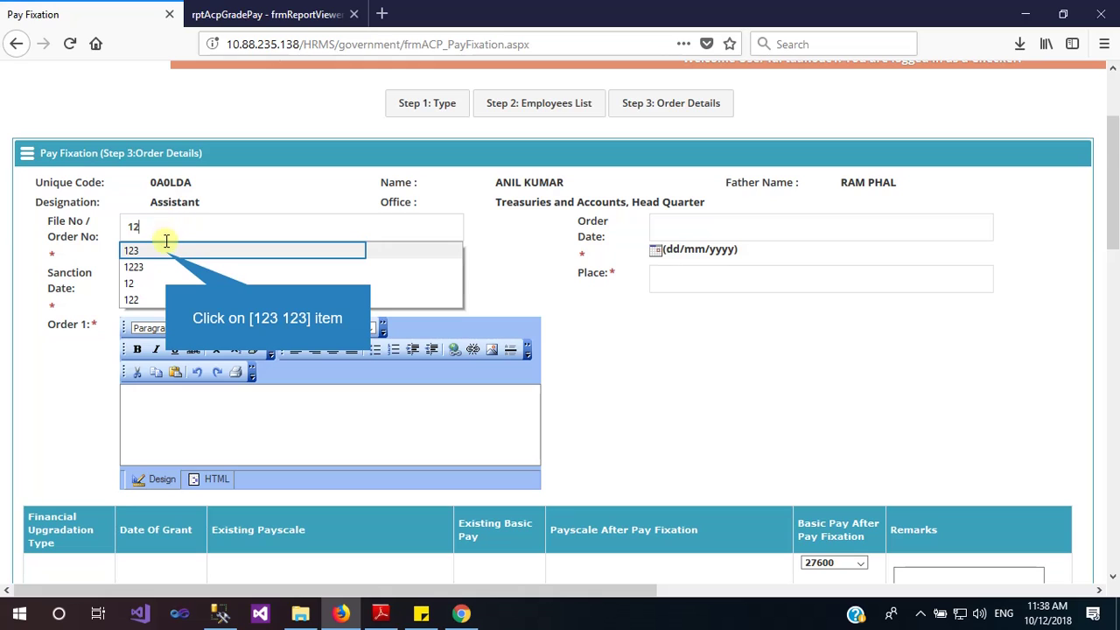
pyautogui.click(166, 253)
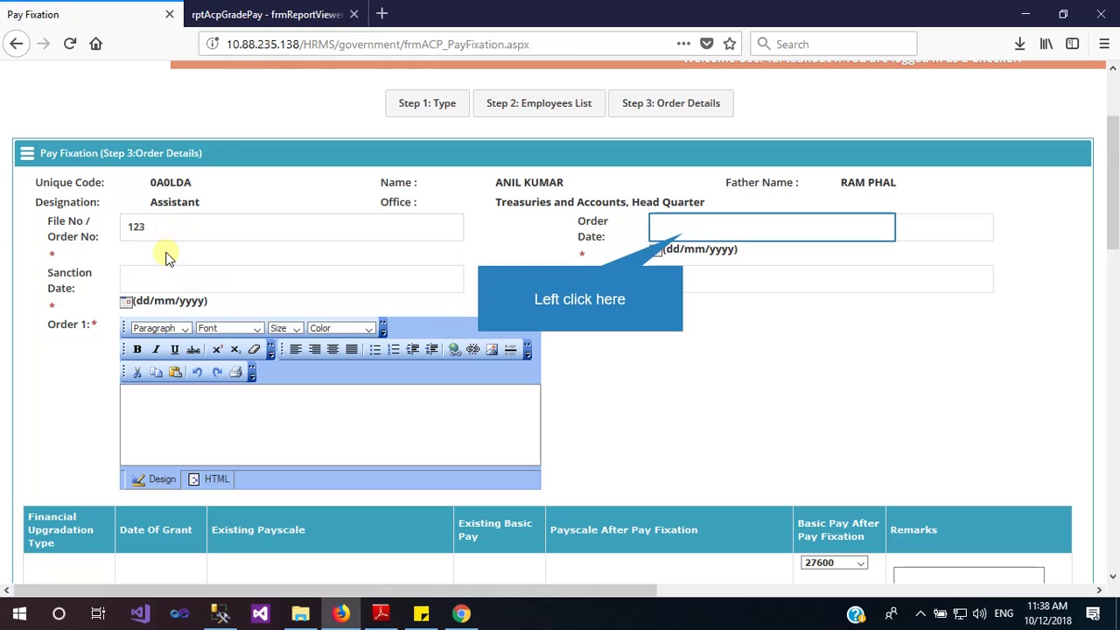
pyautogui.click(684, 233)
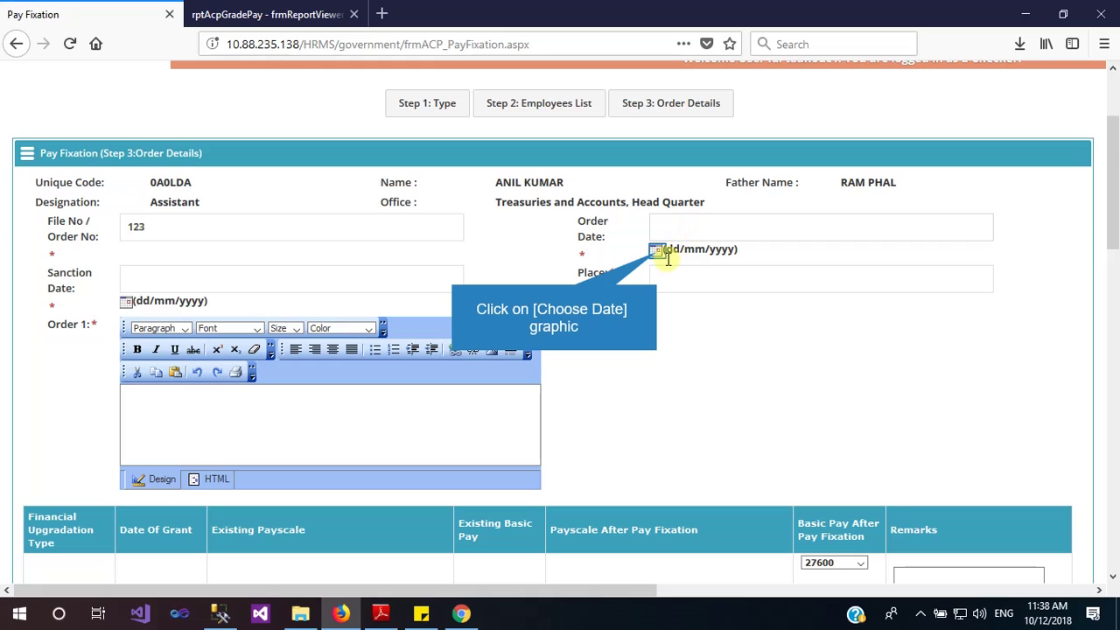
pyautogui.click(657, 252)
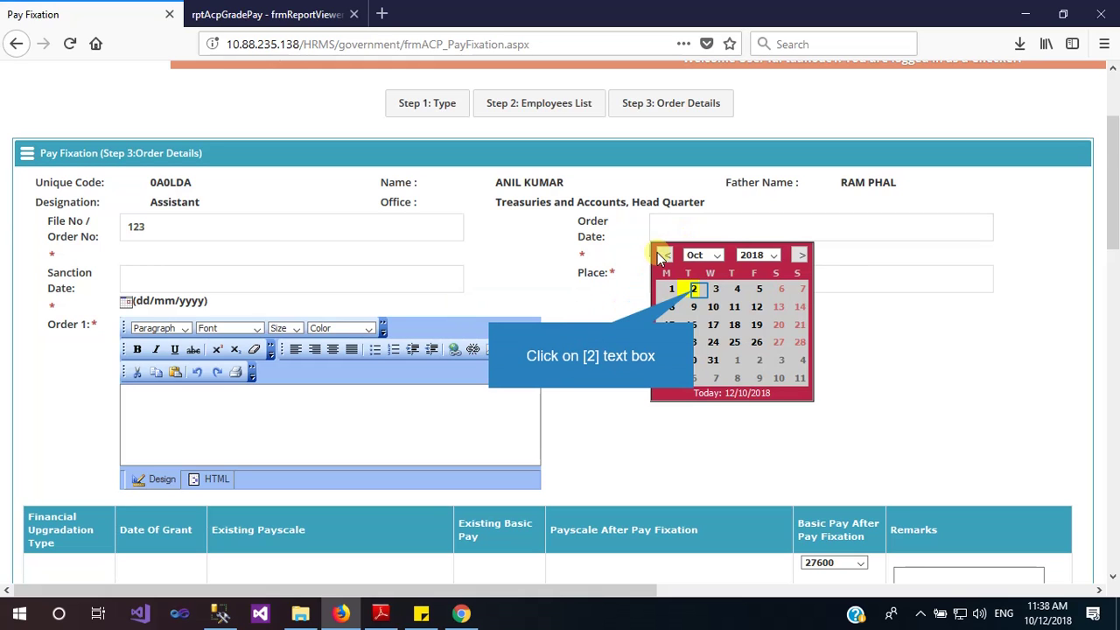
pyautogui.click(694, 290)
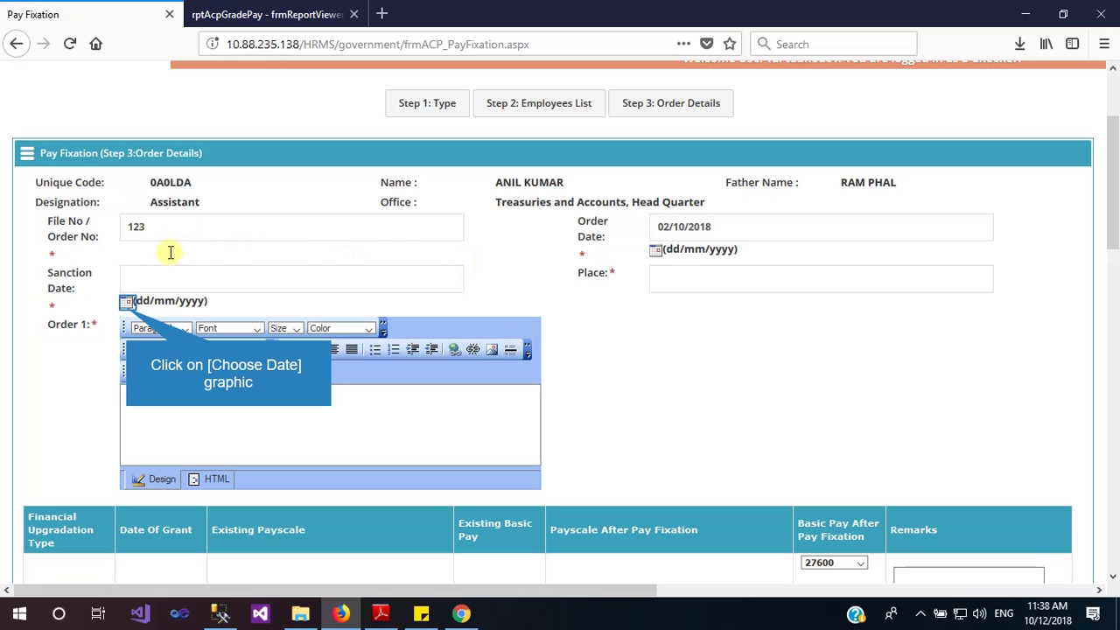
# Set Sanction Date to 03/10/2018 and Place to Chandigarh, then reopen the Sanction Date calendar
pyautogui.click(126, 304)
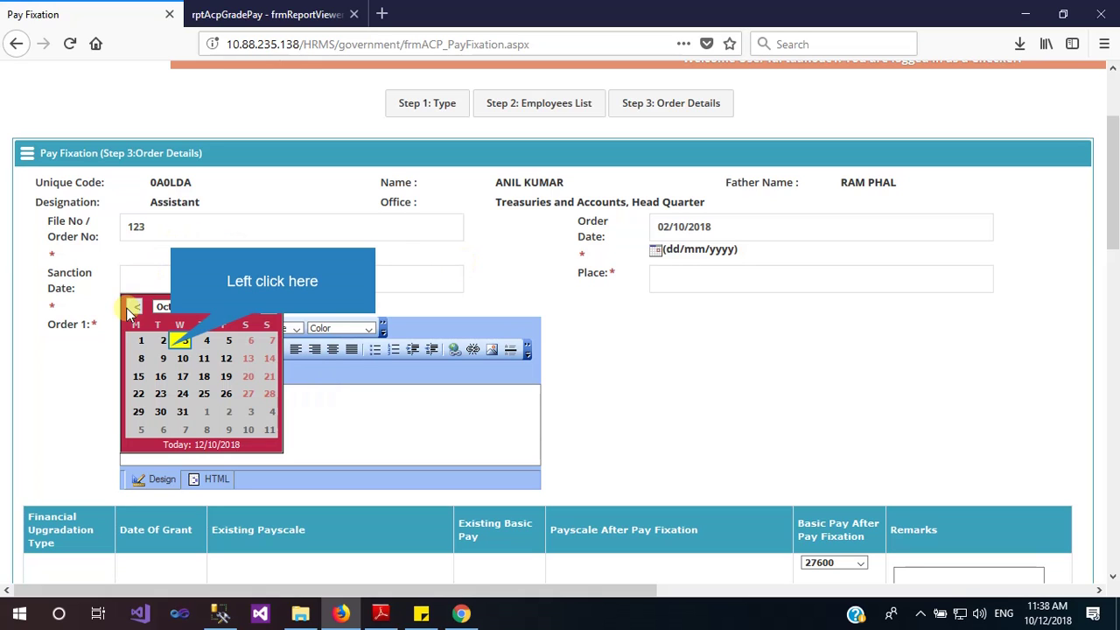
pyautogui.click(178, 342)
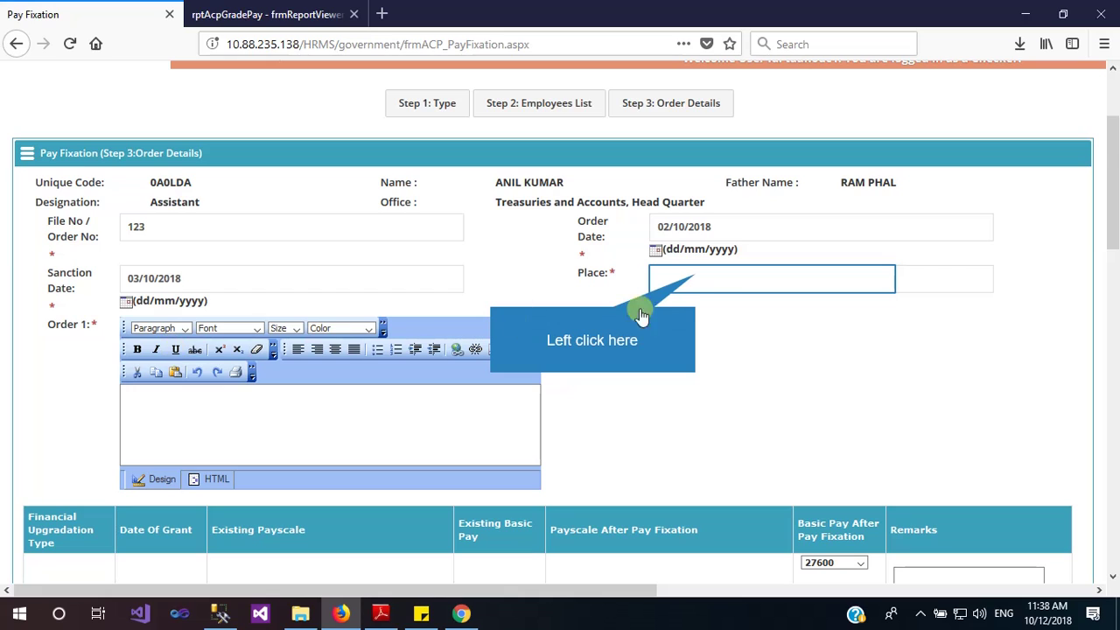
pyautogui.click(698, 274)
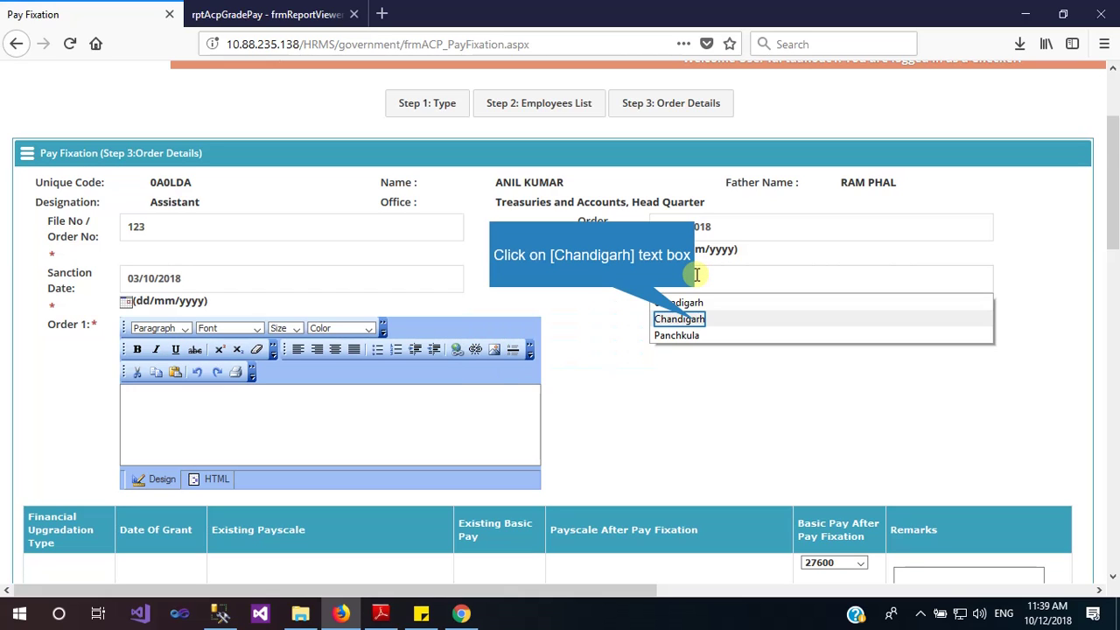
pyautogui.click(691, 320)
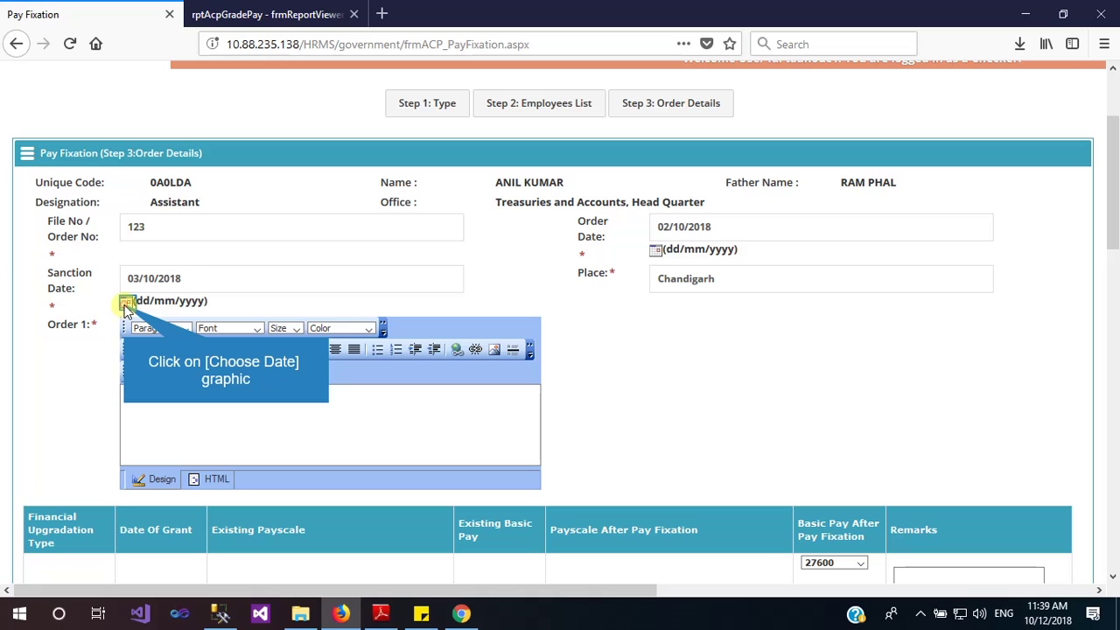
pyautogui.click(126, 303)
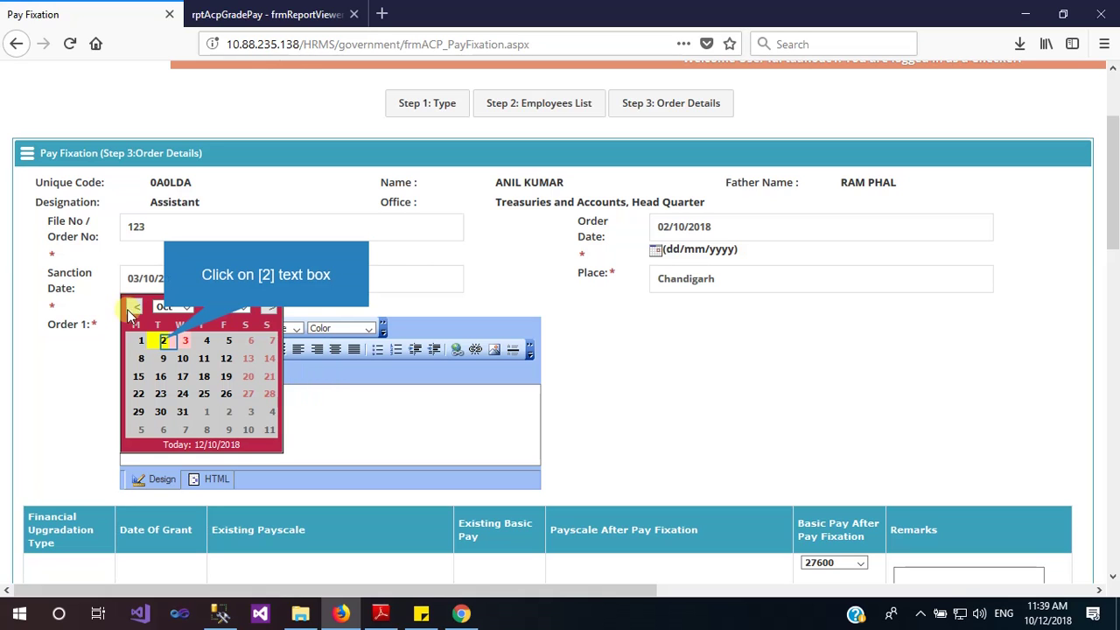
# Change the Sanction Date to 02/10/2018 and focus the Order 1 editor
pyautogui.click(164, 342)
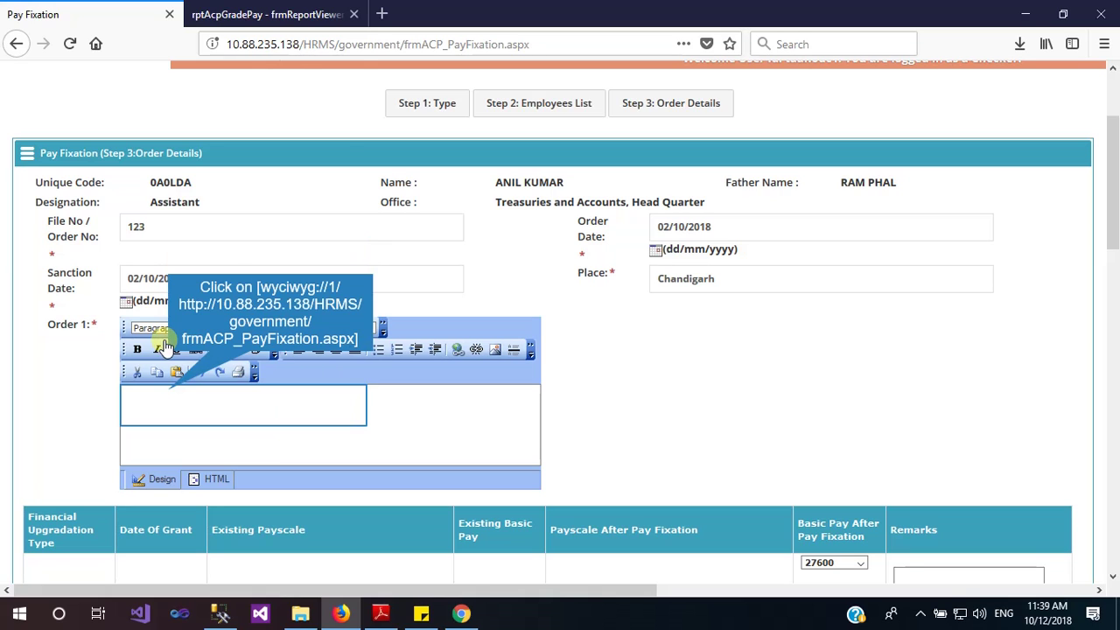
pyautogui.click(170, 390)
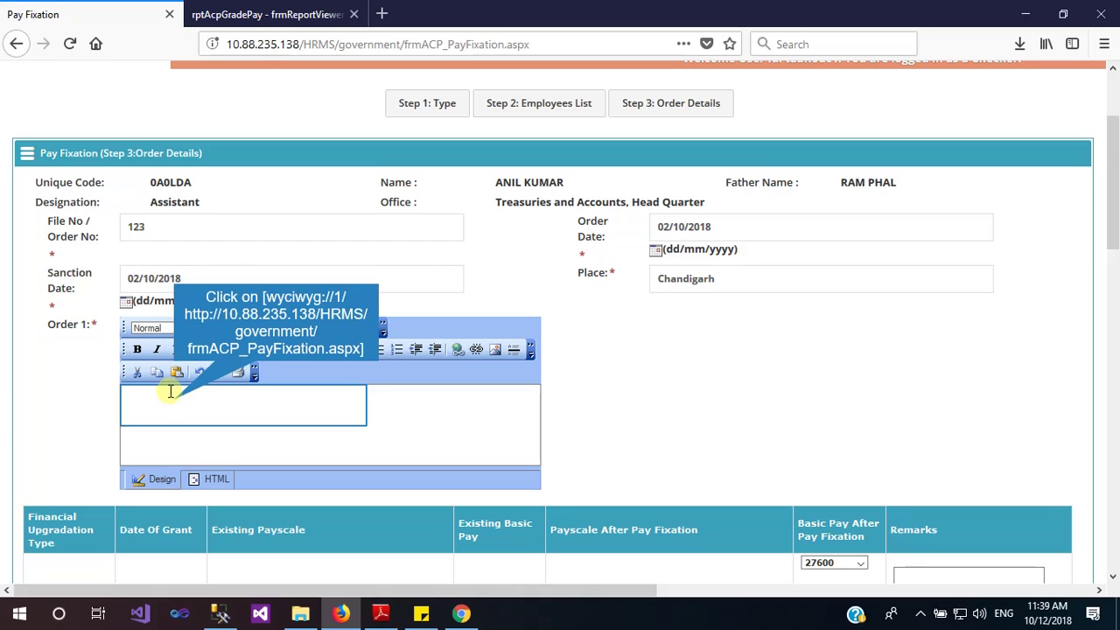
pyautogui.click(175, 399)
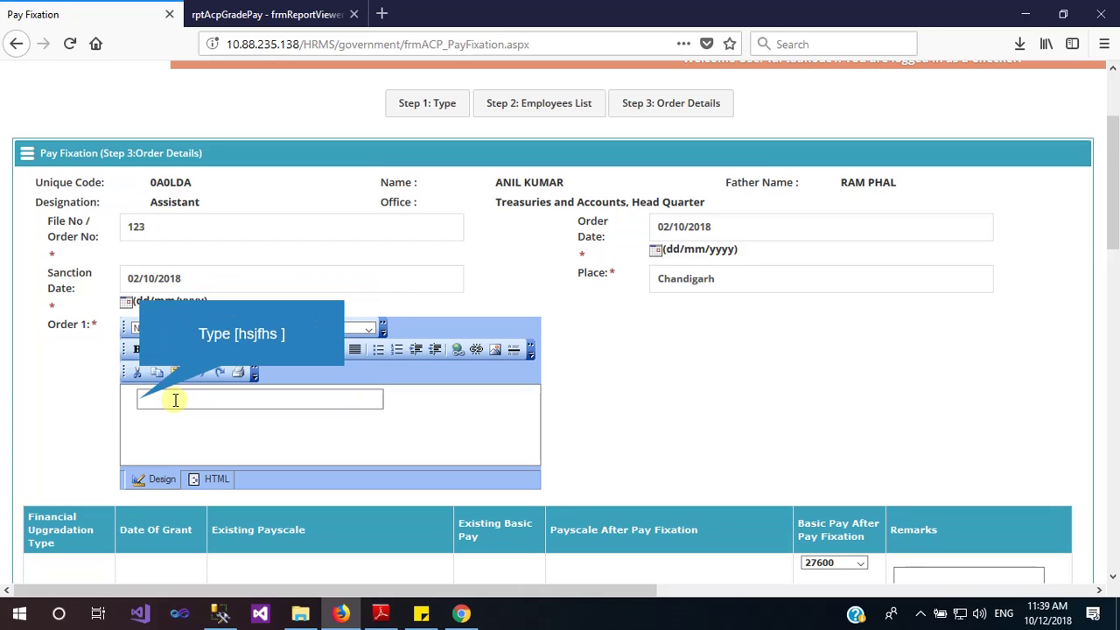
# Type the Order 1 text, discarding false starts, until it reads 'pAyfixtation Details'
pyautogui.write('hsdjkfhs')
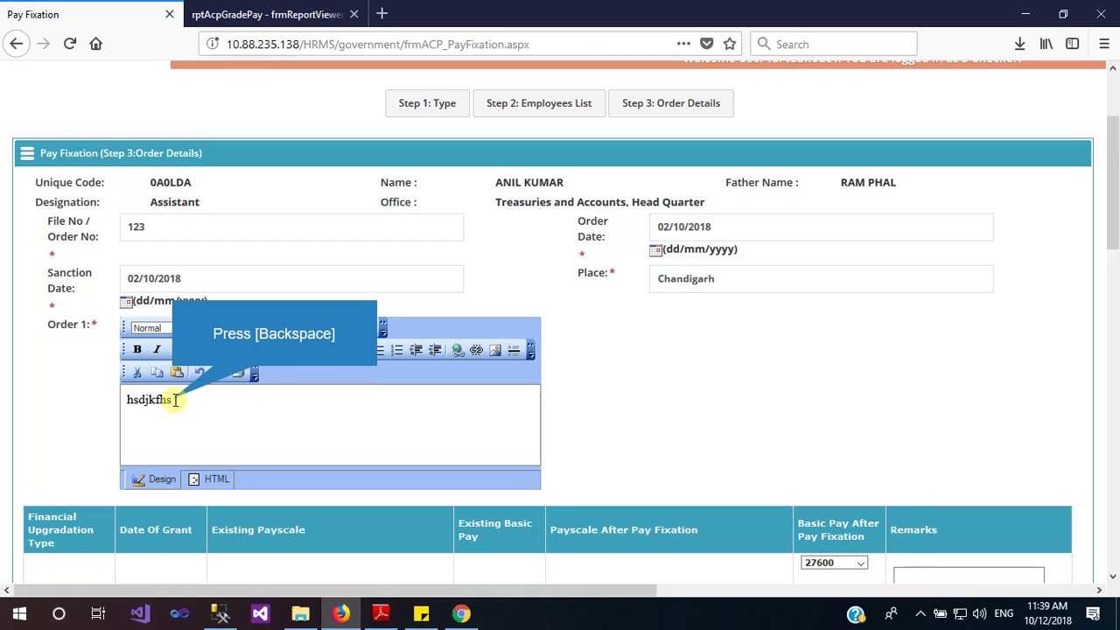
pyautogui.press('BackSpace')
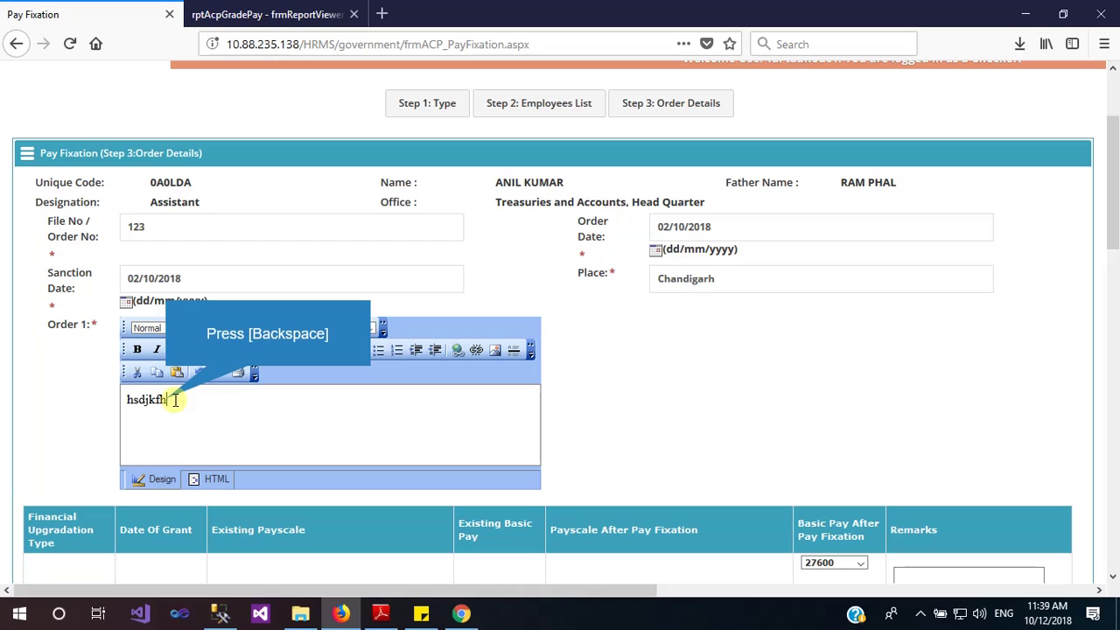
pyautogui.press('BackSpace')
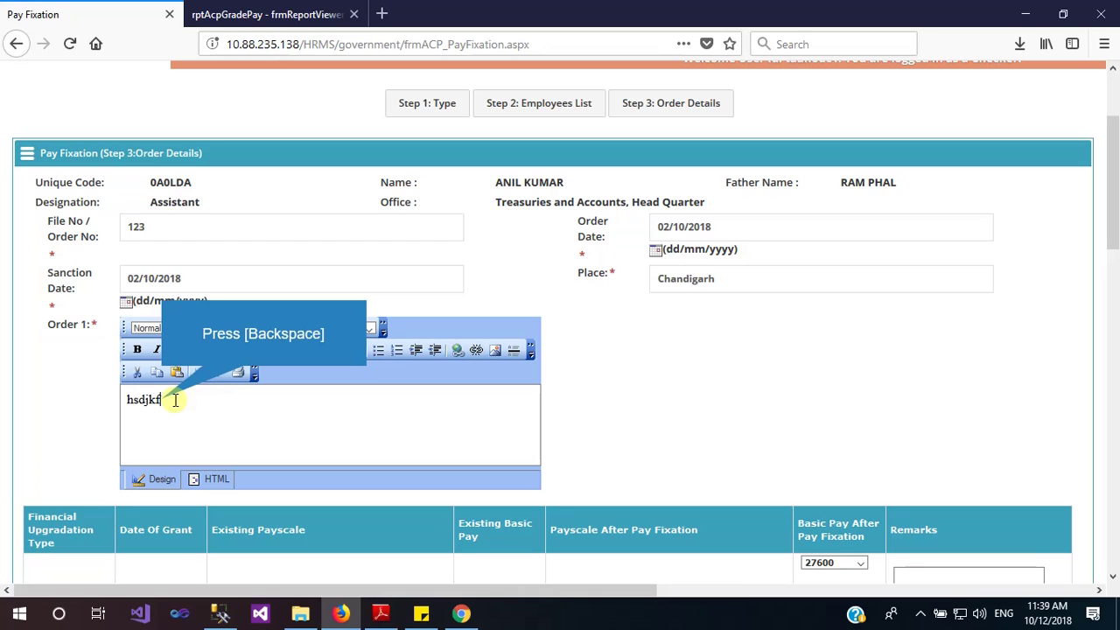
pyautogui.press('BackSpace')
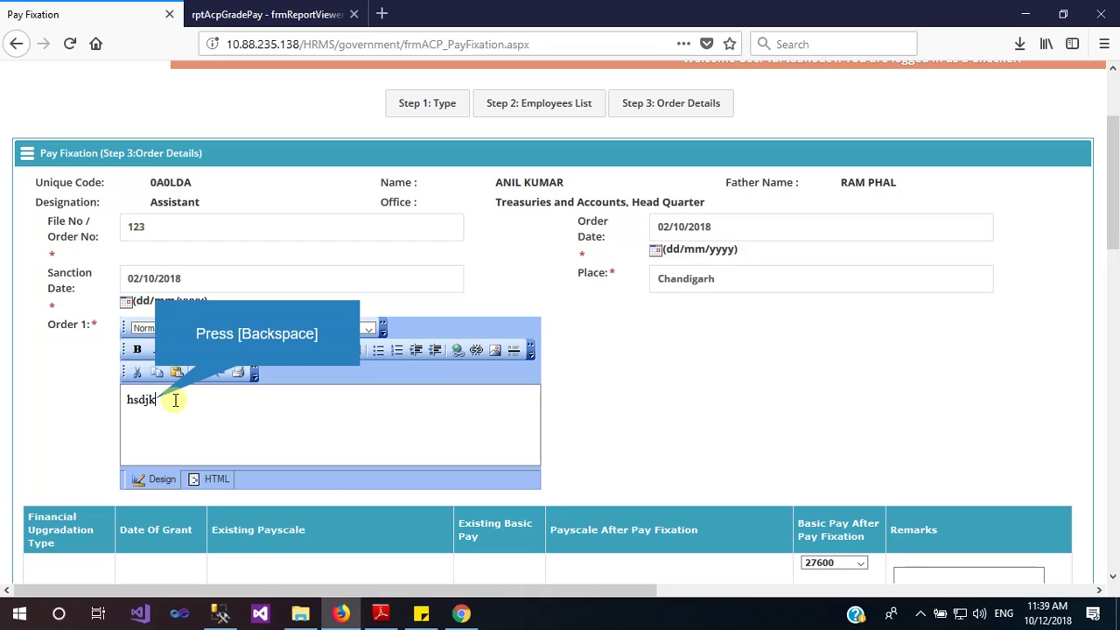
pyautogui.press('BackSpace')
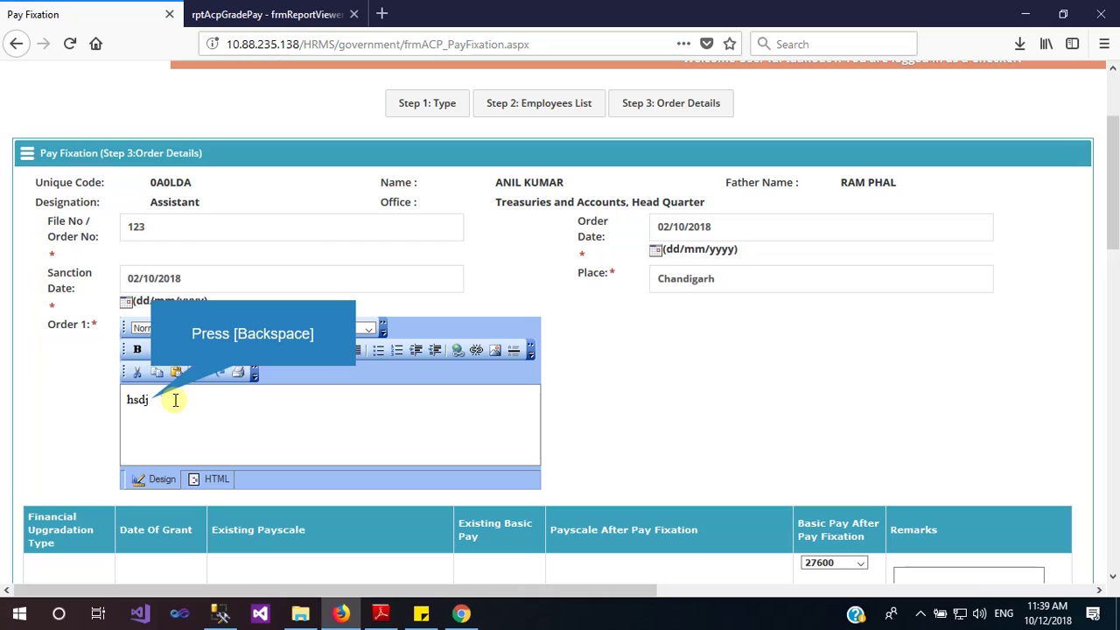
pyautogui.press('BackSpace')
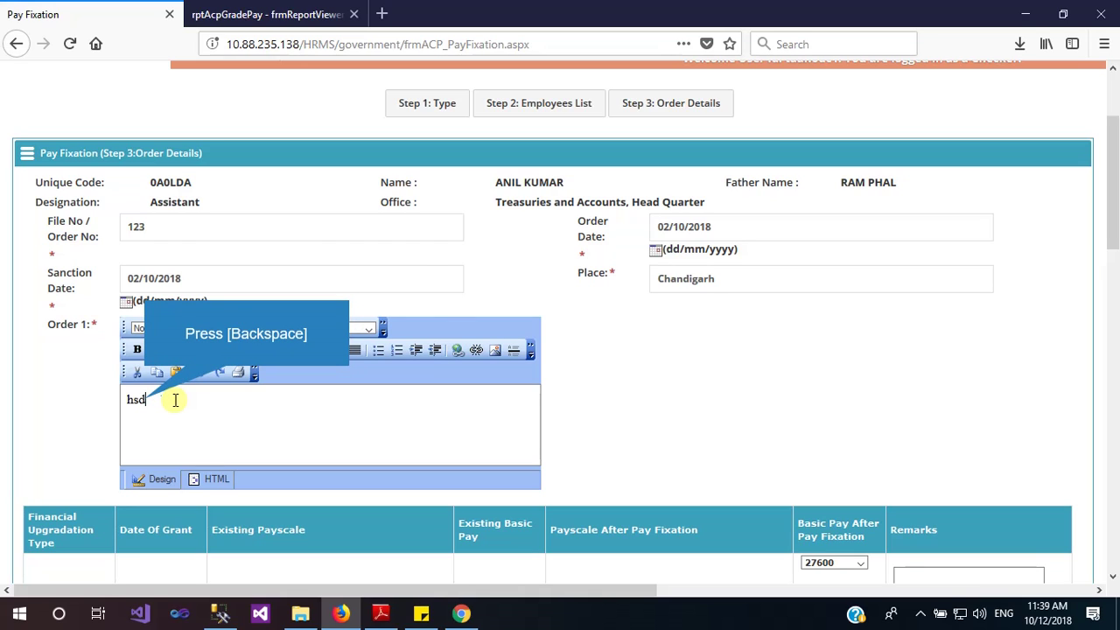
pyautogui.press('BackSpace')
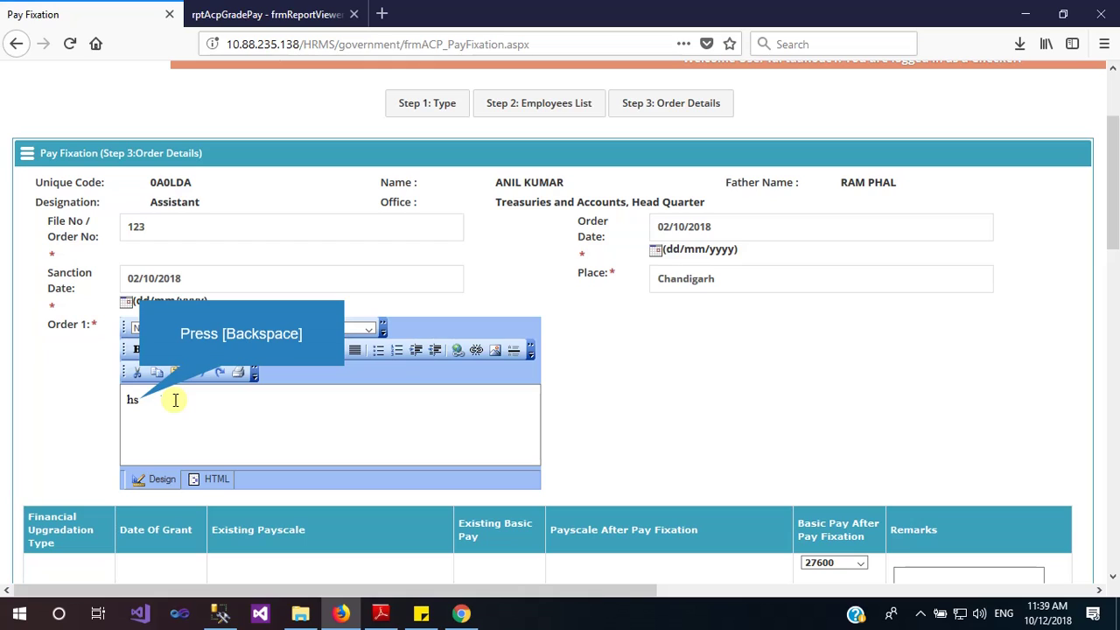
pyautogui.press('BackSpace')
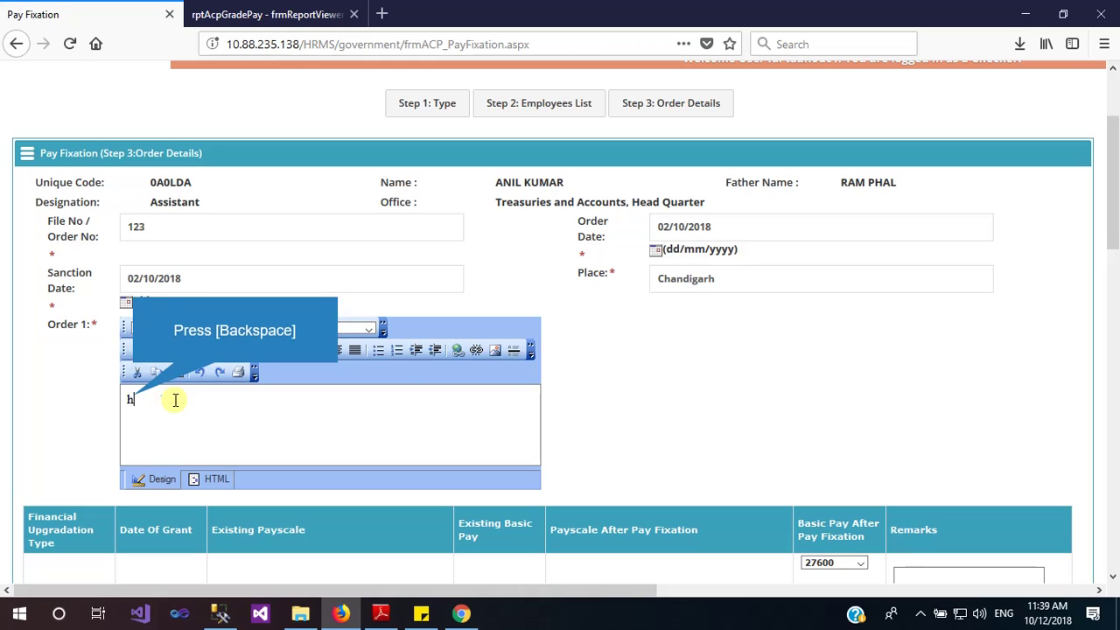
pyautogui.press('BackSpace')
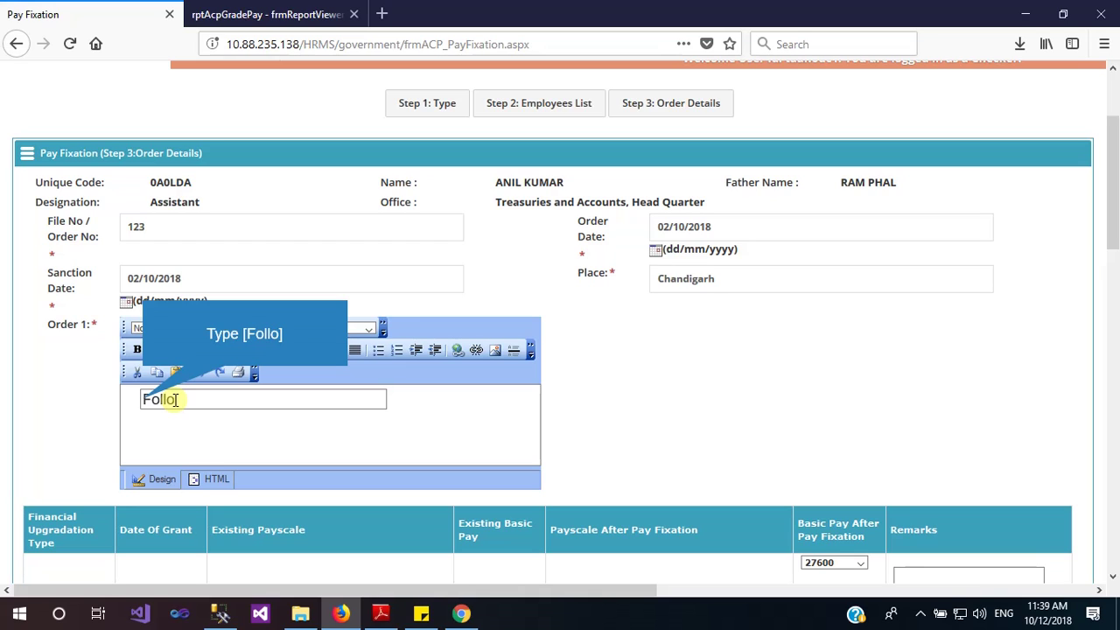
pyautogui.write('fOllo')
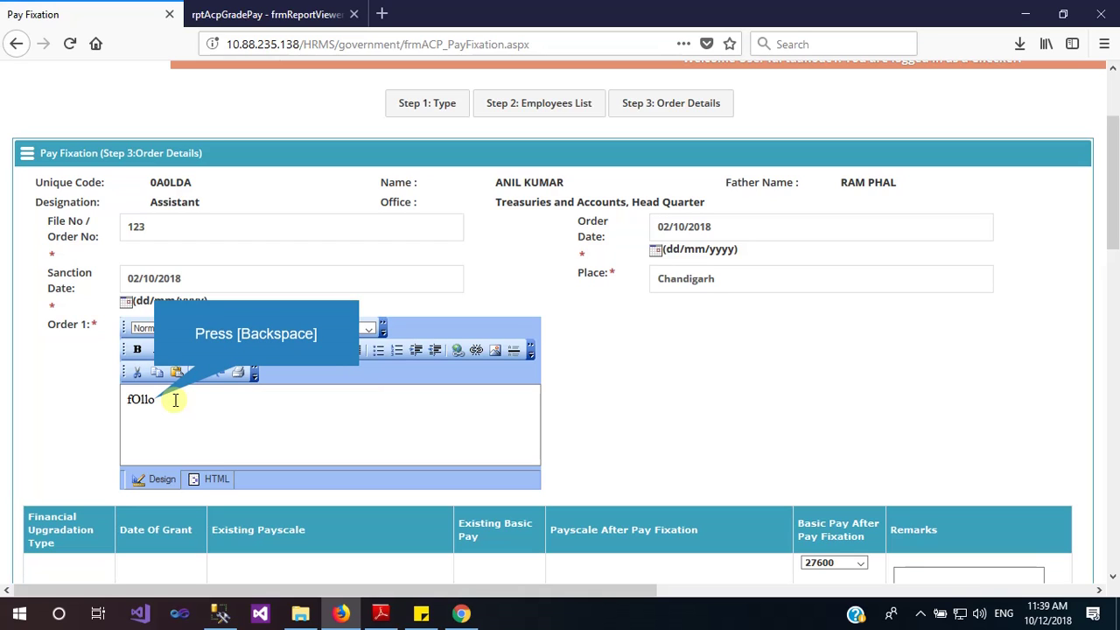
pyautogui.press('BackSpace')
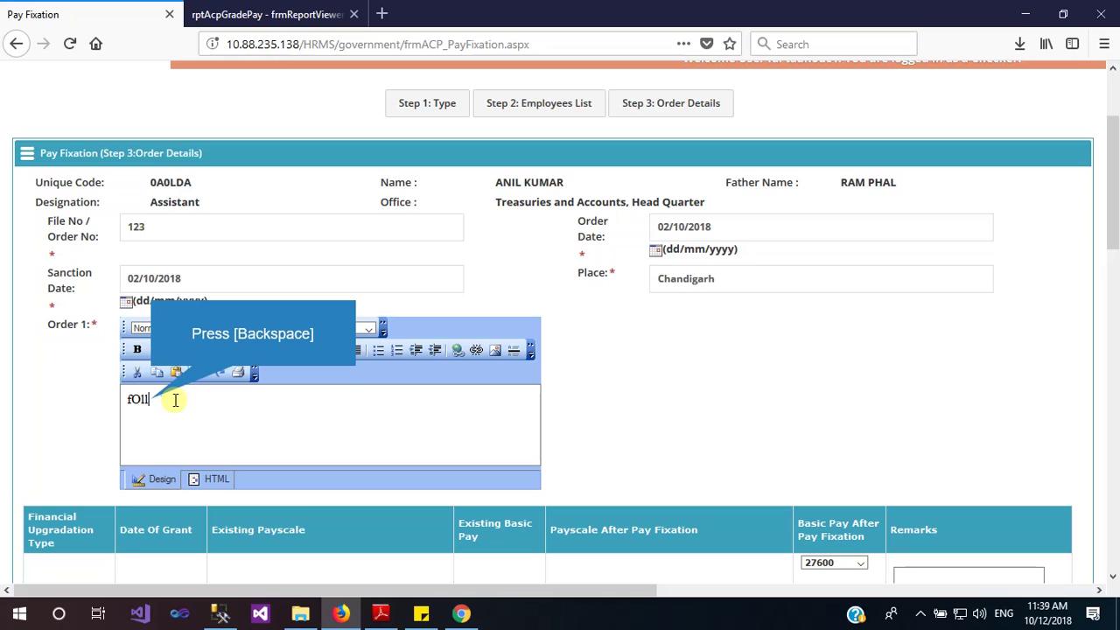
pyautogui.press('BackSpace')
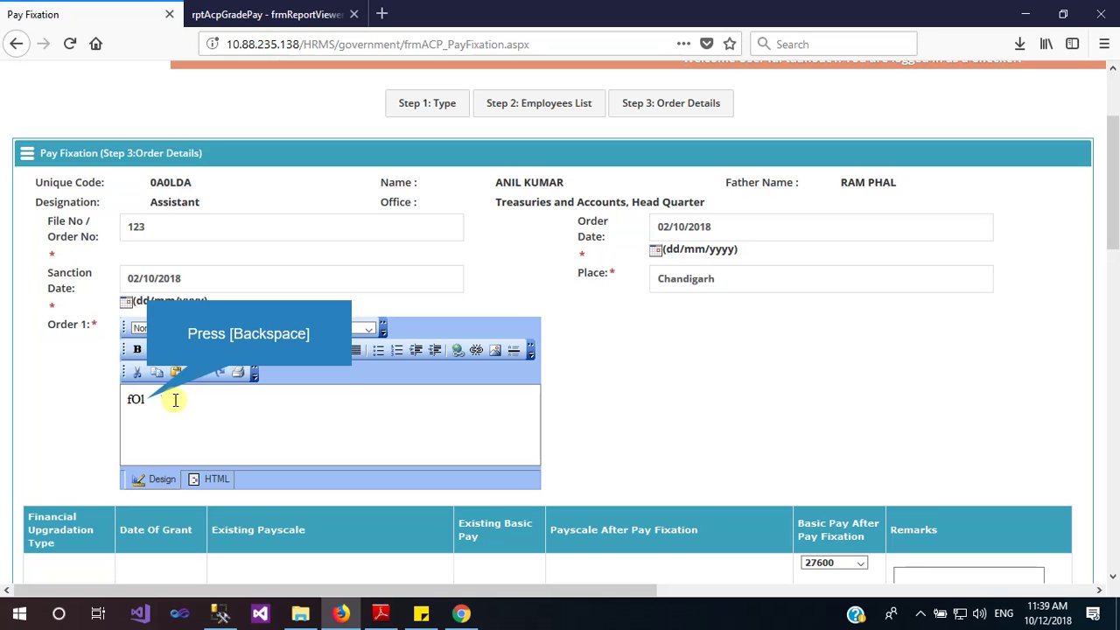
pyautogui.press('BackSpace')
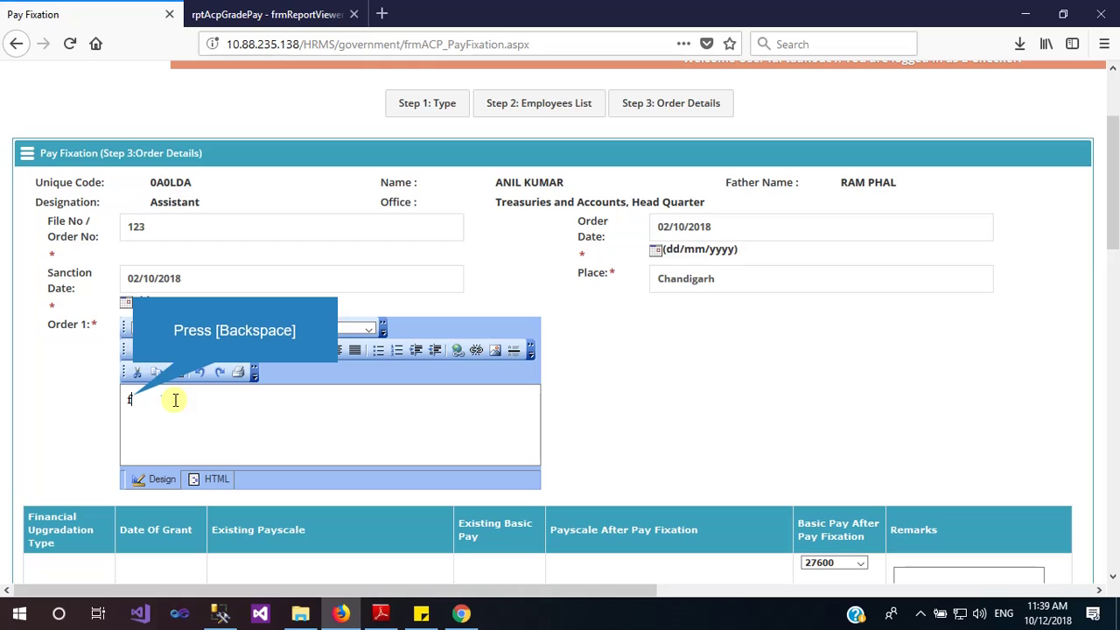
pyautogui.press('BackSpace')
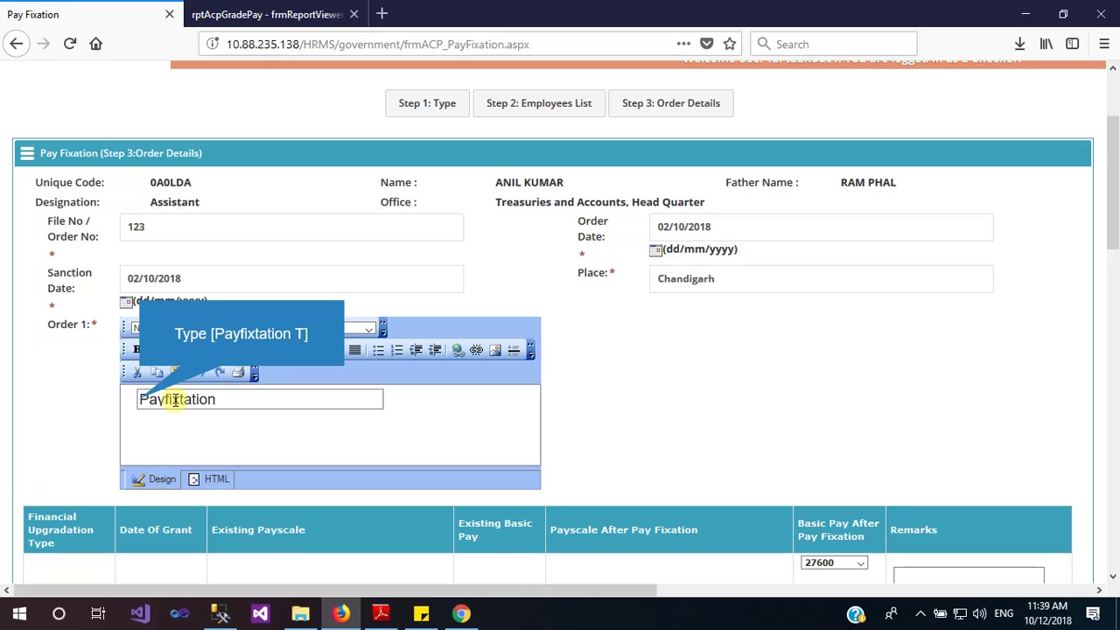
pyautogui.write('pAyfixtation T')
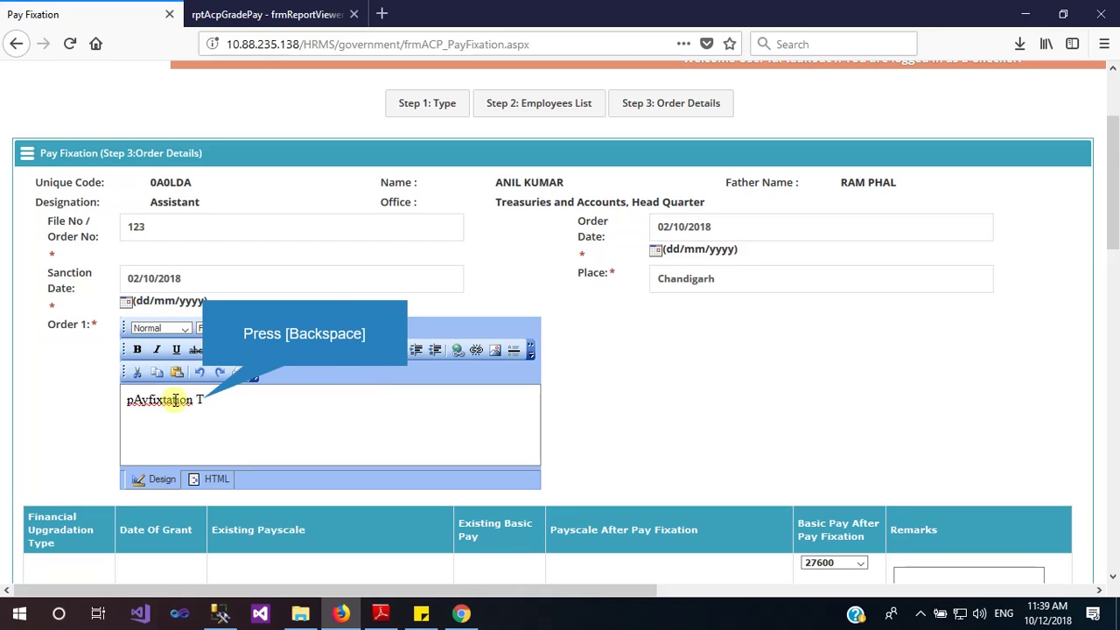
pyautogui.press('BackSpace')
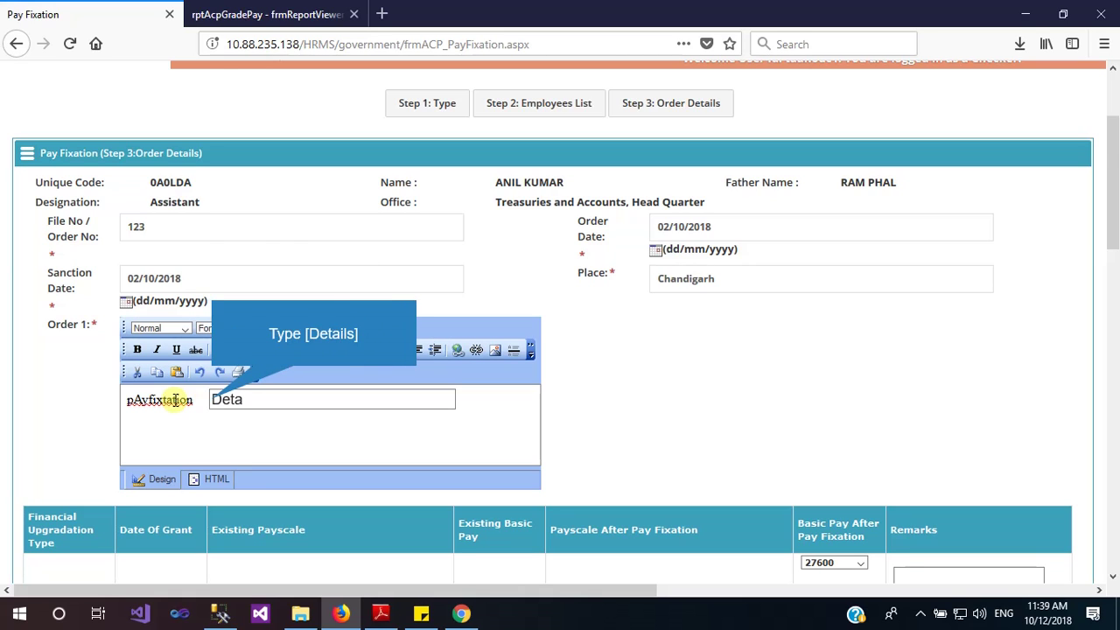
pyautogui.write('Details')
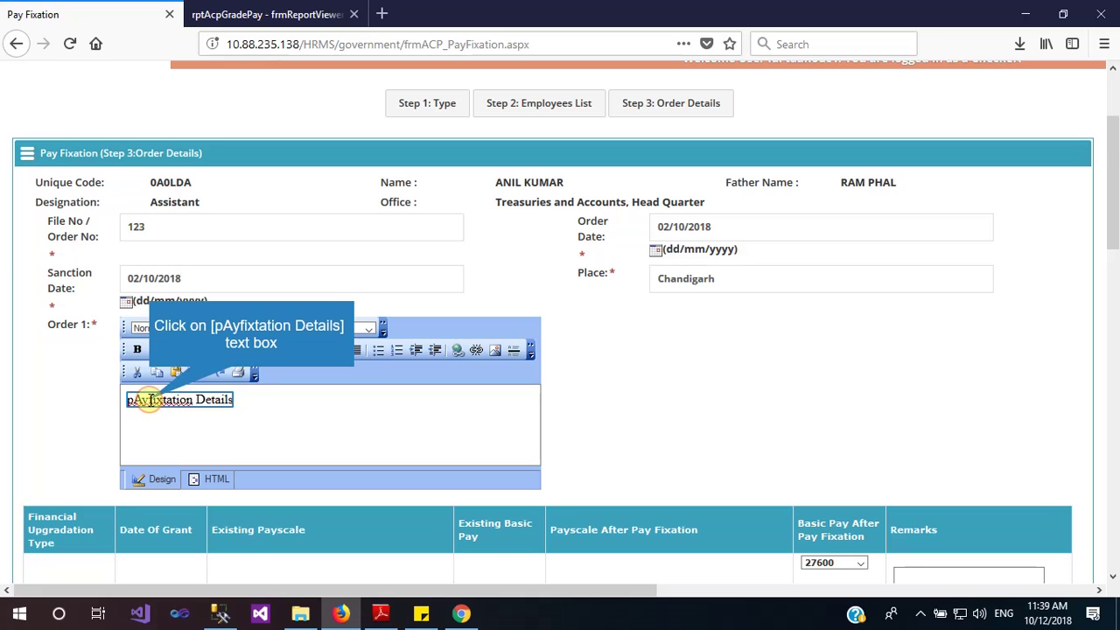
# Correct the capital A in the first word so Order 1 reads 'pay fixtation Details'
pyautogui.click(150, 400)
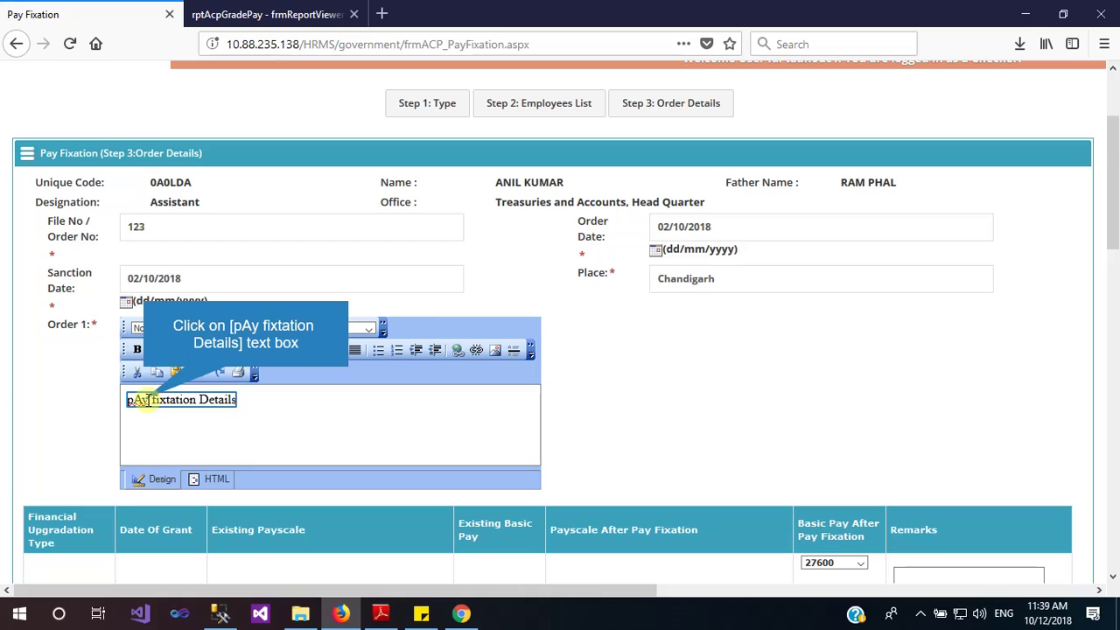
pyautogui.click(142, 400)
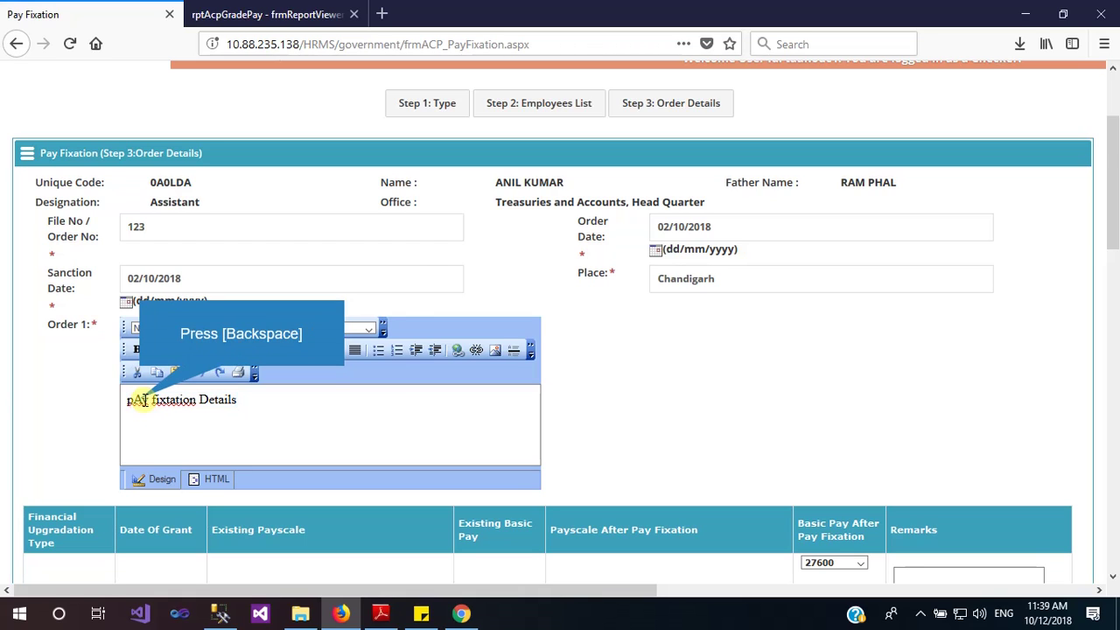
pyautogui.press('BackSpace')
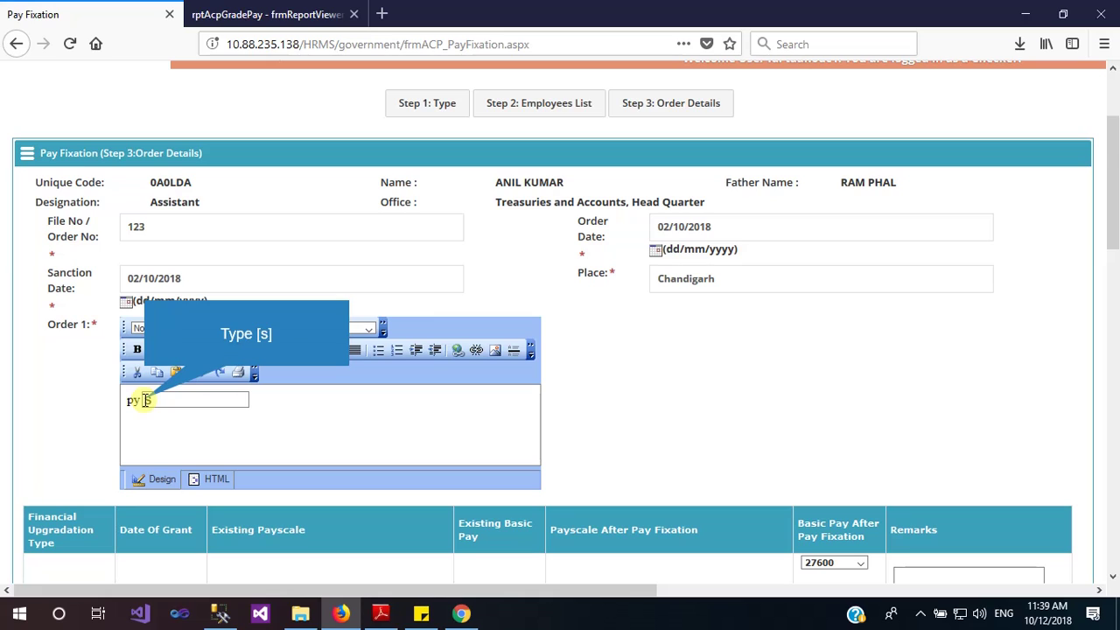
pyautogui.write('sy fixtation Details')
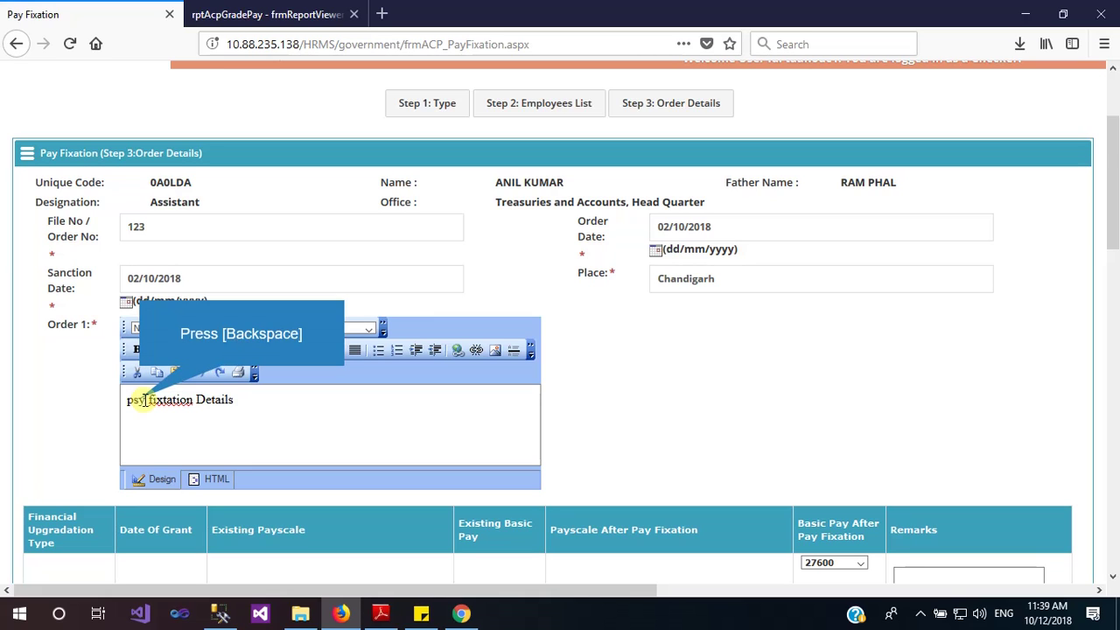
pyautogui.press('BackSpace')
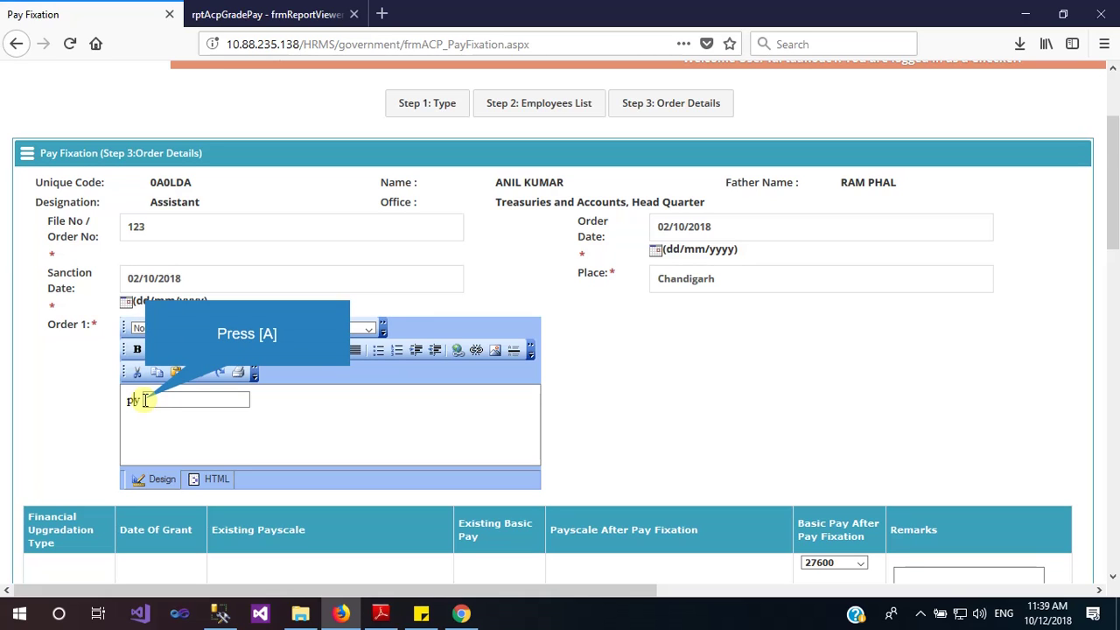
pyautogui.write('ay fixtation Details')
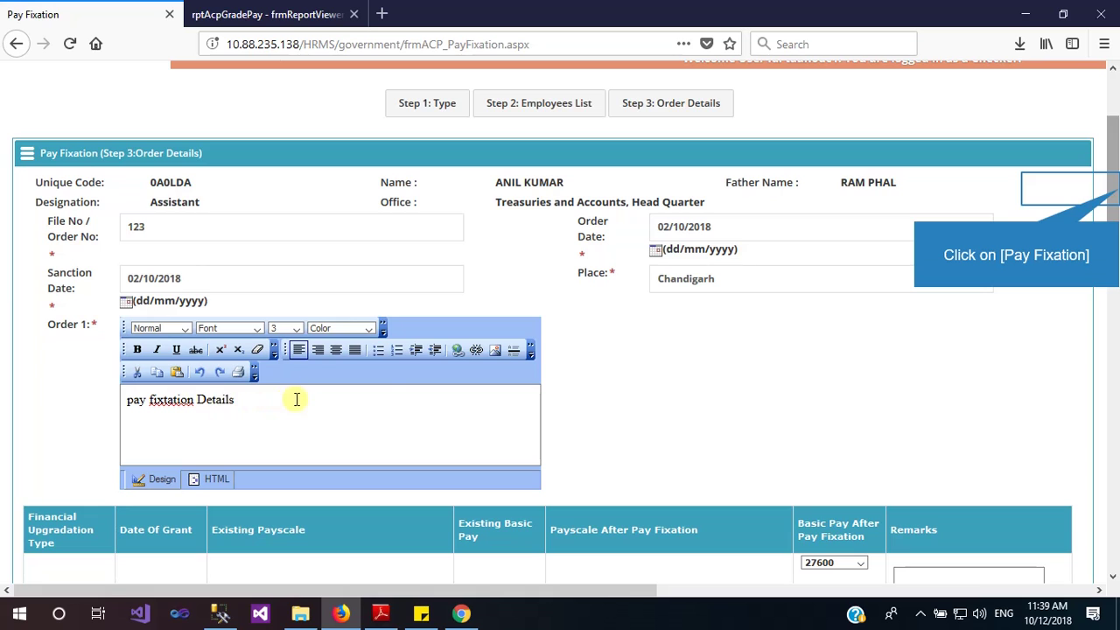
# Give the promotion row the remark 'Test' and set Notional to Yes
pyautogui.scroll(-4, 1112, 189)
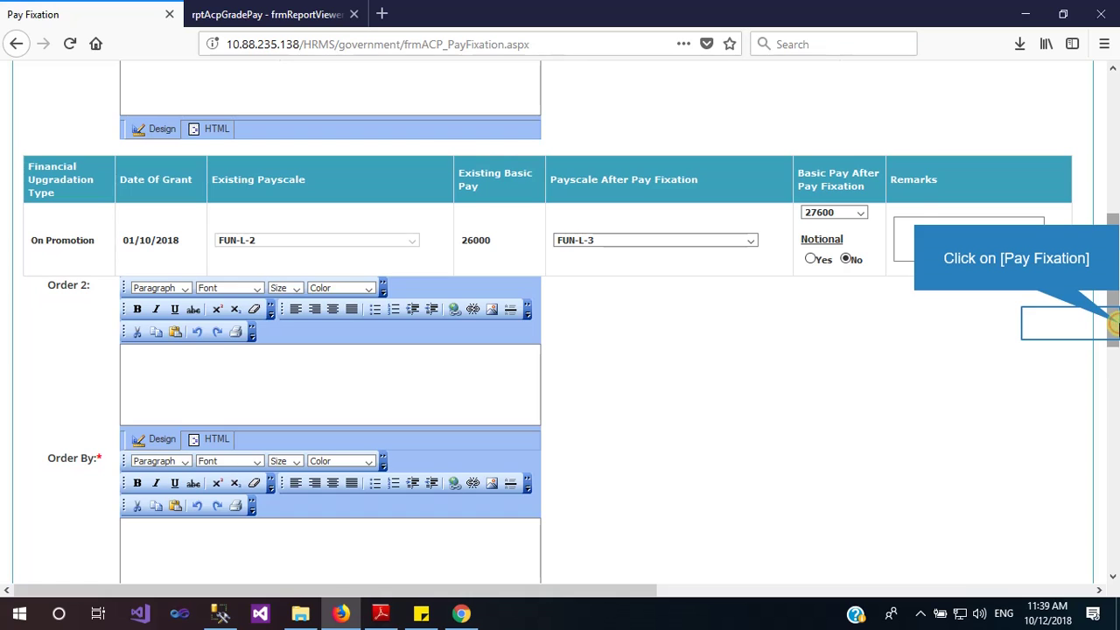
pyautogui.scroll(-2, 1112, 324)
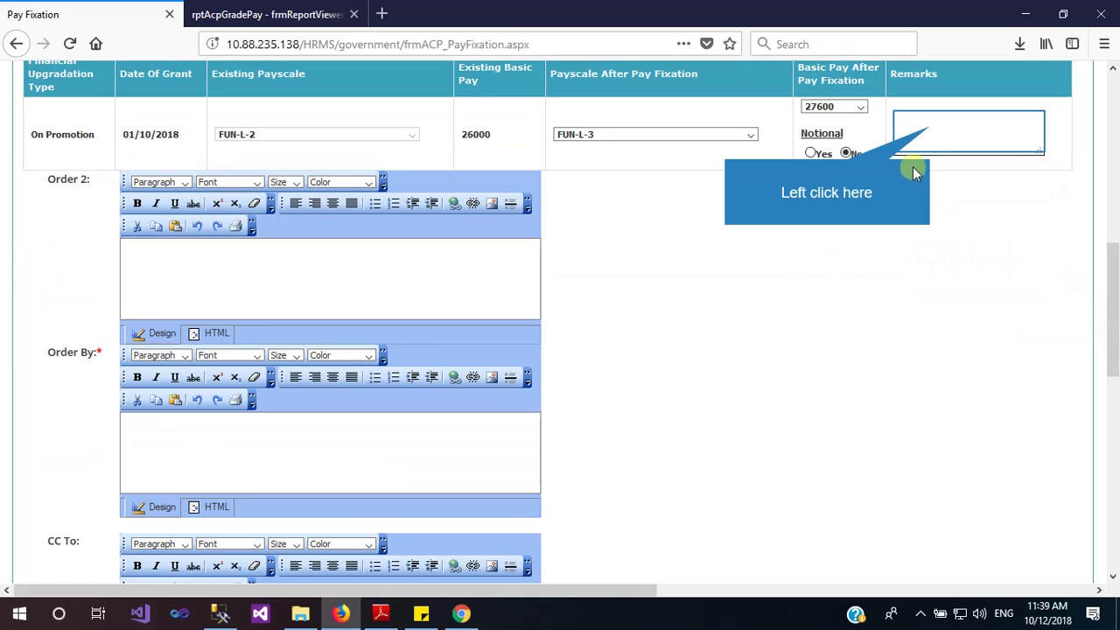
pyautogui.click(931, 127)
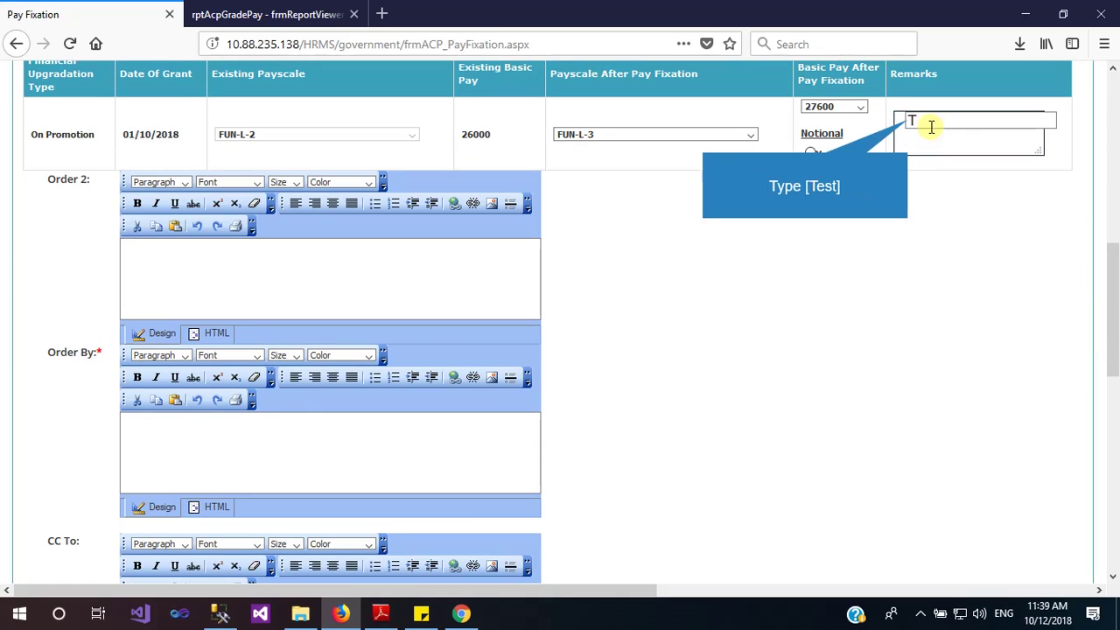
pyautogui.write('Test')
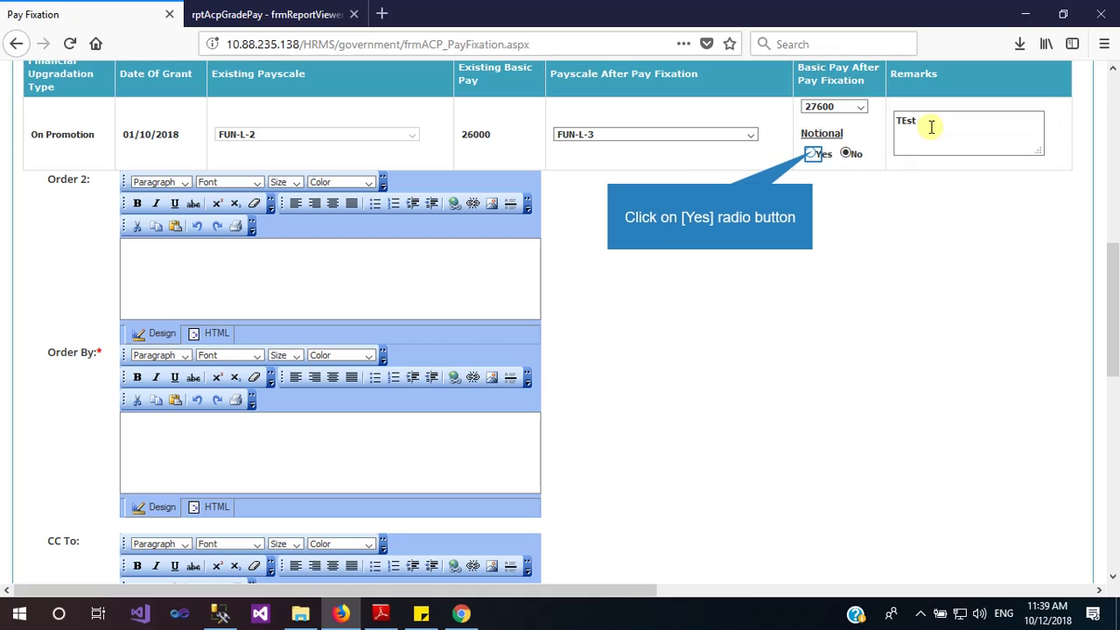
pyautogui.click(812, 154)
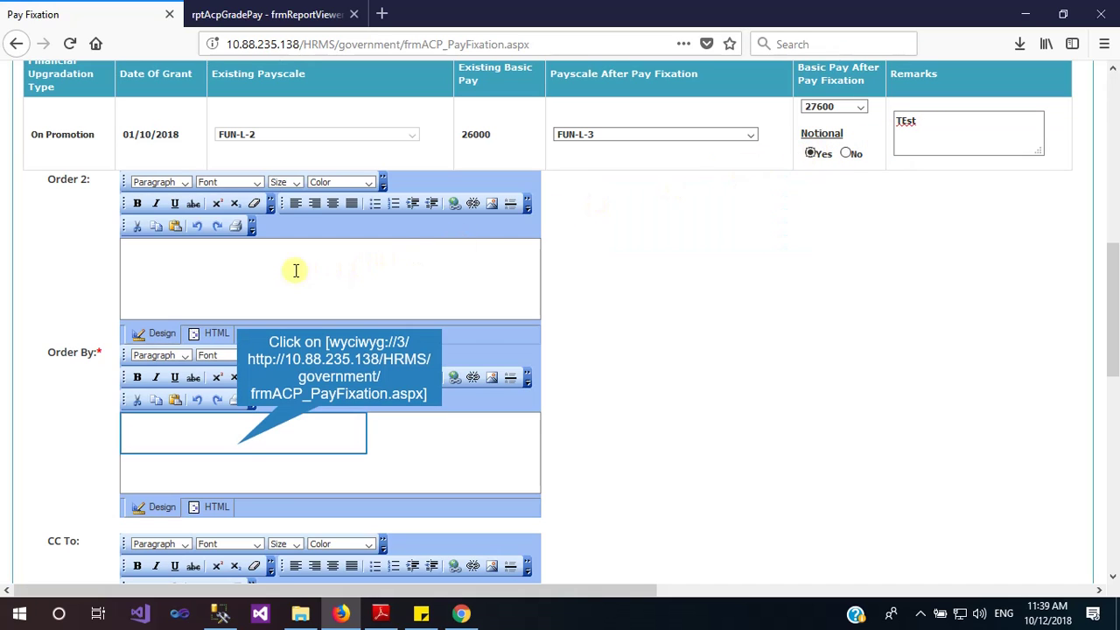
# Fill Order By with 'SUptt' and 'haryana' on a new line
pyautogui.click(237, 445)
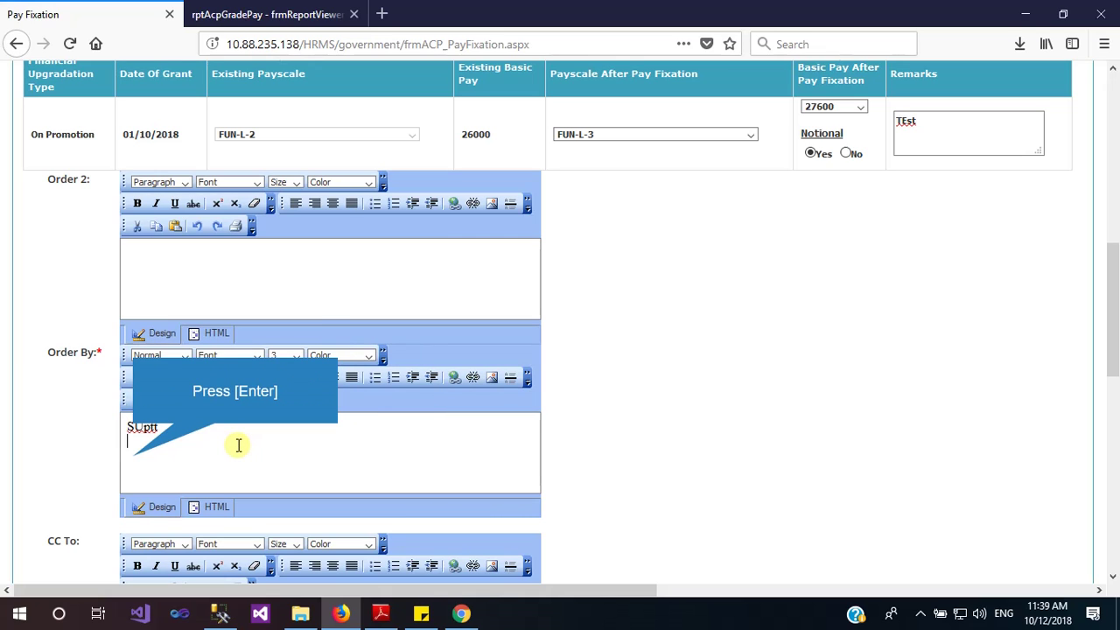
pyautogui.press('Return')
pyautogui.write('H')
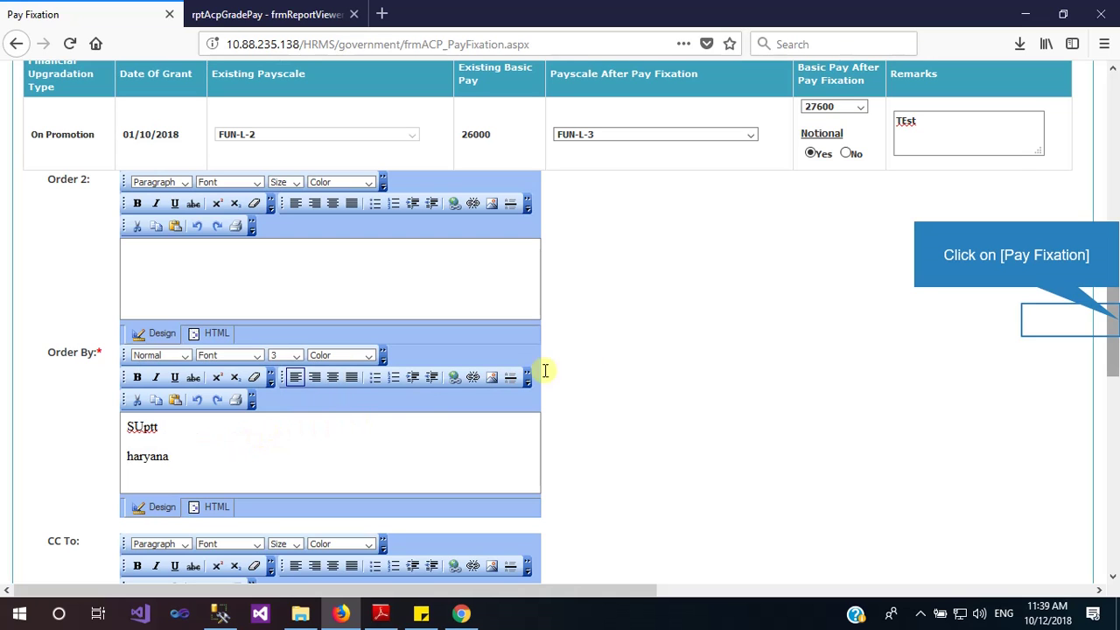
# Save the pay fixation as a draft, then Save and Preview to show Order Id 000001
pyautogui.moveTo(1113, 319); pyautogui.dragTo(1113, 468)
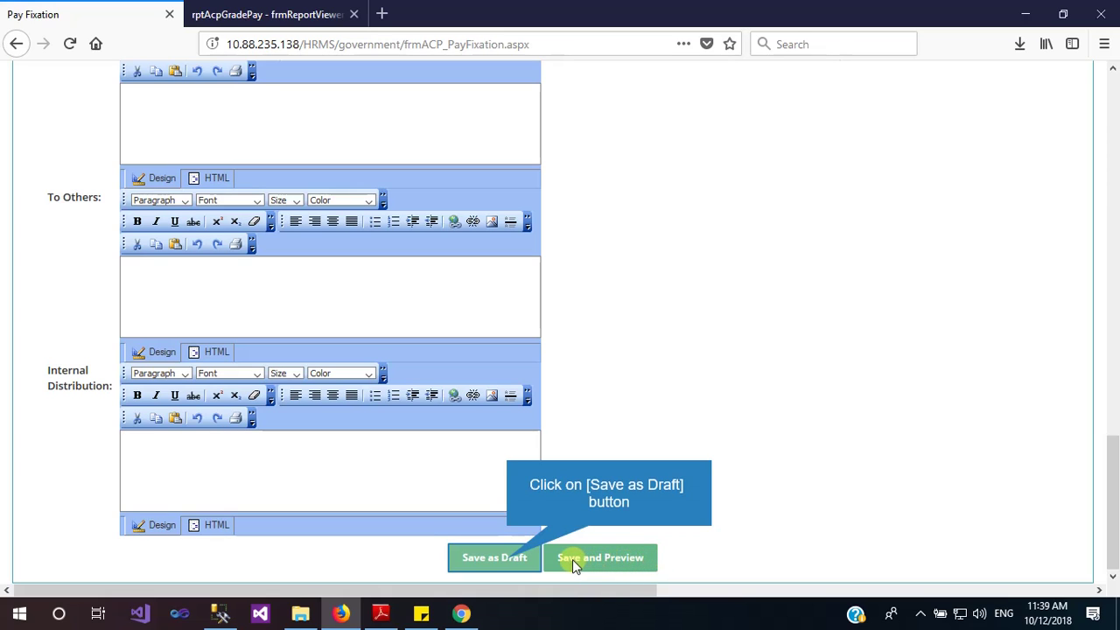
pyautogui.click(511, 562)
pyautogui.click(511, 562)
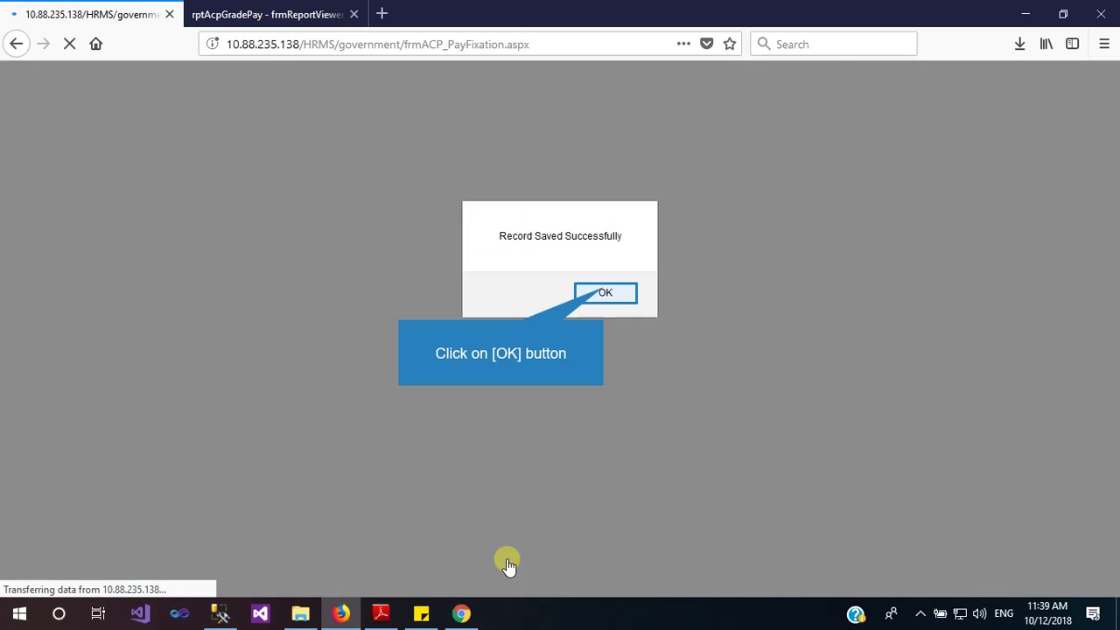
pyautogui.click(604, 291)
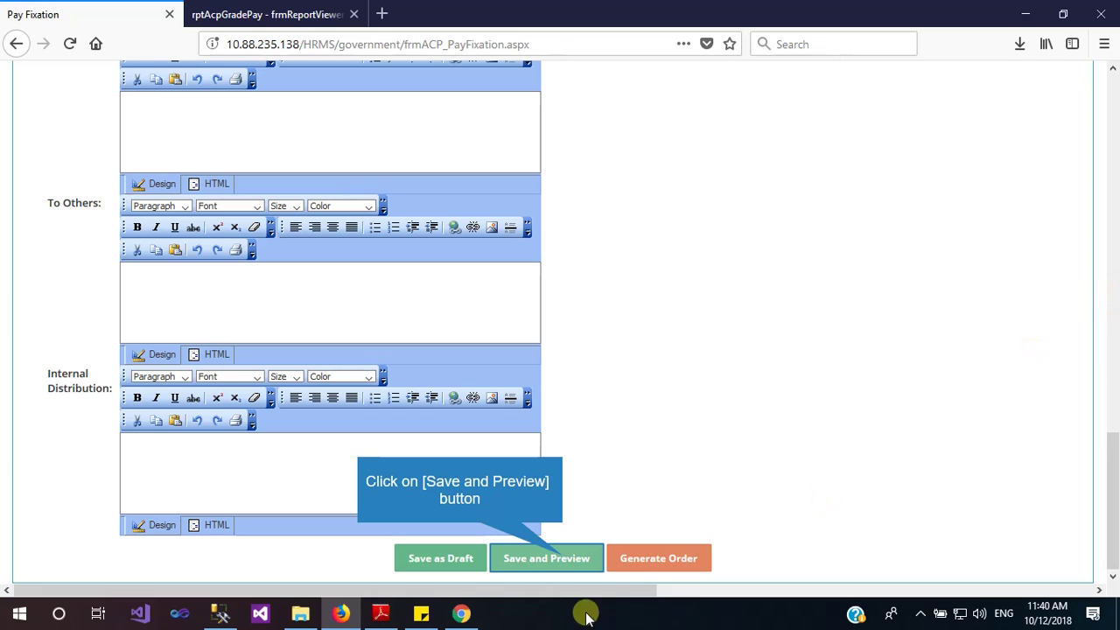
pyautogui.click(565, 560)
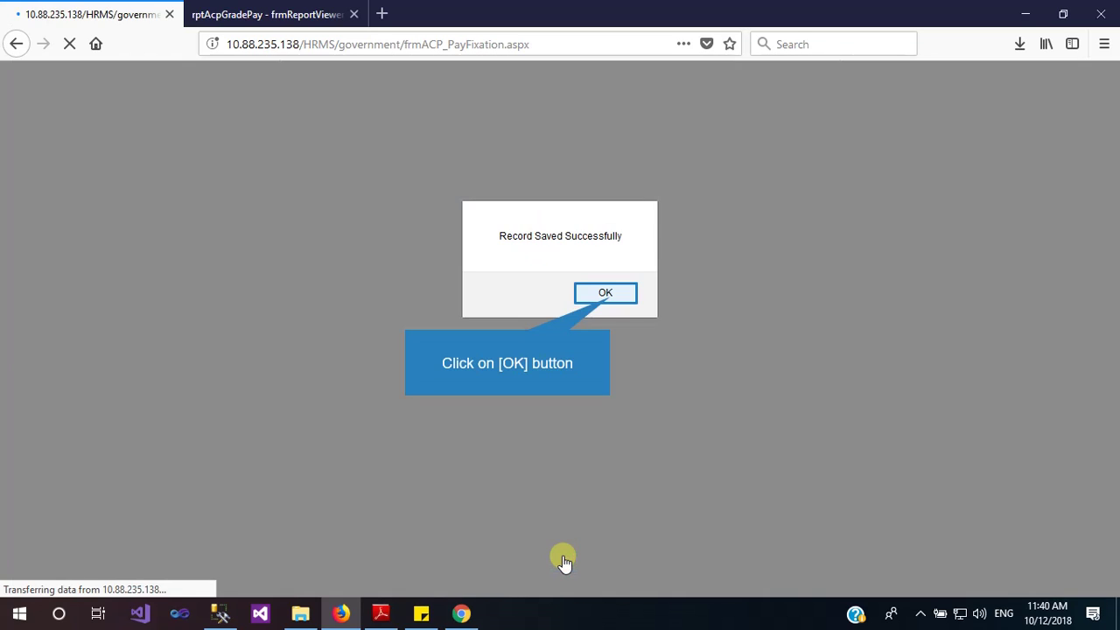
pyautogui.click(610, 297)
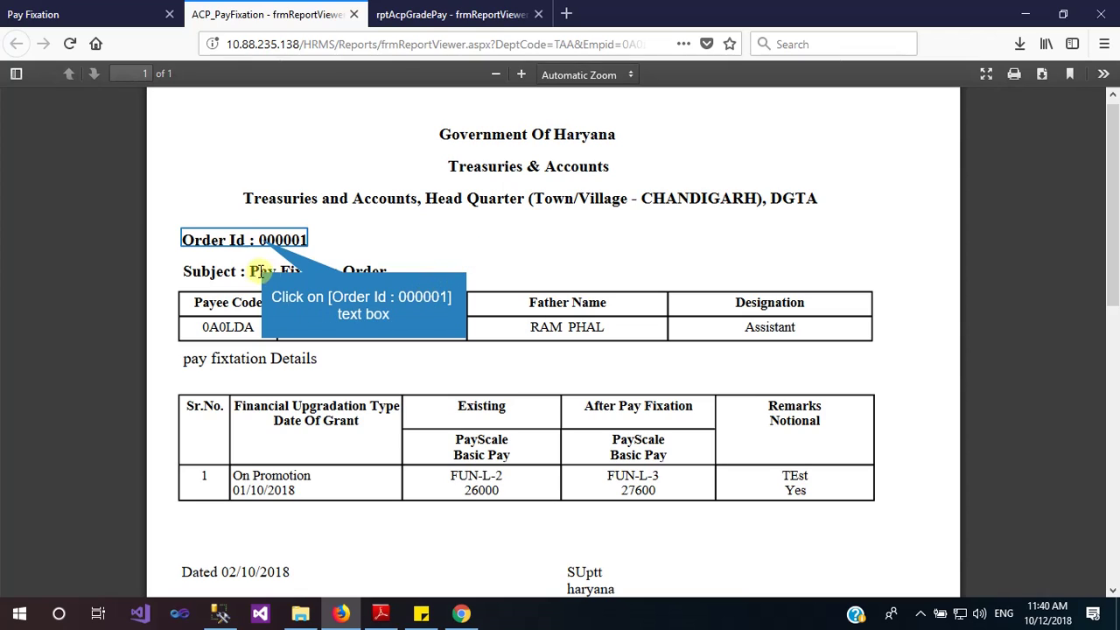
pyautogui.doubleClick(261, 240)
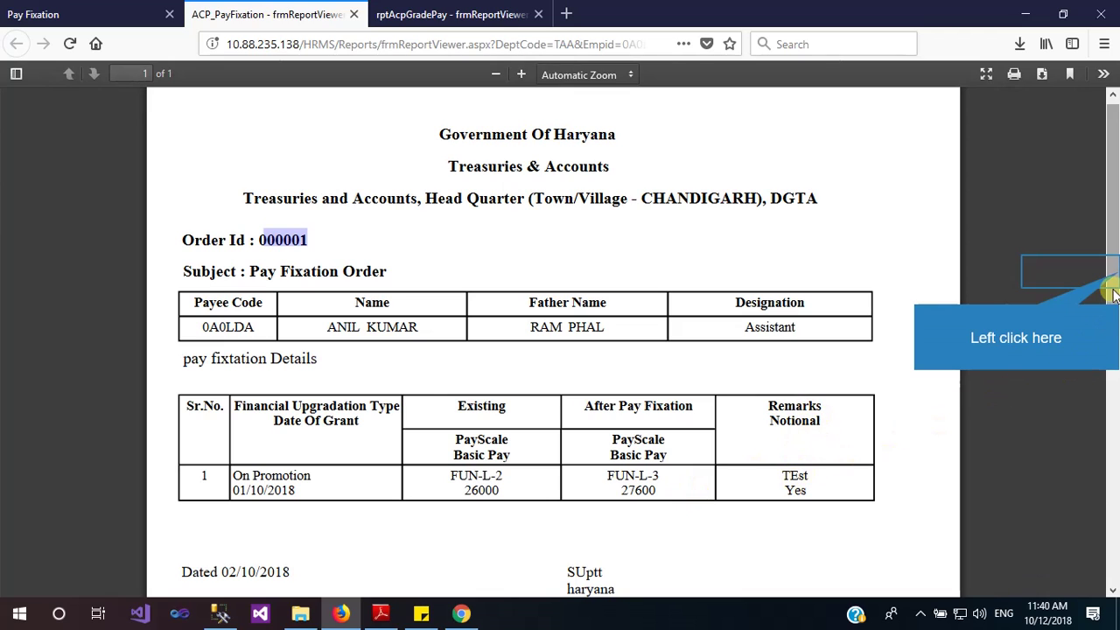
pyautogui.moveTo(1111, 274); pyautogui.dragTo(1108, 328)
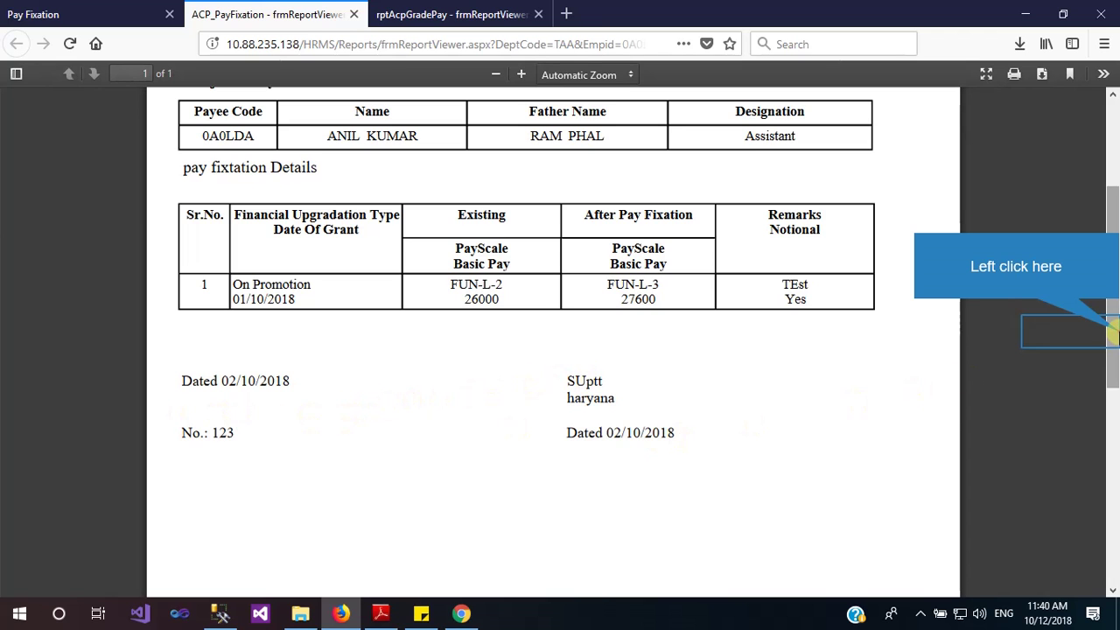
pyautogui.moveTo(1110, 322); pyautogui.dragTo(1116, 279)
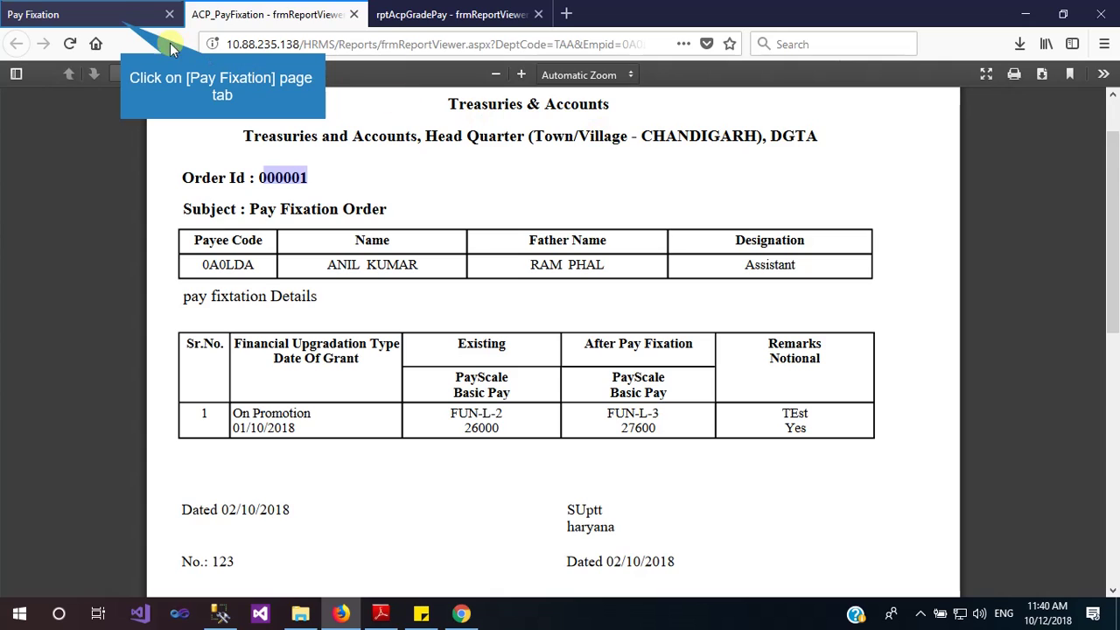
# Switch back to the Pay Fixation tab and scroll to the top of its Step 3 form
pyautogui.click(123, 26)
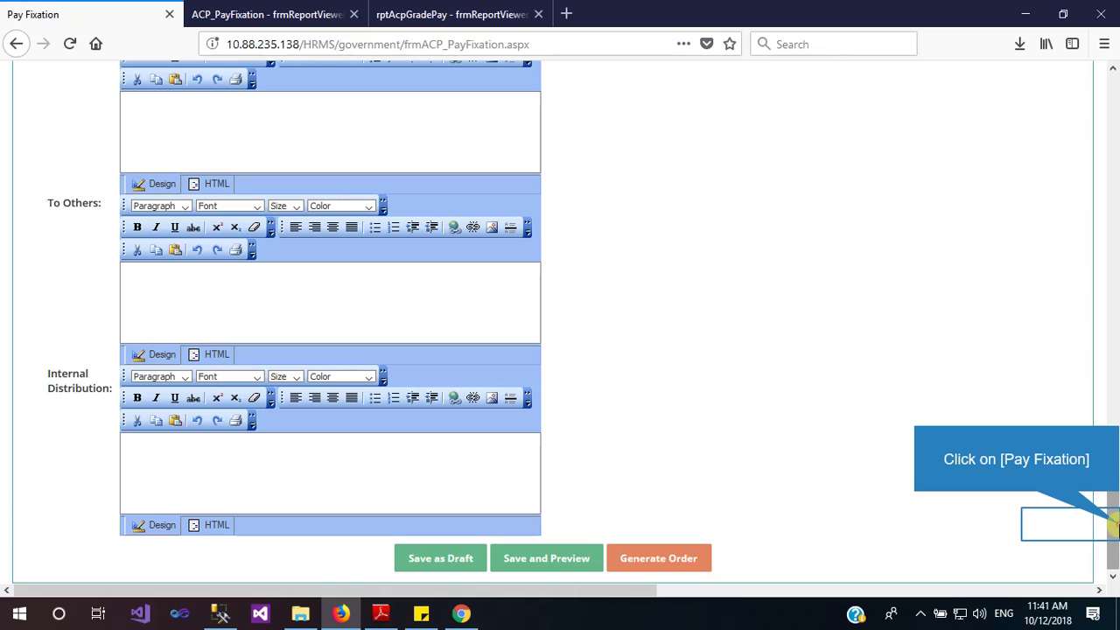
pyautogui.moveTo(1112, 523); pyautogui.dragTo(1110, 189)
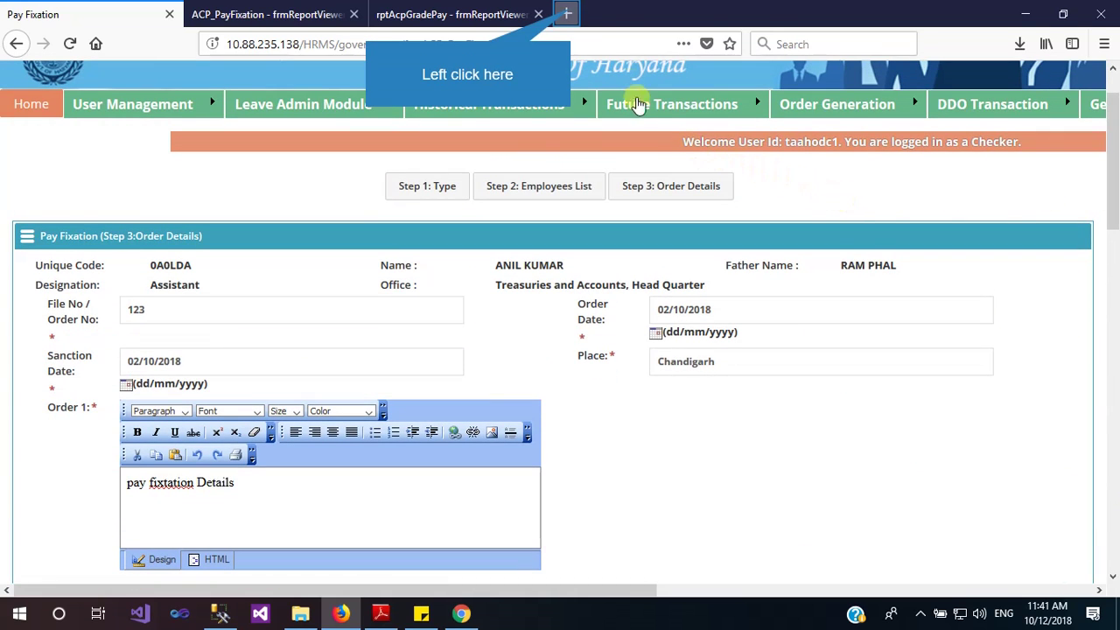
# Load the HRMS Haryana Login Page in a new Firefox tab from the '164' address suggestion
pyautogui.click(569, 14)
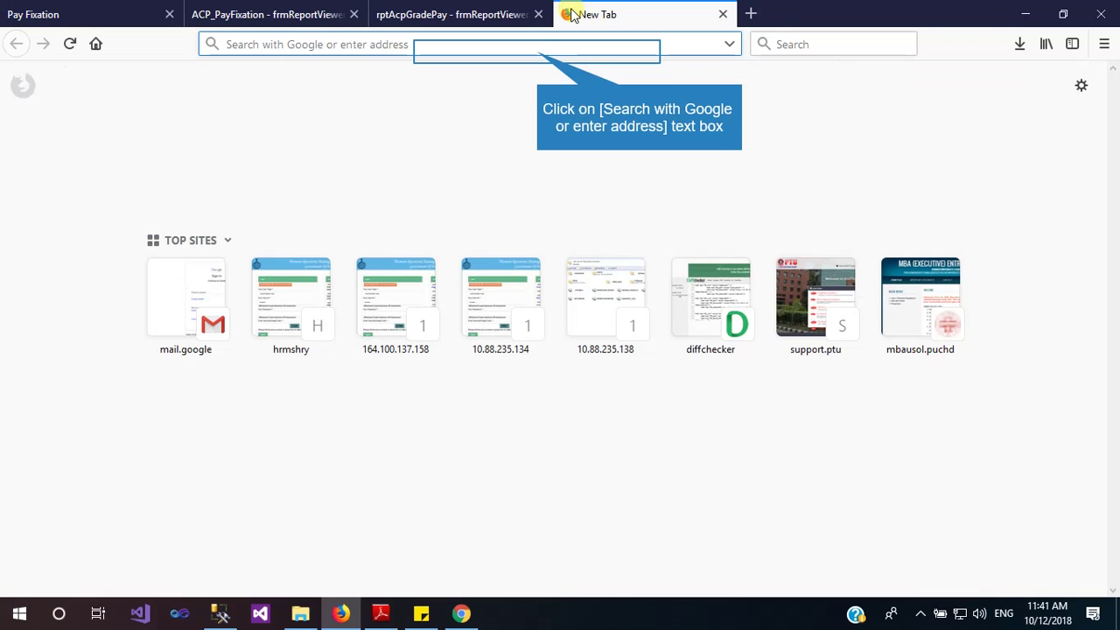
pyautogui.click(539, 52)
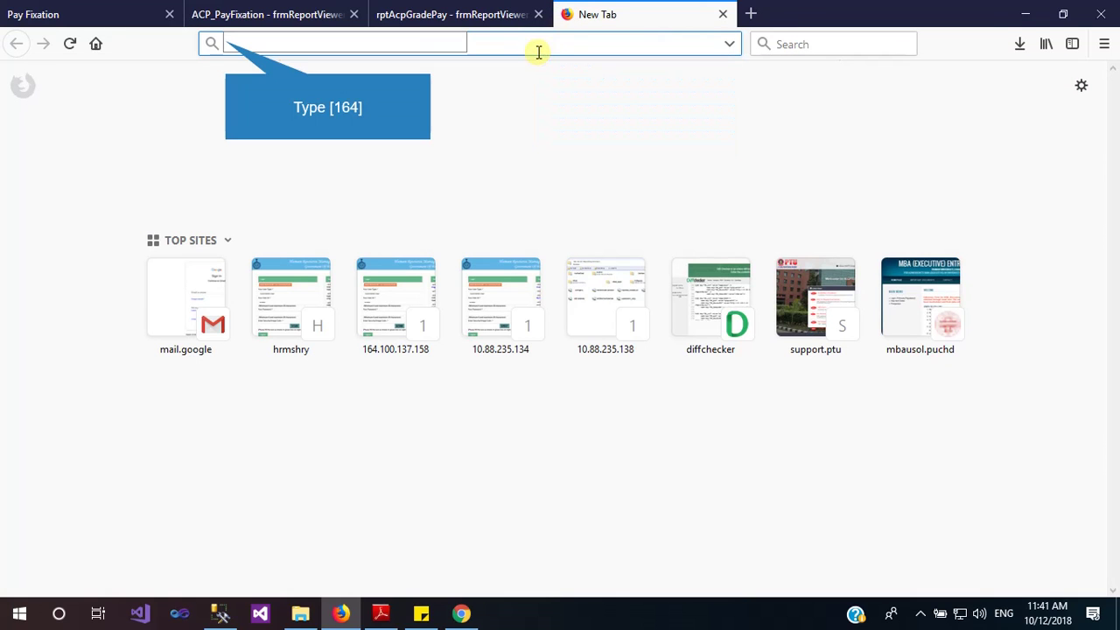
pyautogui.write('164.100.137.158/')
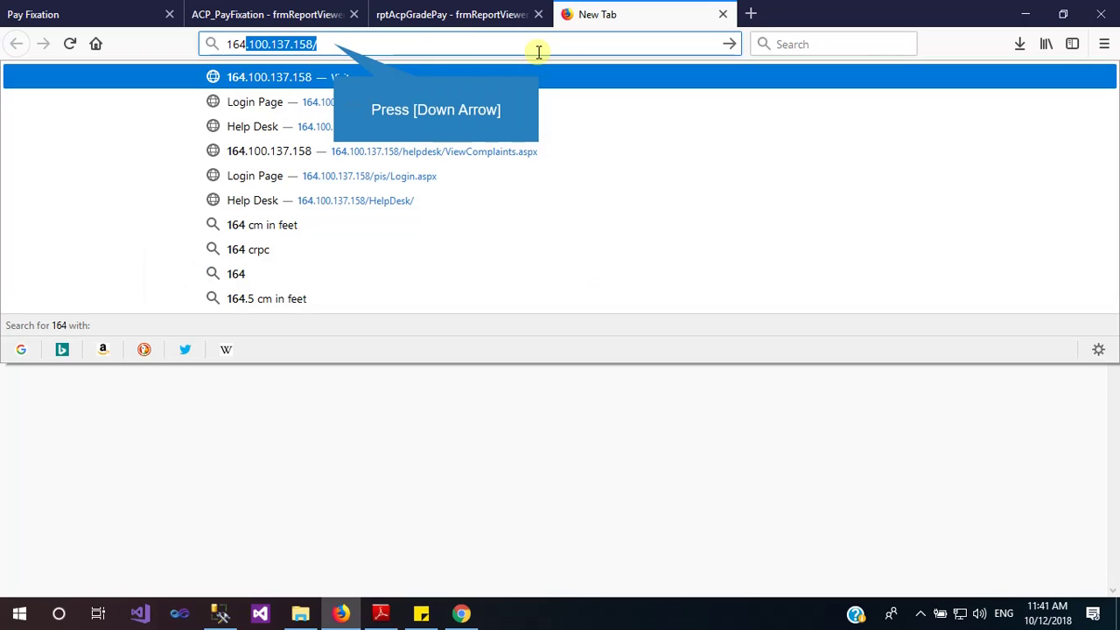
pyautogui.press('Down')
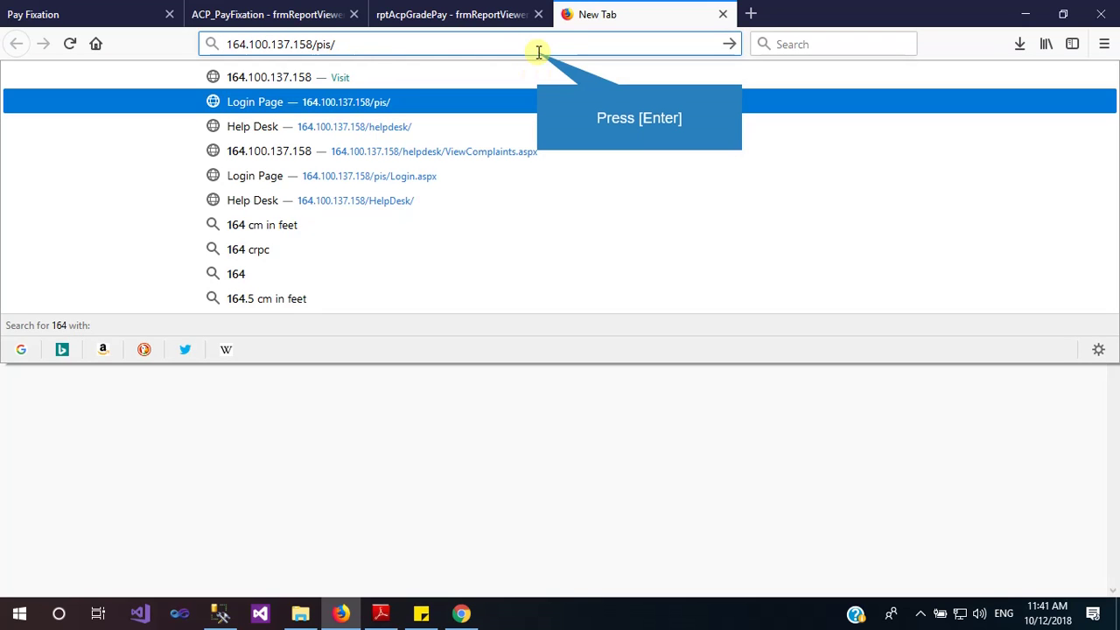
pyautogui.press('Return')
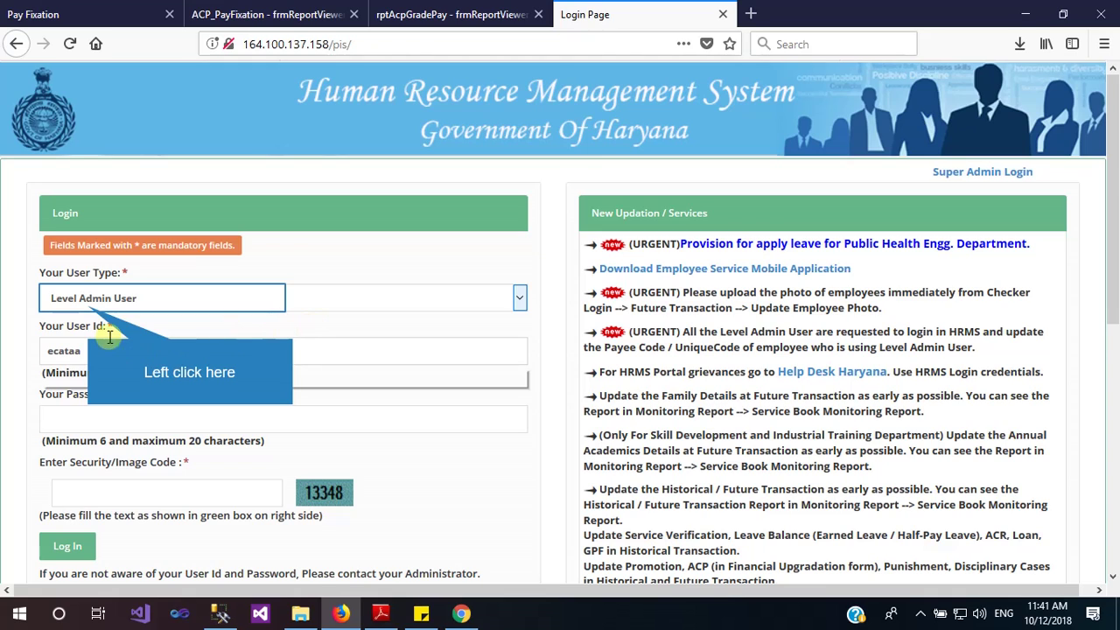
# Choose Checker as the user type and fill in the saved checker user ID
pyautogui.click(90, 305)
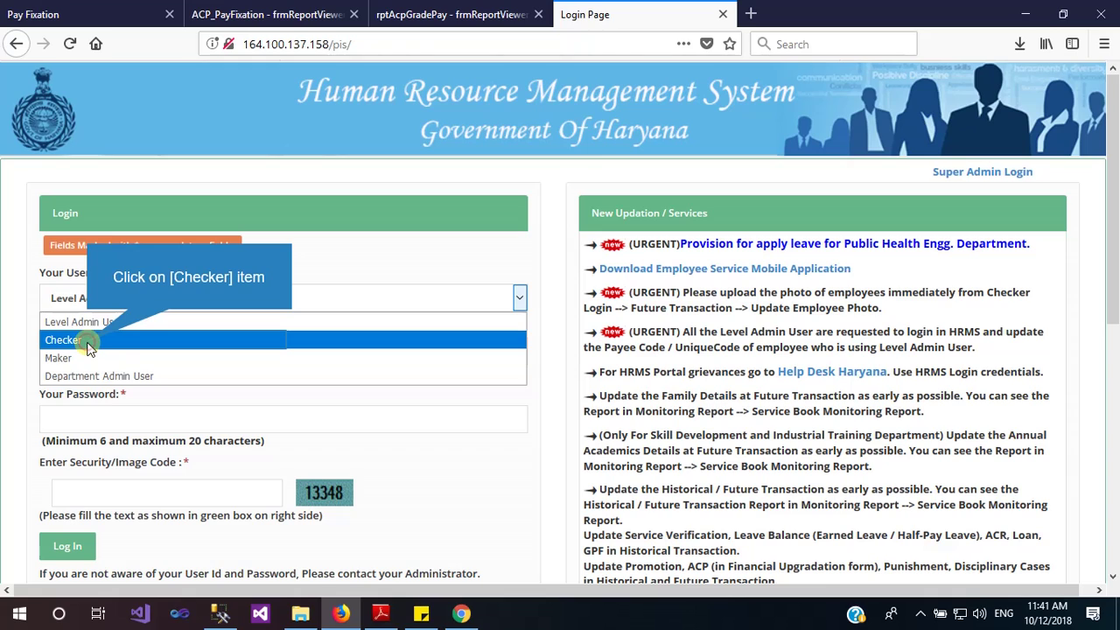
pyautogui.click(88, 341)
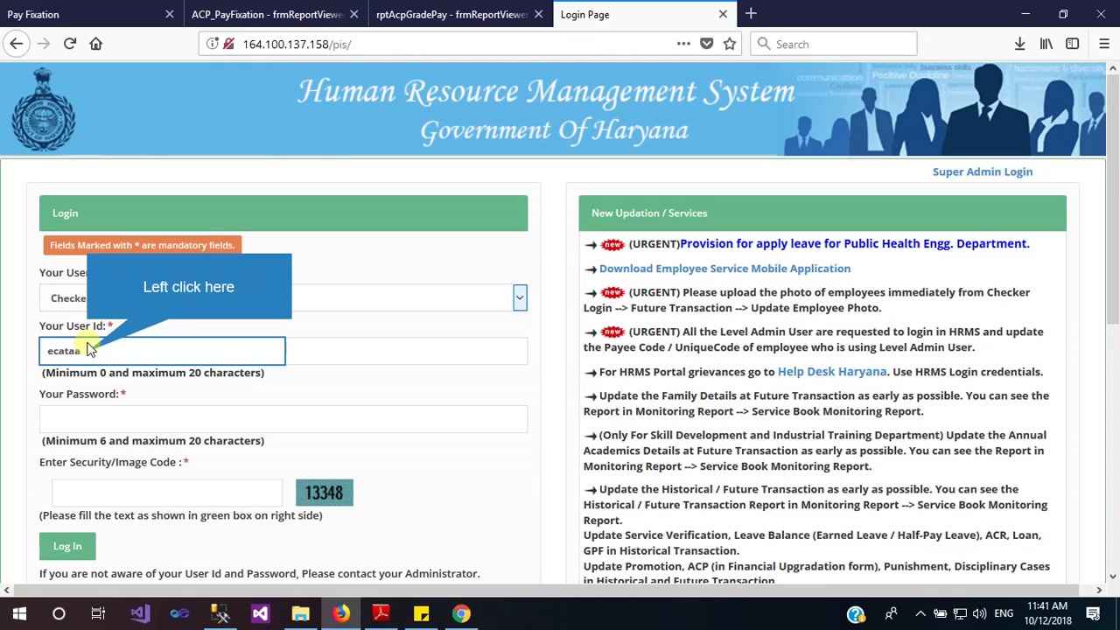
pyautogui.click(88, 350)
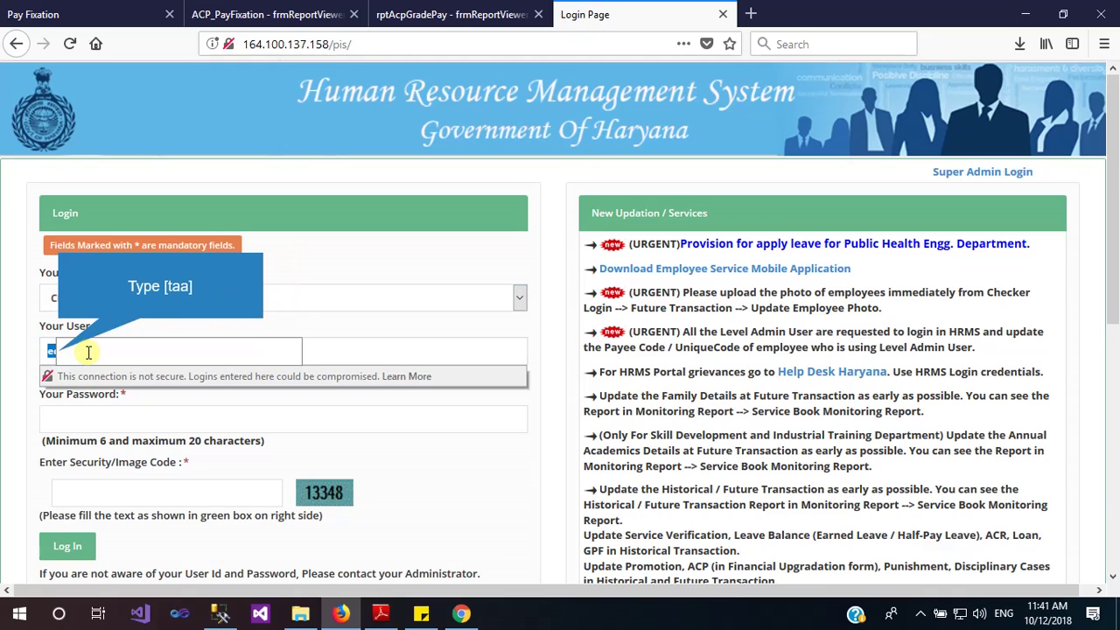
pyautogui.write('taa')
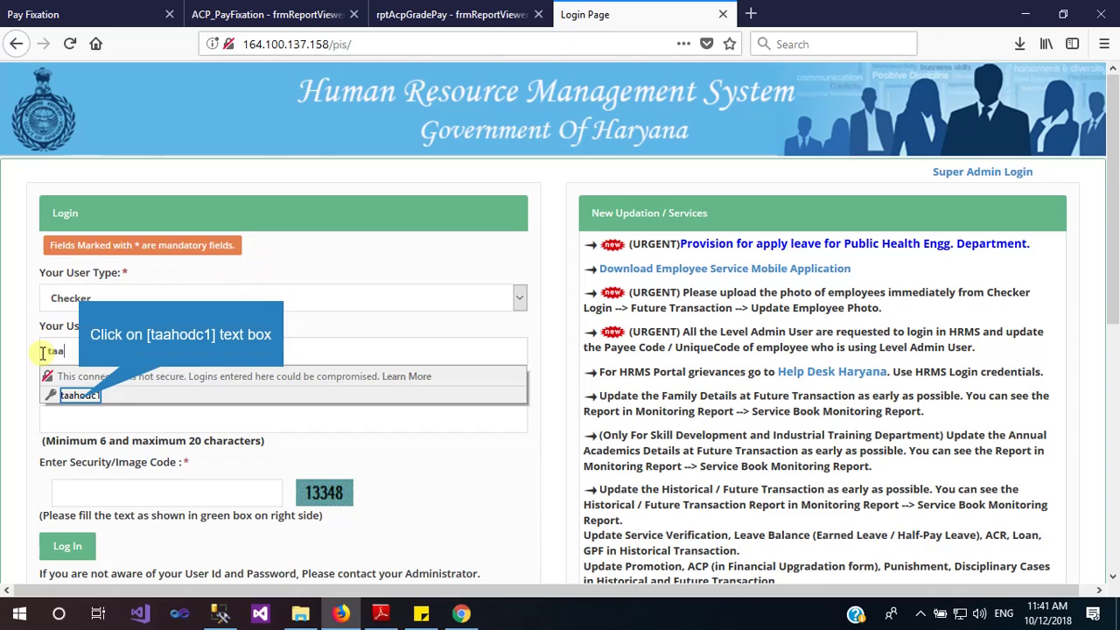
pyautogui.click(77, 396)
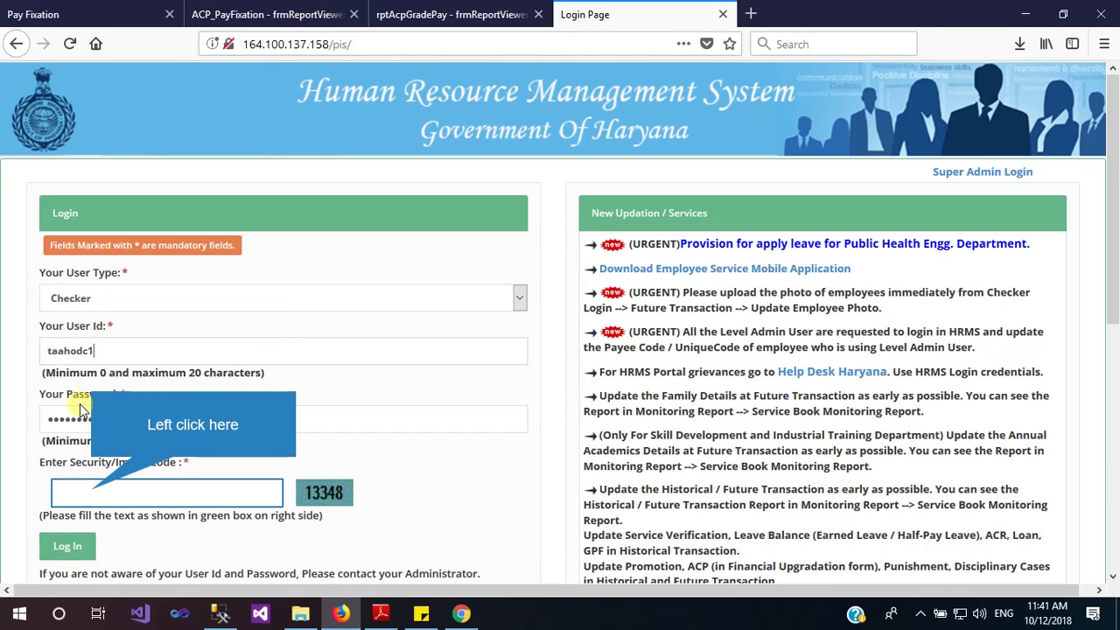
# Enter the security code, log in, and acknowledge the pending-salary alert to continue
pyautogui.click(92, 490)
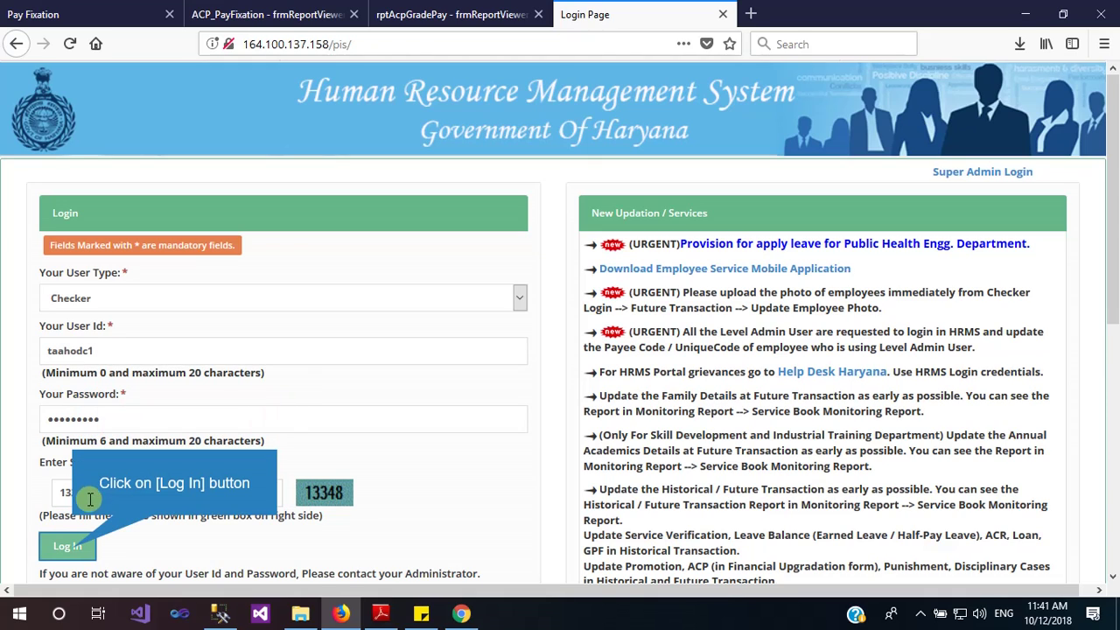
pyautogui.click(70, 547)
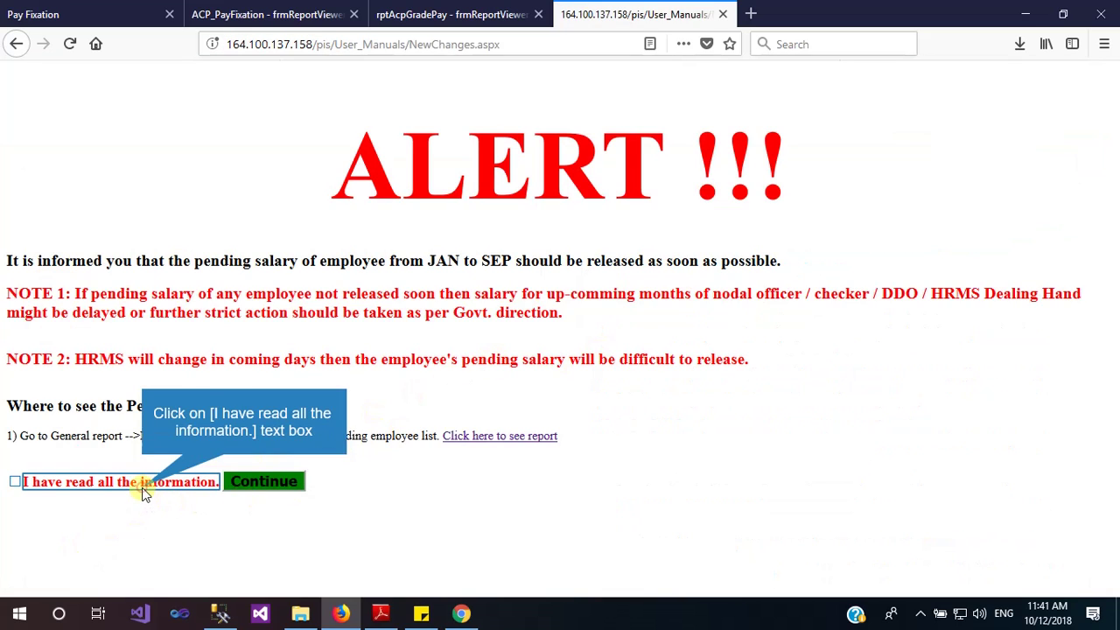
pyautogui.click(146, 494)
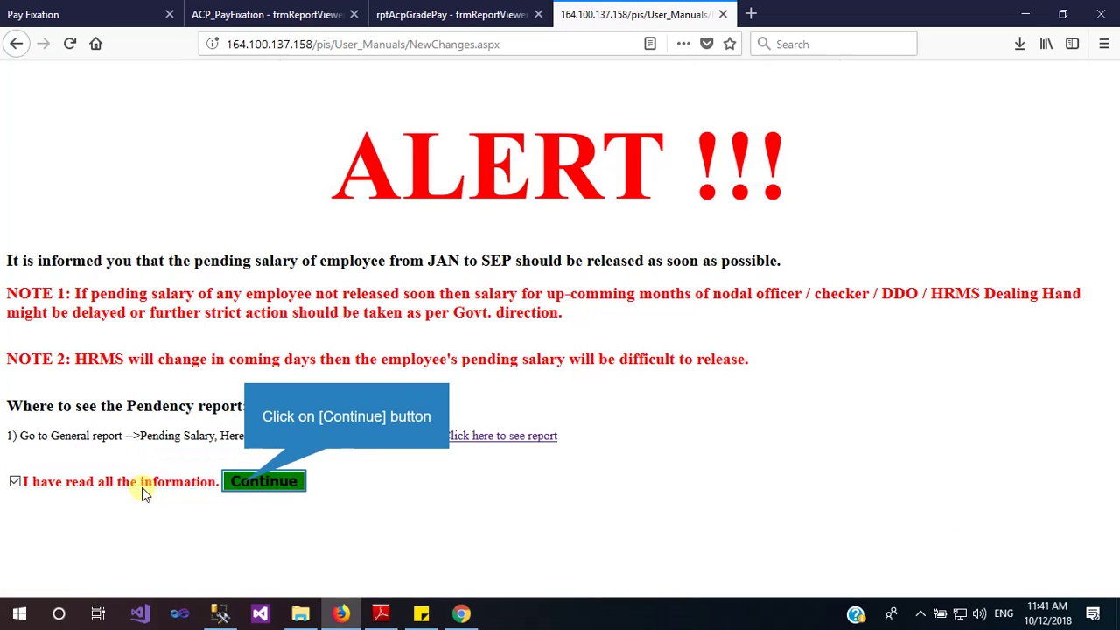
pyautogui.click(246, 482)
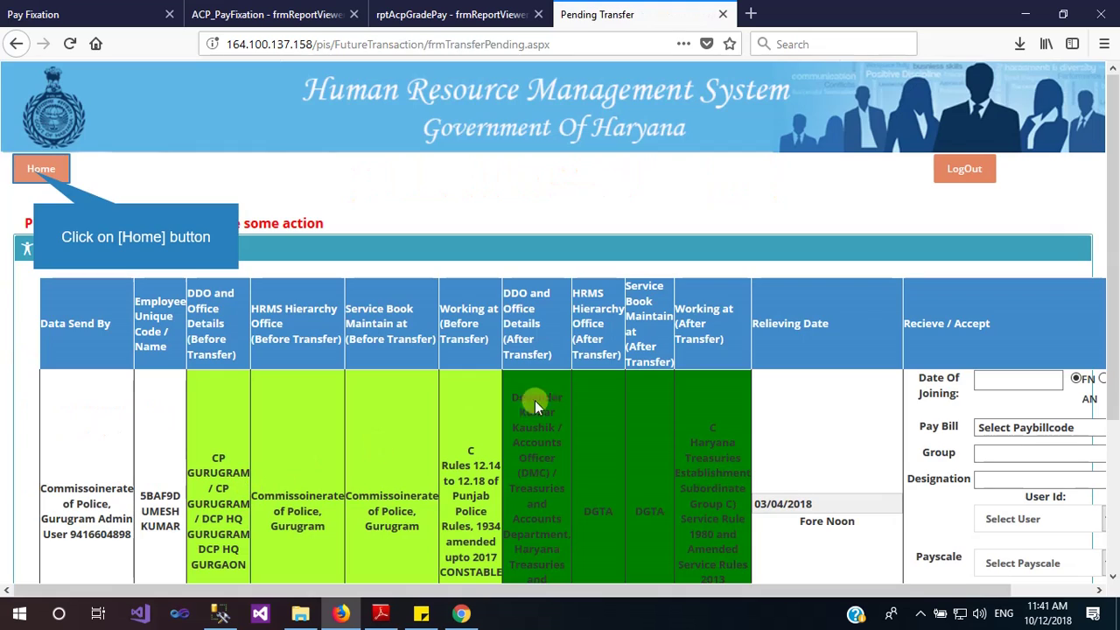
# Return Home and open User Manuals from the far right of the menu bar
pyautogui.click(35, 173)
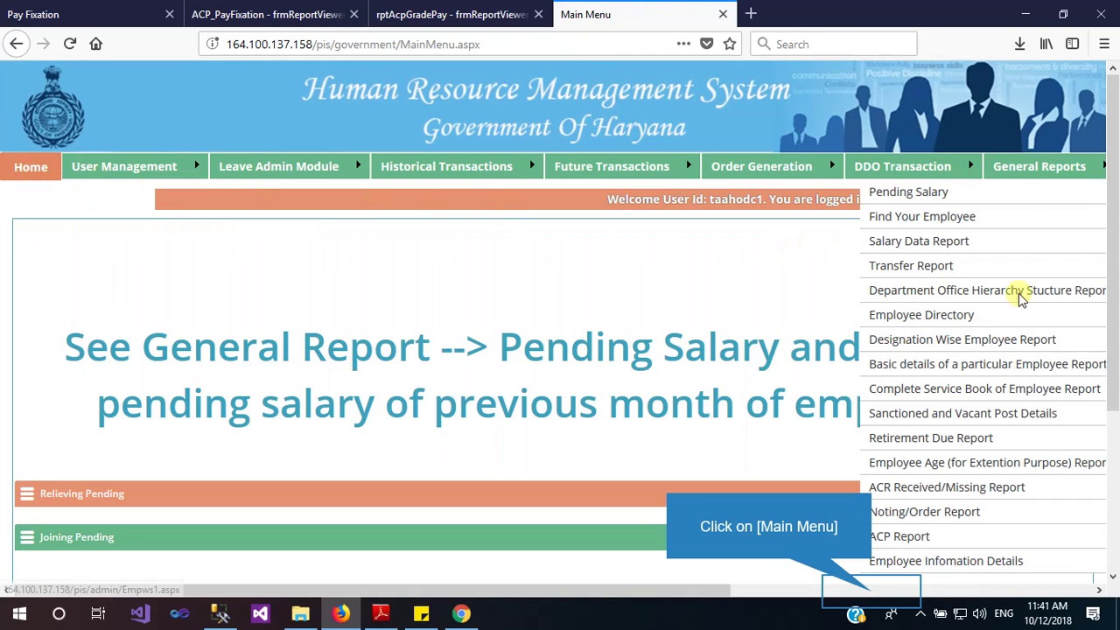
pyautogui.click(873, 591)
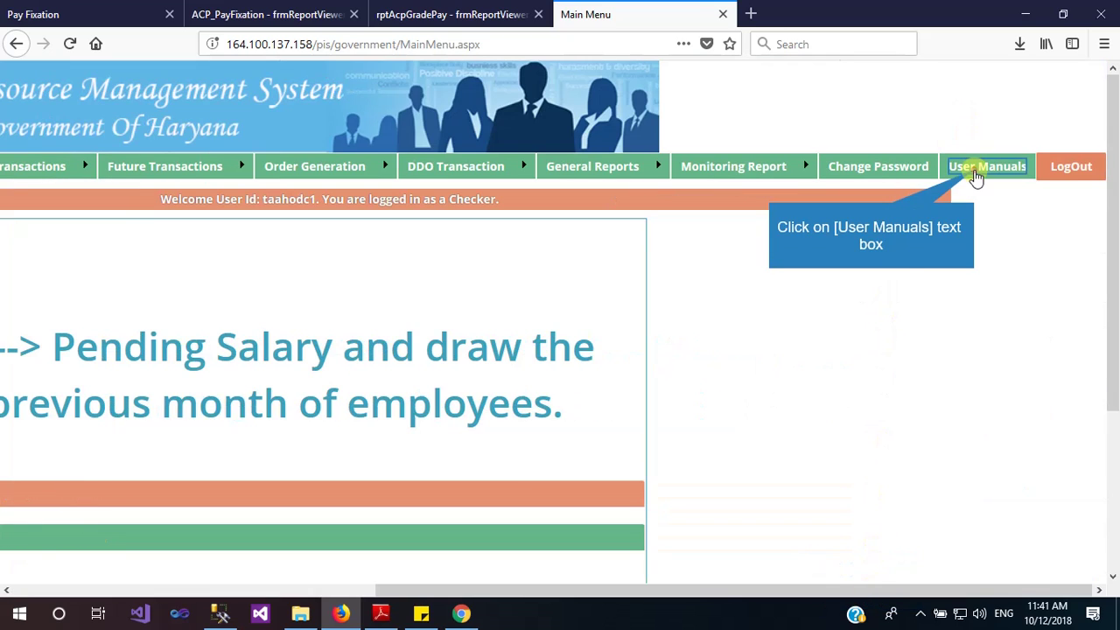
pyautogui.click(976, 176)
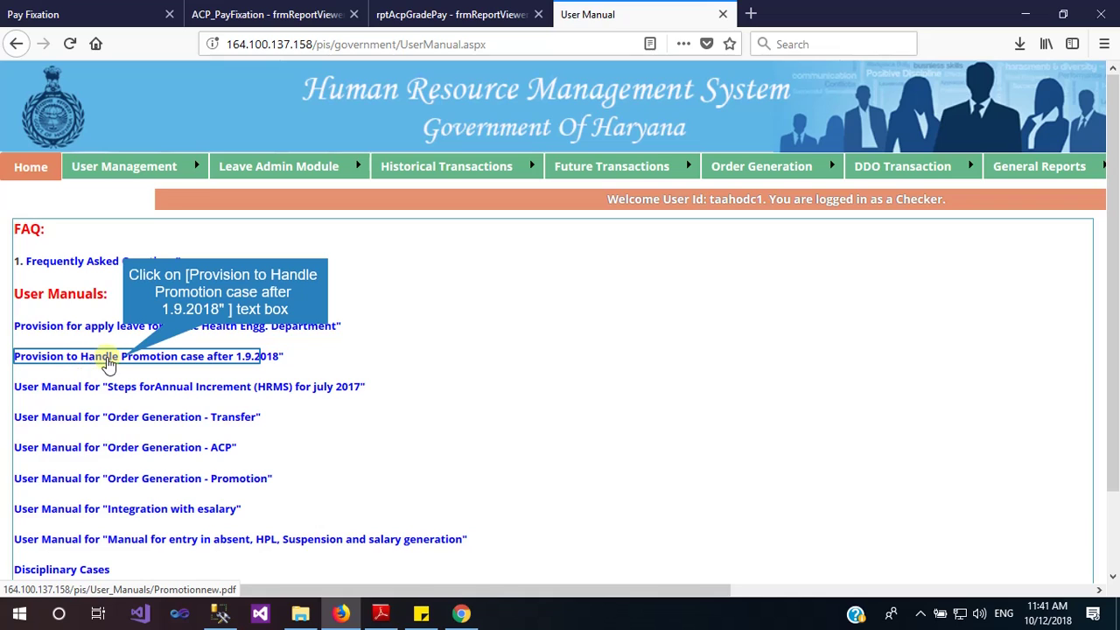
# Open the 'Provision to Handle Promotion case after 1.9.2018' manual and read Case 1 through page 3
pyautogui.click(124, 361)
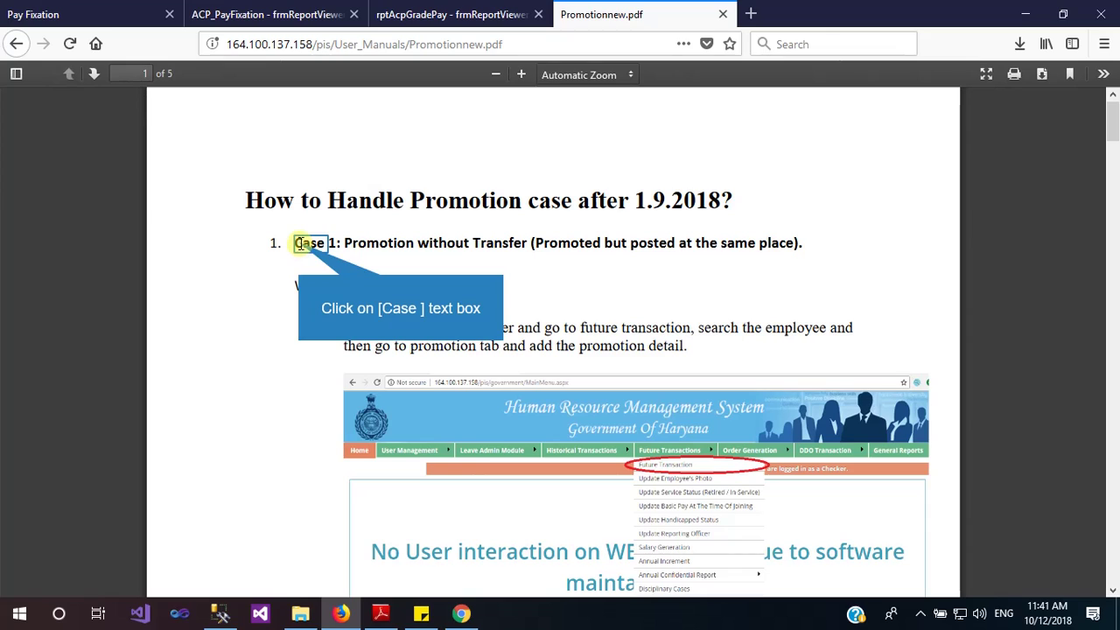
pyautogui.moveTo(298, 244); pyautogui.dragTo(525, 246)
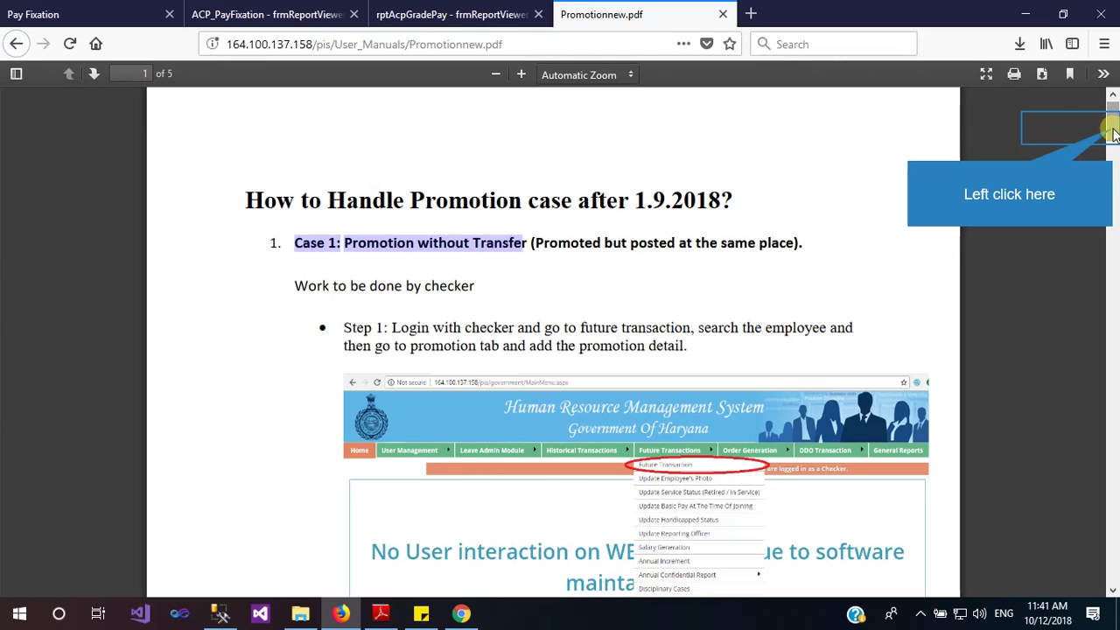
pyautogui.moveTo(1114, 132); pyautogui.dragTo(1114, 182)
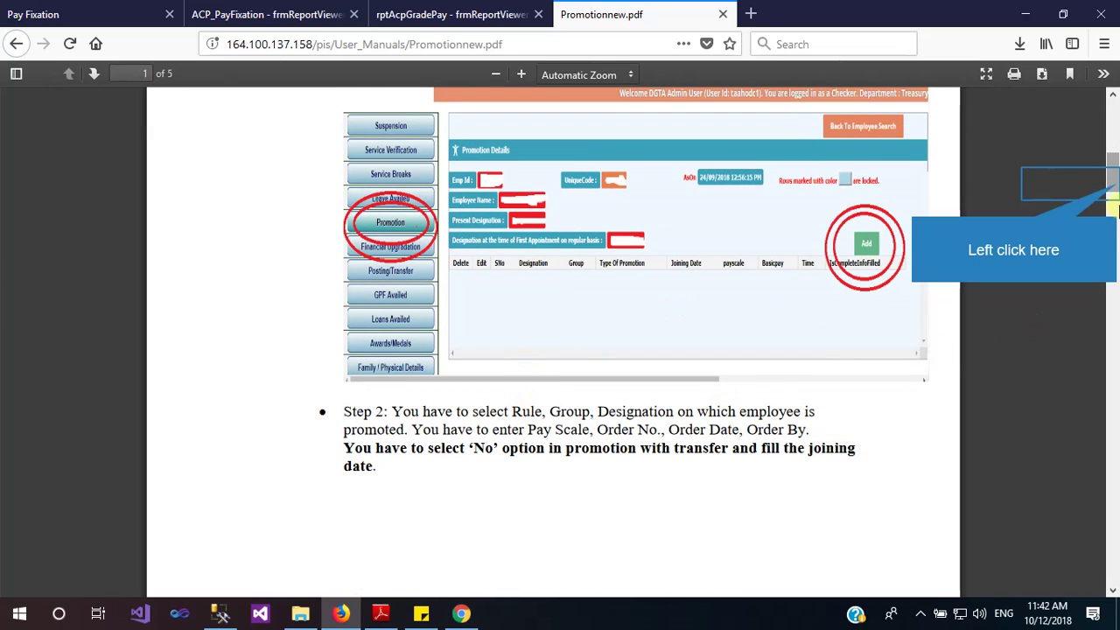
pyautogui.click(1115, 210)
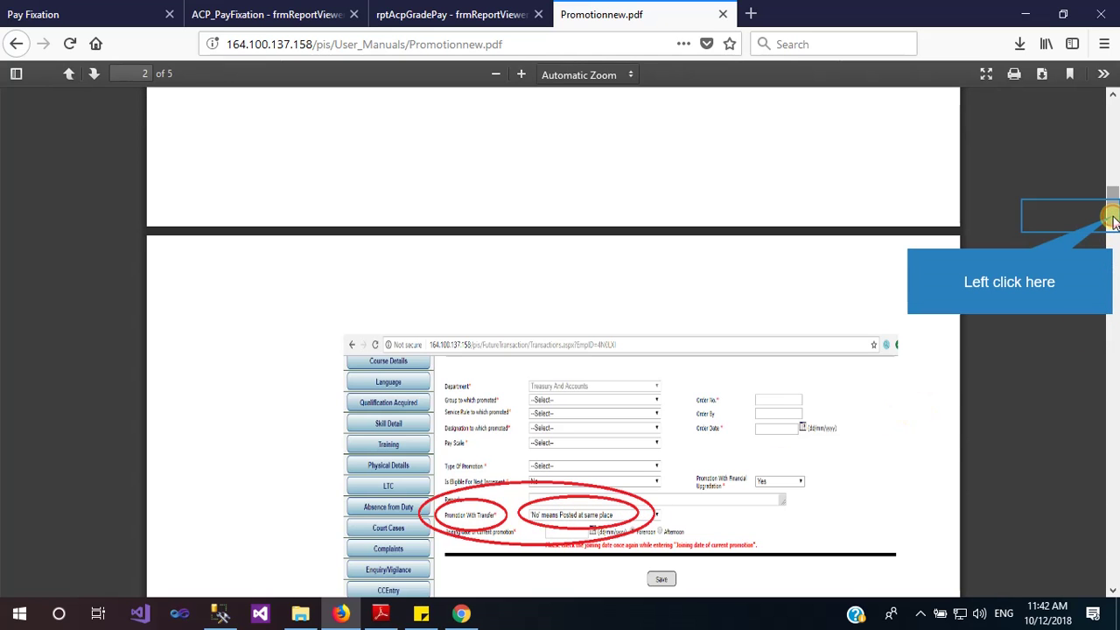
pyautogui.moveTo(1109, 218); pyautogui.dragTo(1114, 260)
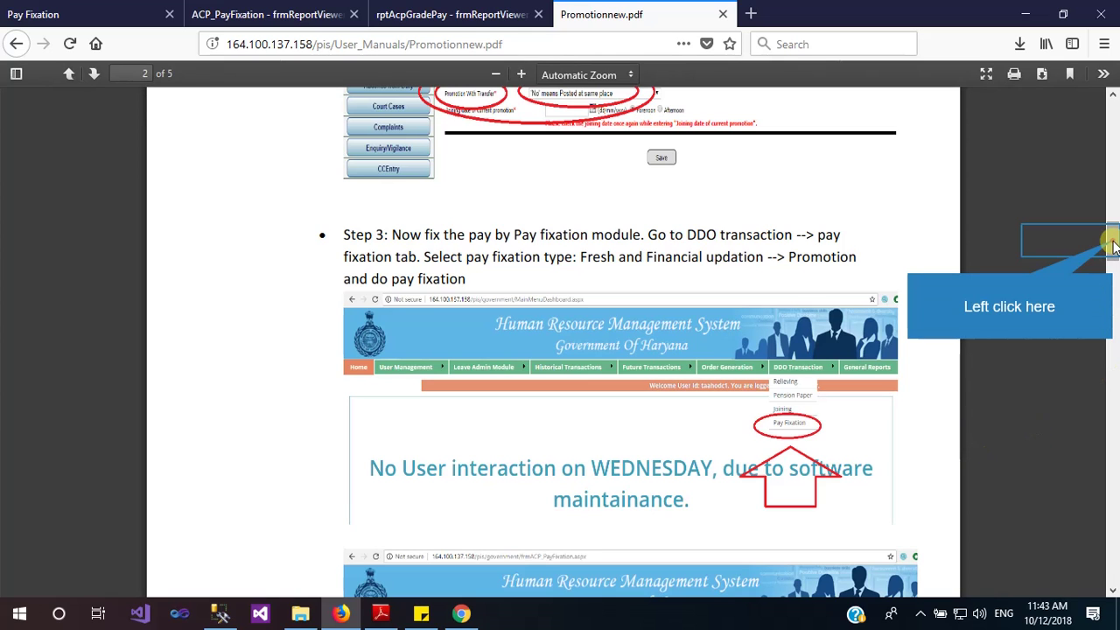
pyautogui.moveTo(1113, 247); pyautogui.dragTo(1113, 274)
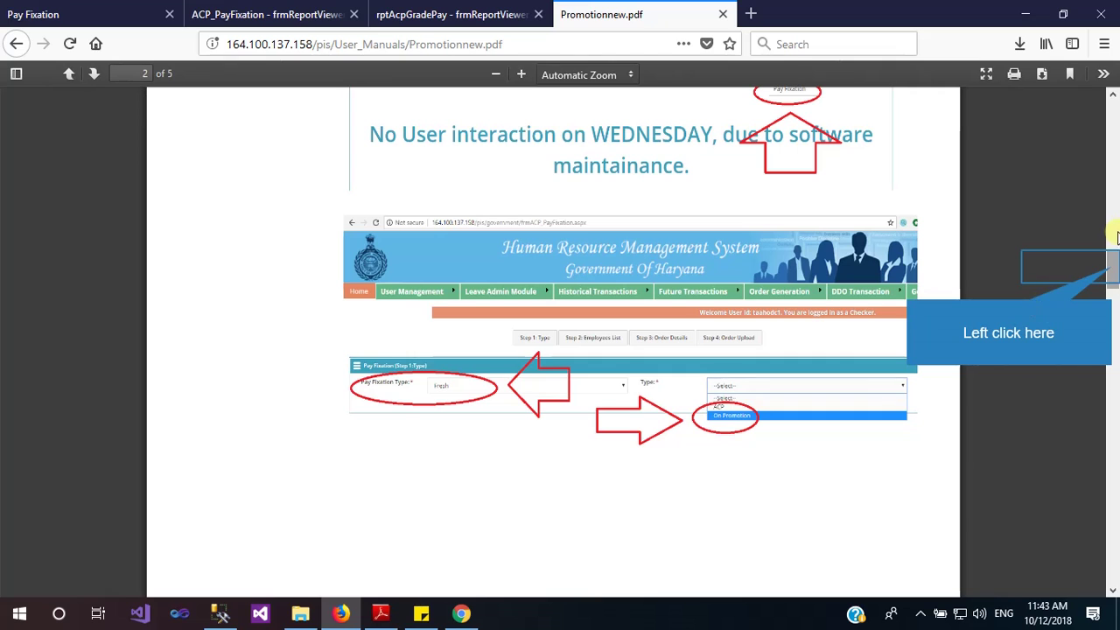
pyautogui.moveTo(1113, 274); pyautogui.dragTo(1116, 321)
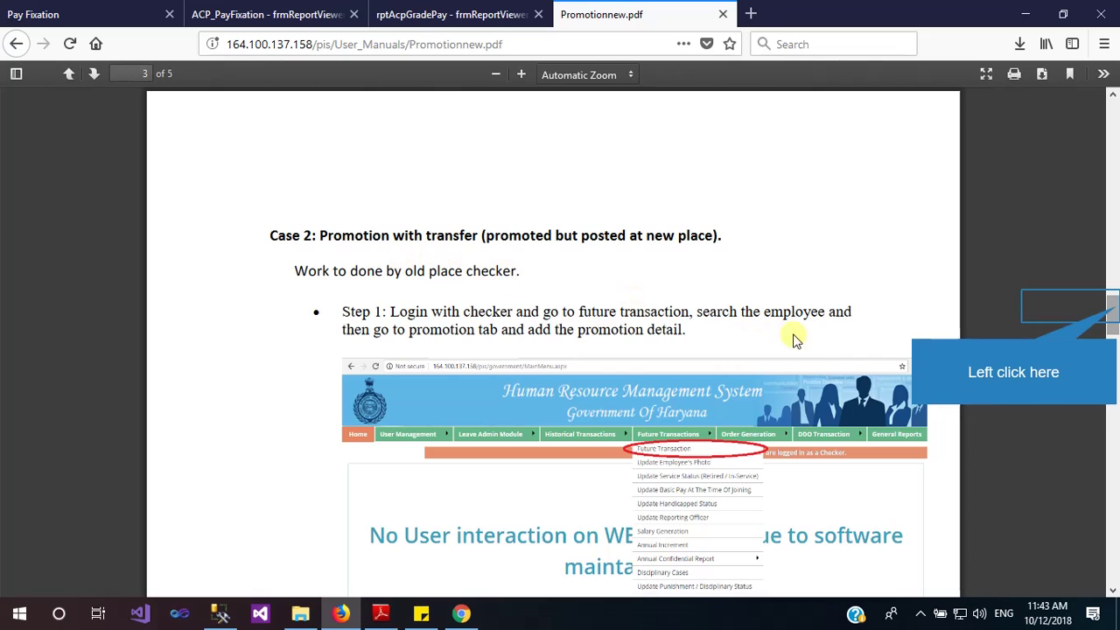
# Scroll Promotionnew.pdf through page 4 to its last page, page 5
pyautogui.moveTo(1116, 310); pyautogui.dragTo(1115, 401)
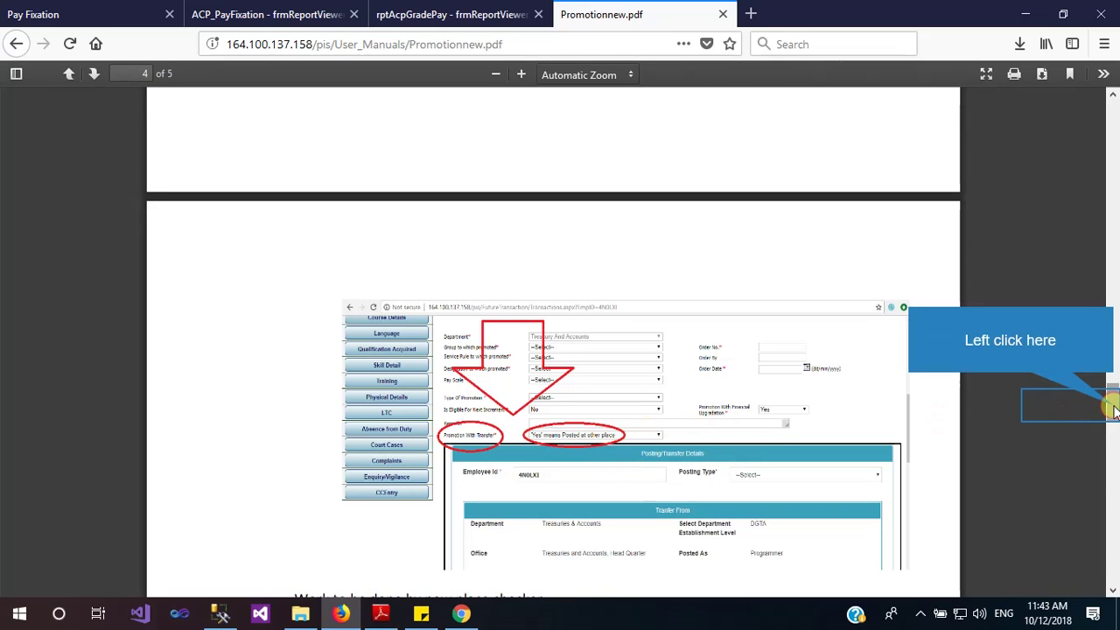
pyautogui.scroll(-1, 1059, 413)
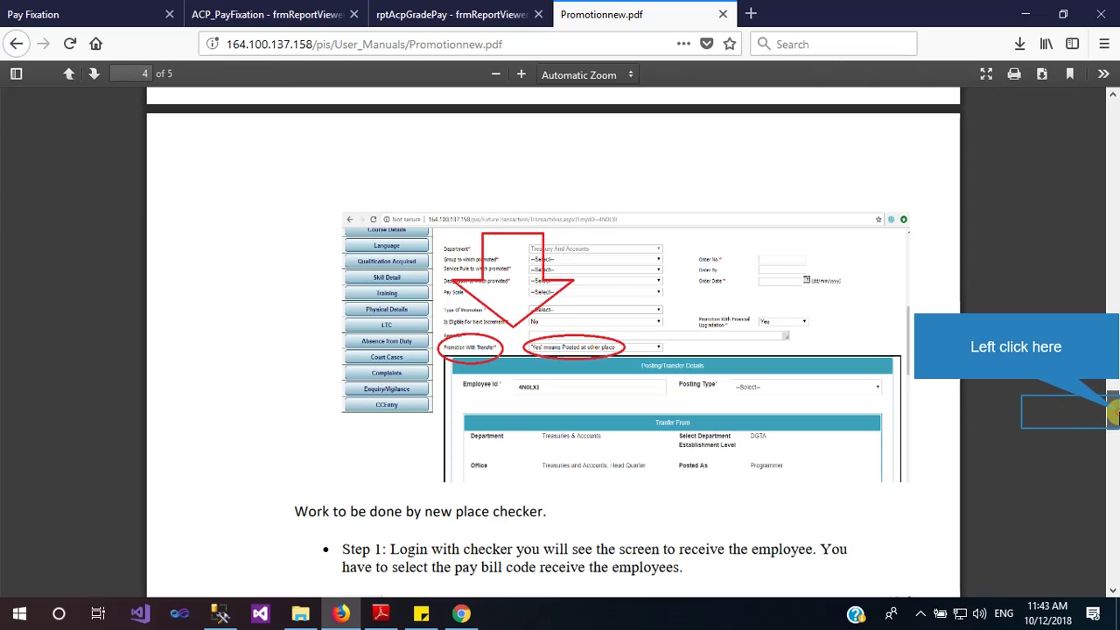
pyautogui.click(1113, 413)
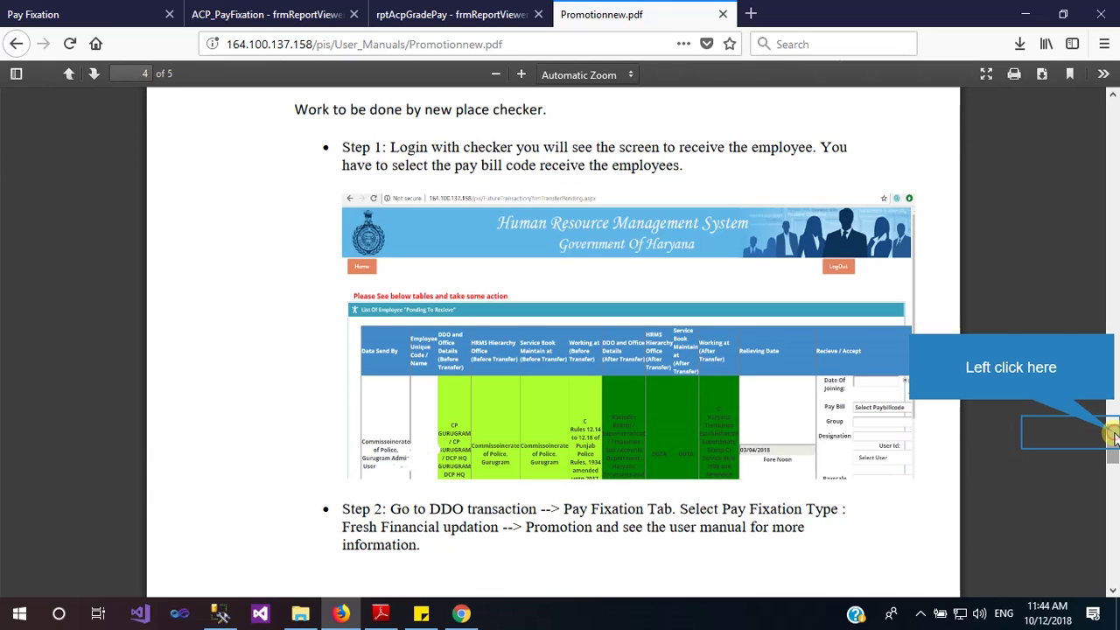
pyautogui.moveTo(1115, 438); pyautogui.dragTo(1116, 499)
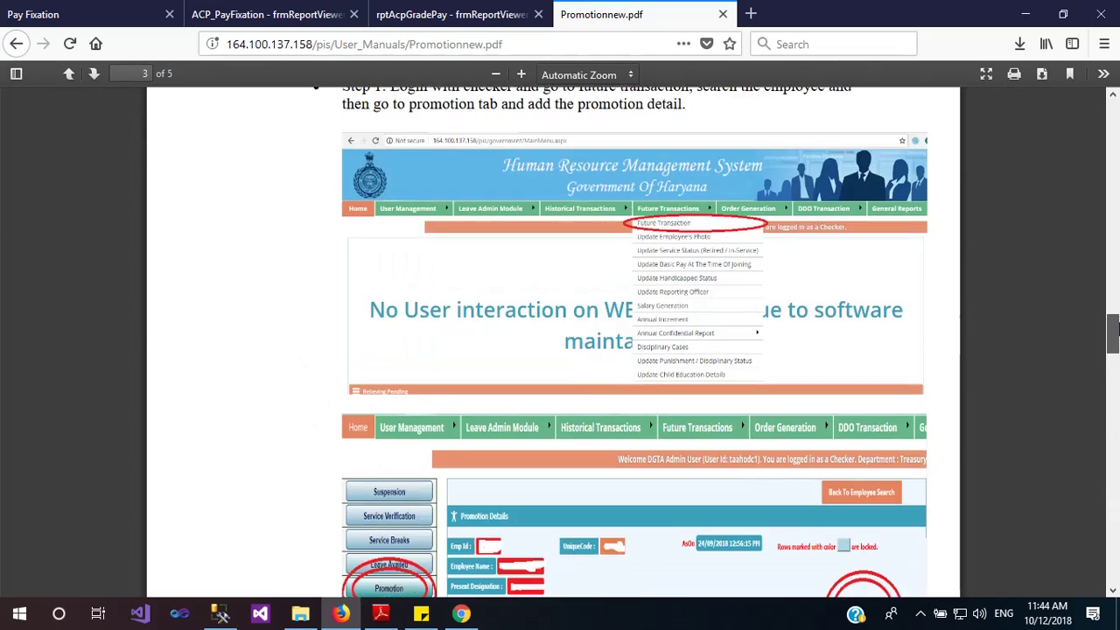
# Scroll the promotion manual back up to the top of page 1
pyautogui.moveTo(1114, 123); pyautogui.dragTo(1114, 109)
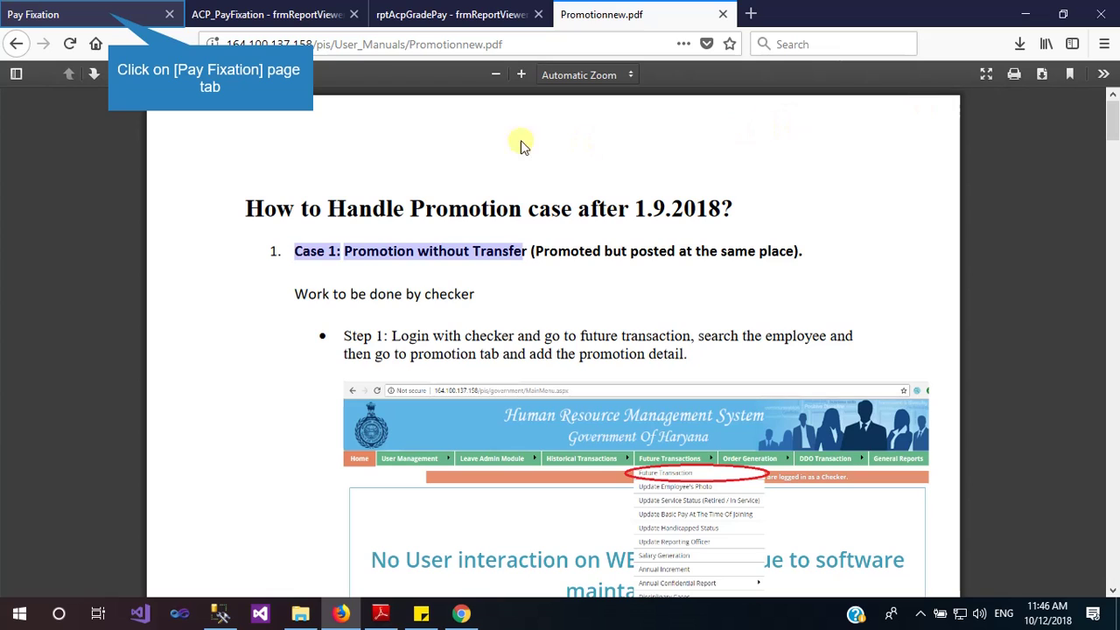
# Switch to the Pay Fixation tab and start a new Pay Fixation under DDO Transaction
pyautogui.click(110, 18)
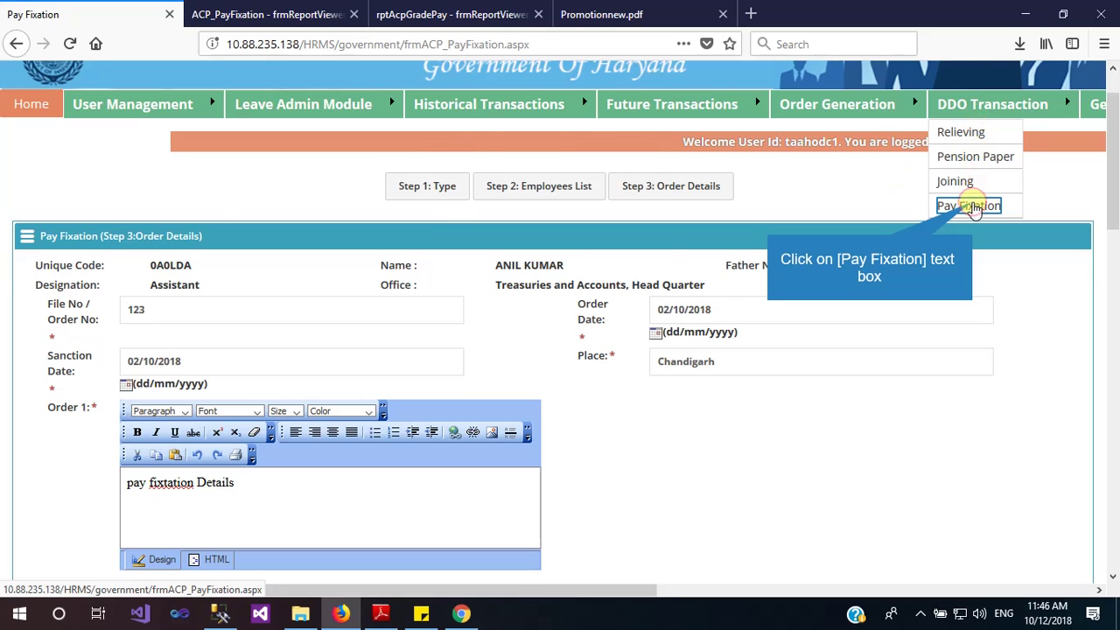
pyautogui.click(972, 207)
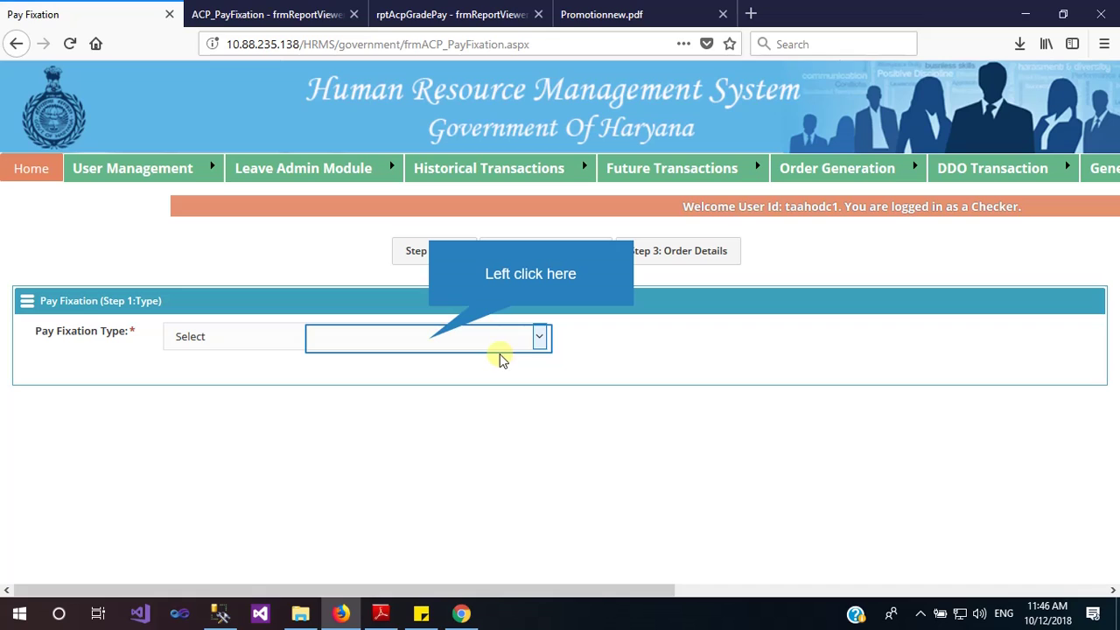
# Set Pay Fixation Type to Fresh and Type to On Promotion to load the employee list
pyautogui.click(429, 343)
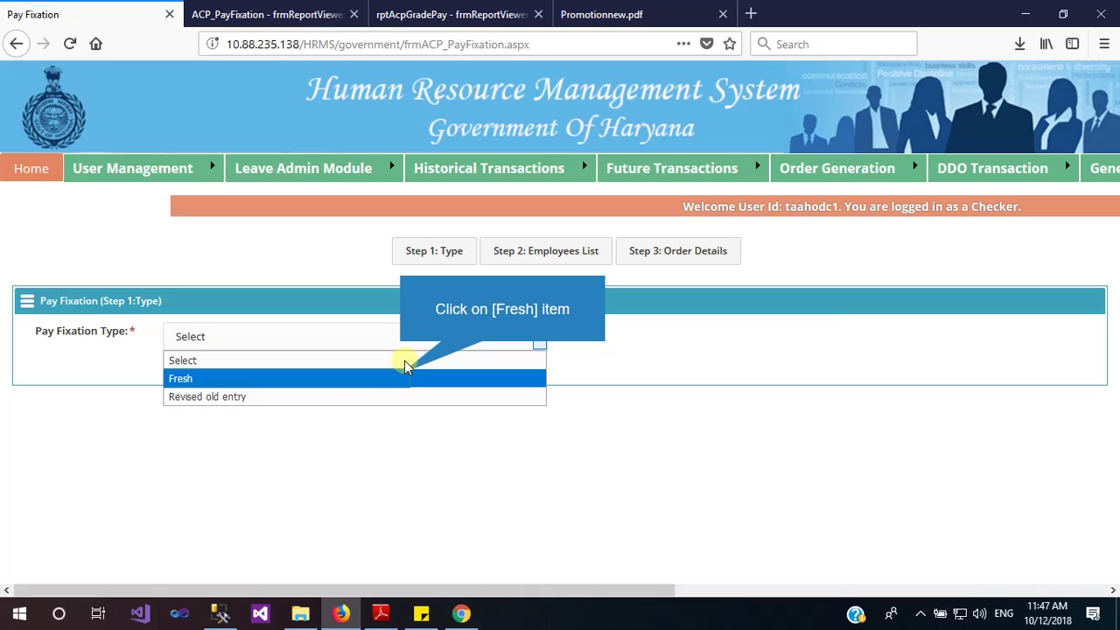
pyautogui.click(402, 378)
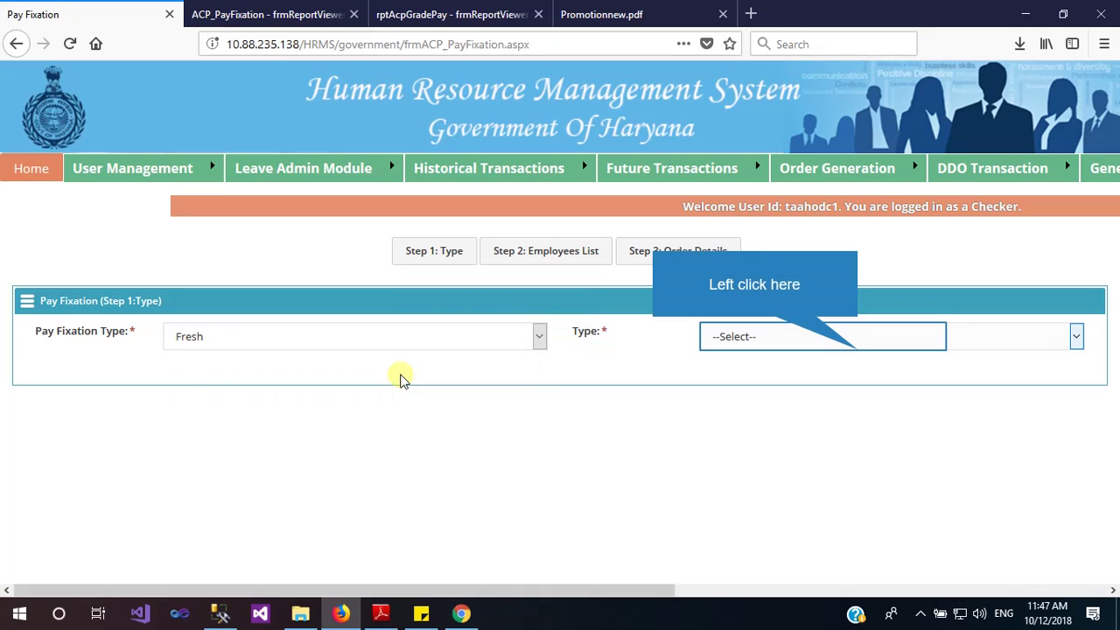
pyautogui.click(857, 353)
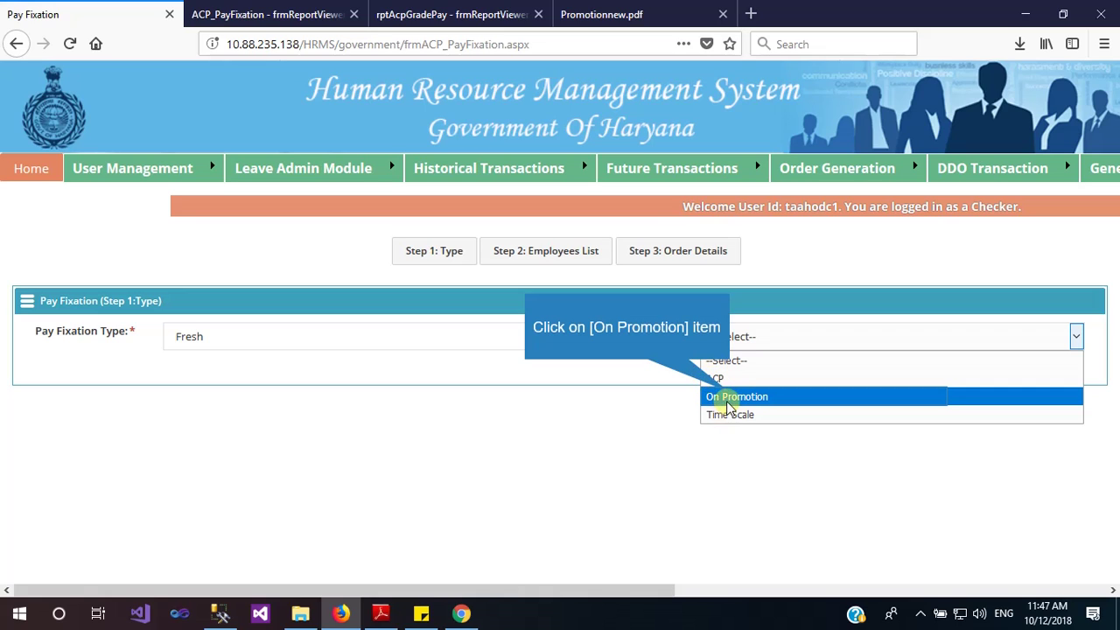
pyautogui.click(733, 398)
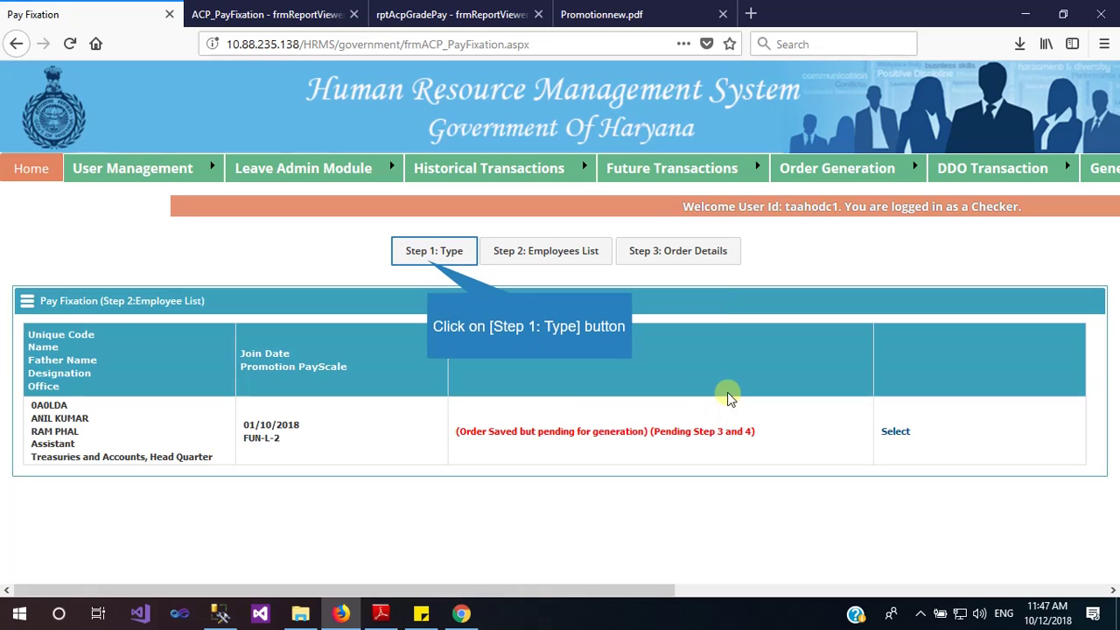
# Go back to Step 1, switch the Fresh fixation's Type to ACP, then return to Step 1 again
pyautogui.click(429, 262)
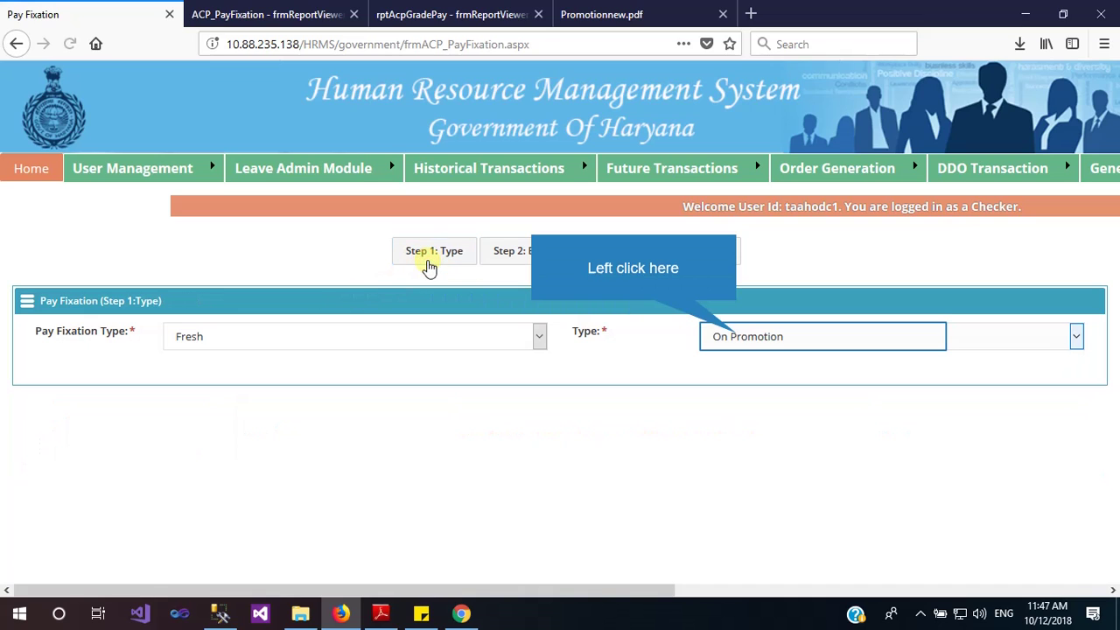
pyautogui.click(739, 338)
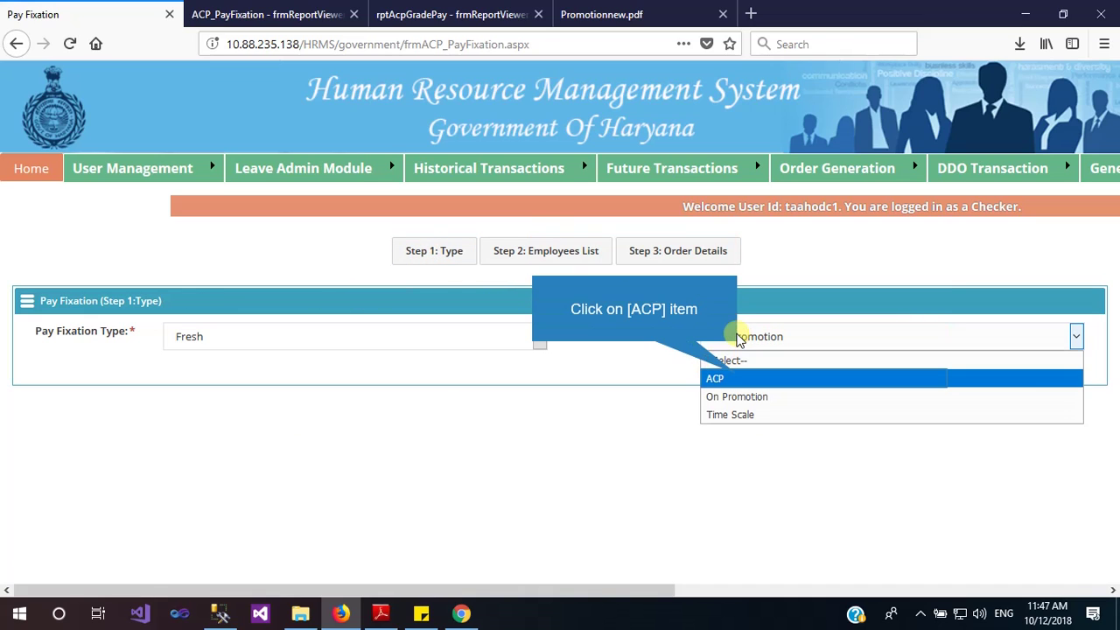
pyautogui.click(740, 378)
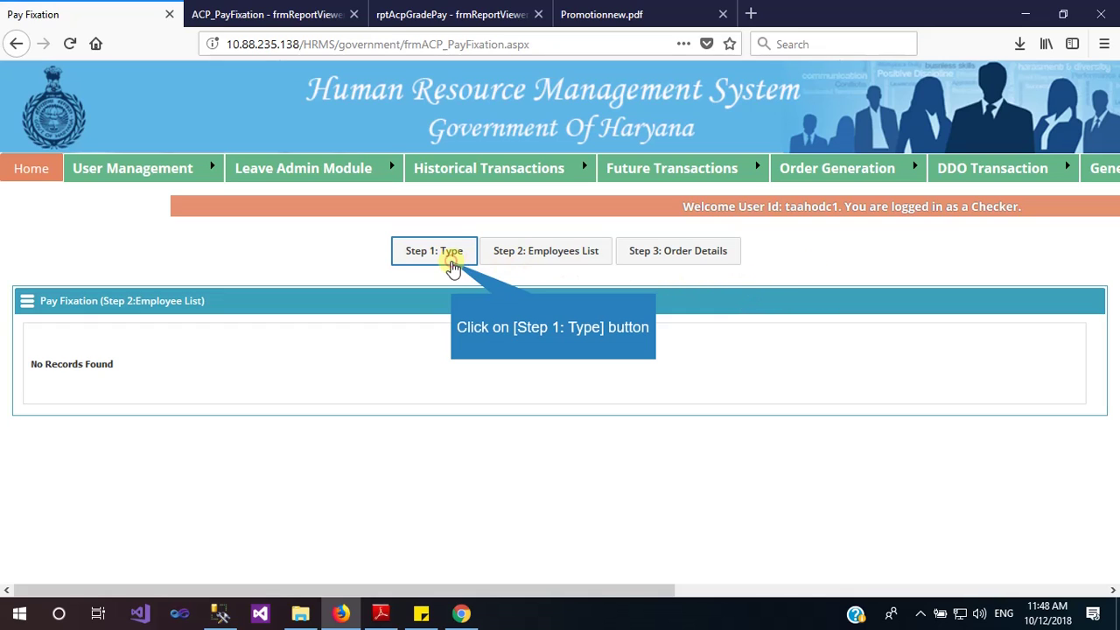
pyautogui.click(451, 256)
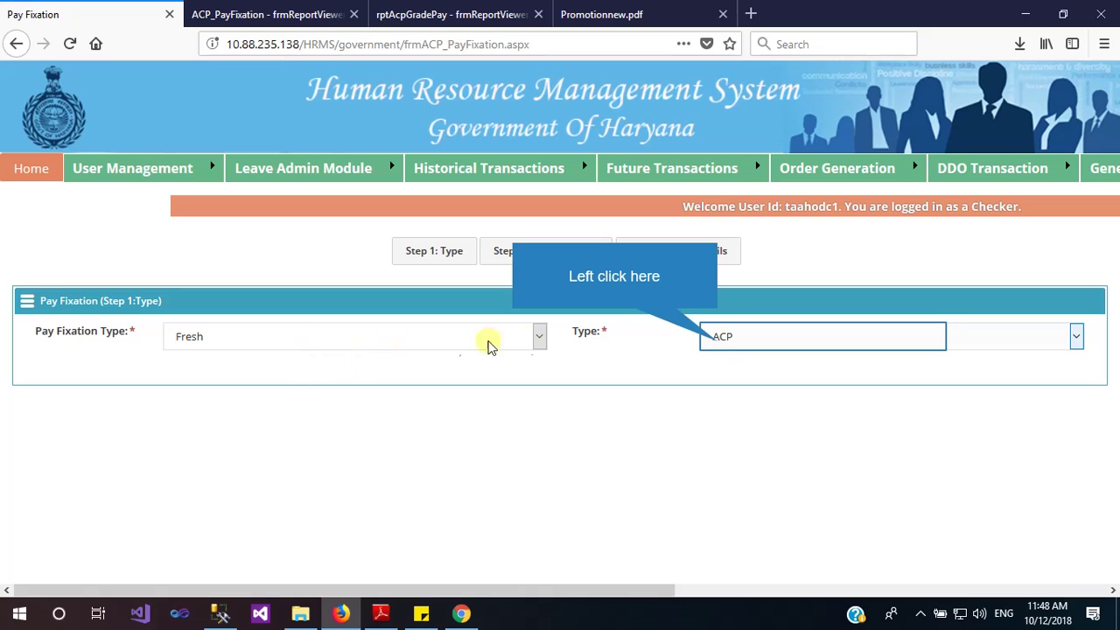
pyautogui.click(719, 341)
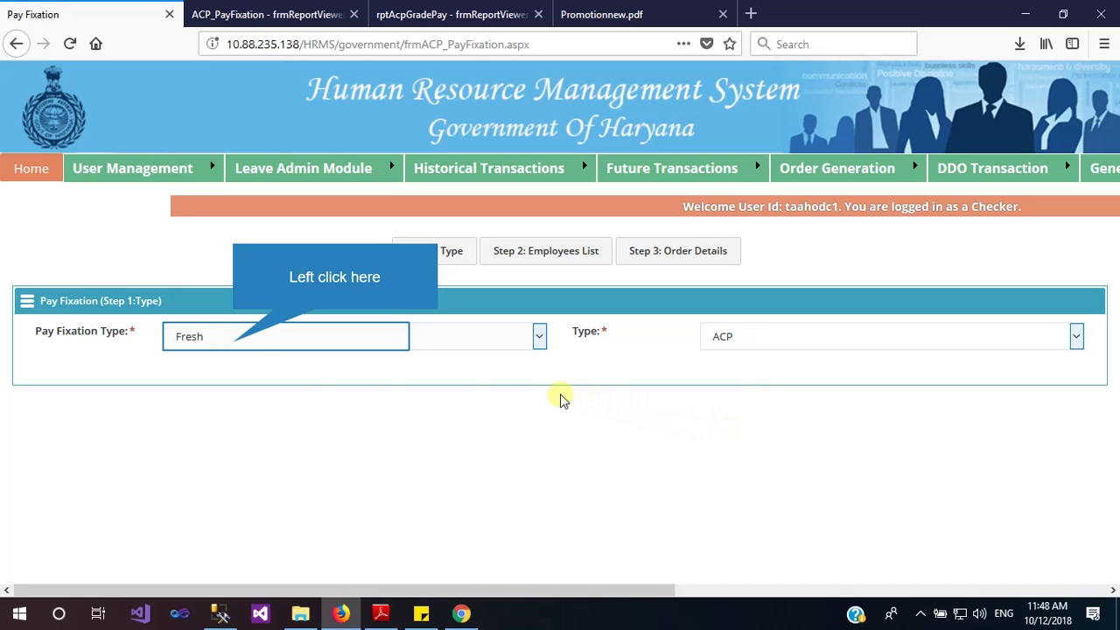
# Set Pay Fixation Type to Revised old entry and choose the Assistant -- C designation
pyautogui.click(235, 345)
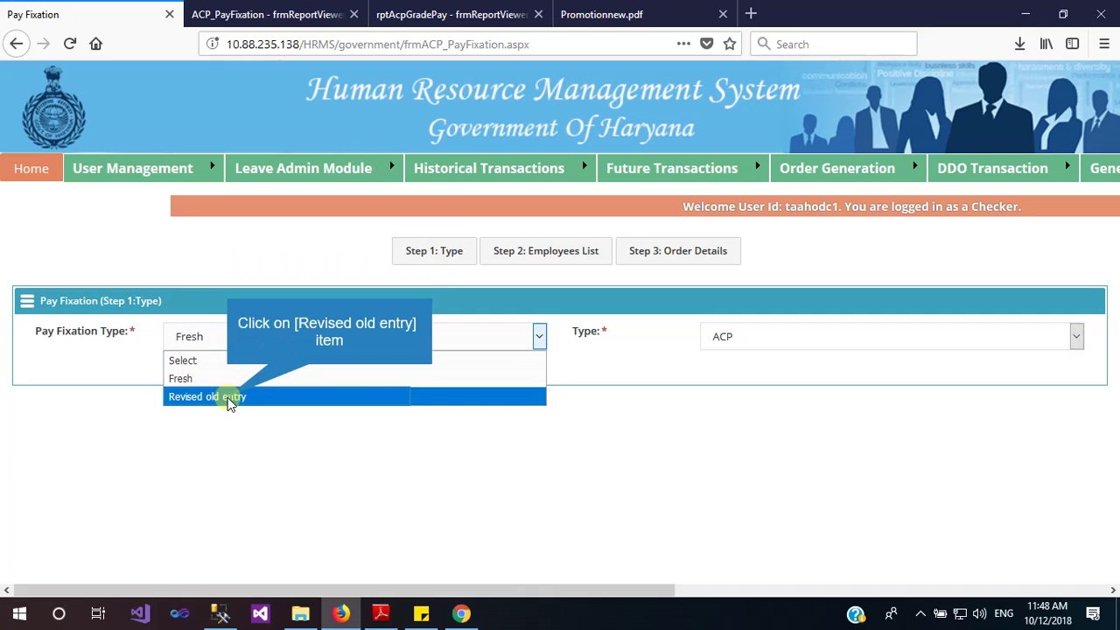
pyautogui.click(229, 399)
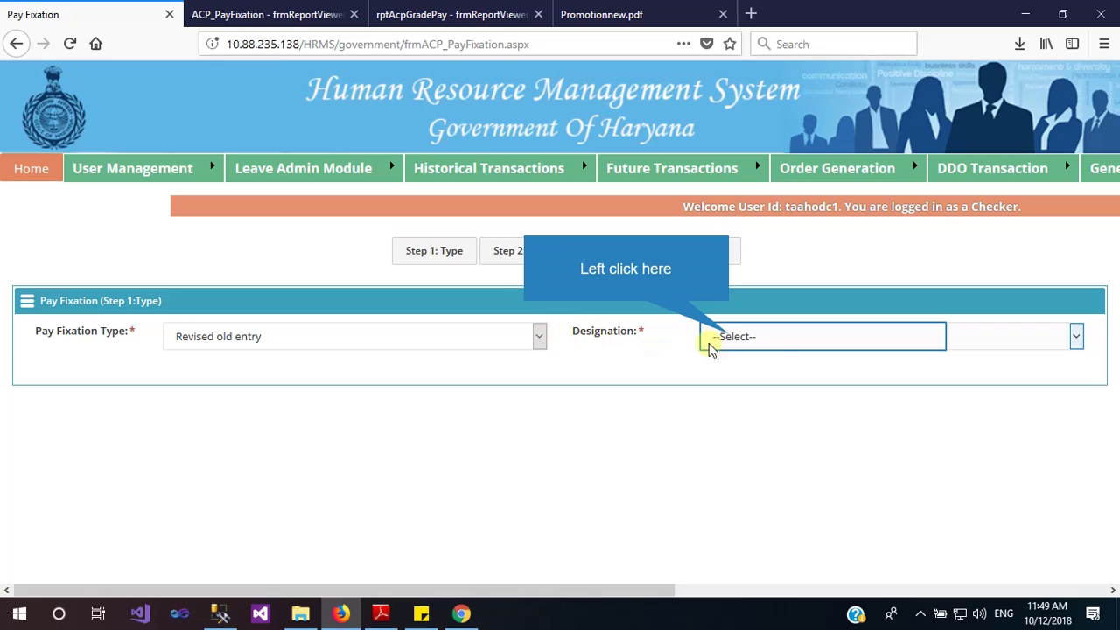
pyautogui.click(731, 340)
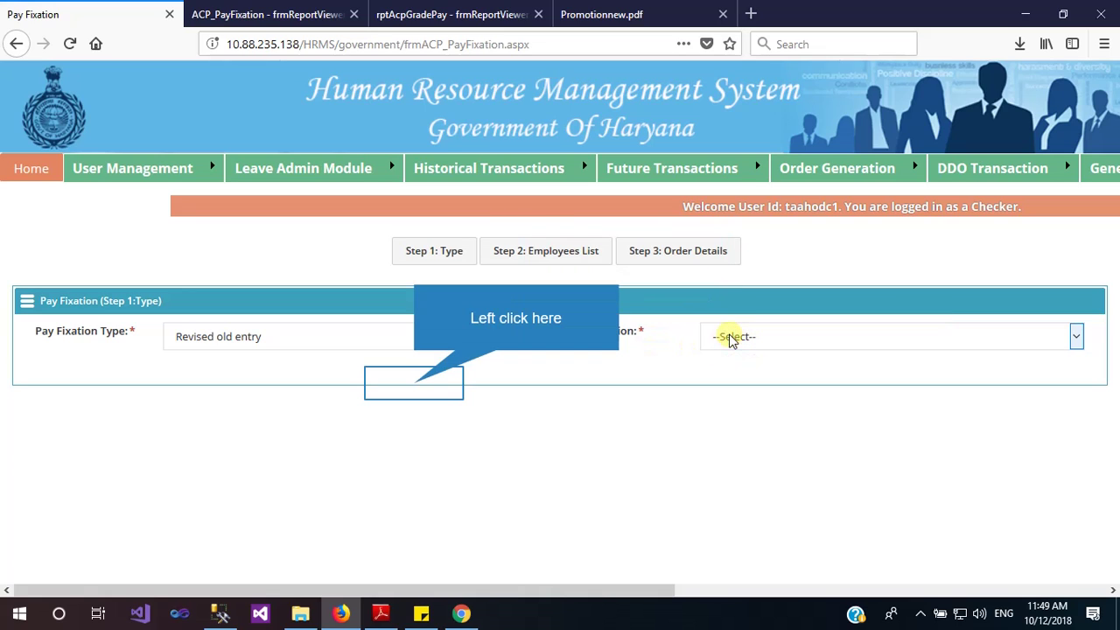
pyautogui.click(414, 385)
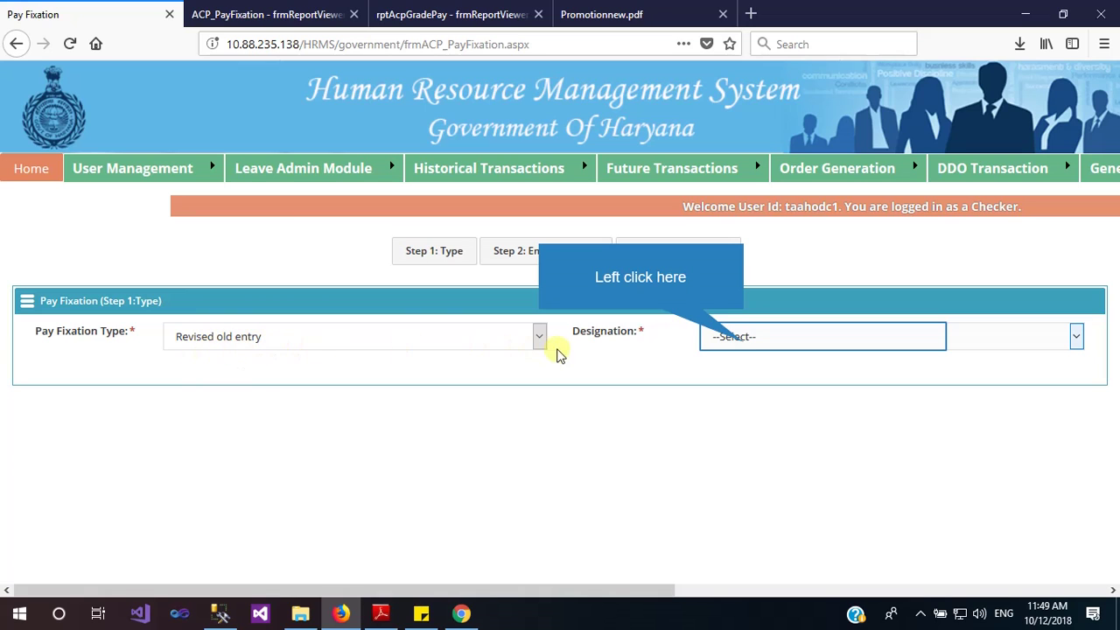
pyautogui.click(735, 336)
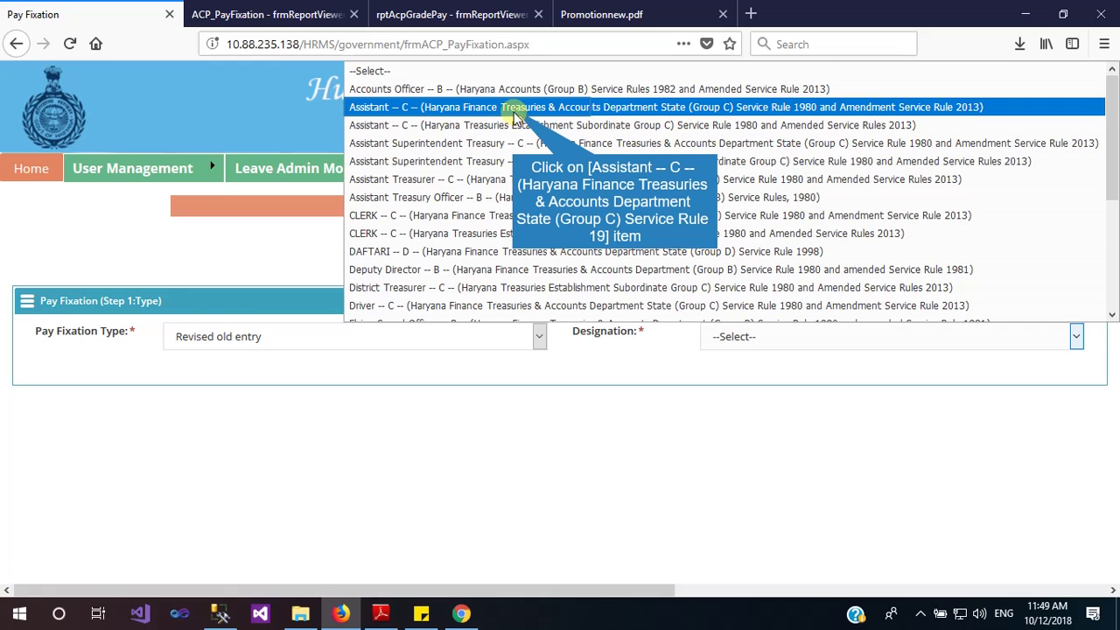
pyautogui.click(509, 107)
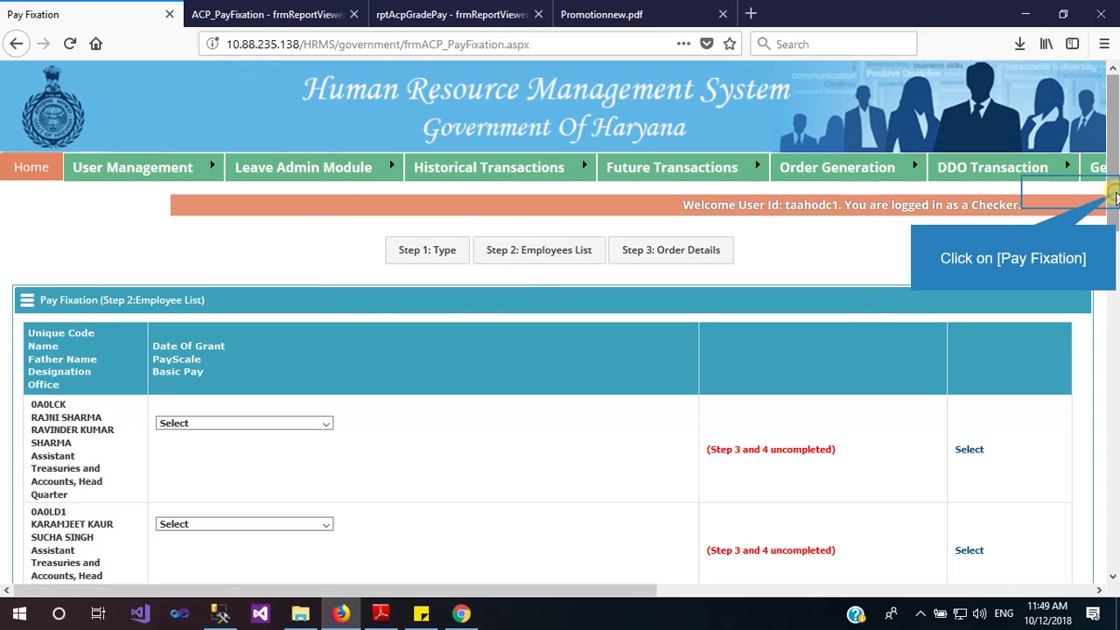
# Choose Annual Increment on 01/07/2017 for the first Assistant, confirming FUN-L-6 and basic pay 42300
pyautogui.moveTo(1116, 197); pyautogui.dragTo(1116, 229)
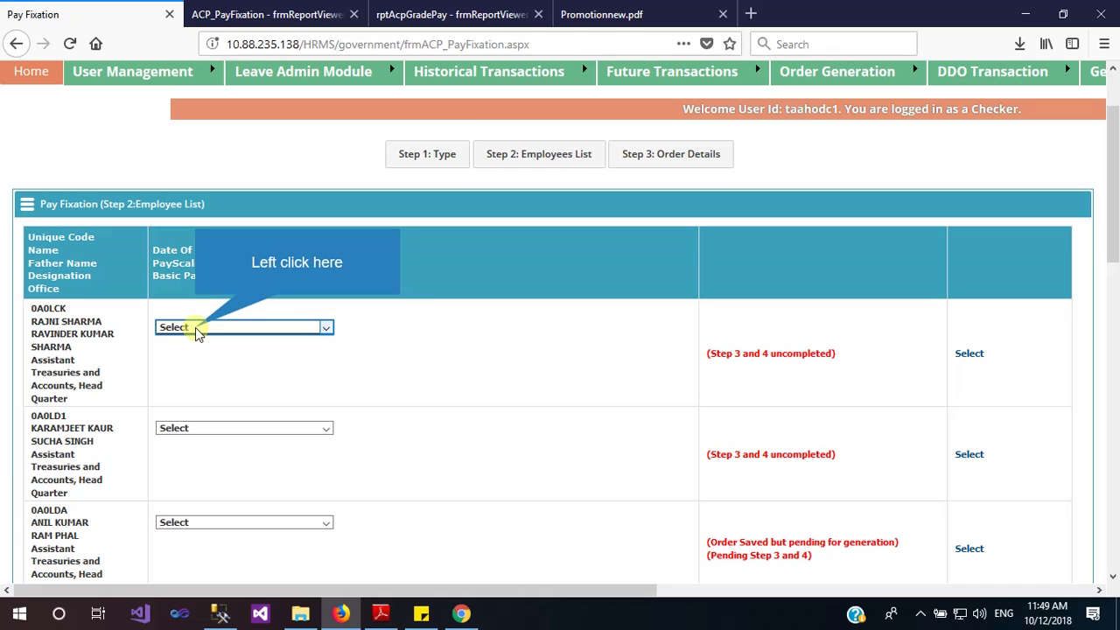
pyautogui.click(197, 330)
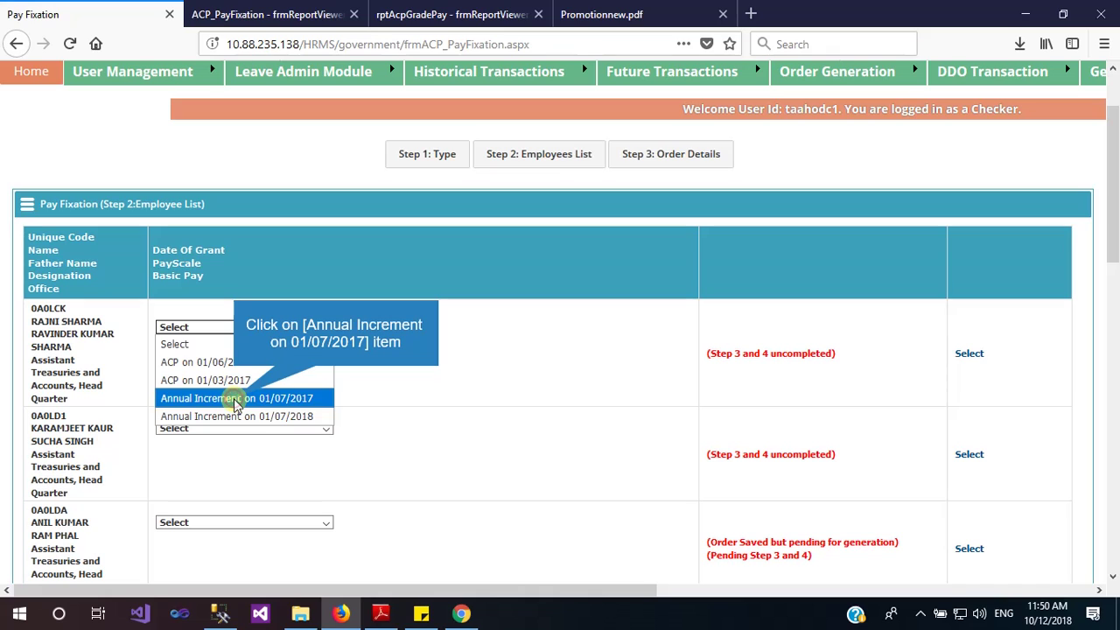
pyautogui.click(234, 400)
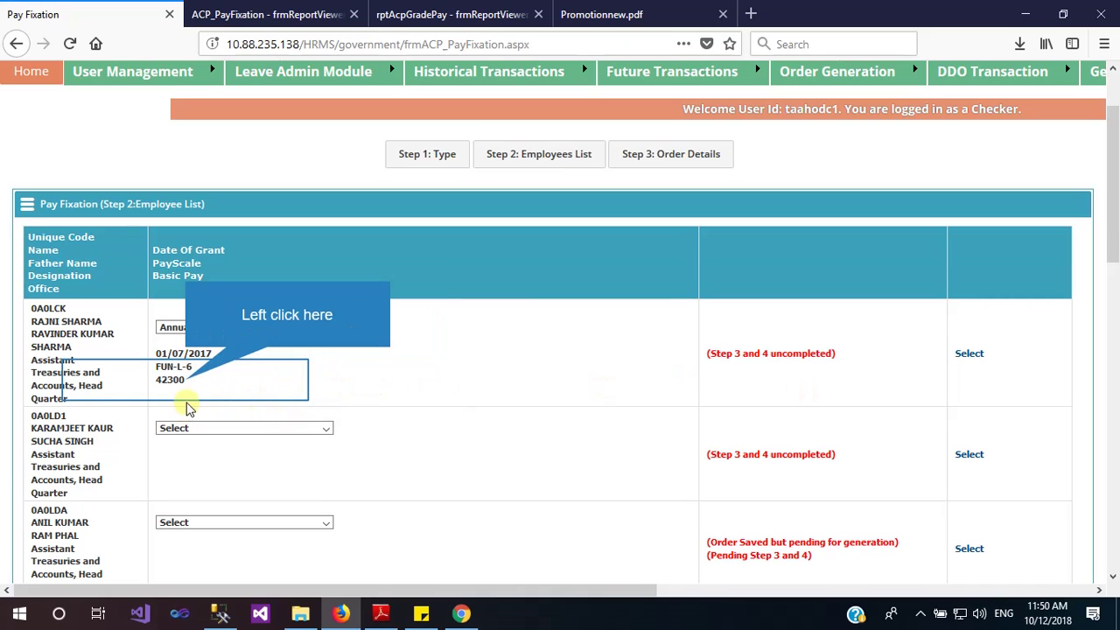
pyautogui.doubleClick(184, 381)
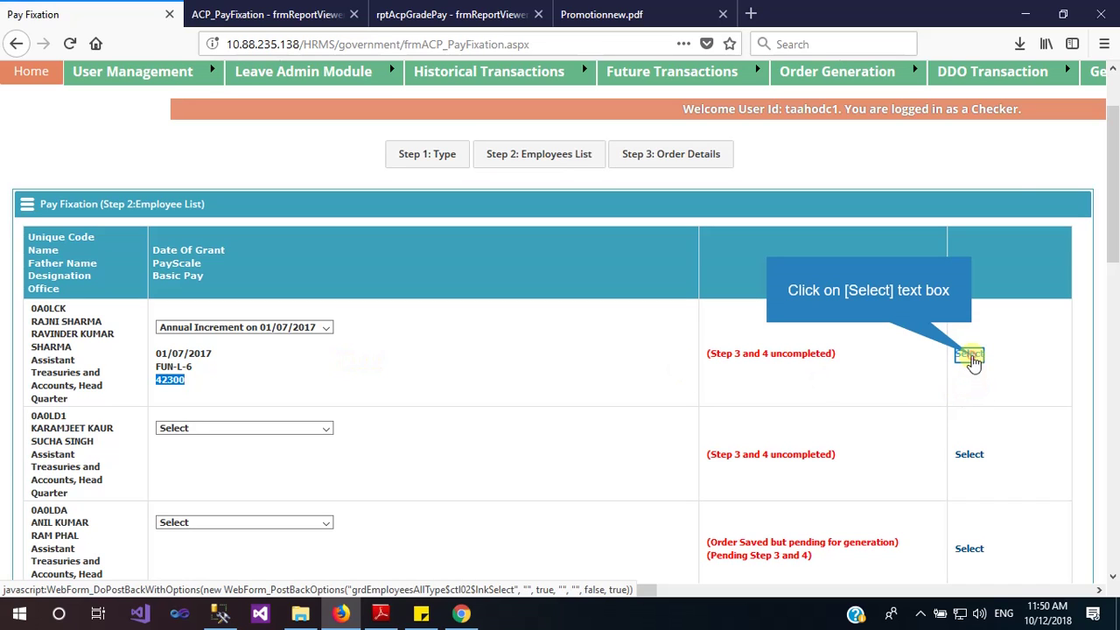
# Open the first employee's order details and select grant date 01/07/2017 and existing basic pay 42300
pyautogui.click(969, 355)
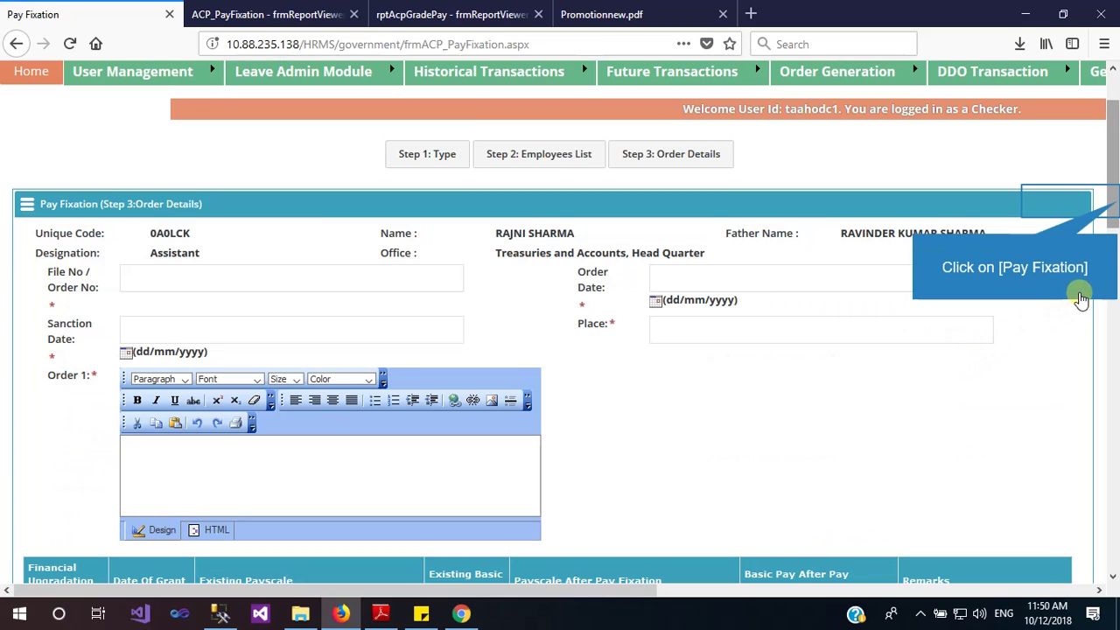
pyautogui.click(1116, 206)
pyautogui.scroll(-5, 1116, 206)
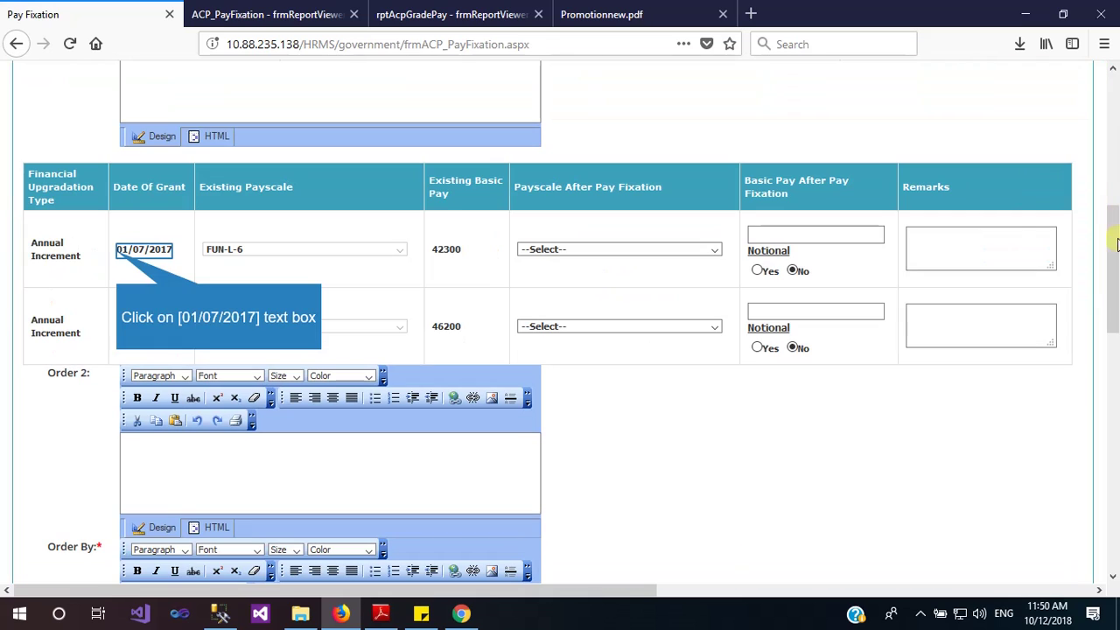
pyautogui.click(117, 251)
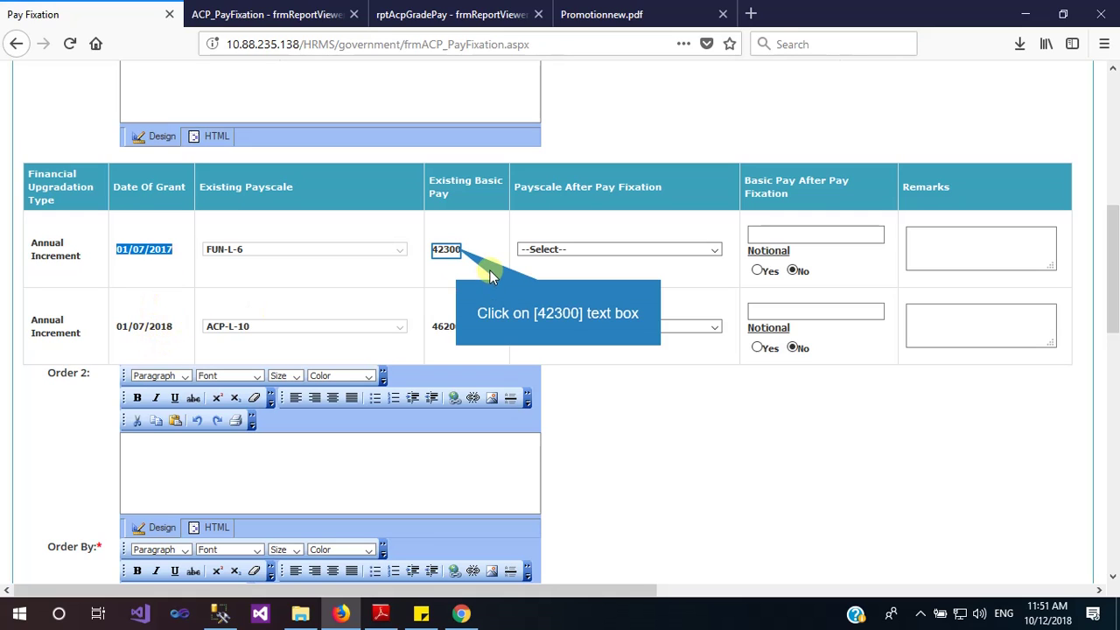
pyautogui.click(457, 249)
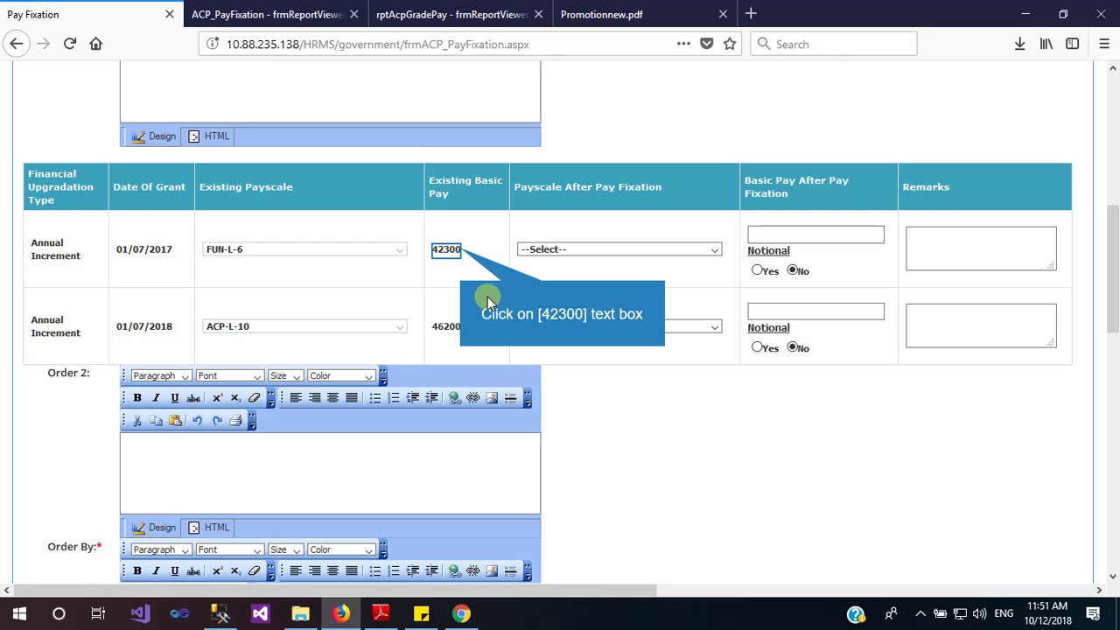
pyautogui.click(440, 249)
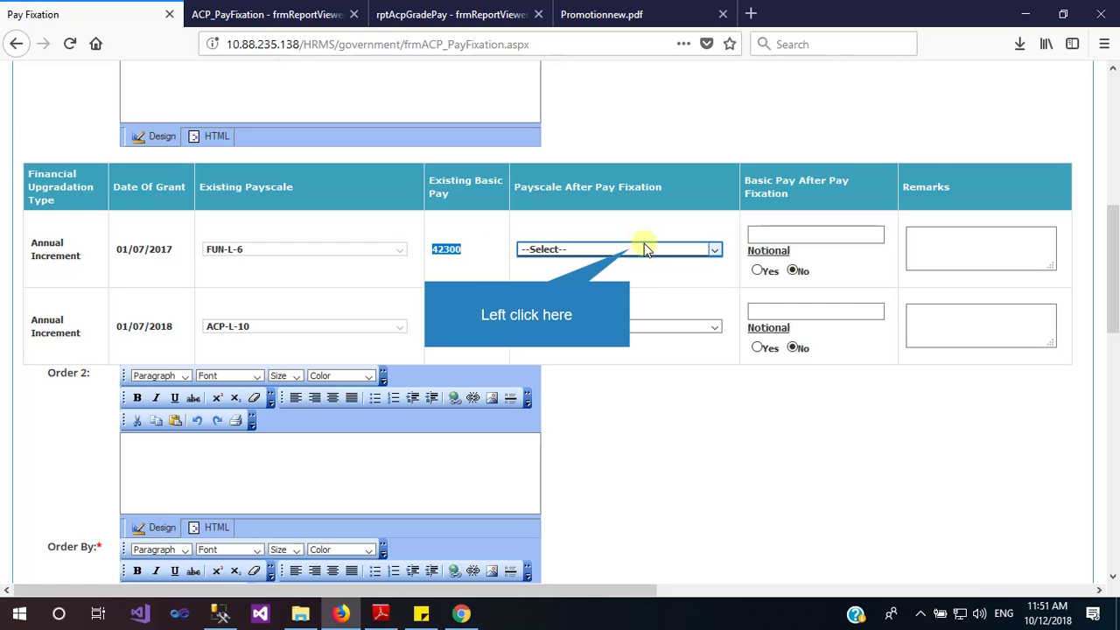
# Fix the first upgradation row at pay scale FUN-L-6 with basic pay 46200
pyautogui.click(632, 252)
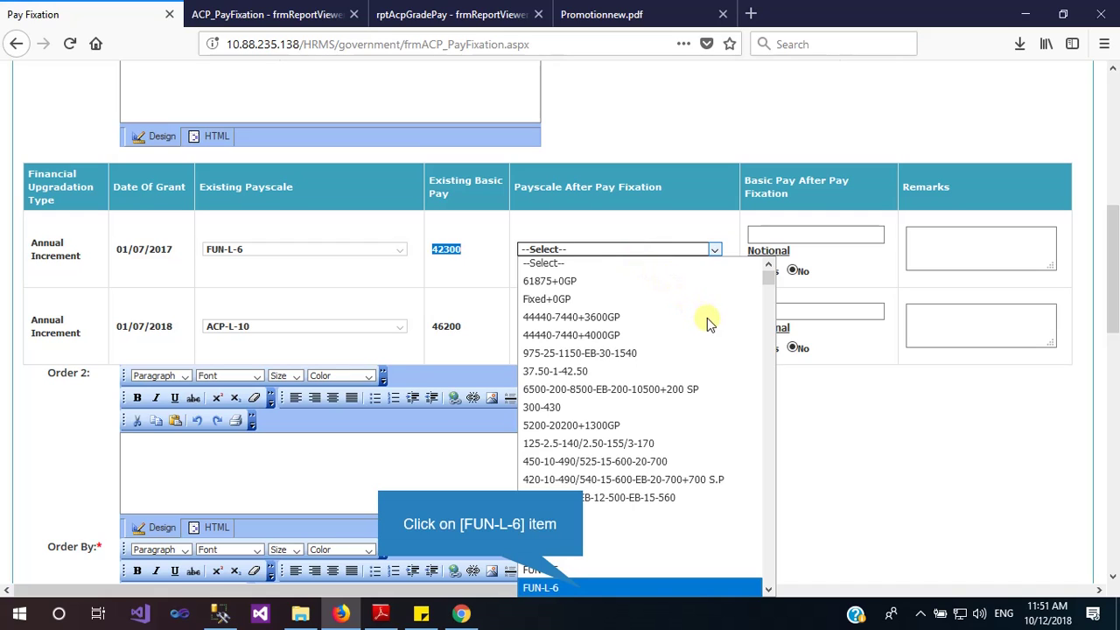
pyautogui.click(584, 589)
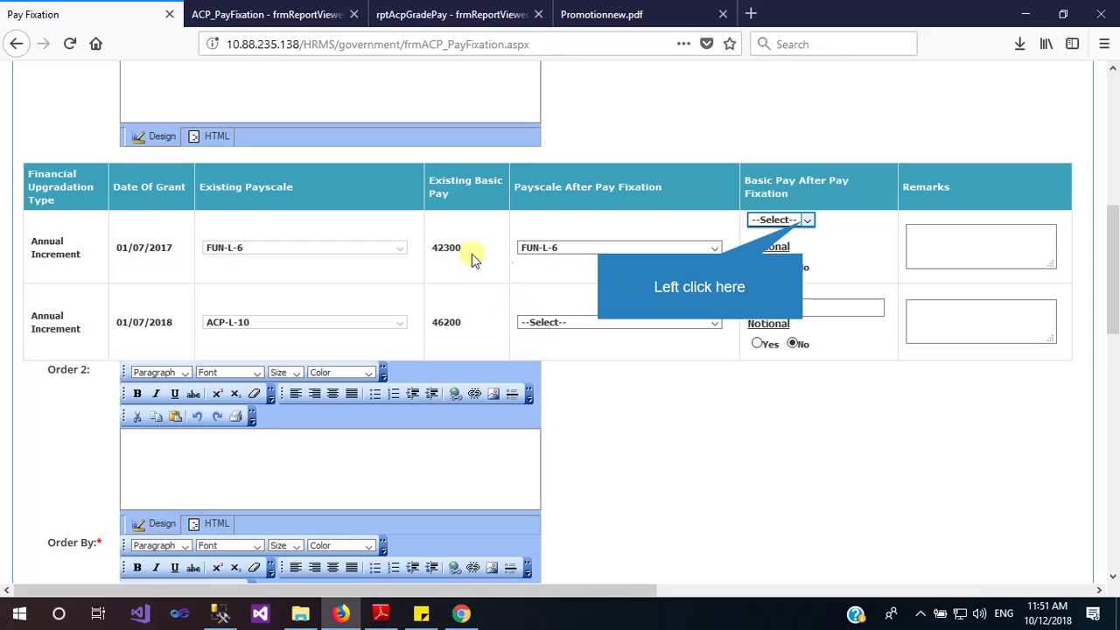
pyautogui.click(807, 219)
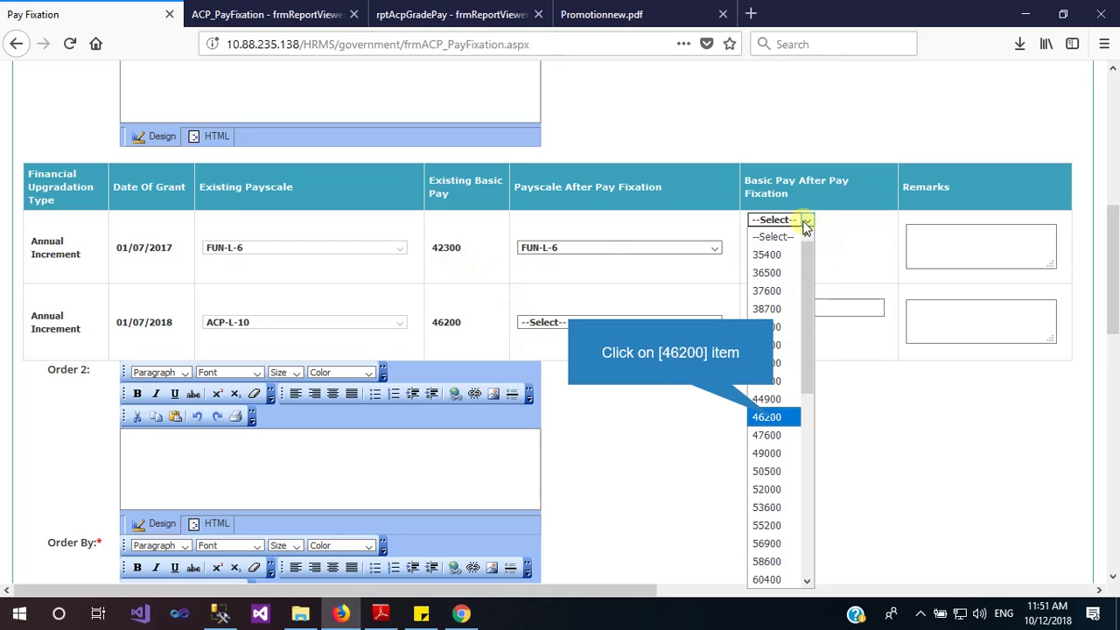
pyautogui.click(773, 419)
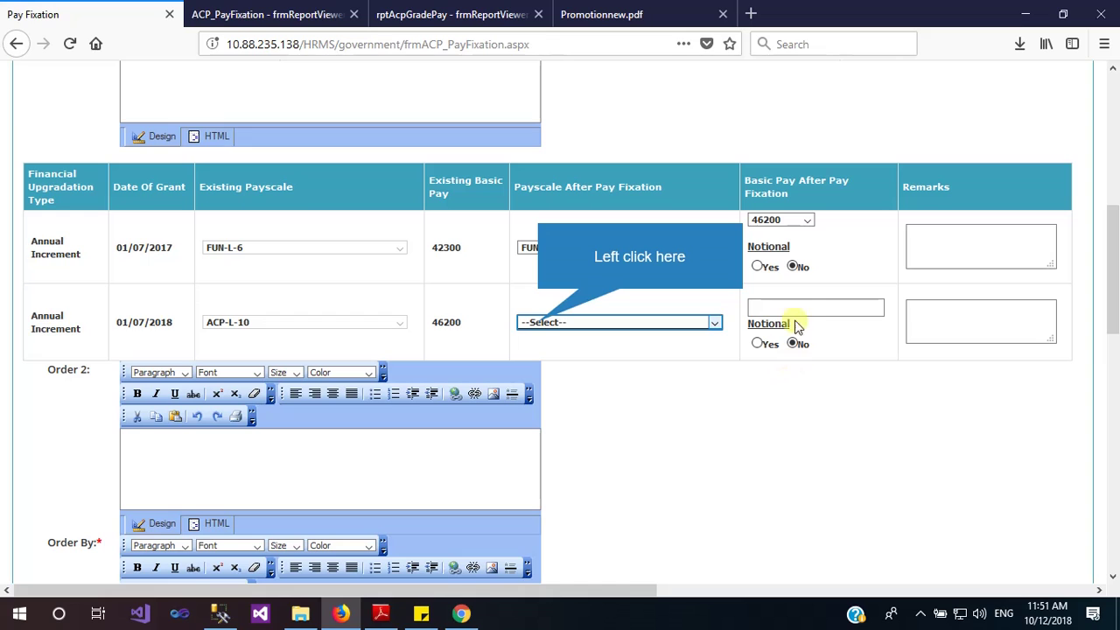
# Fix the second upgradation row at pay scale FUN-L-6 with basic pay 49000
pyautogui.click(540, 323)
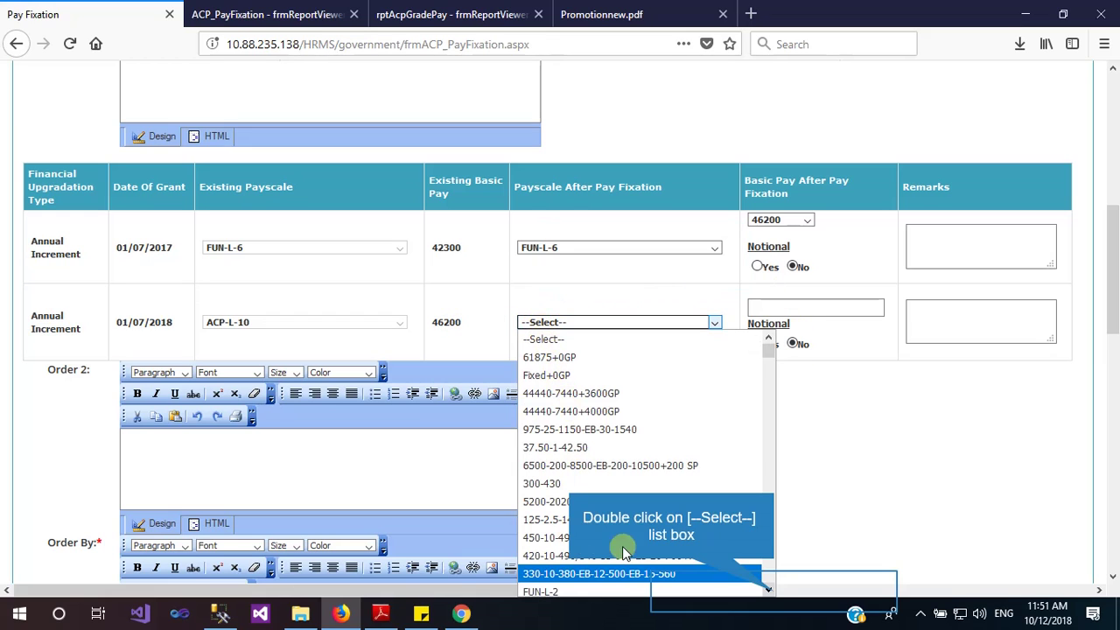
pyautogui.click(772, 590)
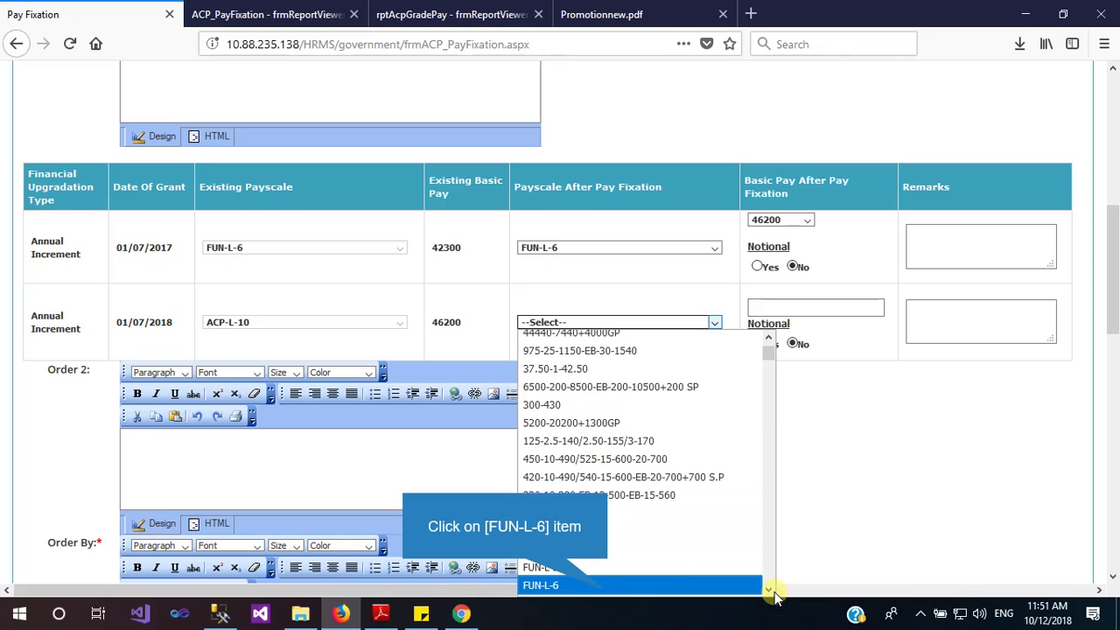
pyautogui.click(607, 588)
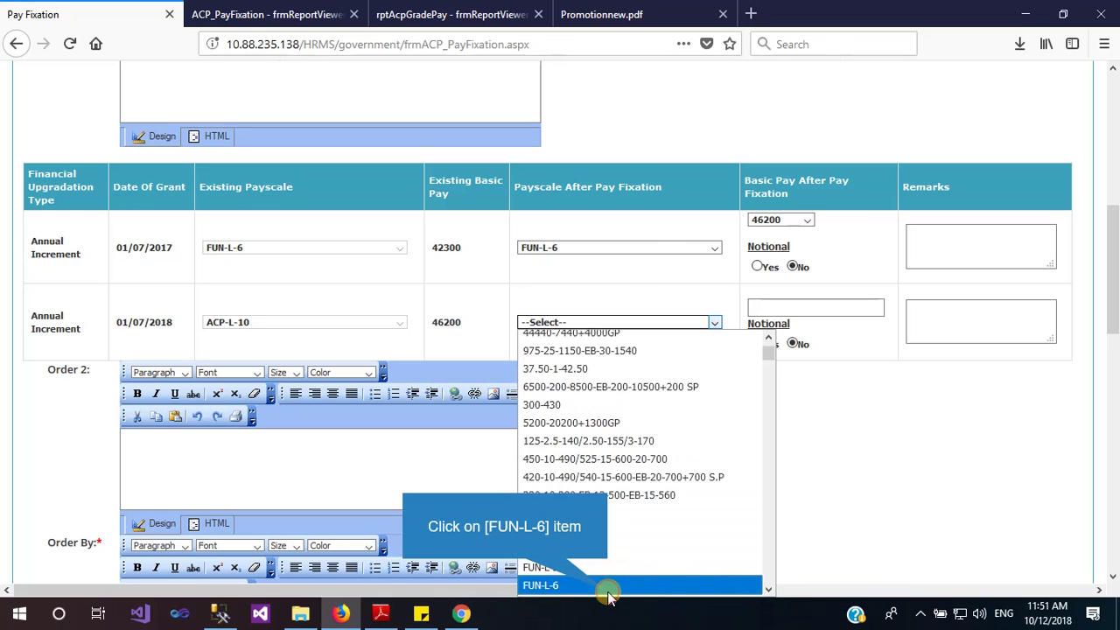
pyautogui.click(833, 294)
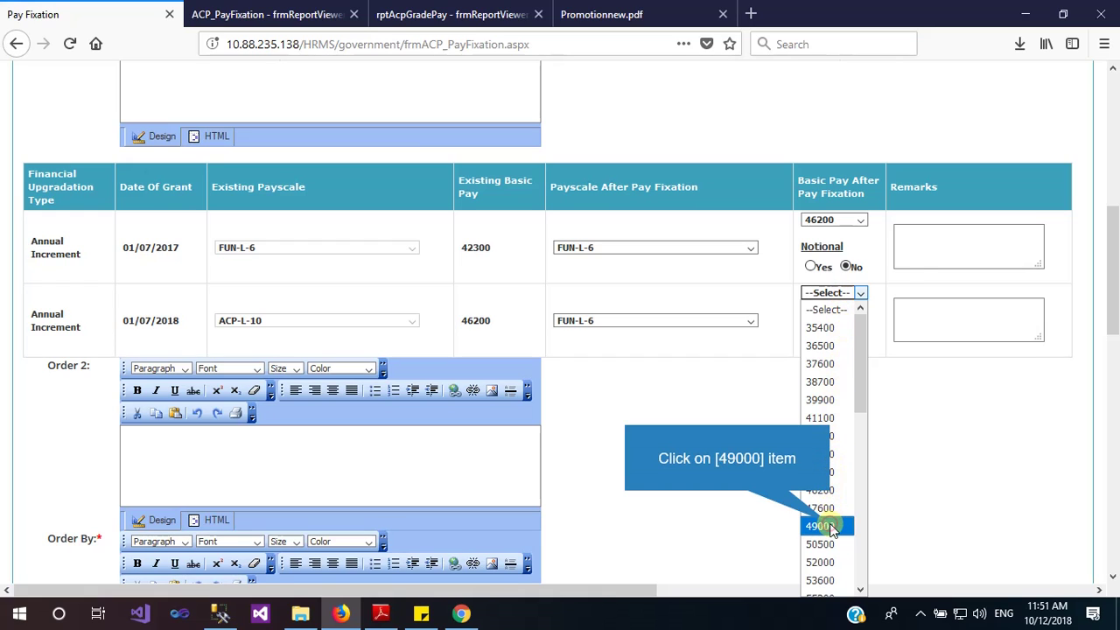
pyautogui.click(827, 526)
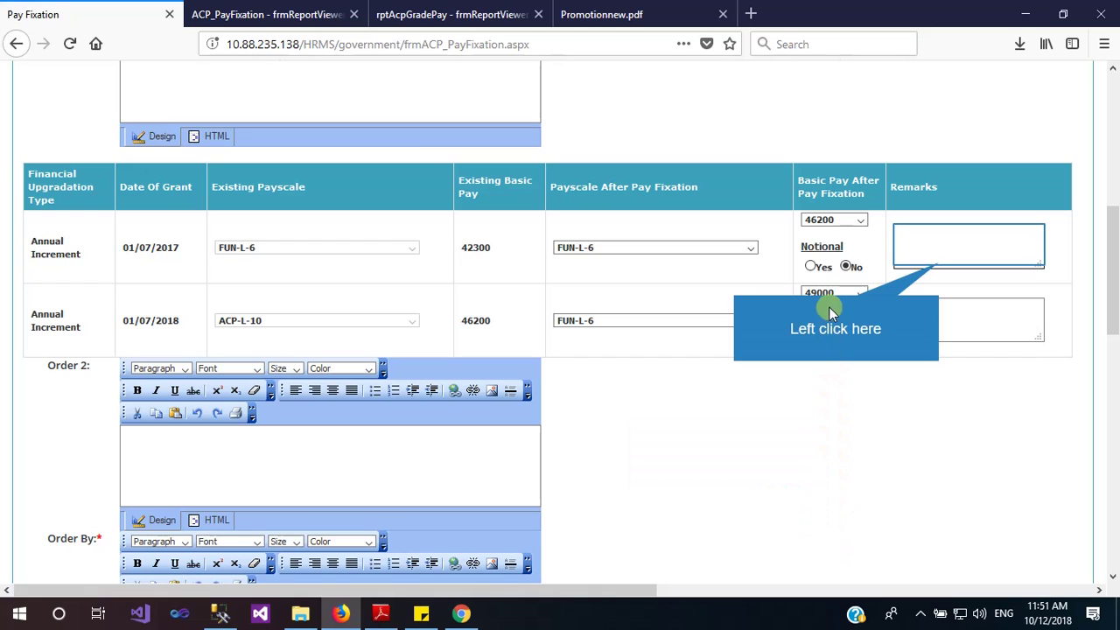
pyautogui.click(938, 261)
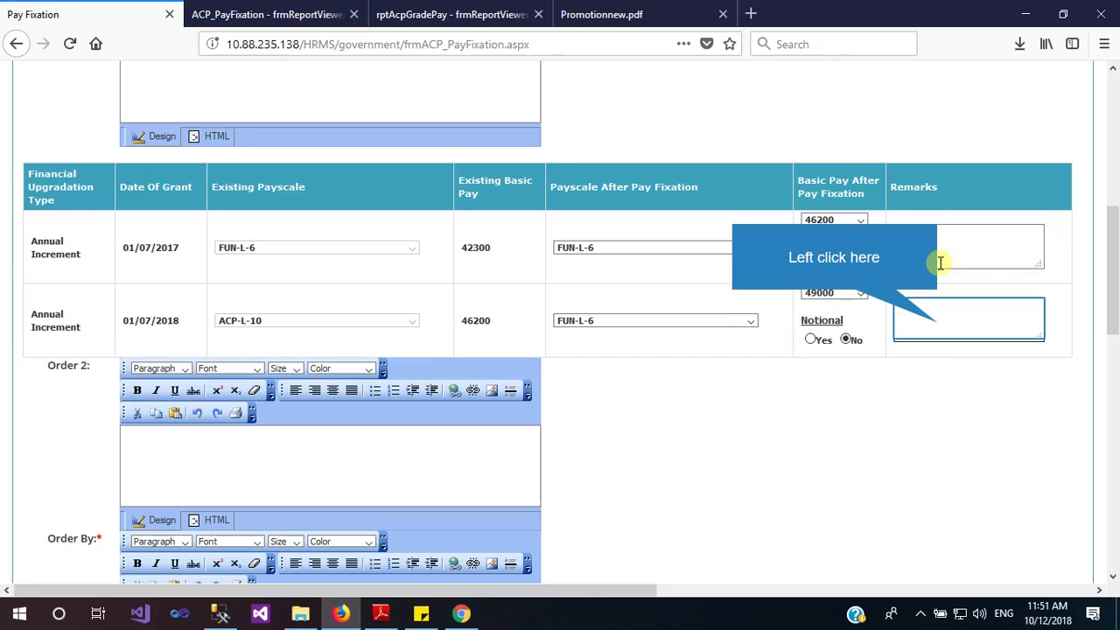
pyautogui.click(937, 322)
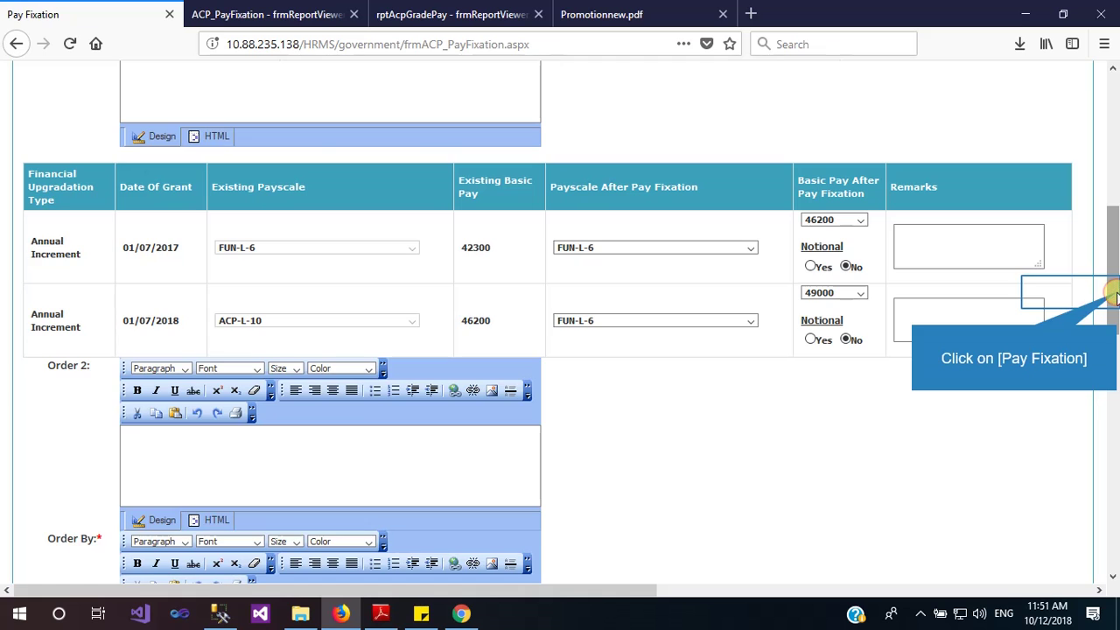
pyautogui.moveTo(1115, 296); pyautogui.dragTo(1112, 251)
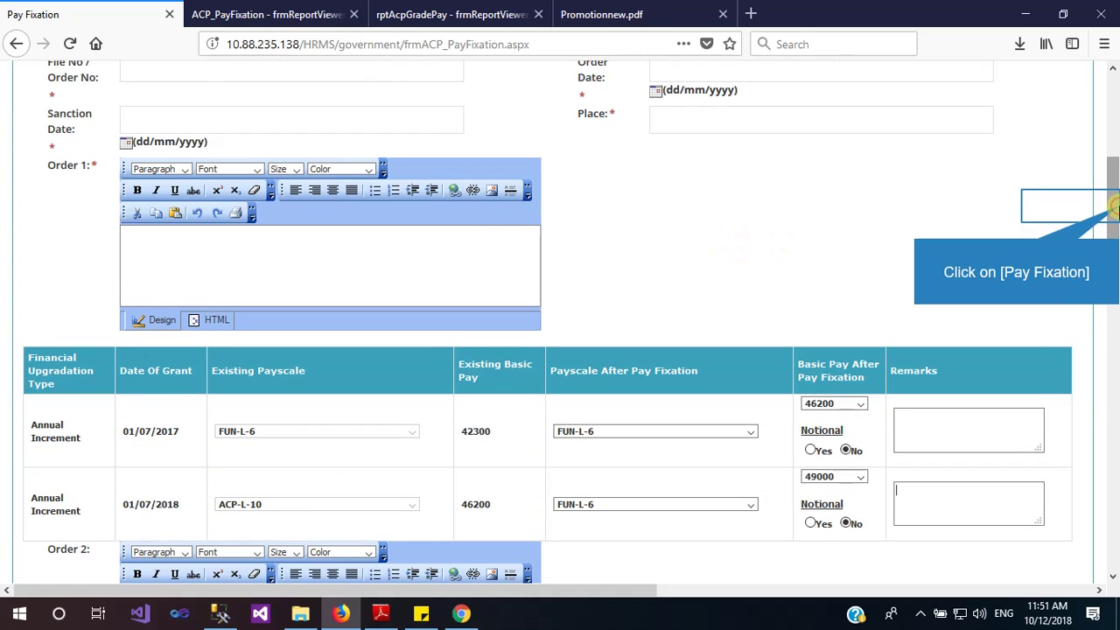
pyautogui.moveTo(1113, 208); pyautogui.dragTo(1112, 494)
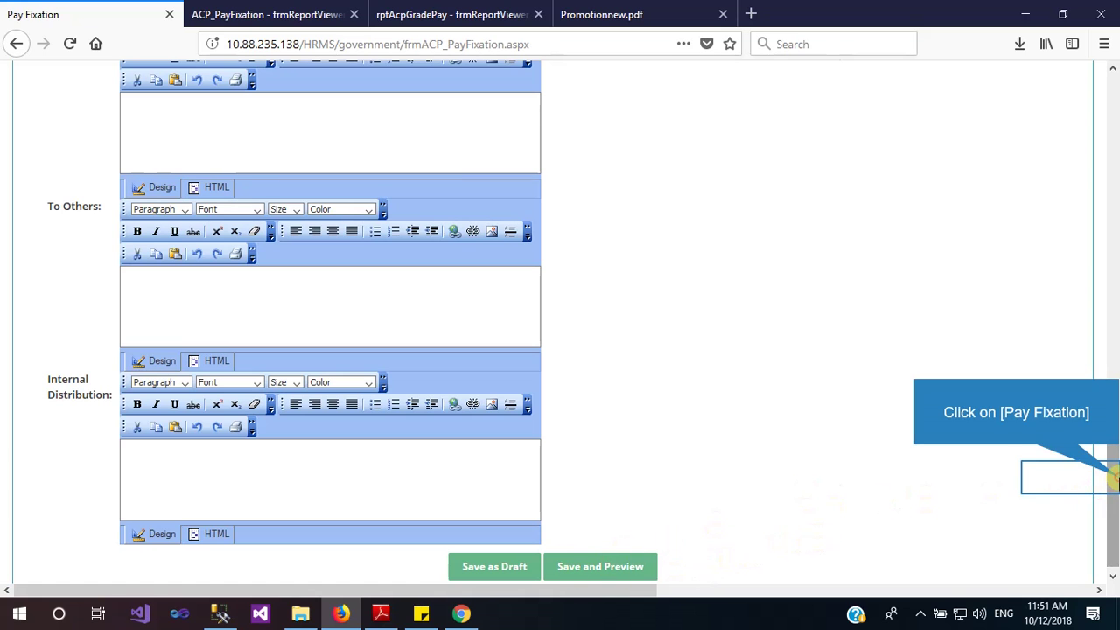
pyautogui.moveTo(1113, 477); pyautogui.dragTo(1113, 219)
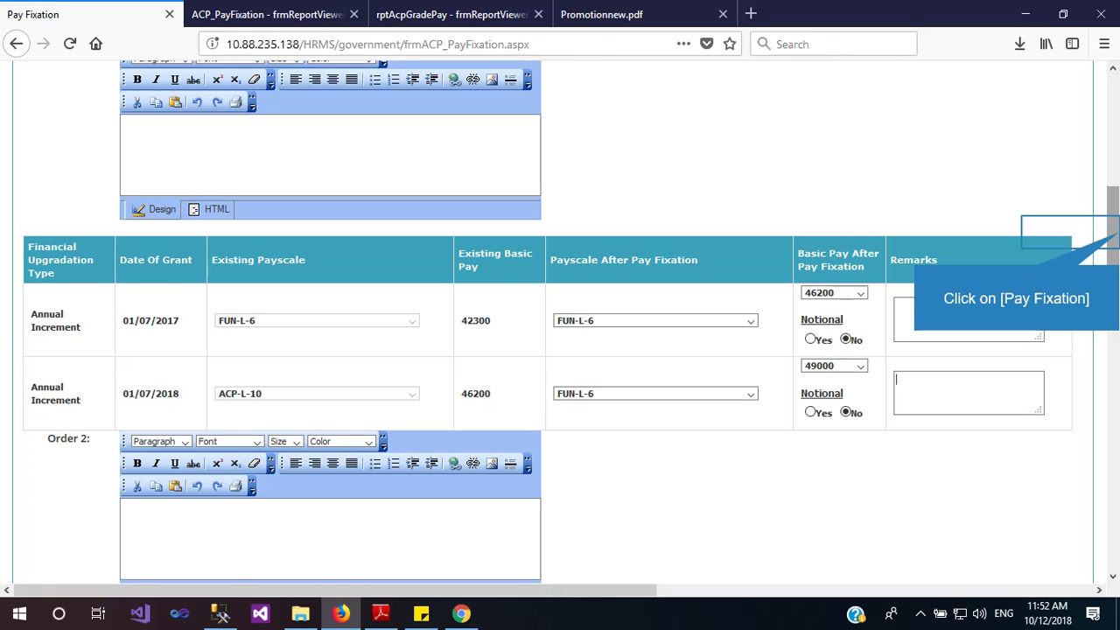
pyautogui.moveTo(1112, 281); pyautogui.dragTo(1115, 214)
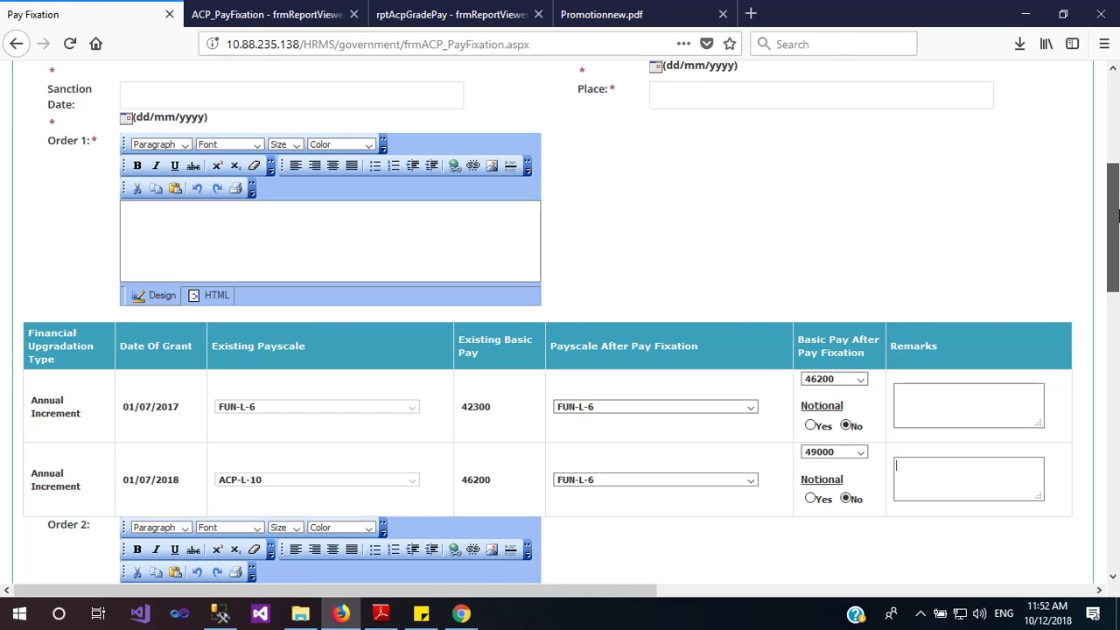
pyautogui.moveTo(1116, 215); pyautogui.dragTo(1115, 203)
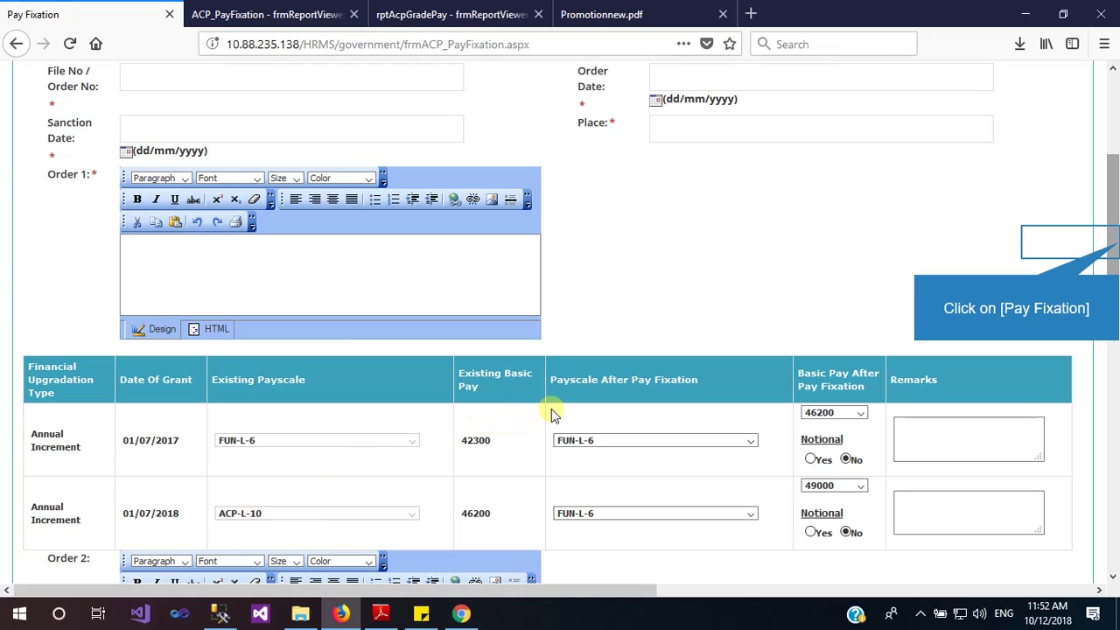
pyautogui.scroll(5, 1116, 245)
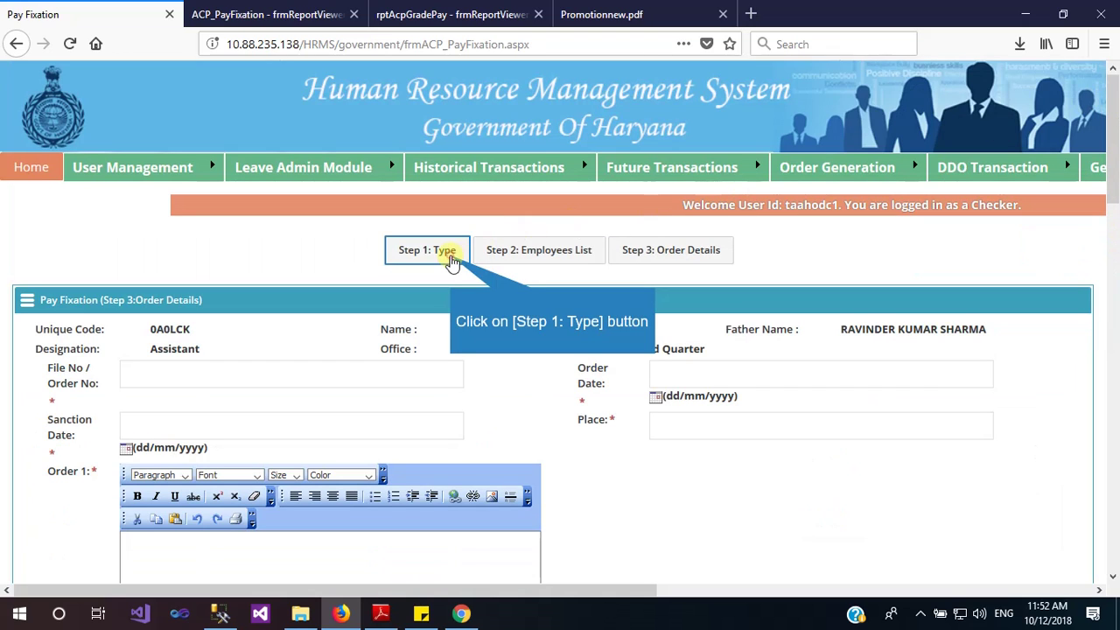
# Go back to Step 1 and choose Fresh pay fixation of type On Promotion
pyautogui.click(449, 258)
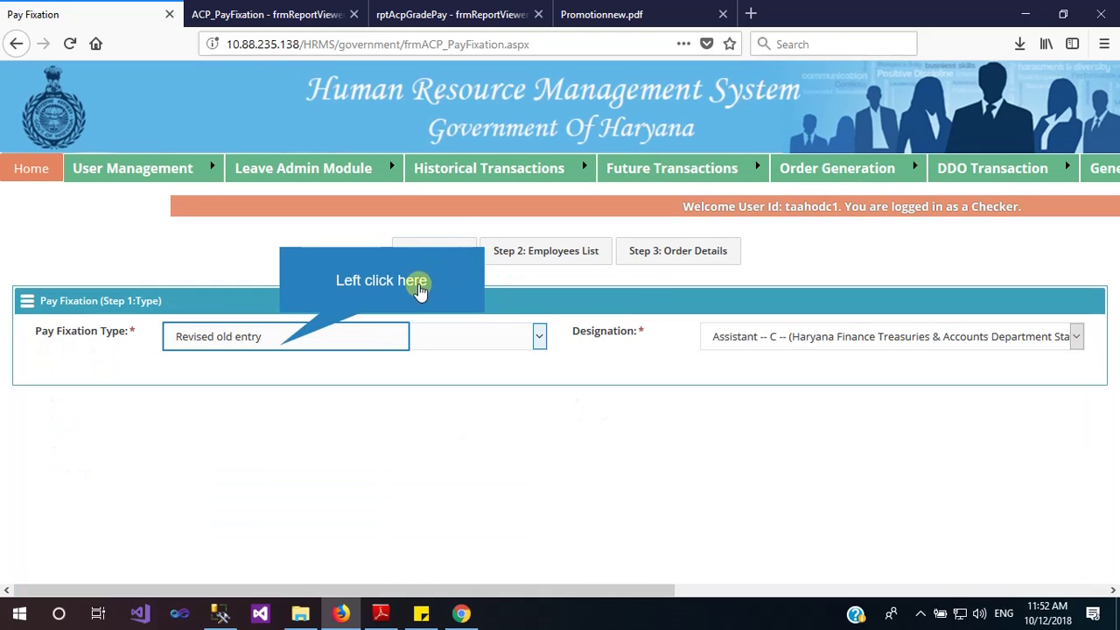
pyautogui.click(281, 348)
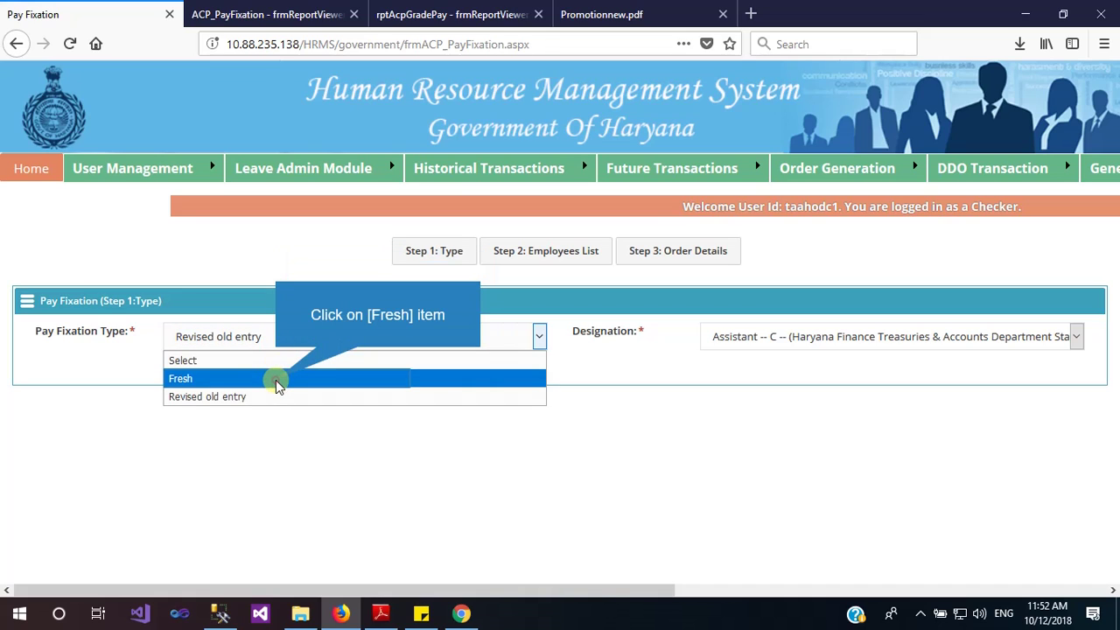
pyautogui.click(276, 382)
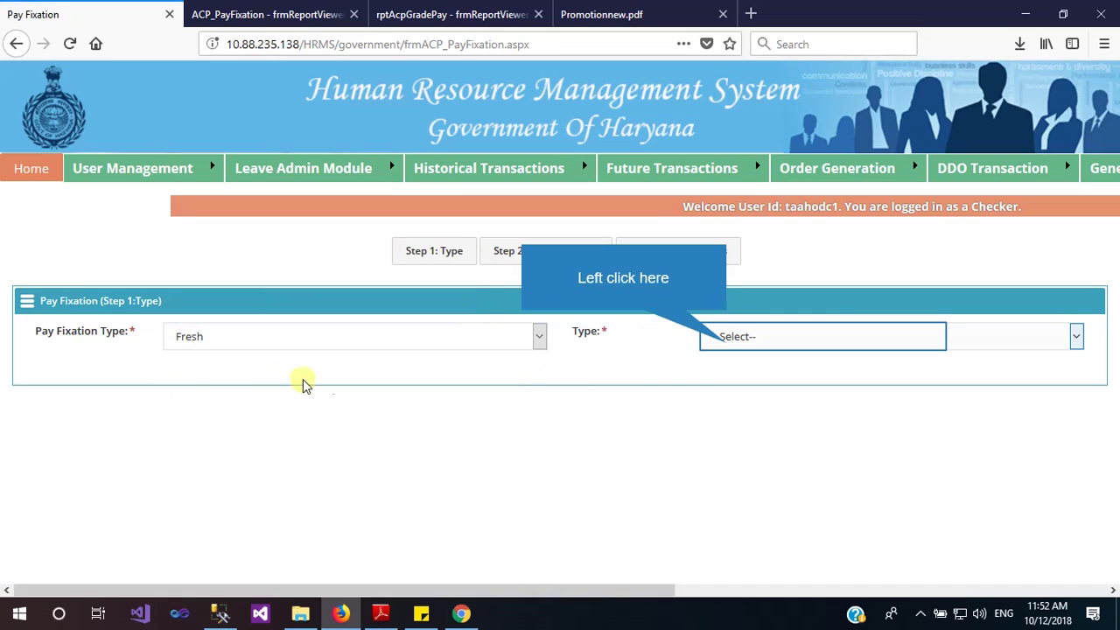
pyautogui.click(729, 347)
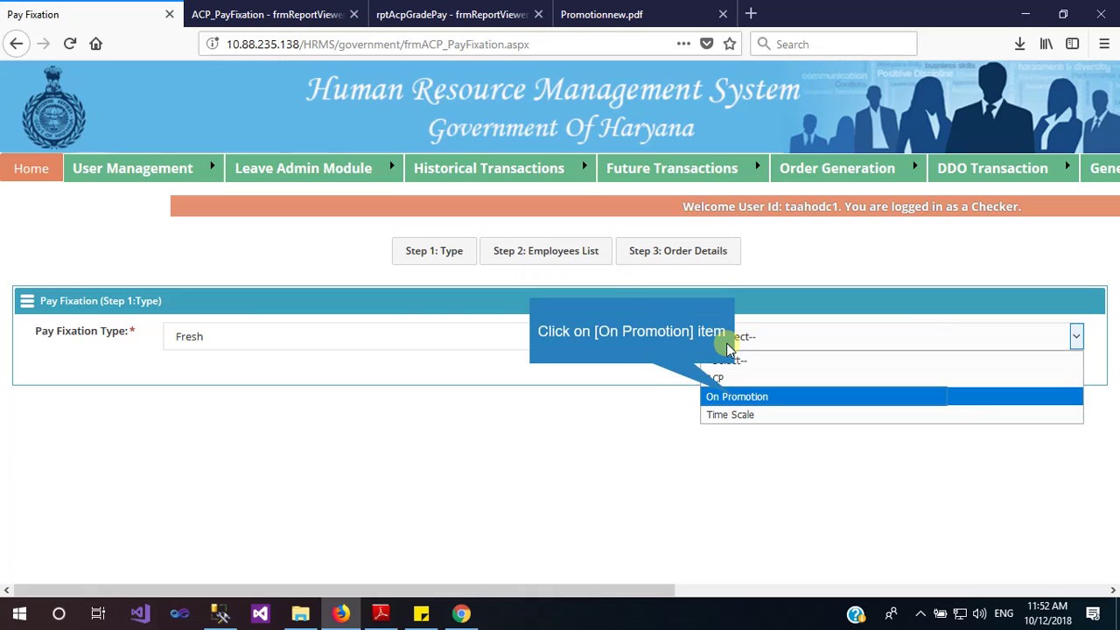
pyautogui.click(737, 398)
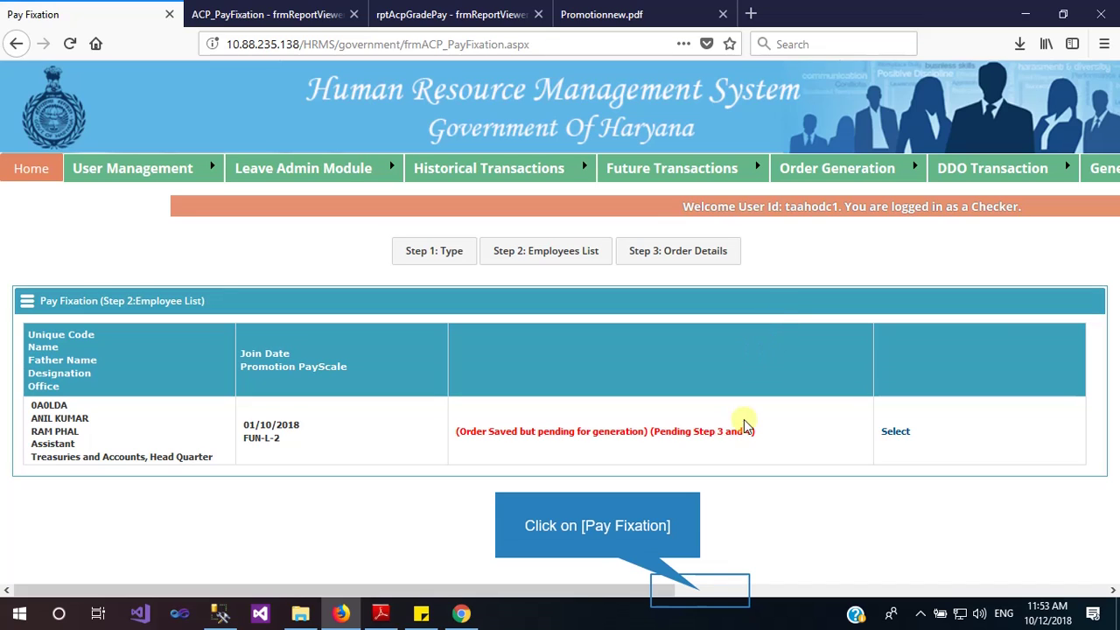
pyautogui.click(701, 593)
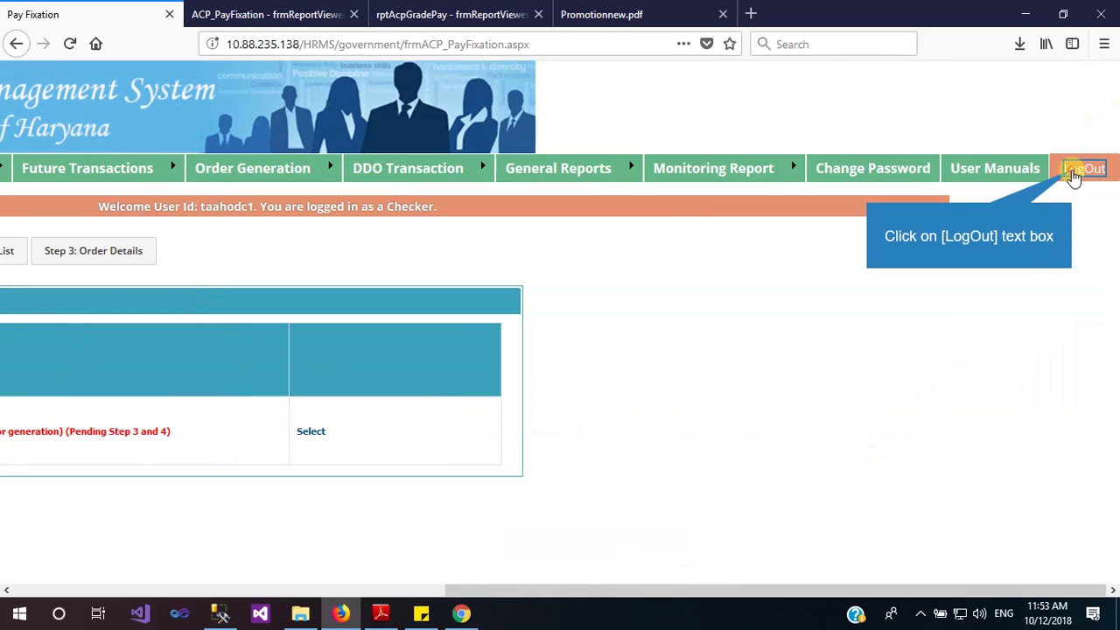
# Log out and set the login user type to Checker
pyautogui.click(1077, 171)
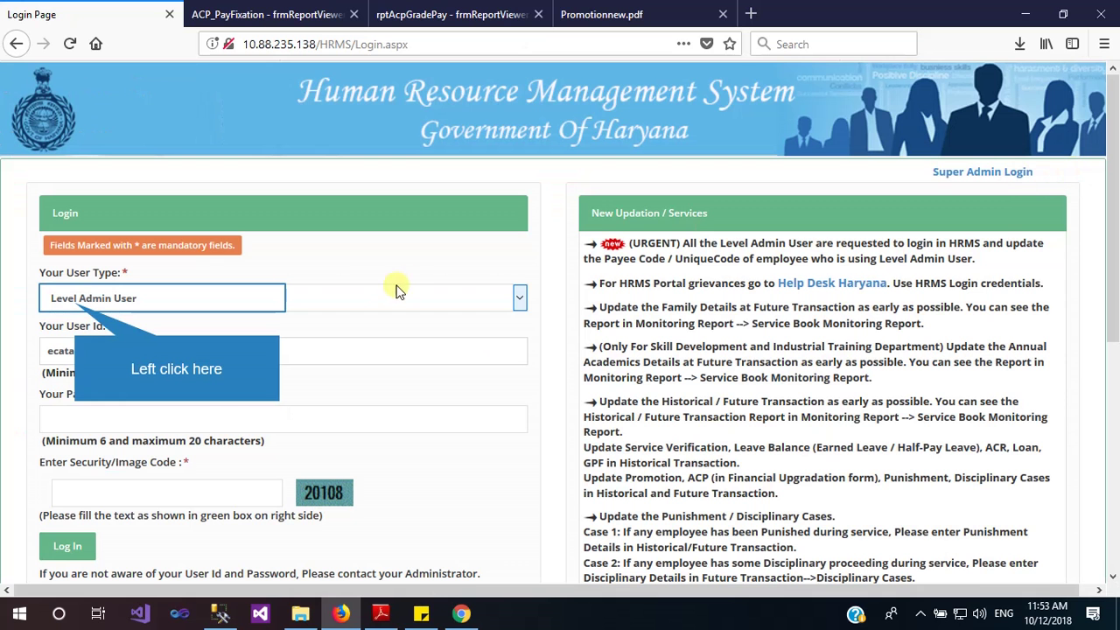
pyautogui.click(77, 305)
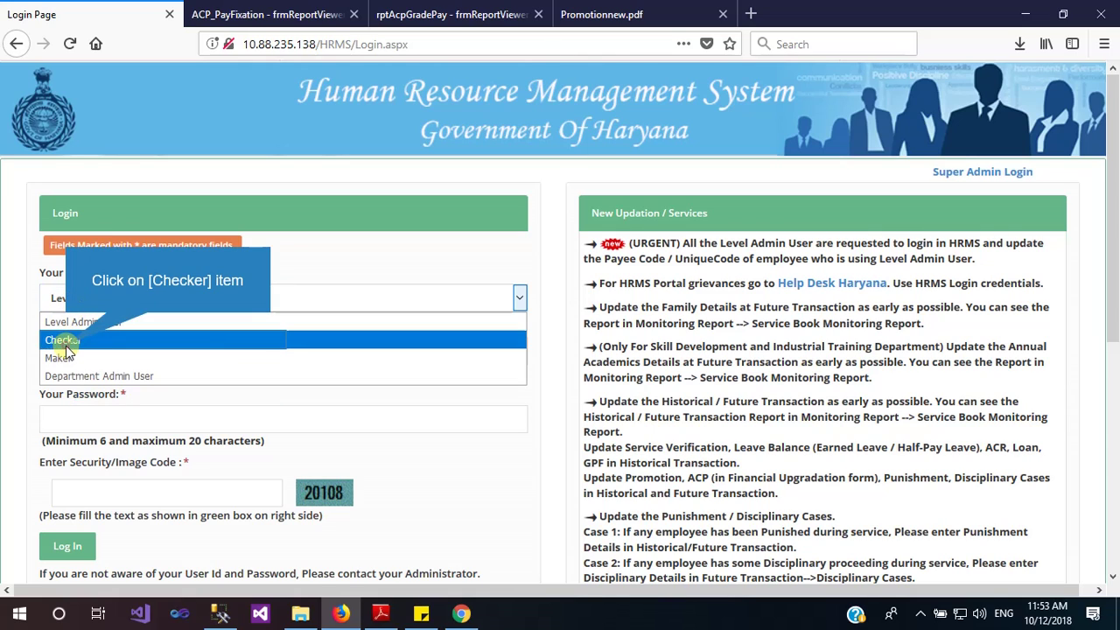
pyautogui.click(63, 341)
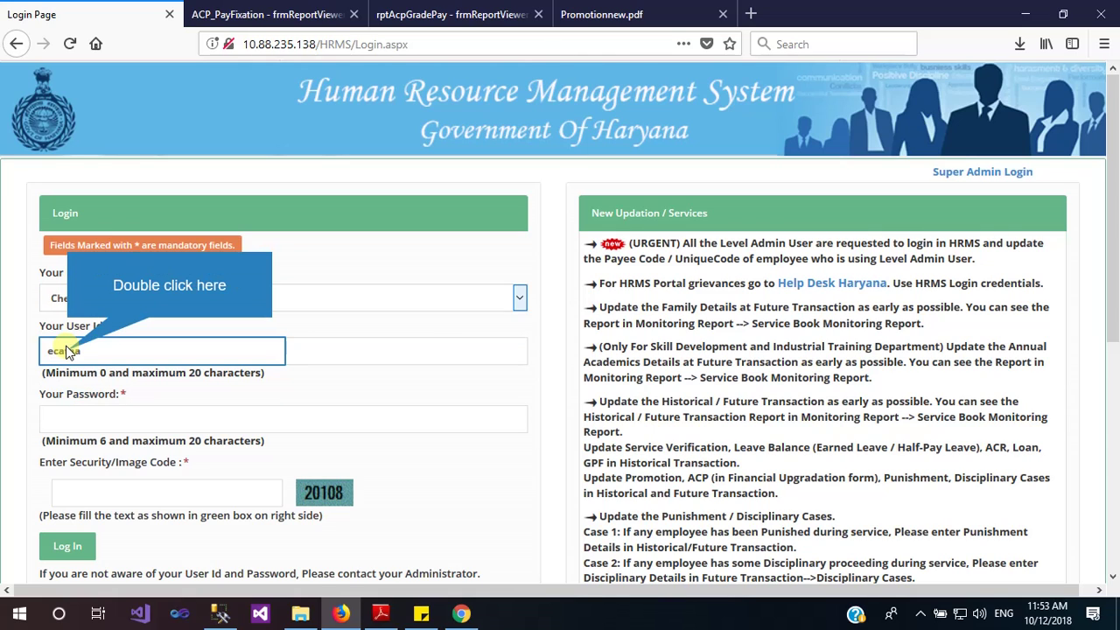
# Enter the other checker's user id, account password and security code, then log in
pyautogui.doubleClick(68, 350)
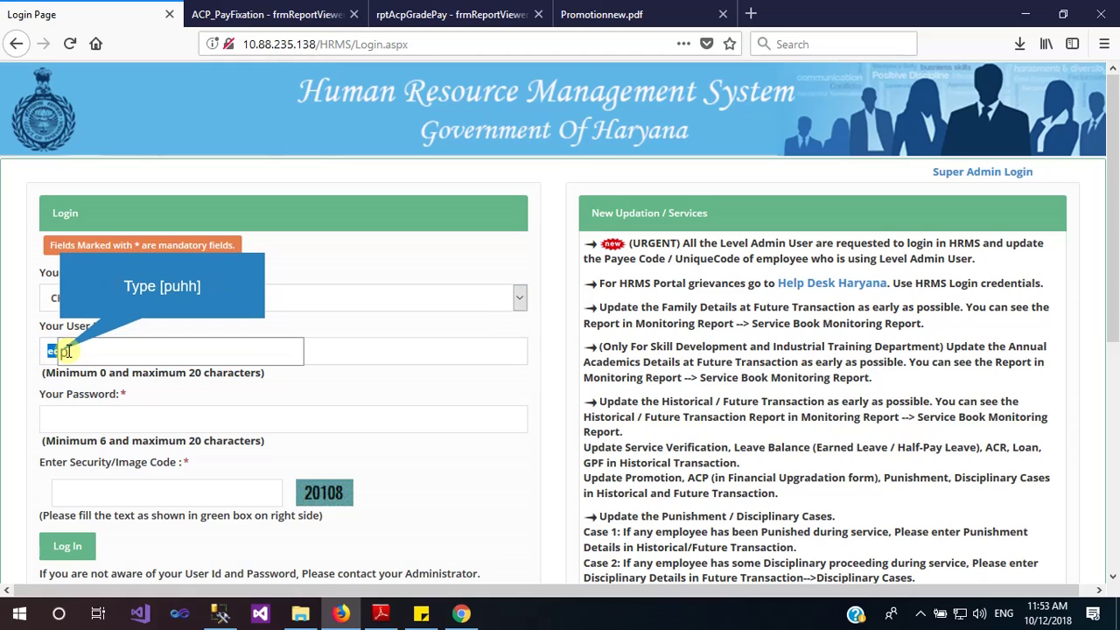
pyautogui.write('puhh')
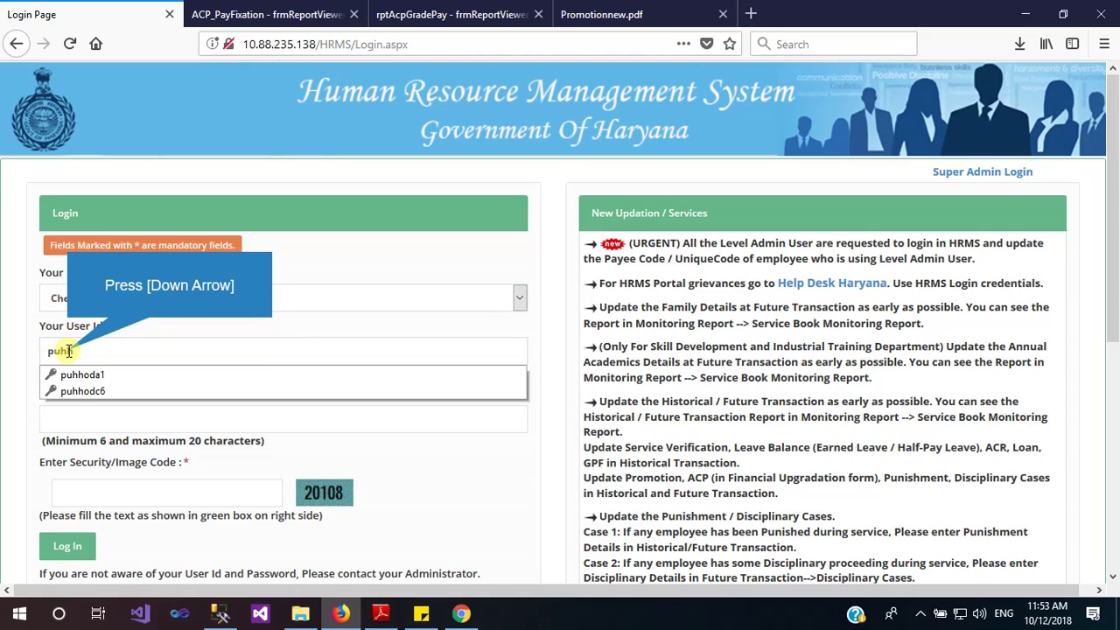
pyautogui.press('Down')
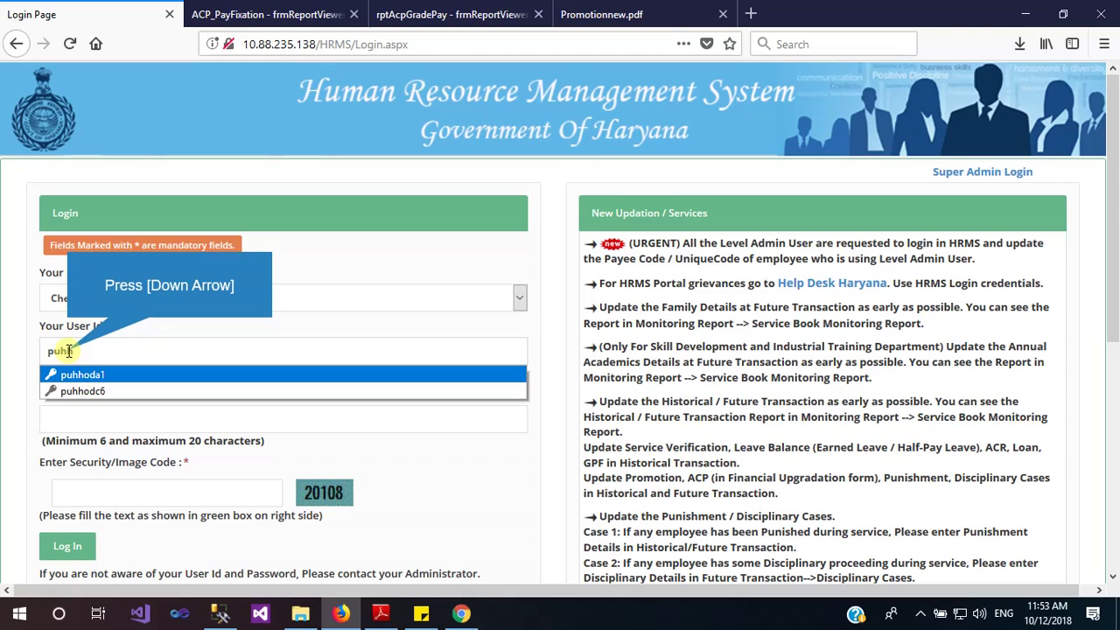
pyautogui.press('Down')
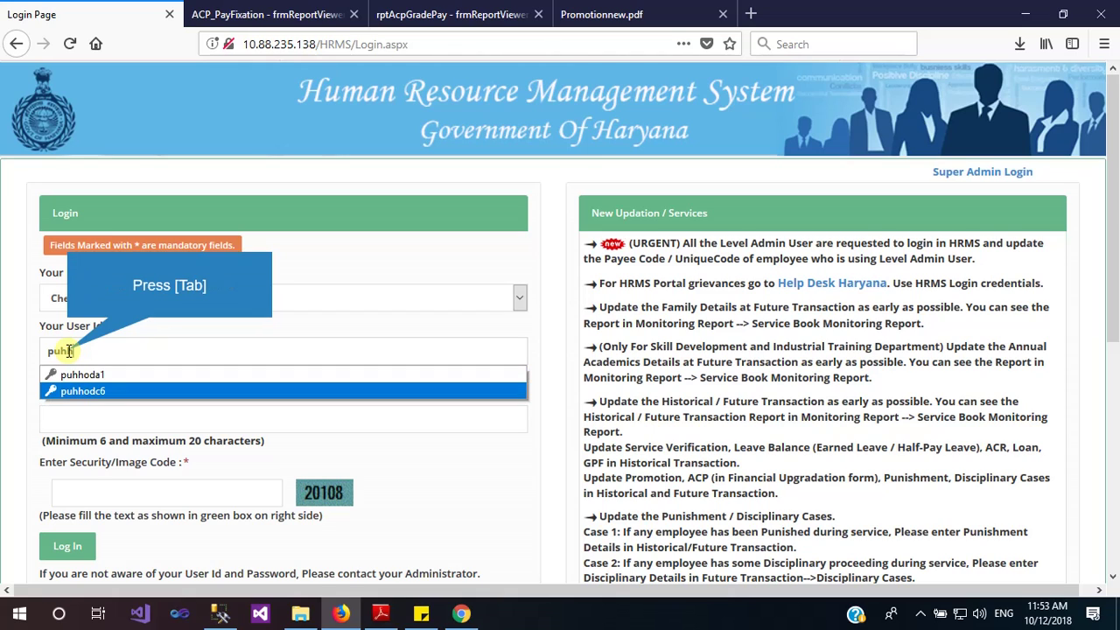
pyautogui.press('Tab')
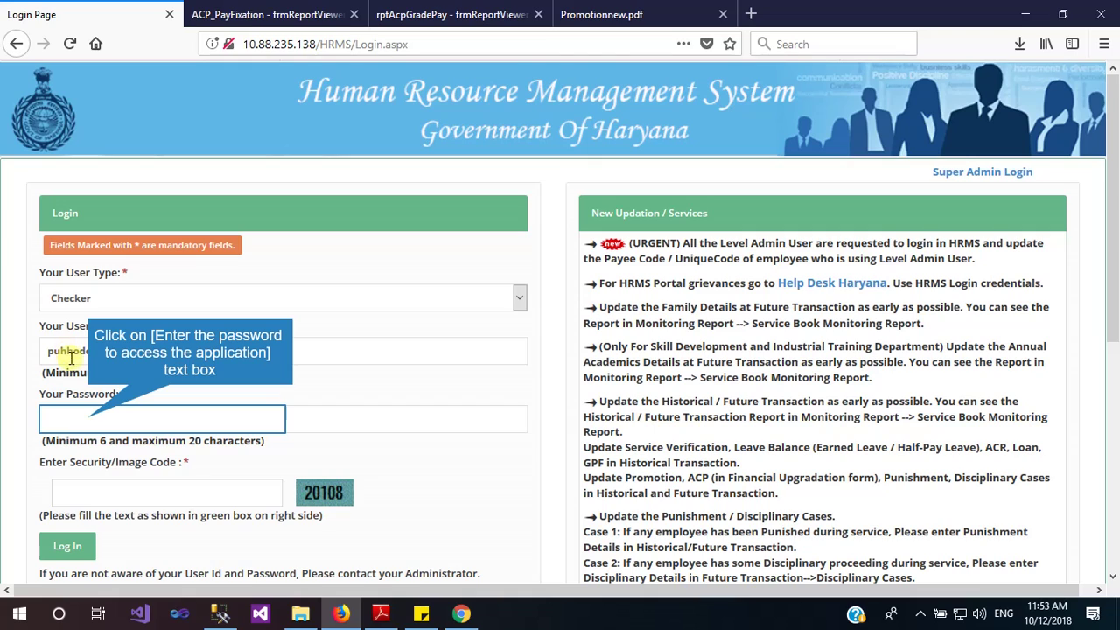
pyautogui.click(88, 417)
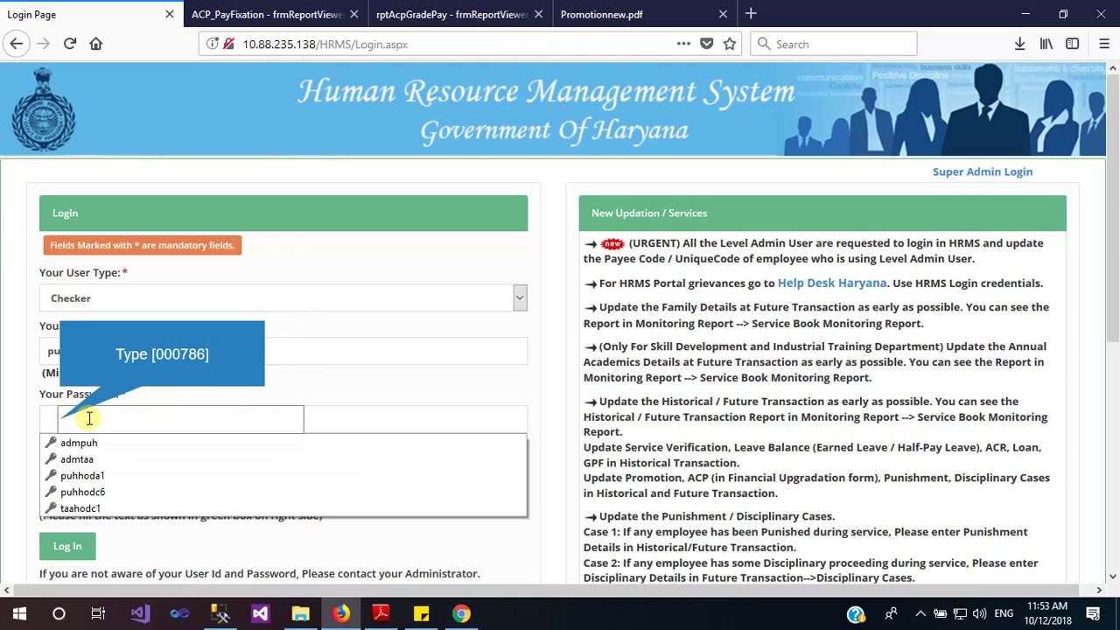
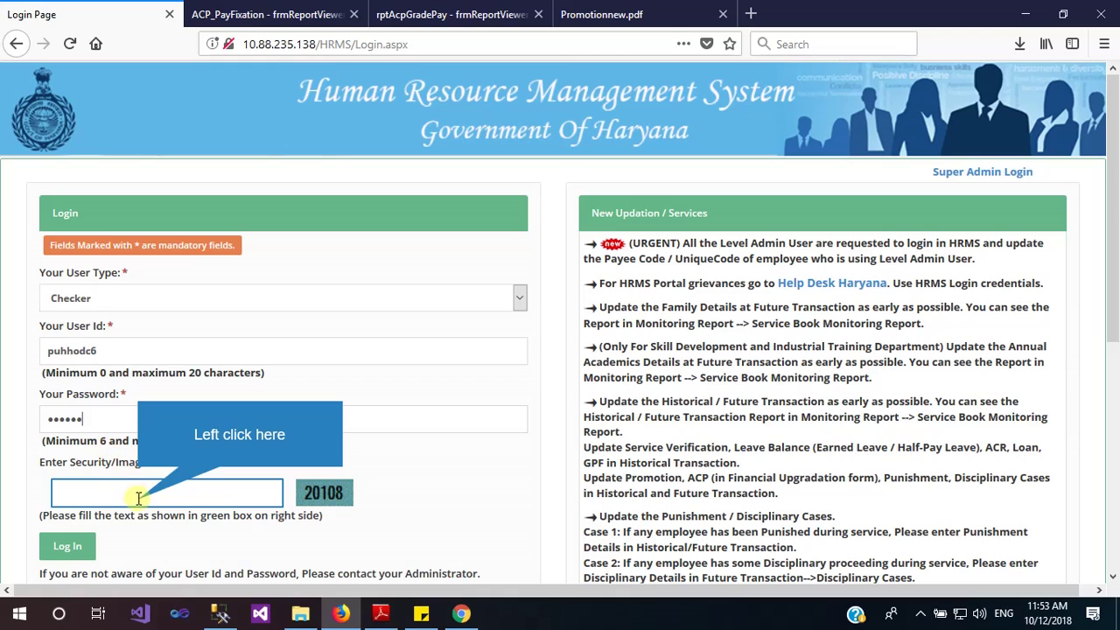
pyautogui.click(139, 493)
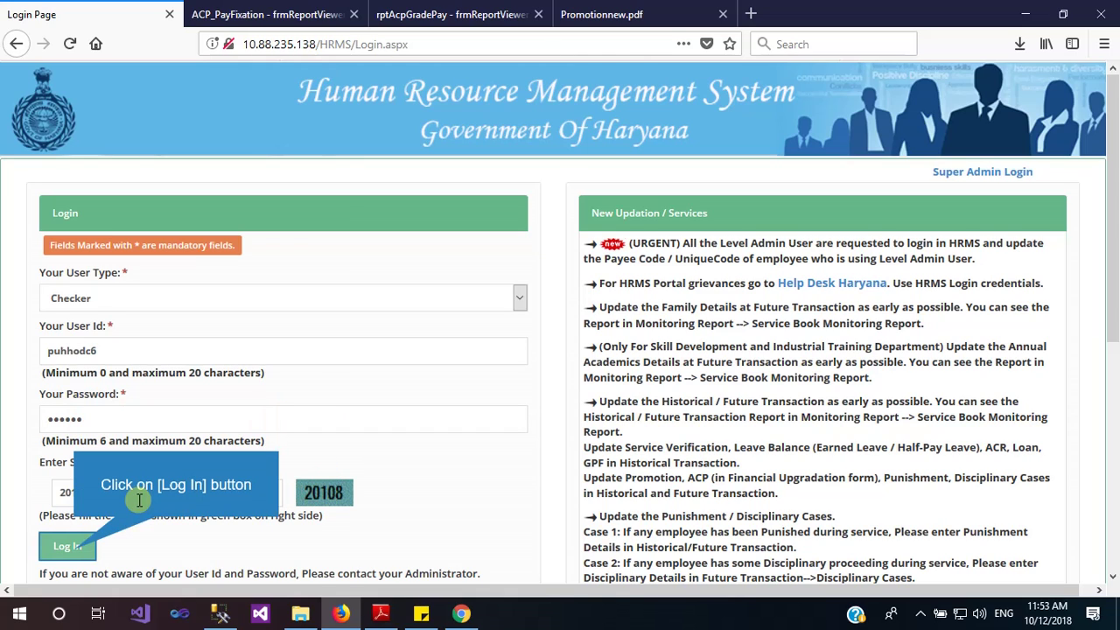
pyautogui.click(76, 556)
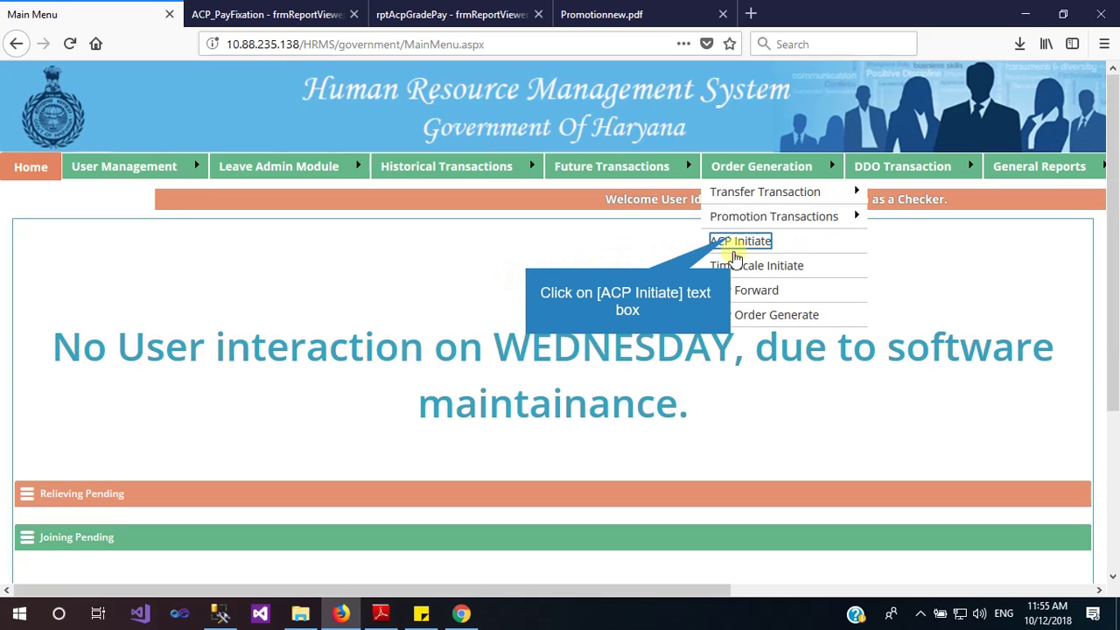
# Open ACP Initiate and highlight the Payee Code note and the Reason check
pyautogui.click(740, 243)
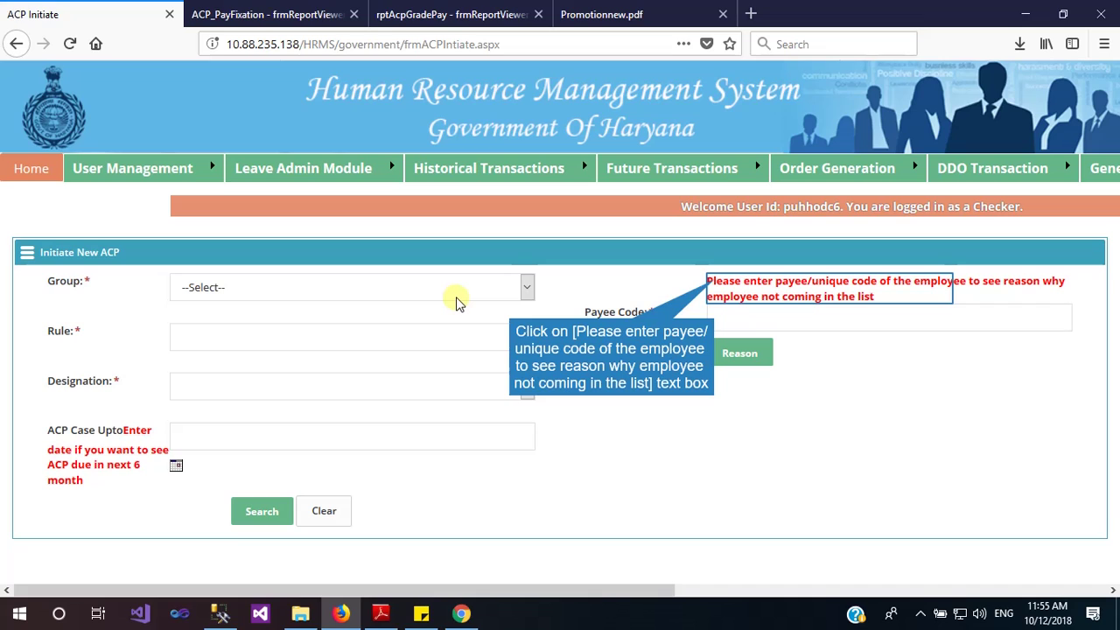
pyautogui.click(714, 281)
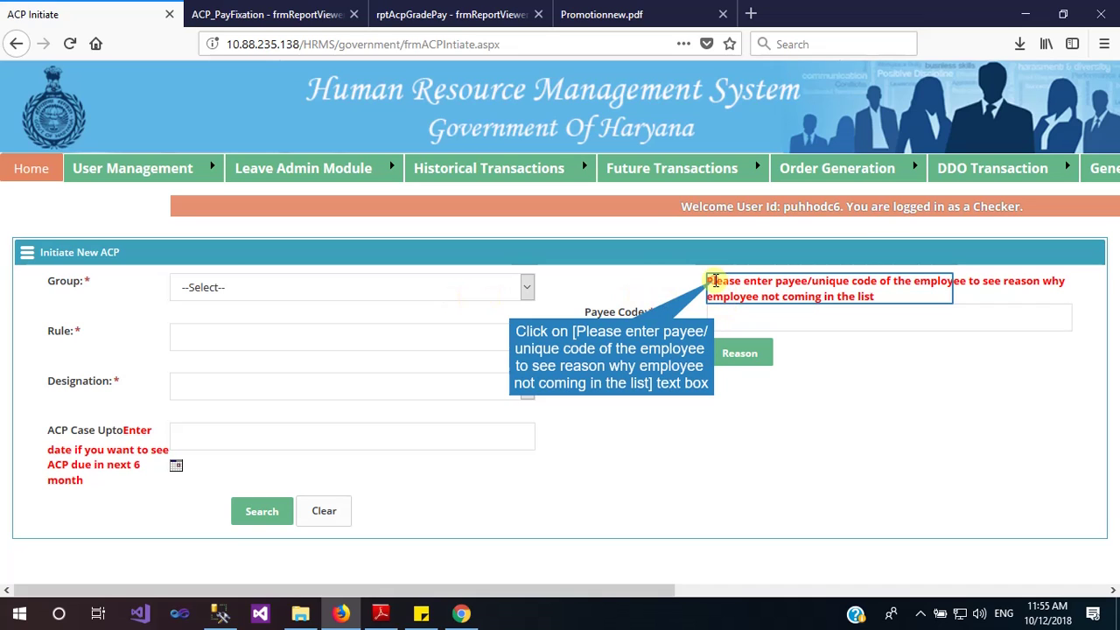
pyautogui.moveTo(714, 281); pyautogui.dragTo(873, 297)
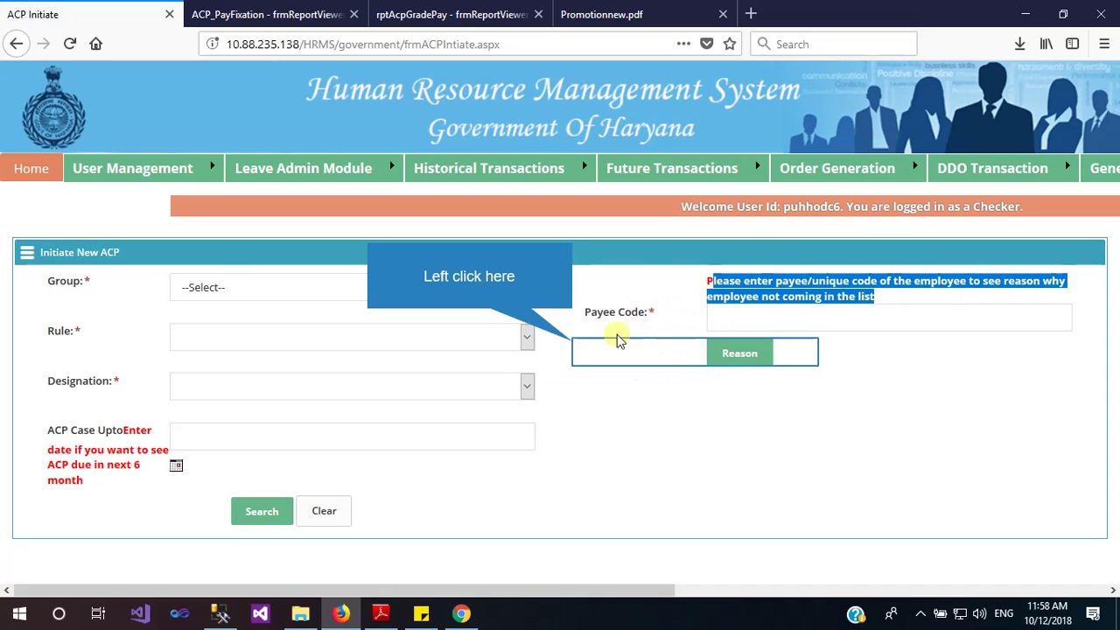
pyautogui.click(574, 345)
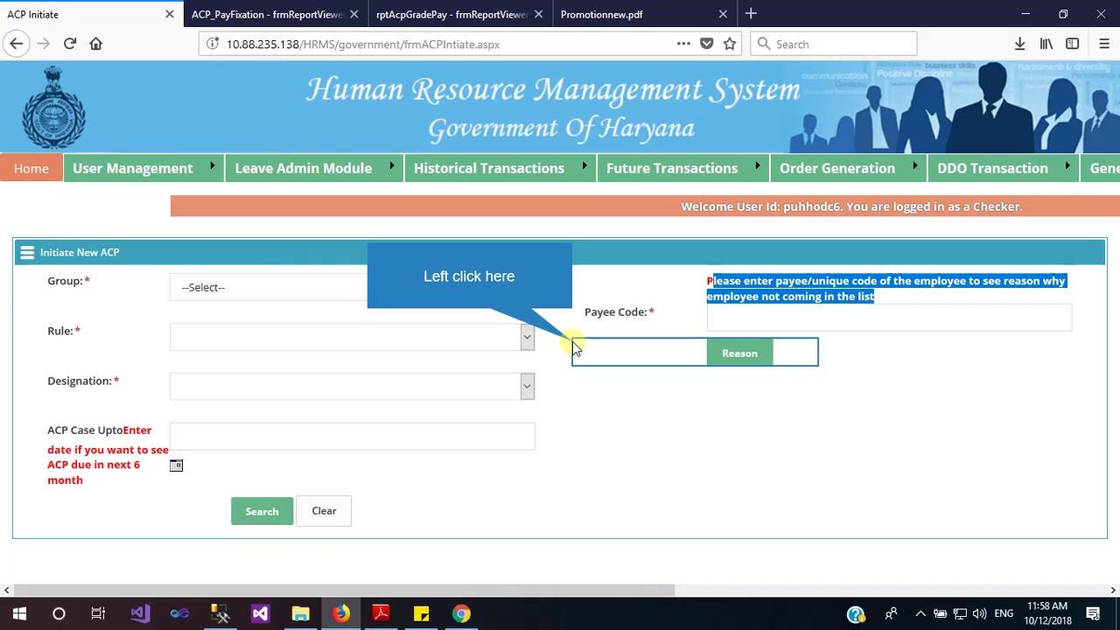
# Filter ACP cases by Group C, Circle Cadre Ministerial (Group C) S. Rules 1989 and Assistant designation
pyautogui.click(573, 346)
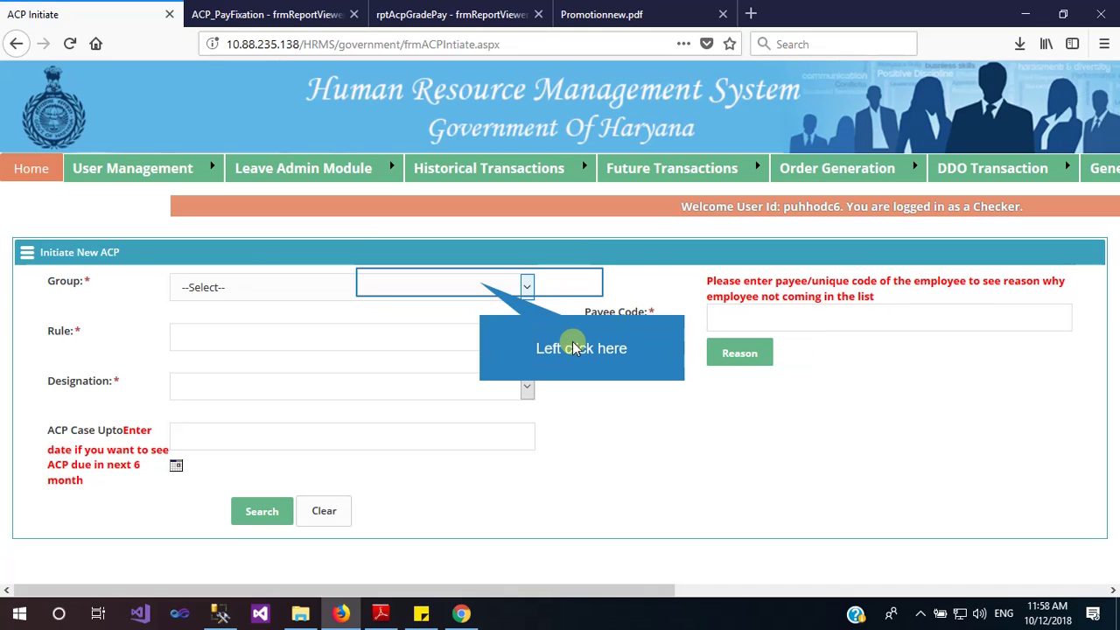
pyautogui.click(477, 282)
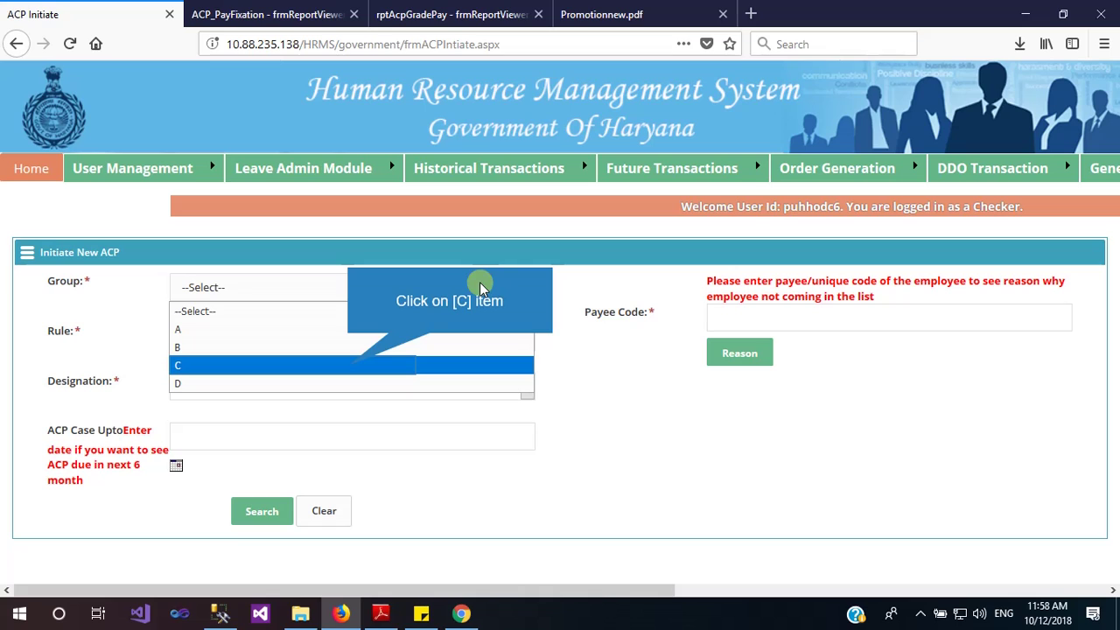
pyautogui.click(347, 368)
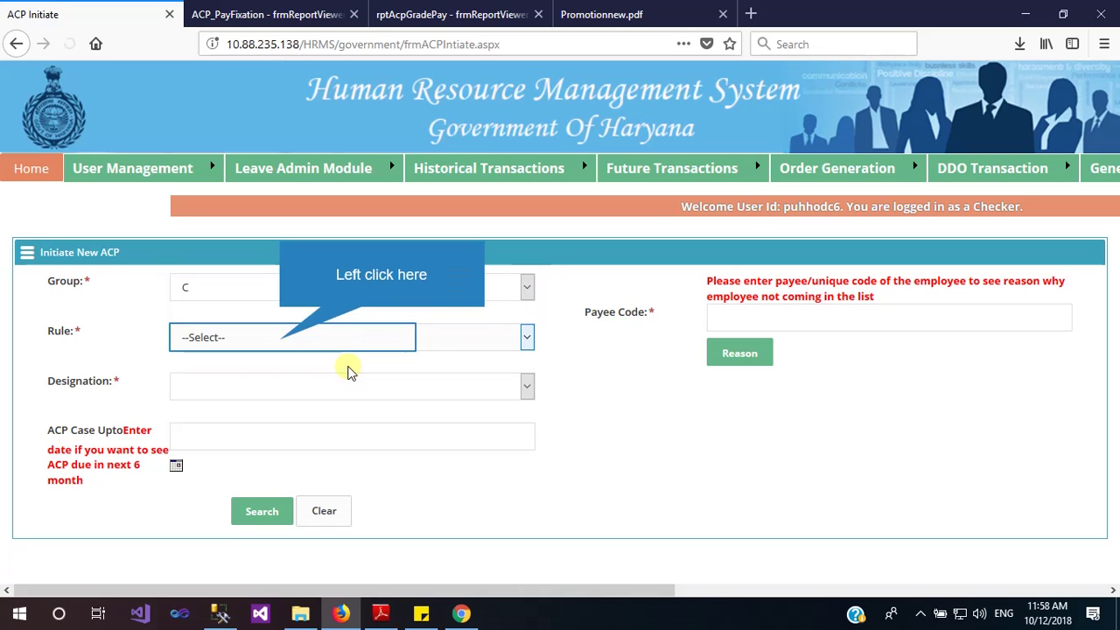
pyautogui.click(318, 357)
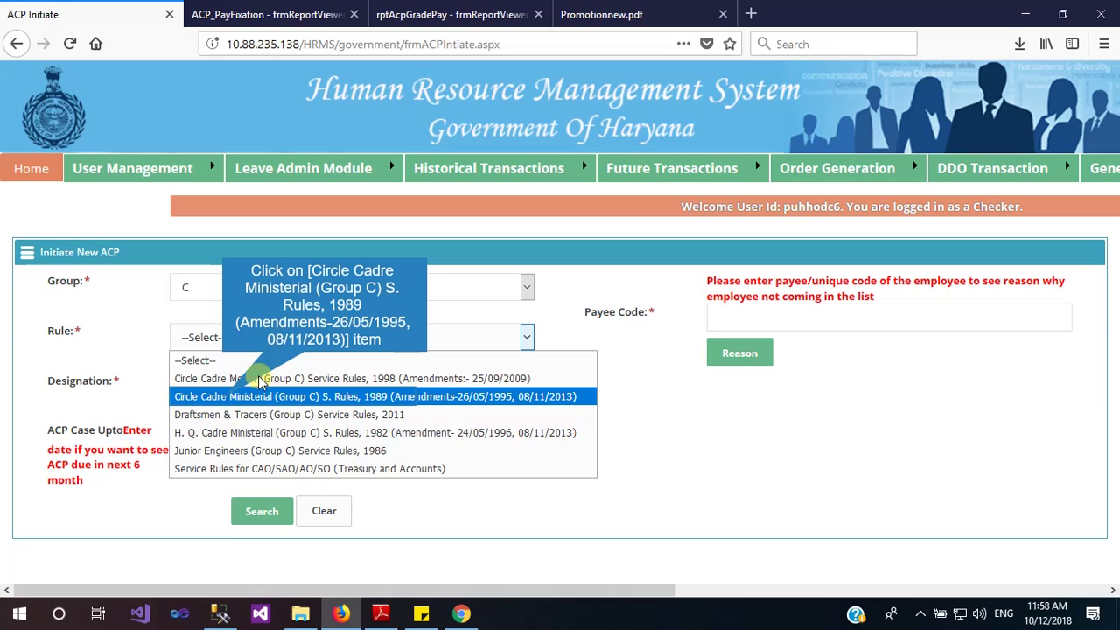
pyautogui.click(223, 404)
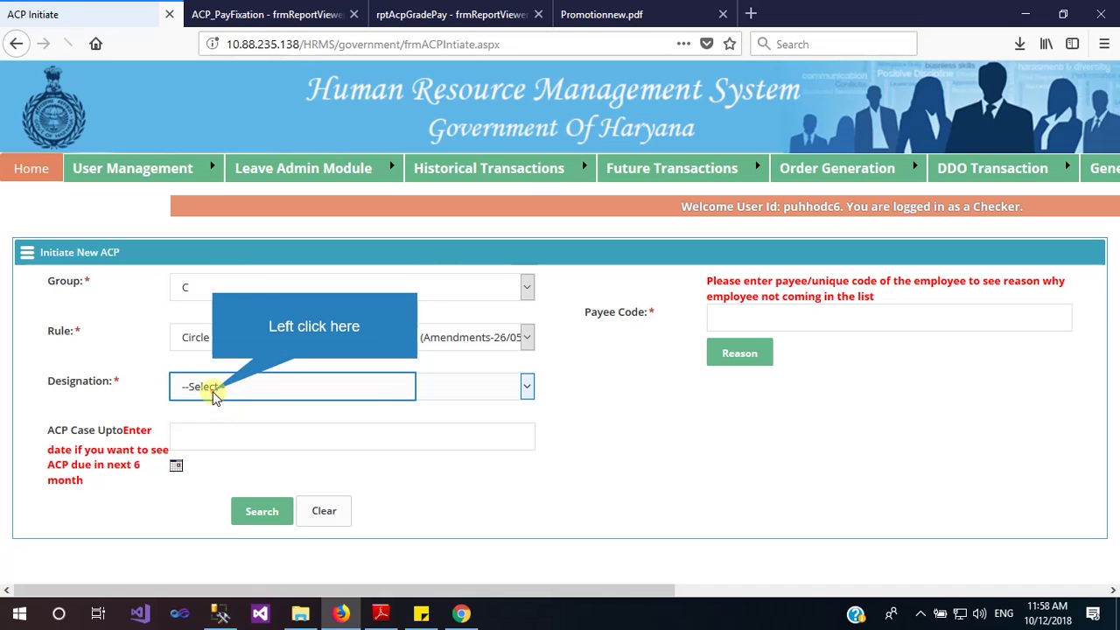
pyautogui.click(213, 390)
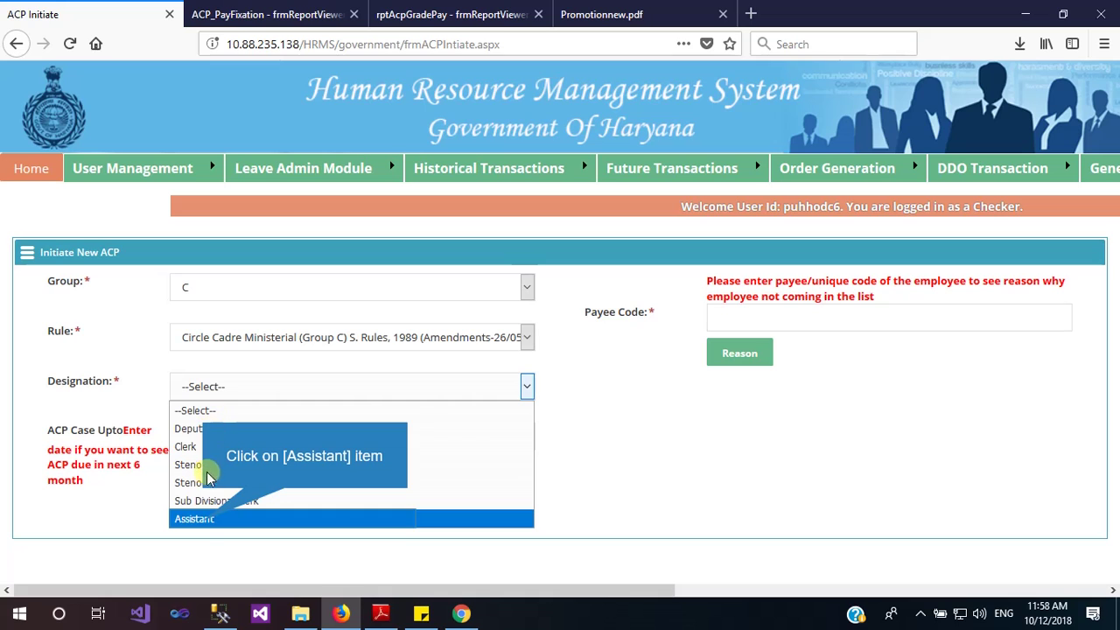
pyautogui.click(203, 522)
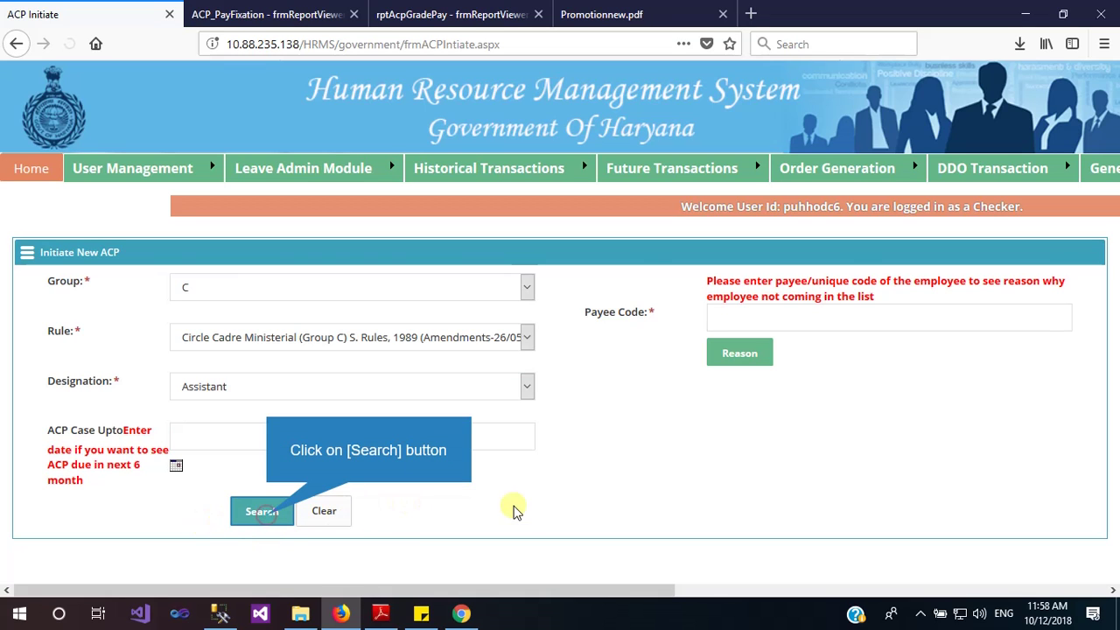
pyautogui.scroll(-3, 520, 503)
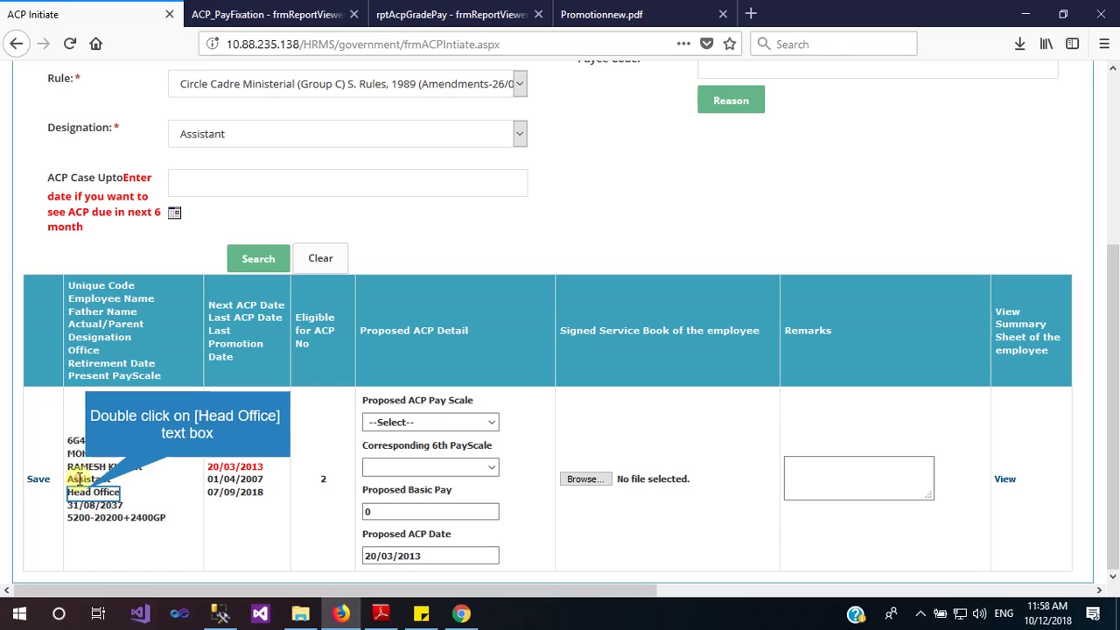
# Review the Assistant's Head Office posting, last ACP date and next ACP date 20/03/2013, then focus Proposed ACP Date
pyautogui.doubleClick(86, 492)
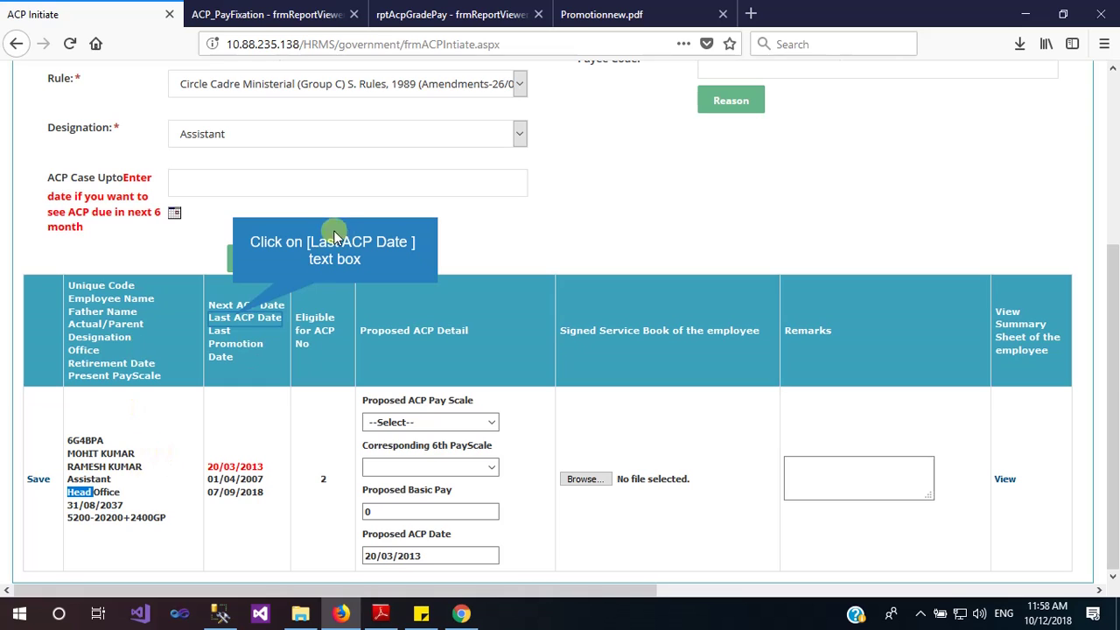
pyautogui.click(234, 317)
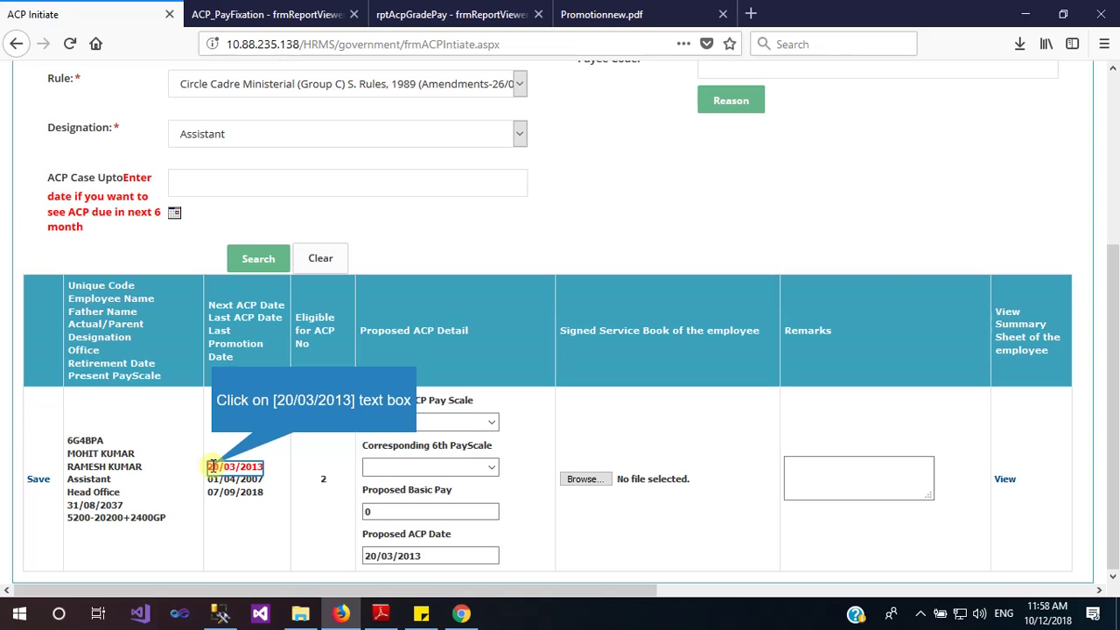
pyautogui.moveTo(210, 469); pyautogui.dragTo(269, 472)
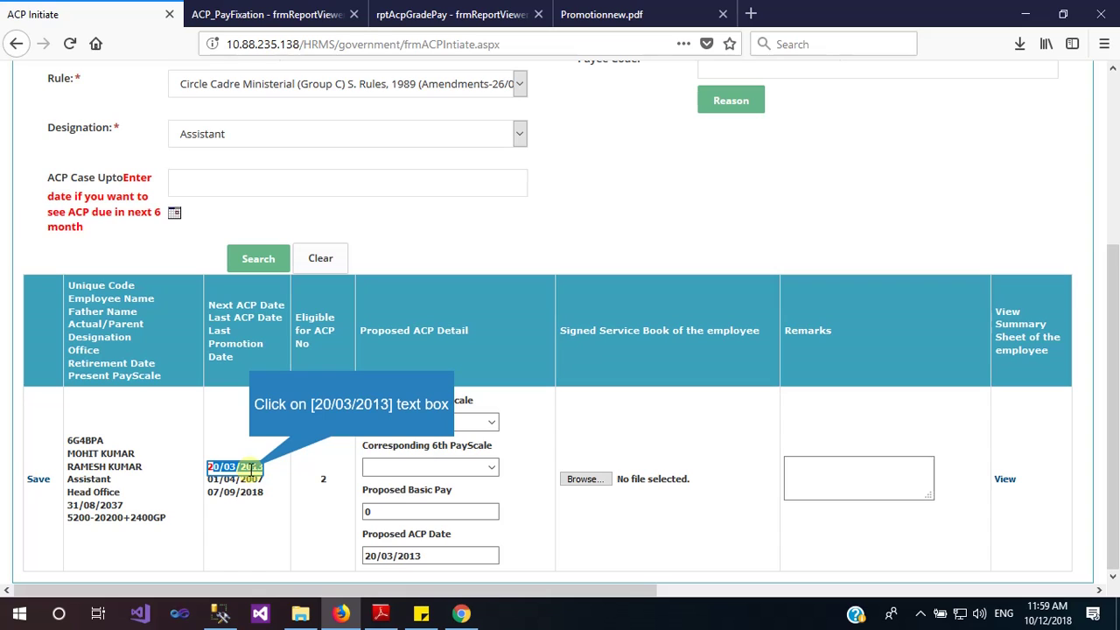
pyautogui.click(250, 470)
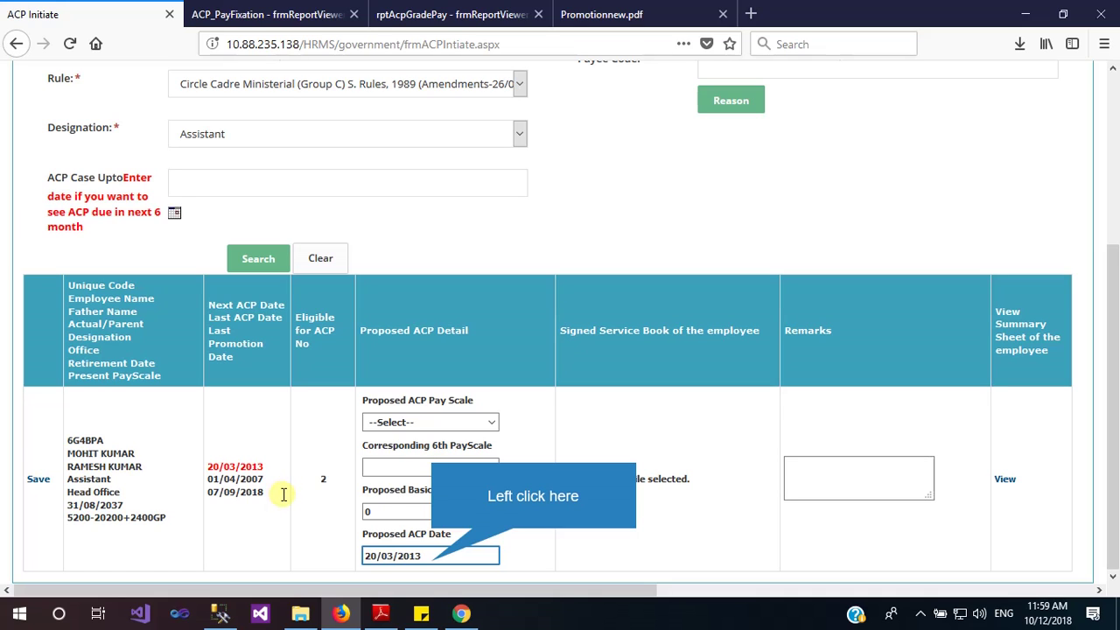
pyautogui.click(428, 561)
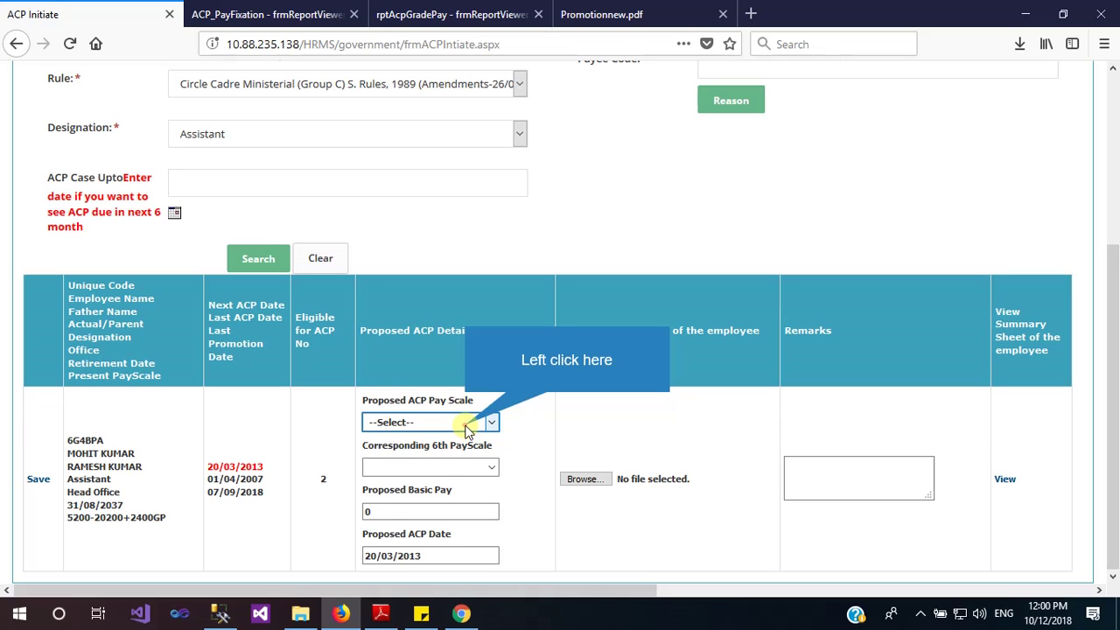
# Set proposed pay scale ACP-L-6, 6th pay scale 9300-34800+3200GP and proposed basic pay 42000
pyautogui.click(467, 422)
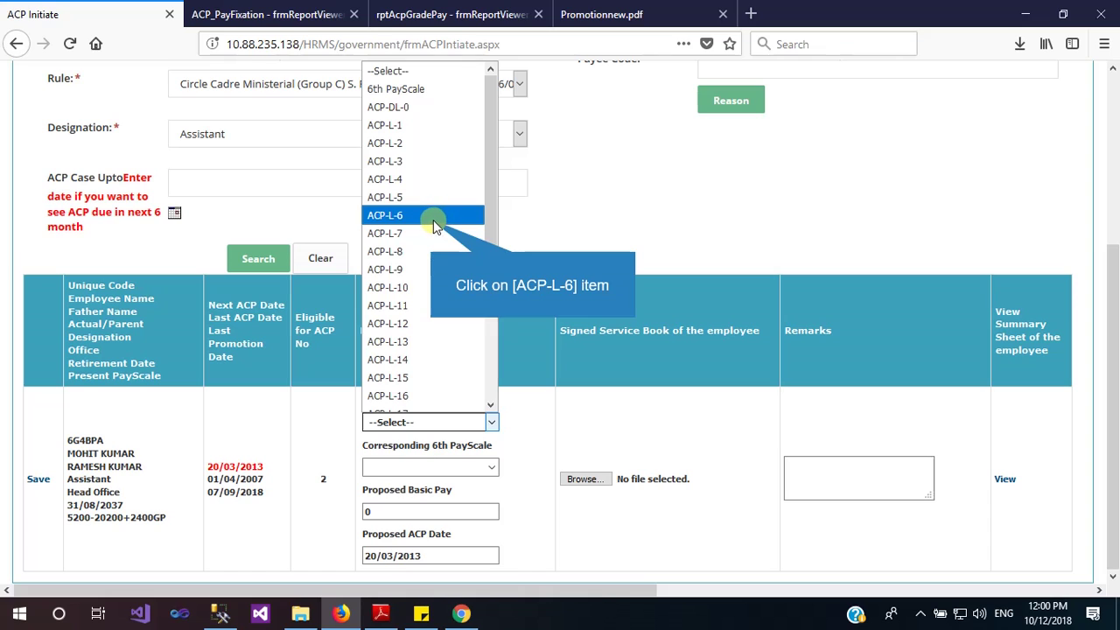
pyautogui.click(432, 225)
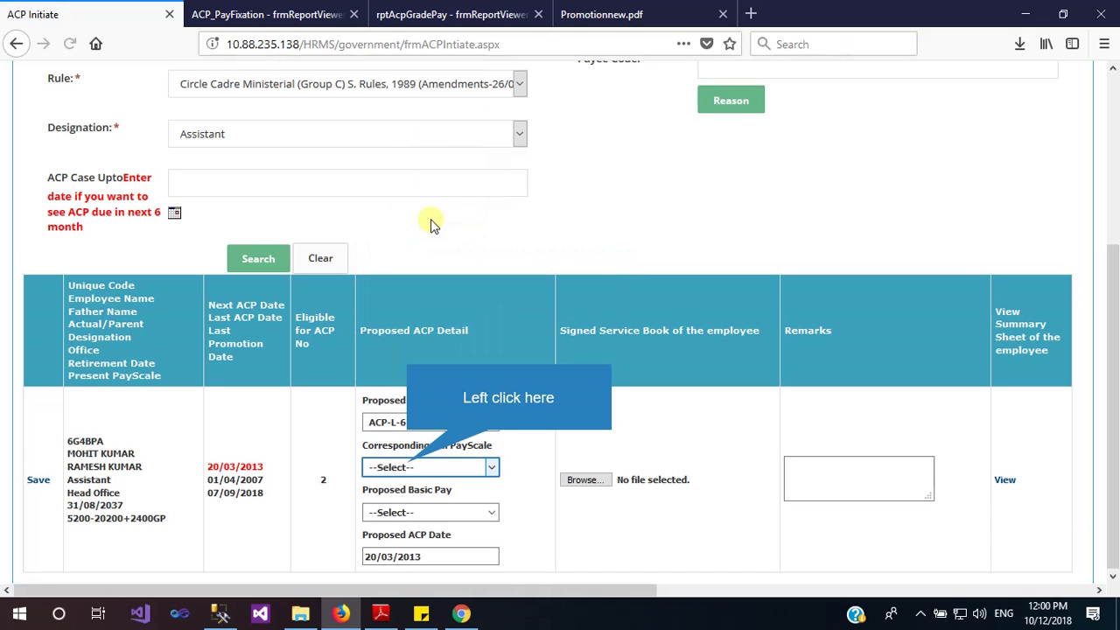
pyautogui.click(406, 467)
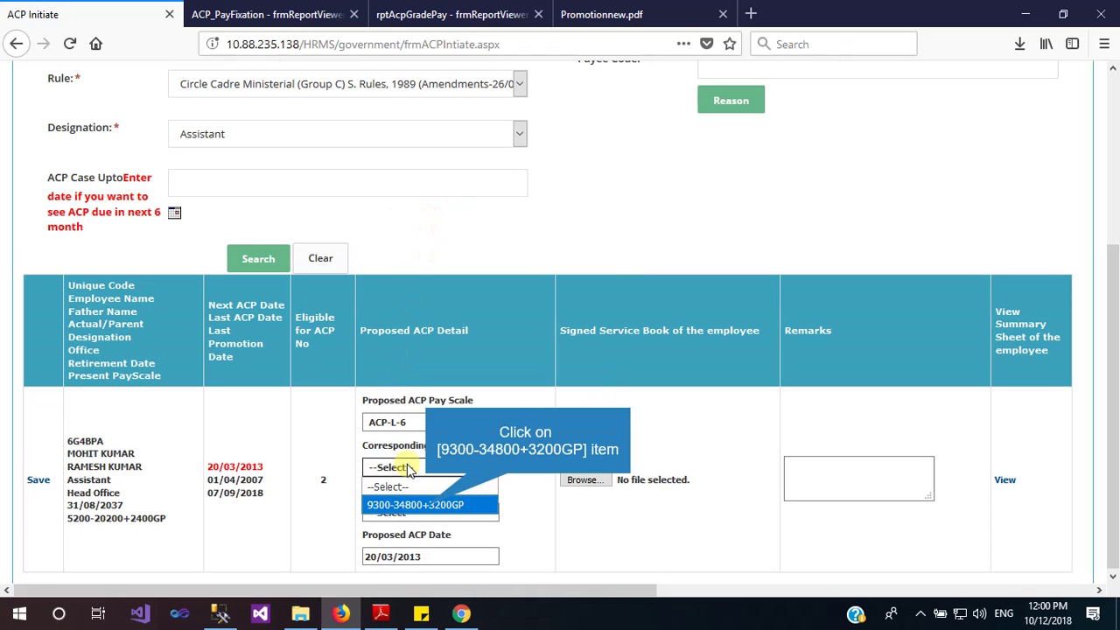
pyautogui.click(429, 507)
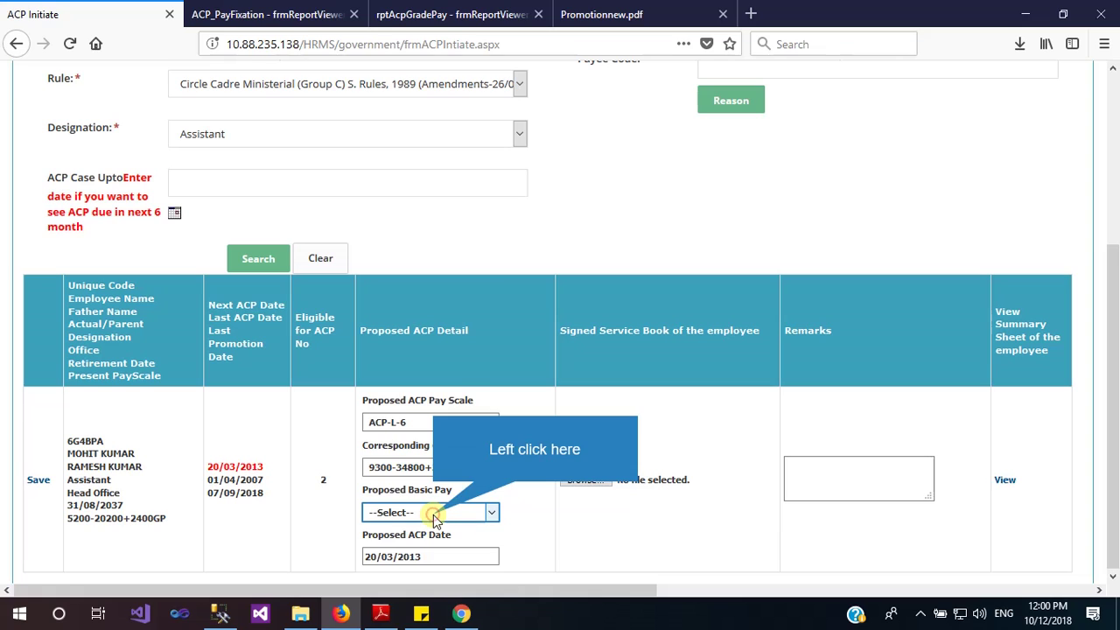
pyautogui.click(434, 513)
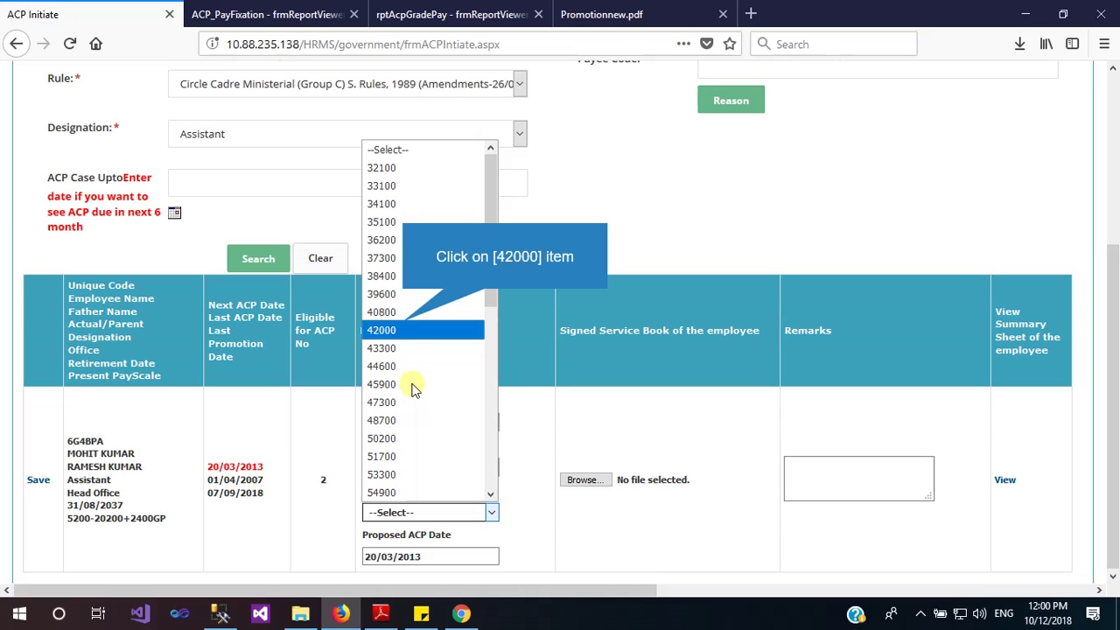
pyautogui.click(404, 329)
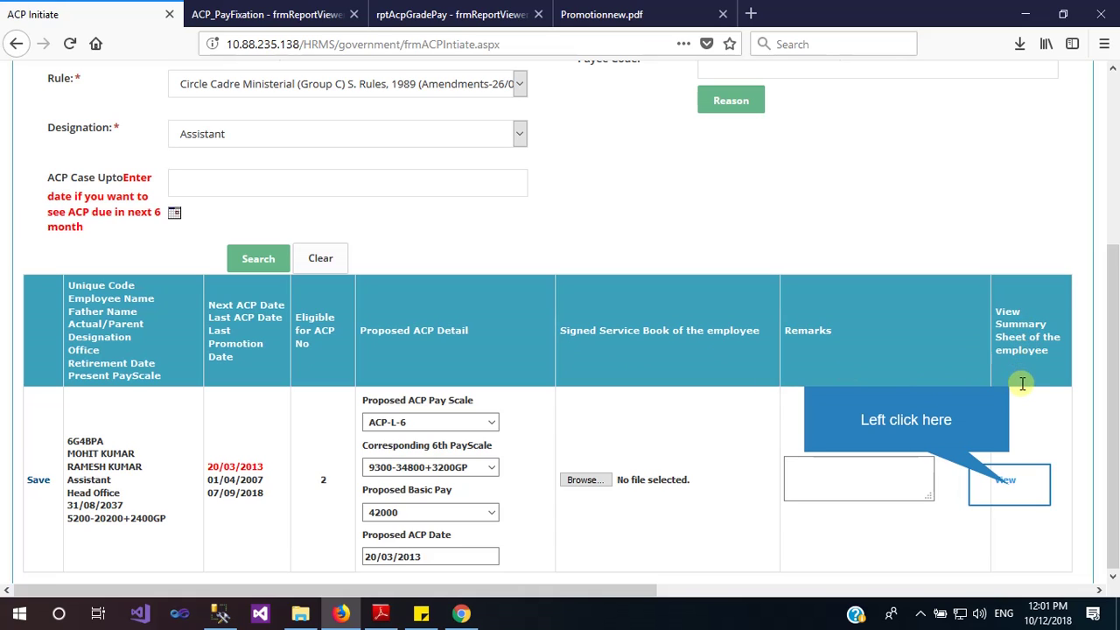
# Open the employee's summary sheet report and review its service verification details
pyautogui.click(1006, 481)
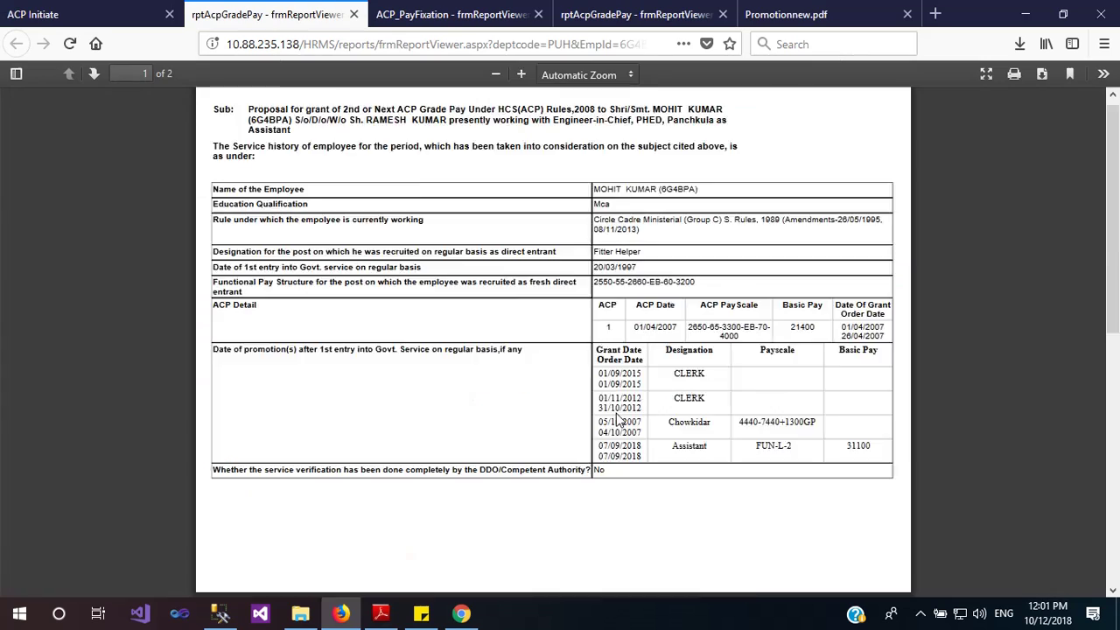
pyautogui.scroll(-5, 617, 420)
pyautogui.scroll(-2, 617, 420)
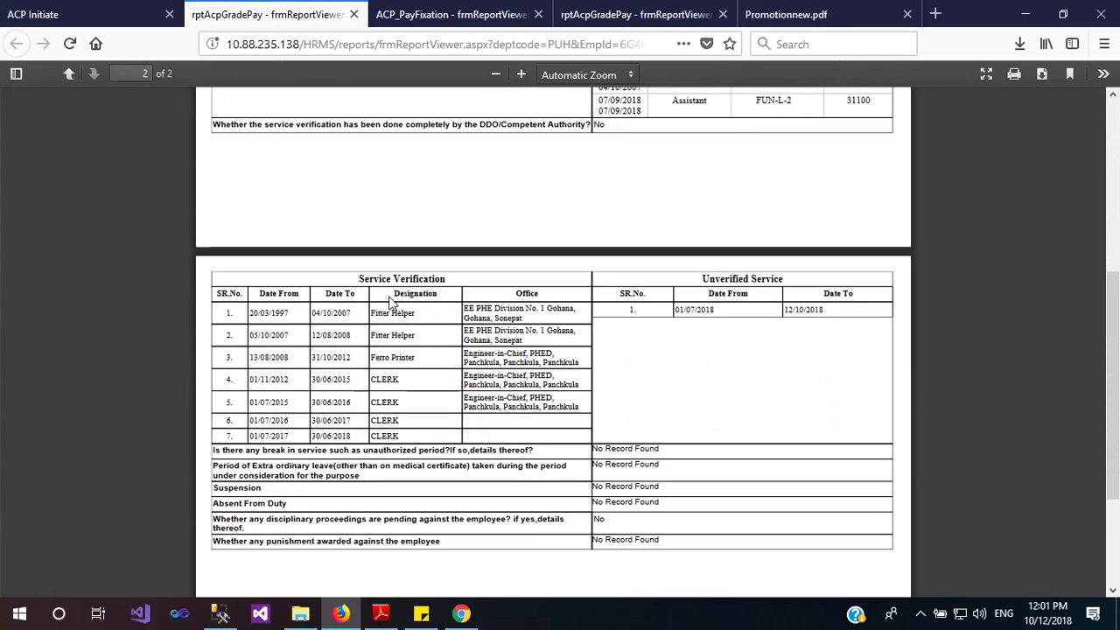
pyautogui.scroll(-3, 386, 423)
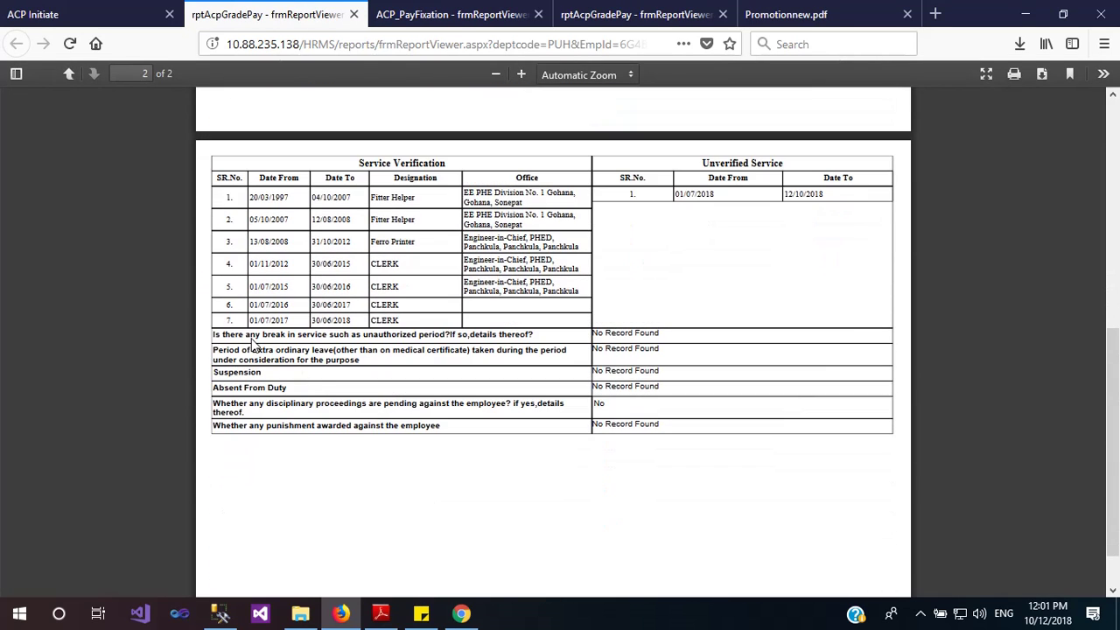
pyautogui.moveTo(246, 336); pyautogui.dragTo(330, 336)
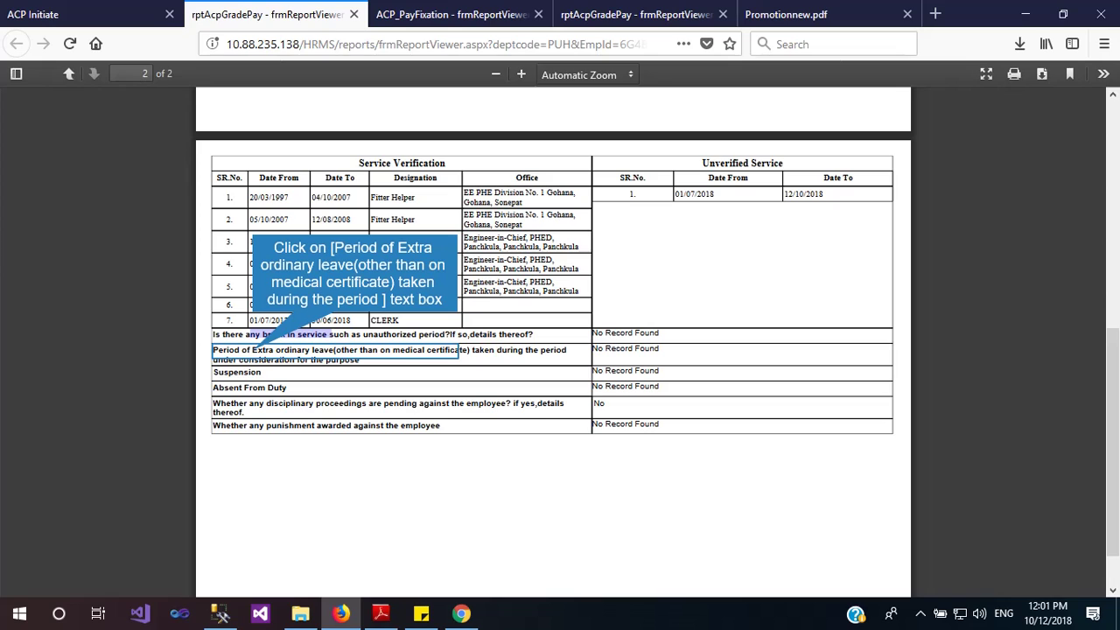
pyautogui.click(331, 371)
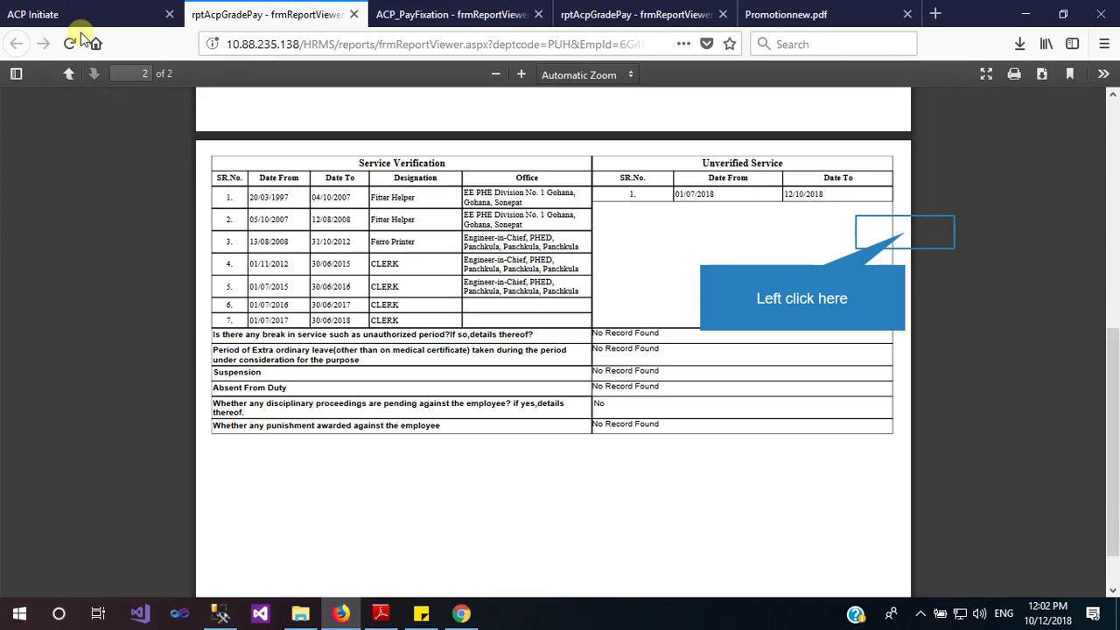
# Cancel printing and save the report as ACPProcessingReport.pdf
pyautogui.click(907, 238)
pyautogui.click(1012, 77)
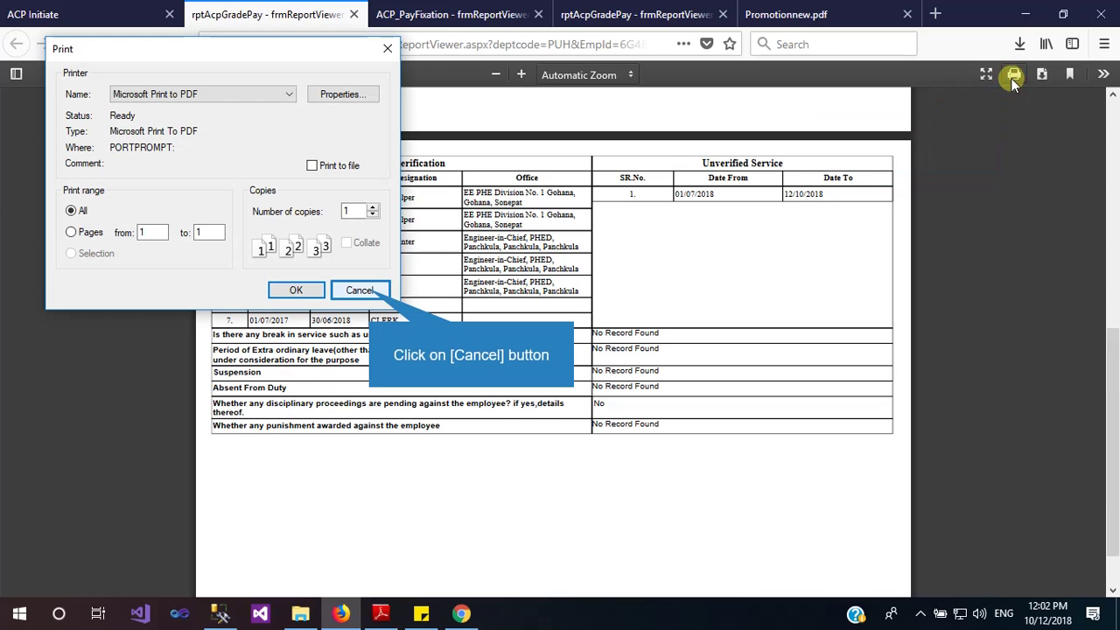
pyautogui.click(360, 291)
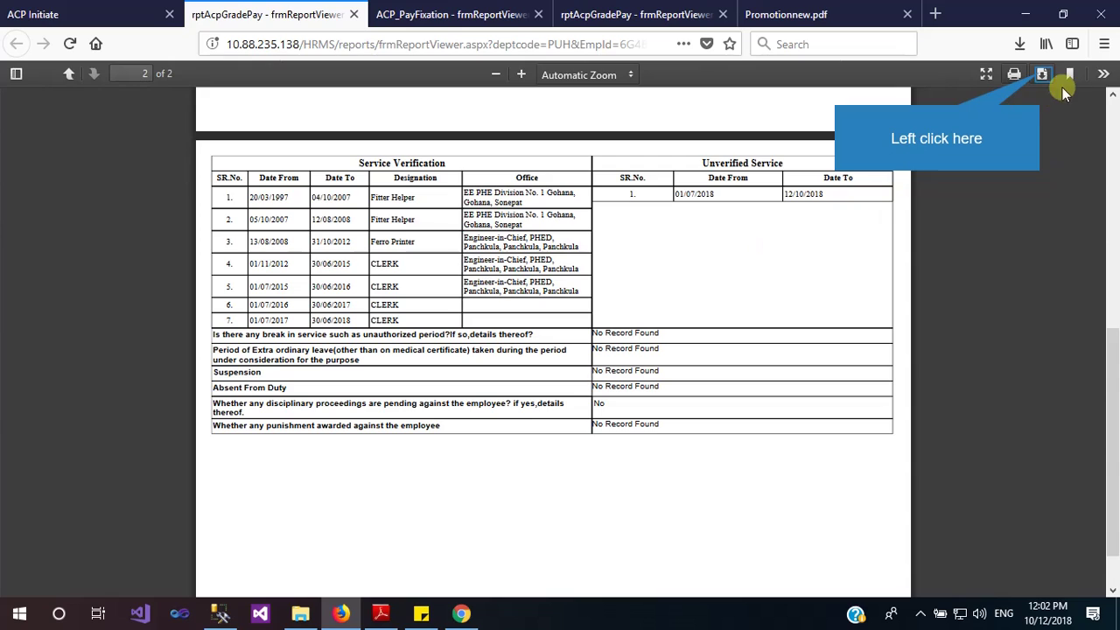
pyautogui.click(1042, 75)
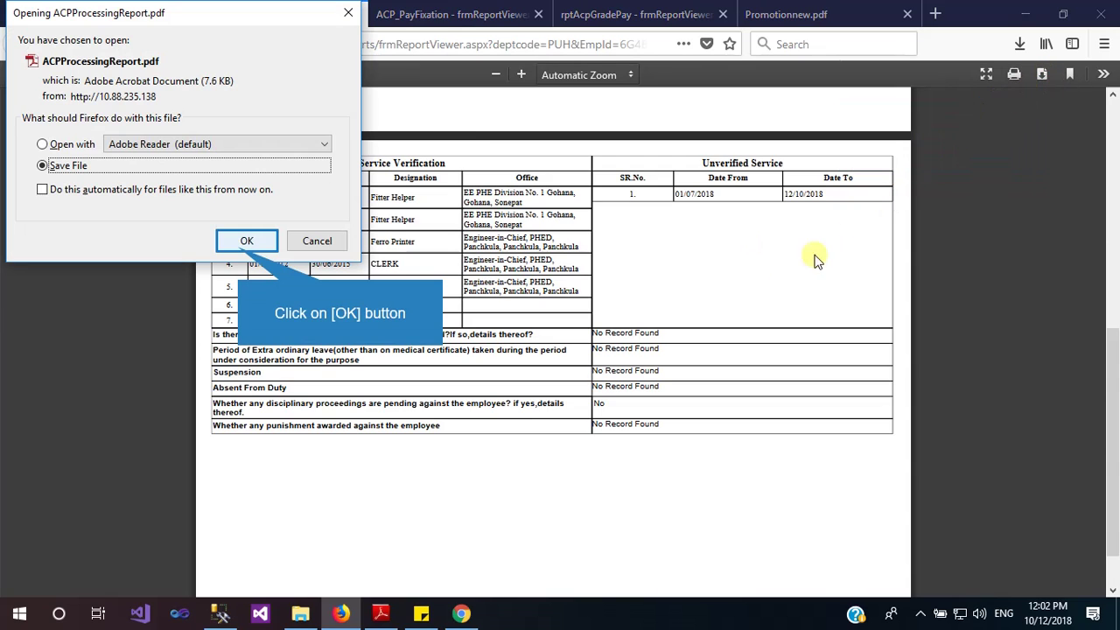
pyautogui.click(242, 245)
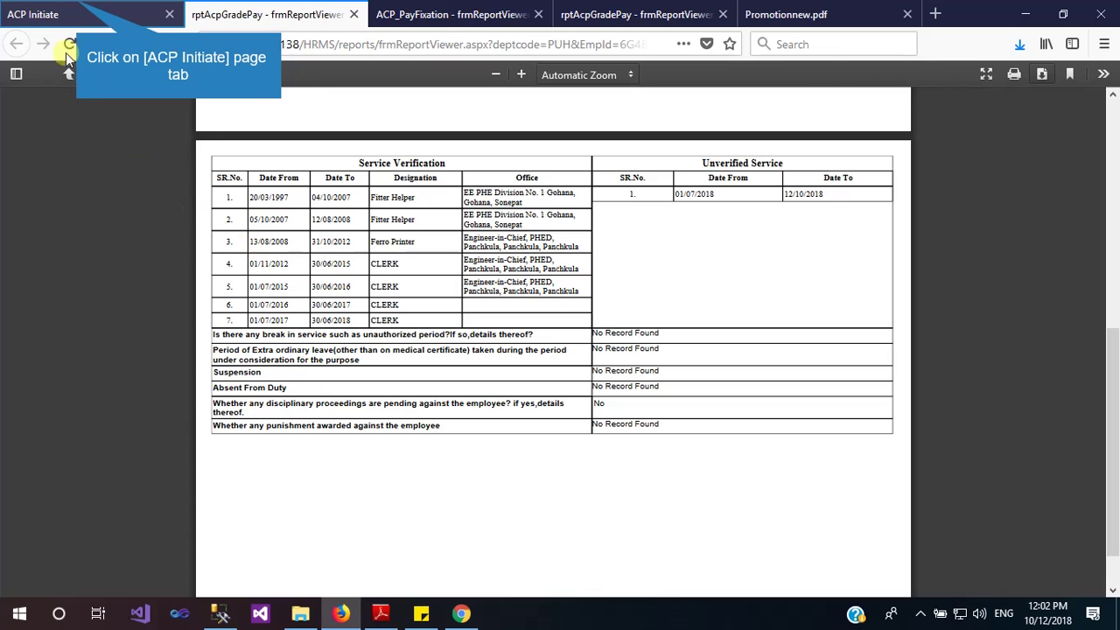
# Attach 6G4BPA_PayFixOrder.pdf from Downloads as the signed service book and save the ACP case
pyautogui.click(79, 7)
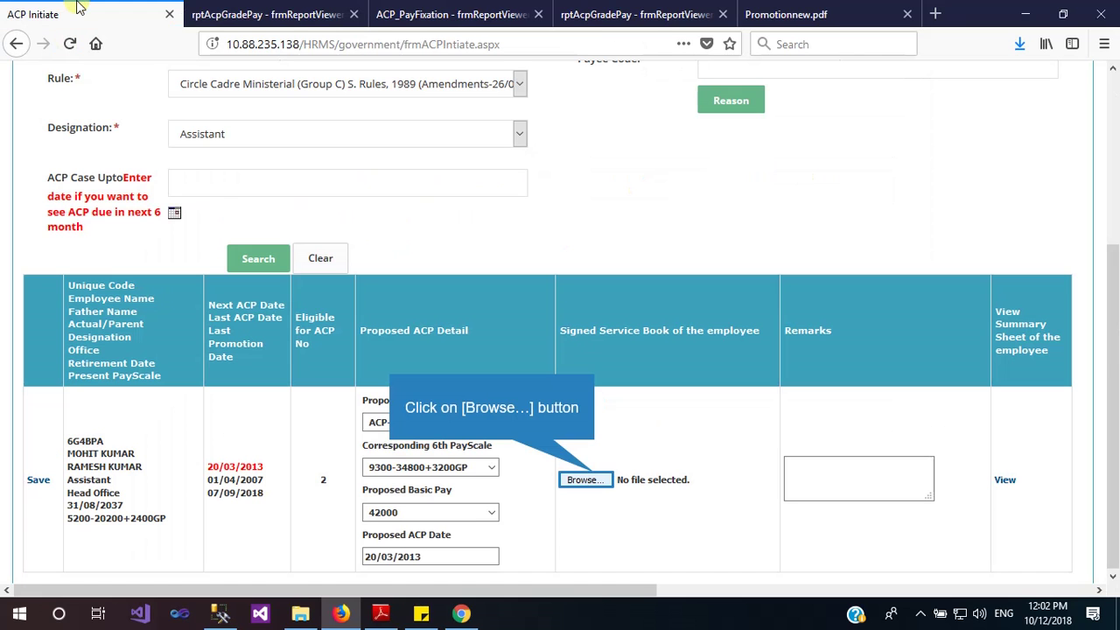
pyautogui.click(595, 480)
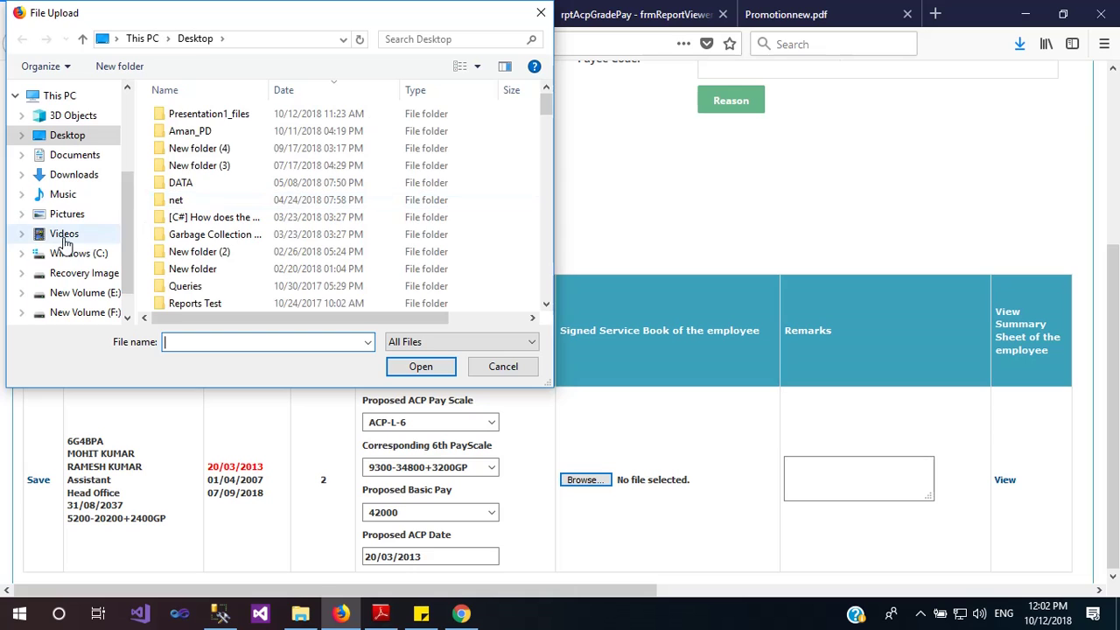
pyautogui.click(74, 175)
pyautogui.scroll(-2, 350, 163)
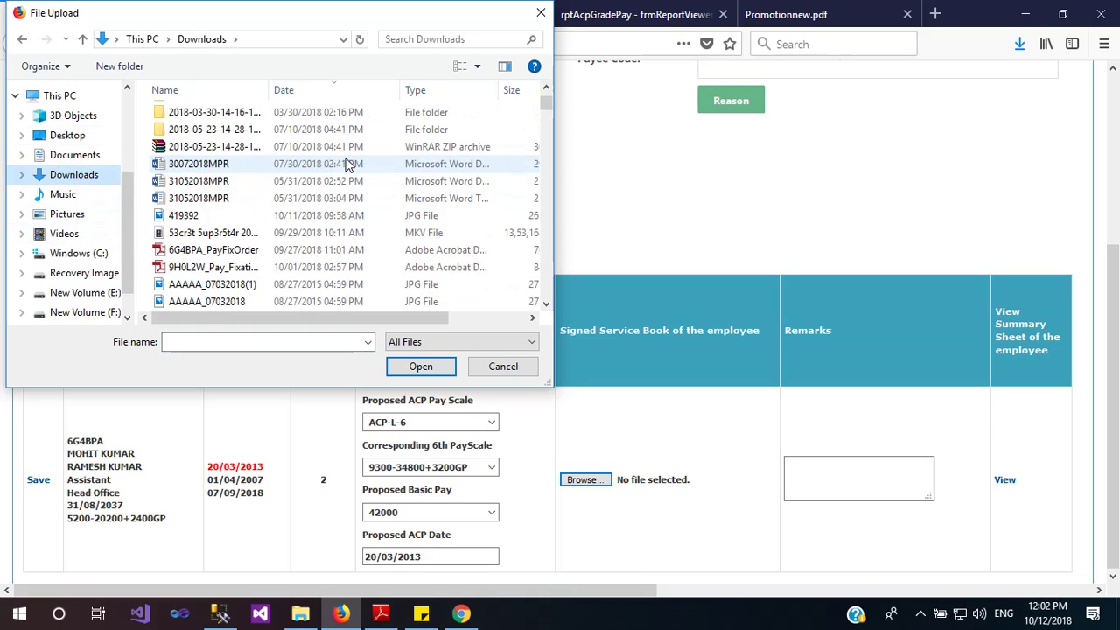
pyautogui.scroll(2, 271, 220)
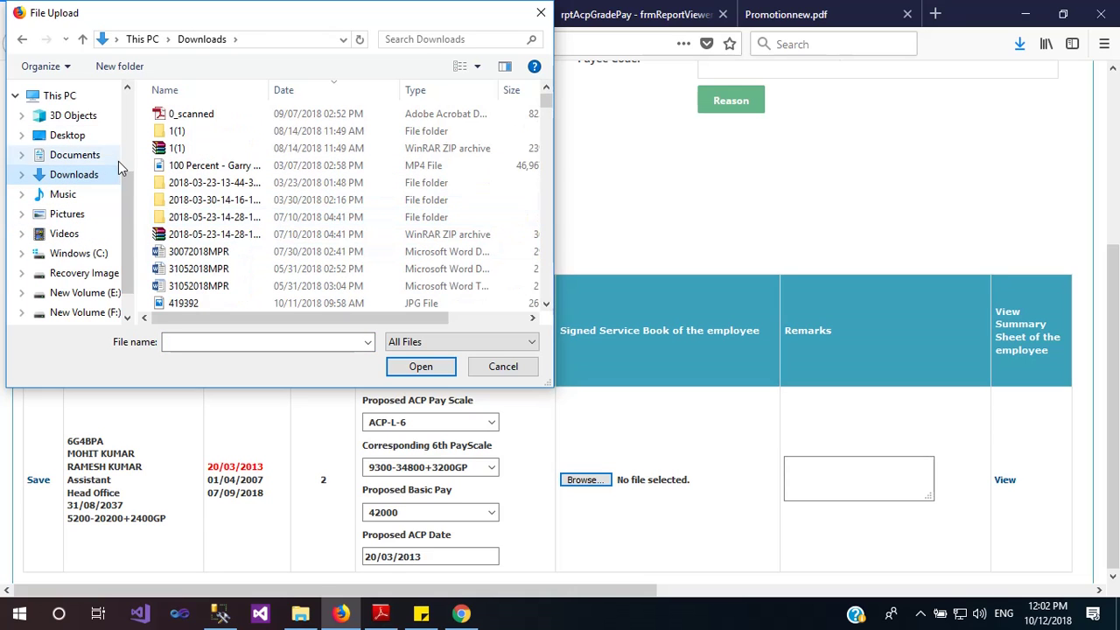
pyautogui.scroll(-2, 219, 280)
pyautogui.click(214, 250)
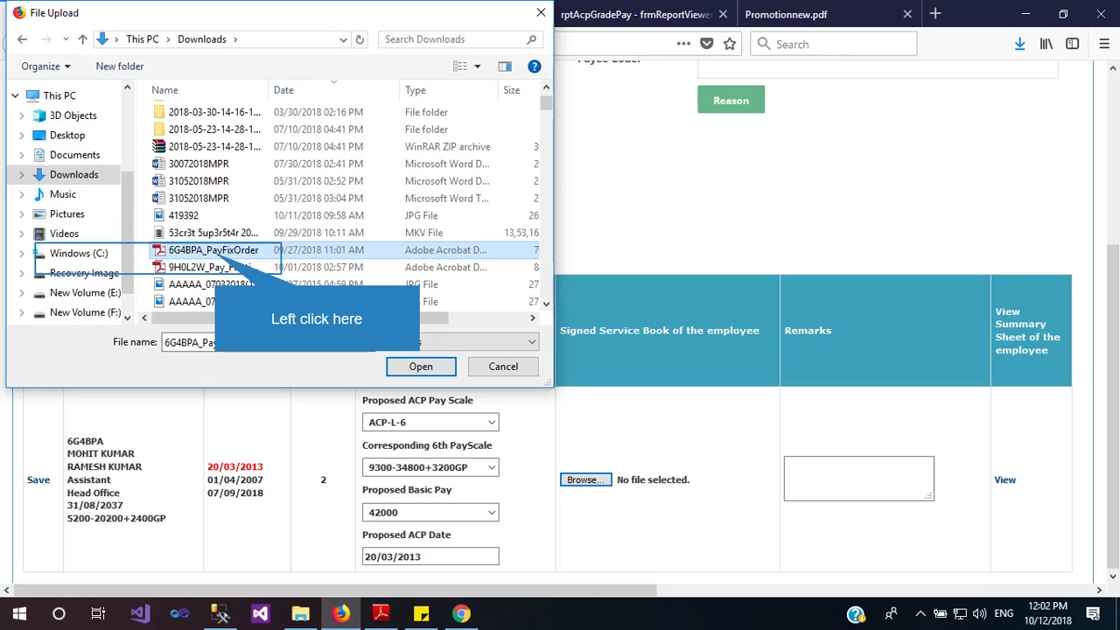
pyautogui.doubleClick(215, 252)
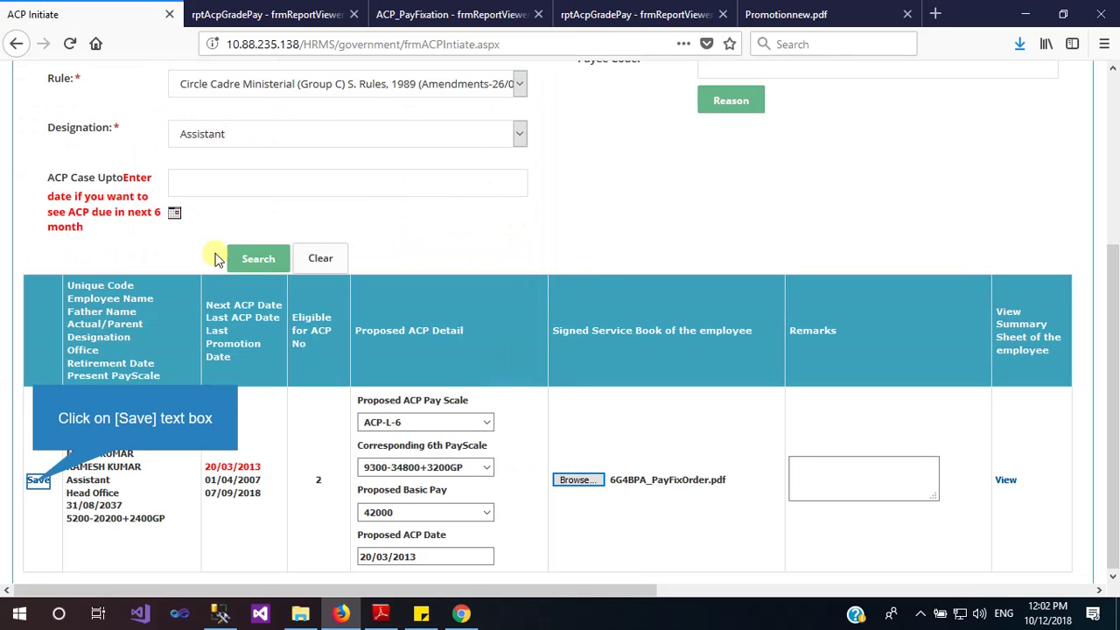
pyautogui.click(37, 481)
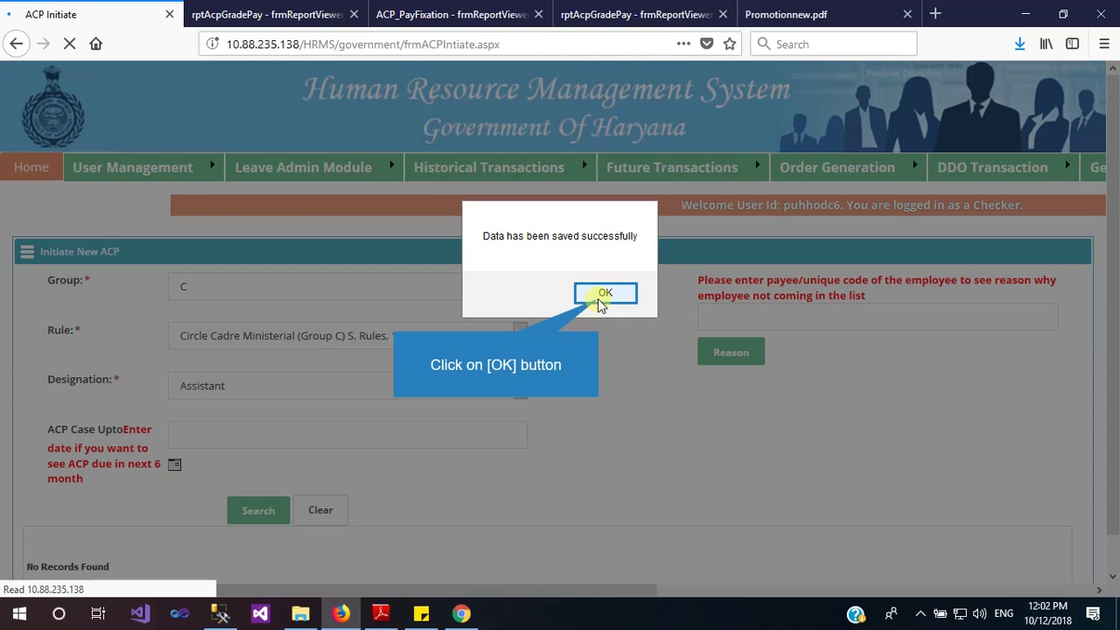
# Dismiss the save message and review the Assistant's ACP No 2 case (ACP-L-6, basic pay 42000) under ACP Forward
pyautogui.click(604, 293)
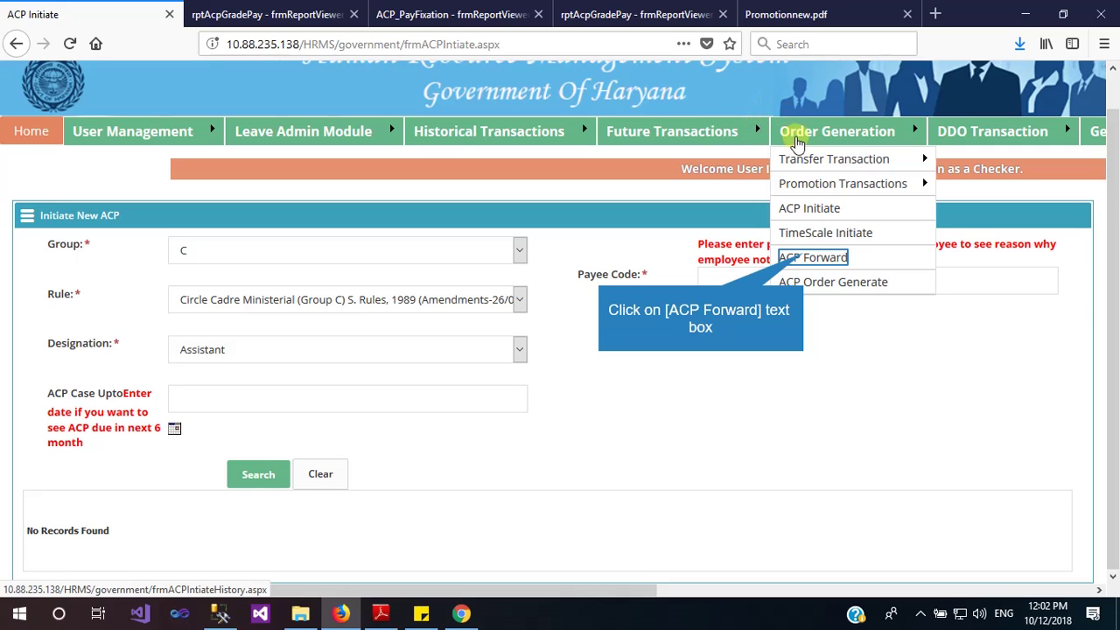
pyautogui.click(805, 260)
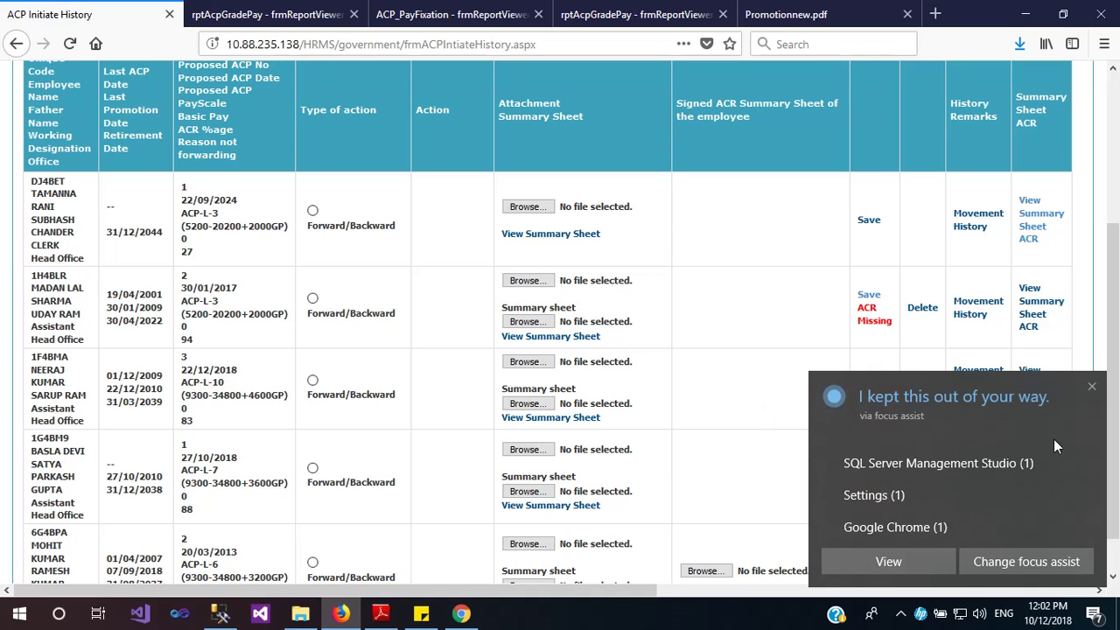
pyautogui.scroll(-1, 375, 305)
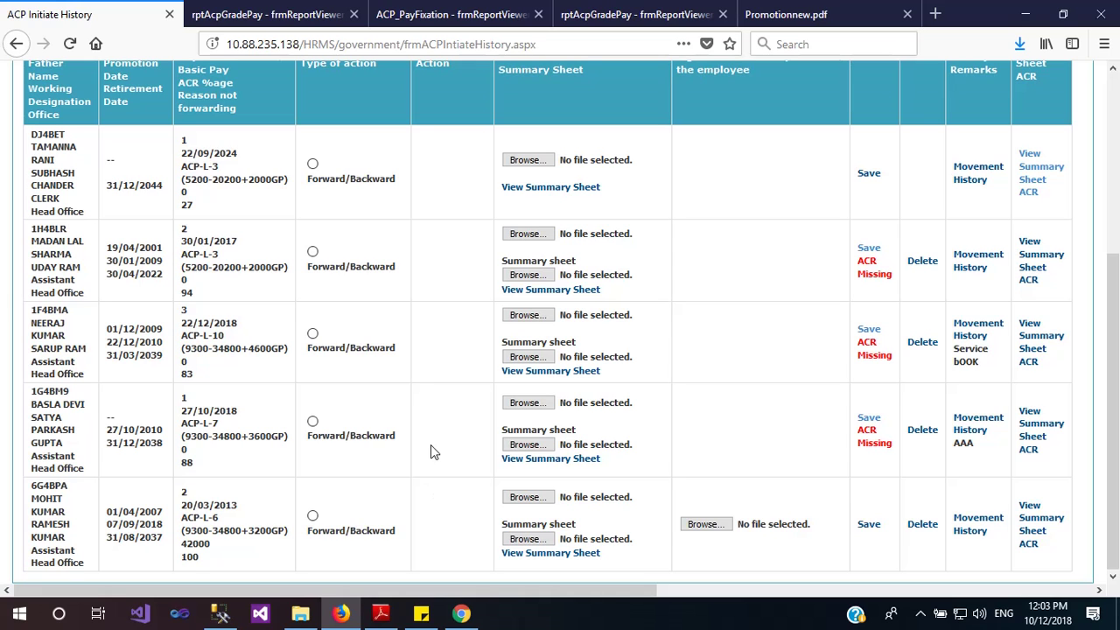
pyautogui.scroll(2, 507, 466)
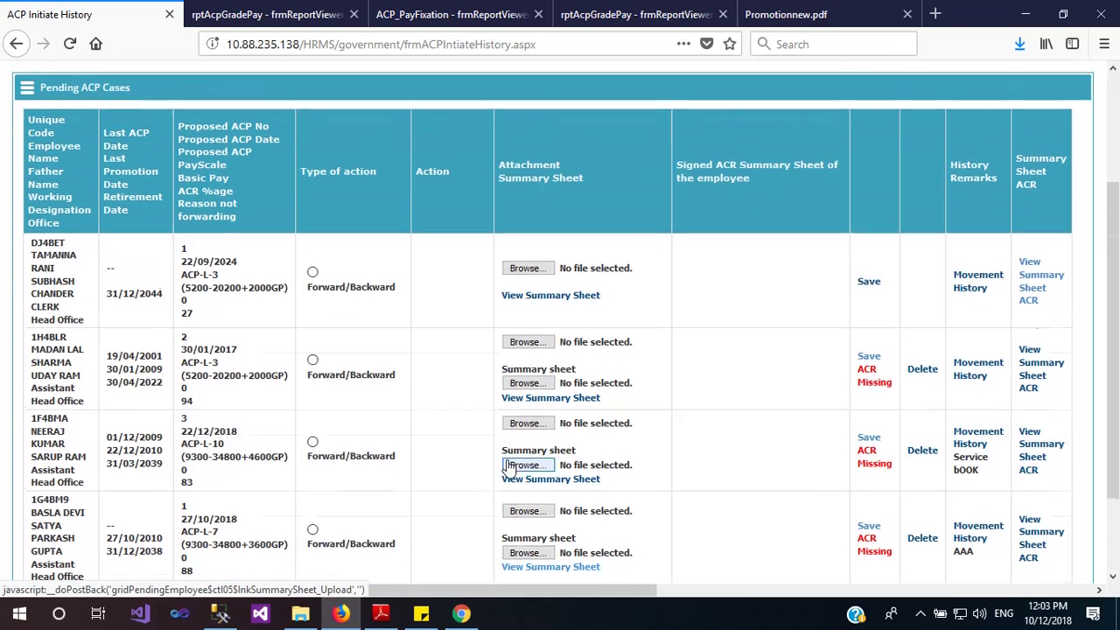
pyautogui.scroll(1, 507, 467)
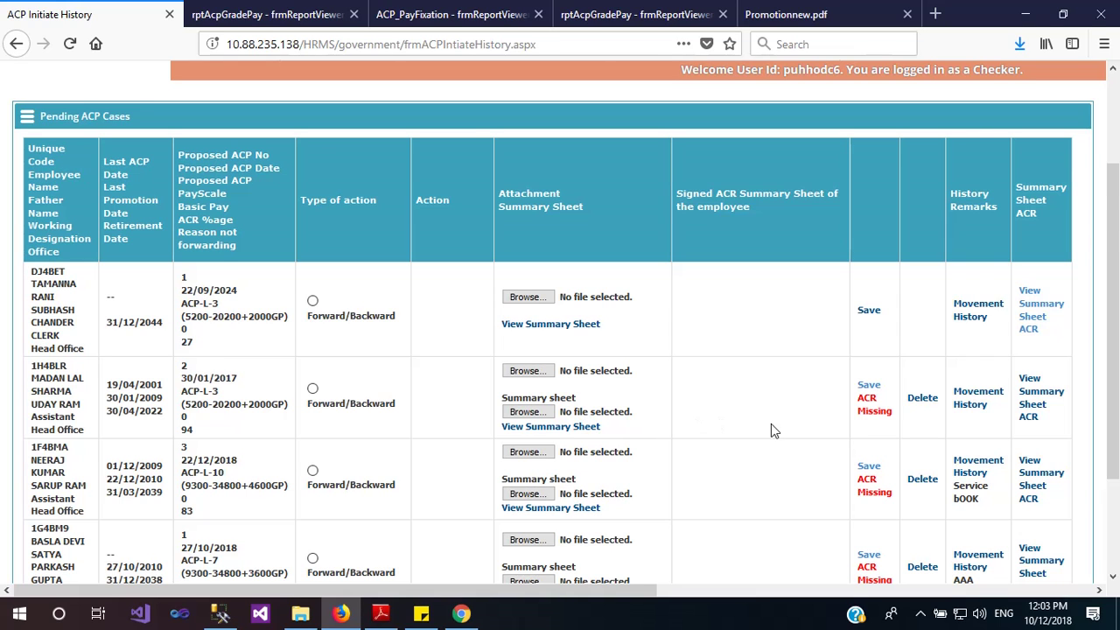
pyautogui.scroll(-2, 771, 423)
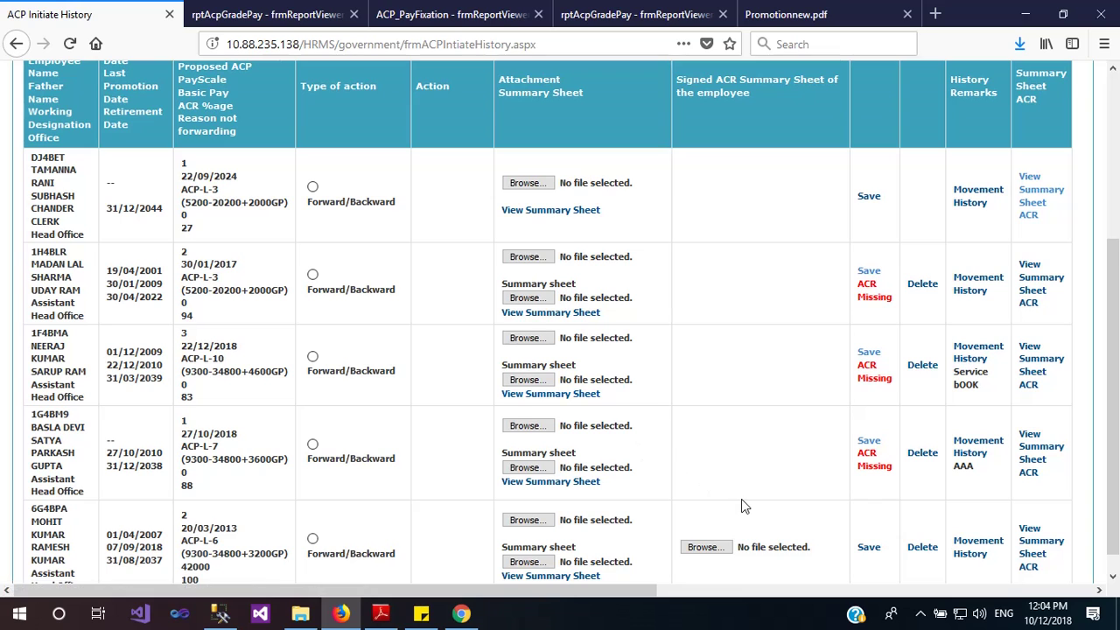
pyautogui.scroll(-1, 742, 506)
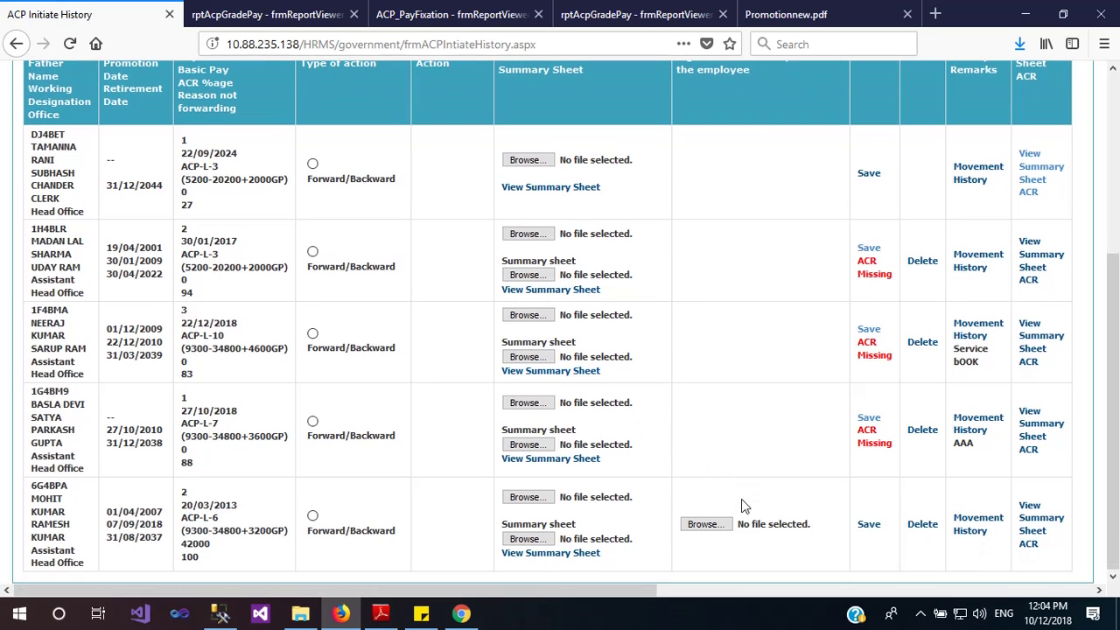
pyautogui.scroll(3, 745, 348)
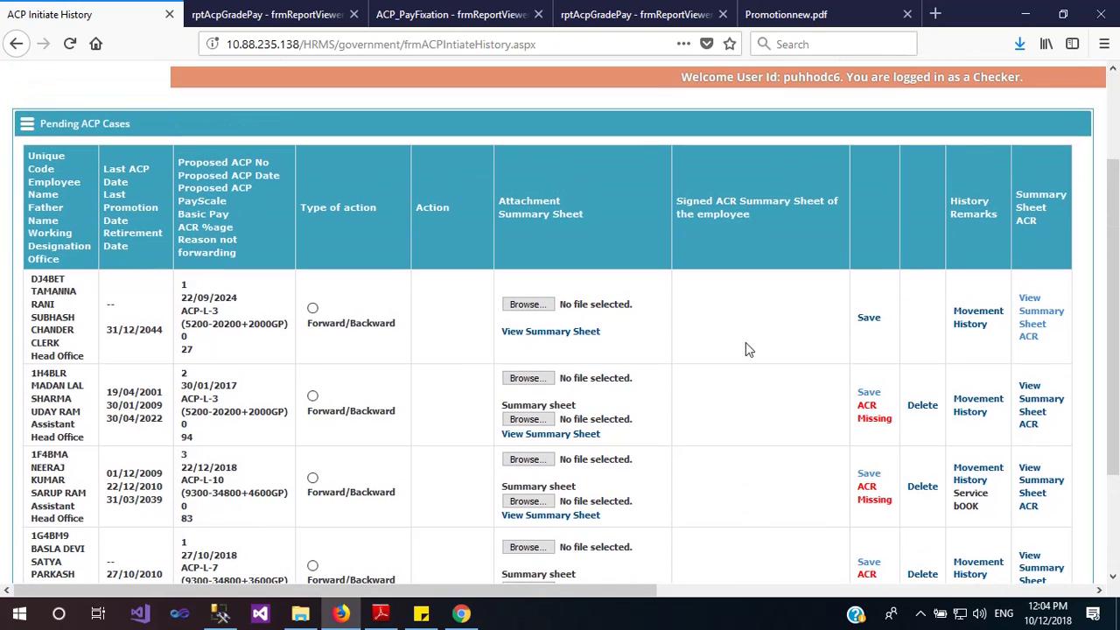
pyautogui.scroll(-3, 758, 242)
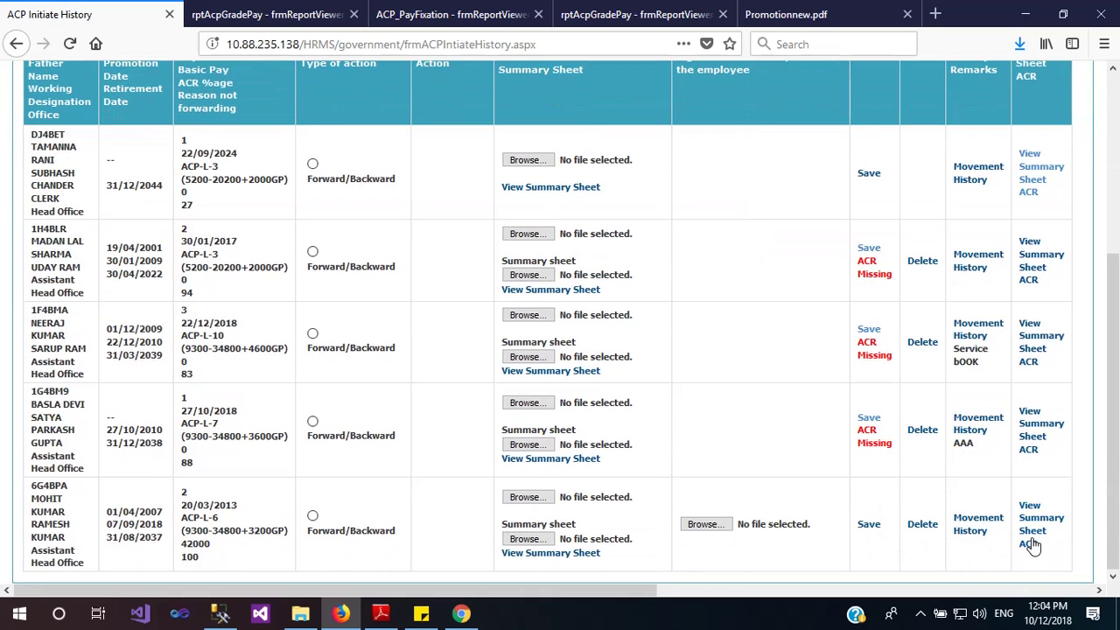
# Open the last employee's ACR summary sheet, review the ten years of gradings, and download it
pyautogui.click(1031, 530)
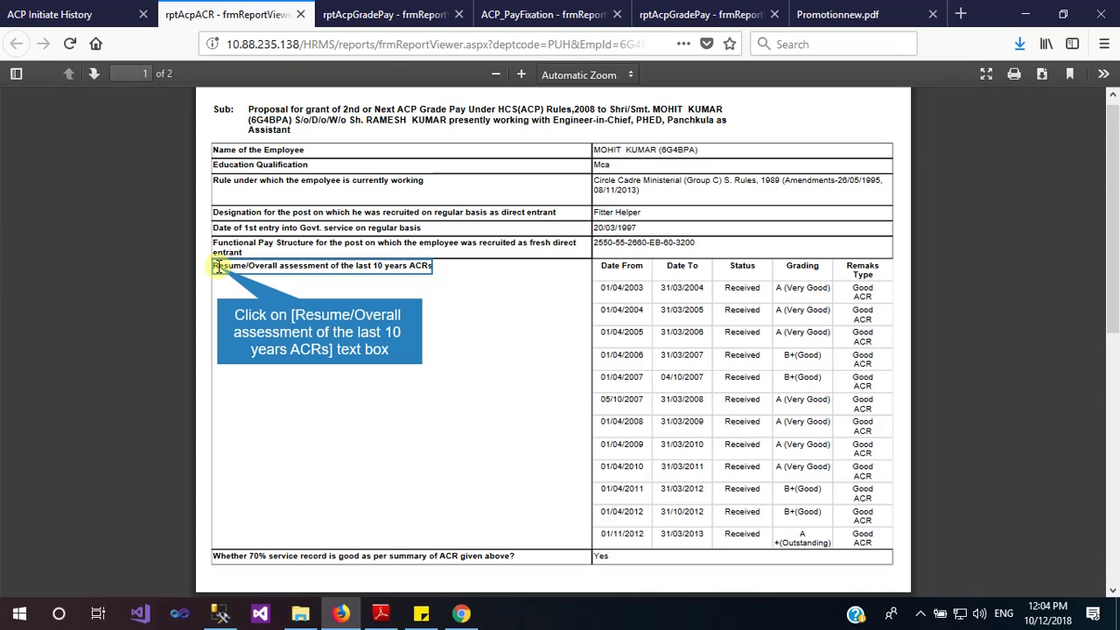
pyautogui.moveTo(215, 266); pyautogui.dragTo(443, 269)
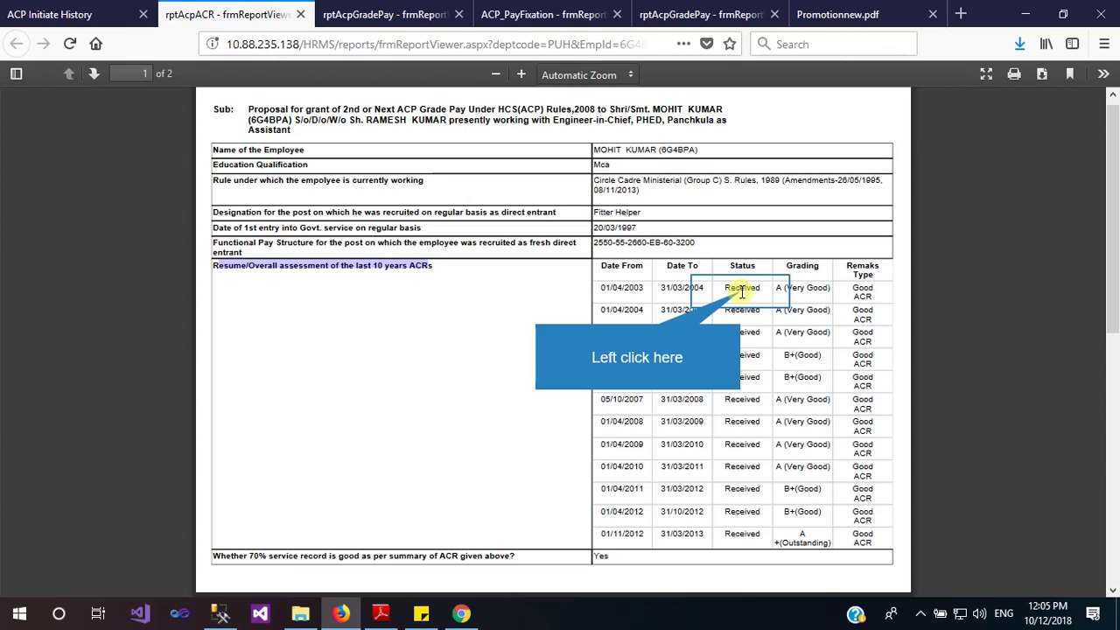
pyautogui.click(741, 293)
pyautogui.click(1041, 75)
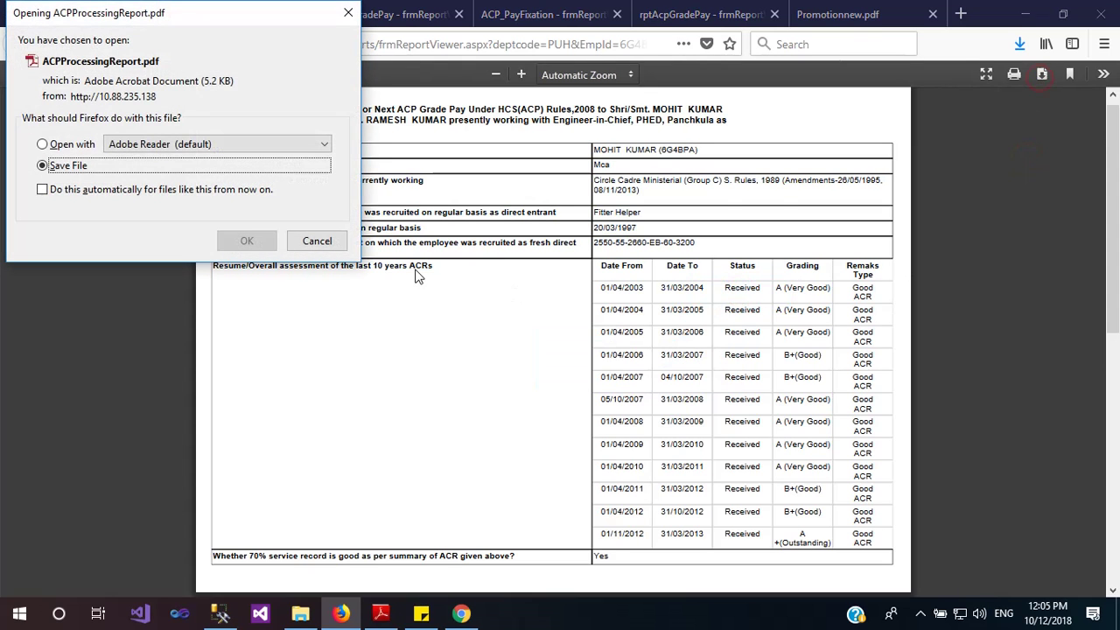
# Save the ACR PDF, then mark the last ACP Initiate History case Forward/Backward and list forwarding offices
pyautogui.click(247, 240)
pyautogui.click(105, 14)
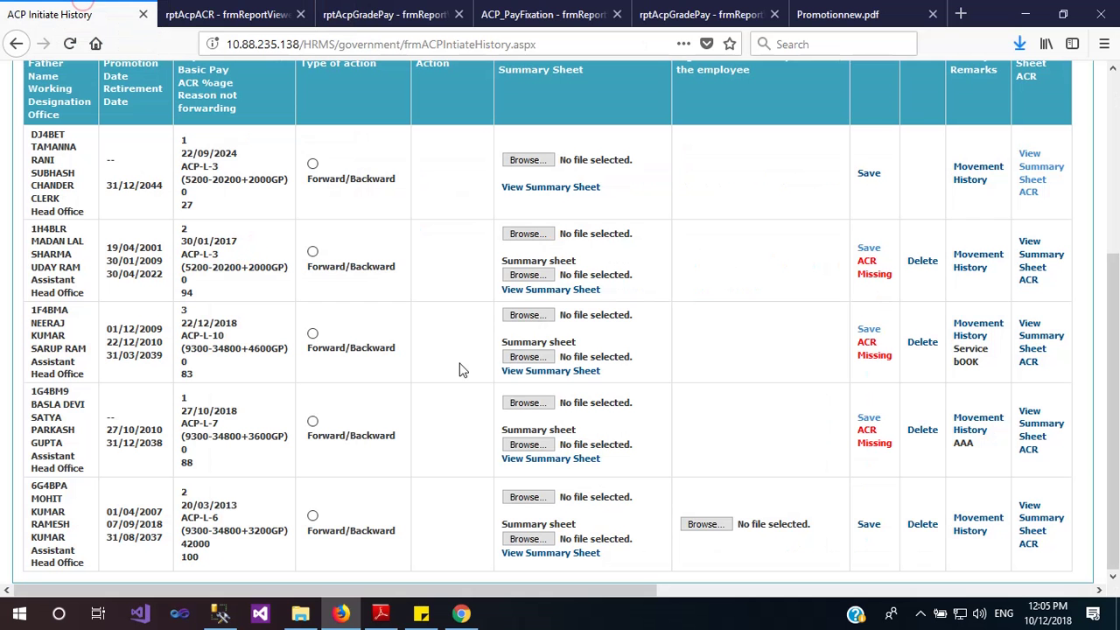
pyautogui.click(313, 517)
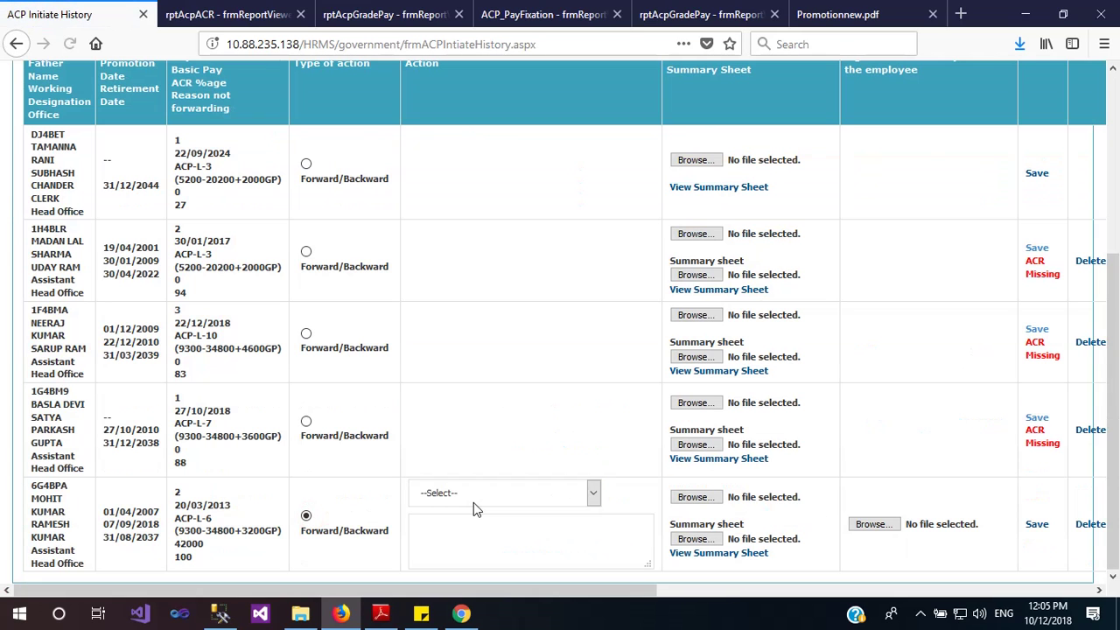
pyautogui.click(473, 502)
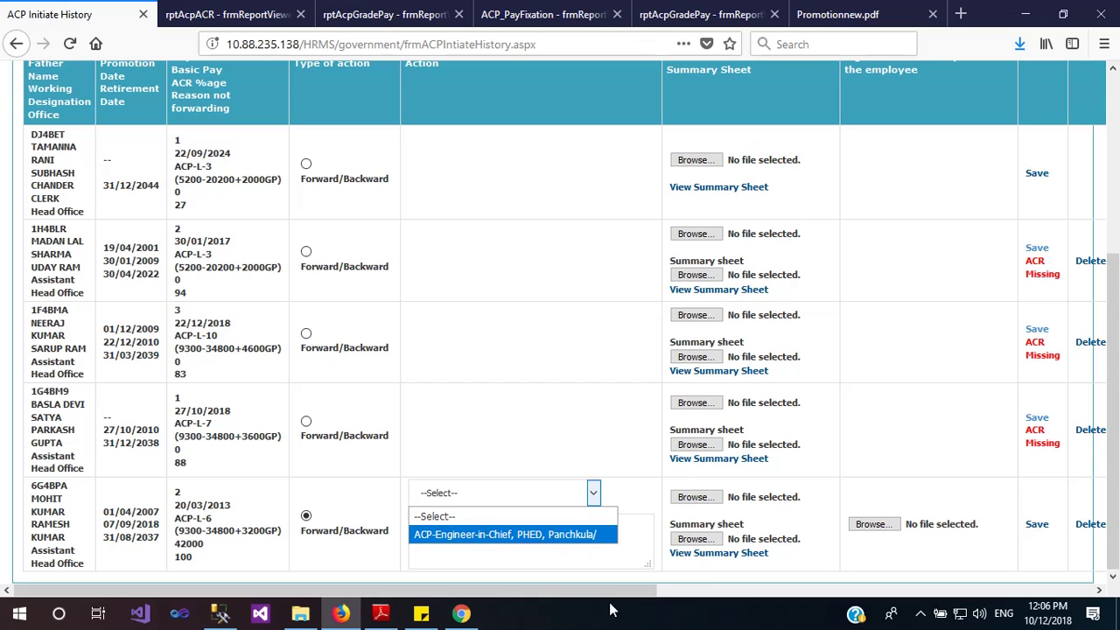
# Locate the 20/03/2013 ACP-L-6 case and list its forwarding offices, including ACP-Engineer-in-Chief, PHED, Panchkula
pyautogui.moveTo(613, 589); pyautogui.dragTo(719, 590)
pyautogui.scroll(2, 900, 533)
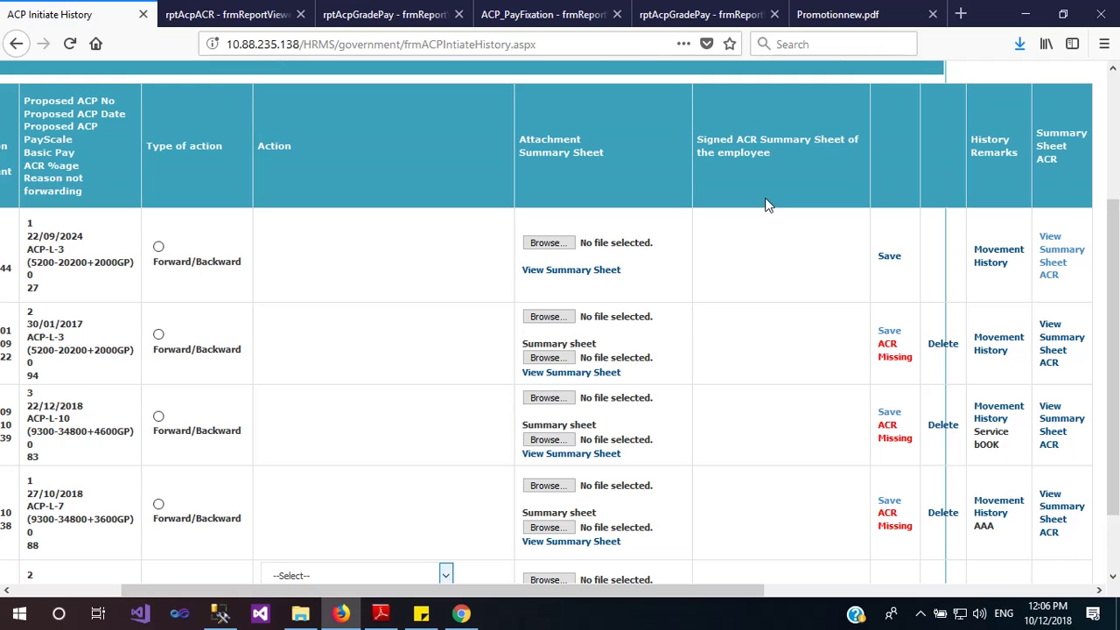
pyautogui.scroll(-1, 765, 350)
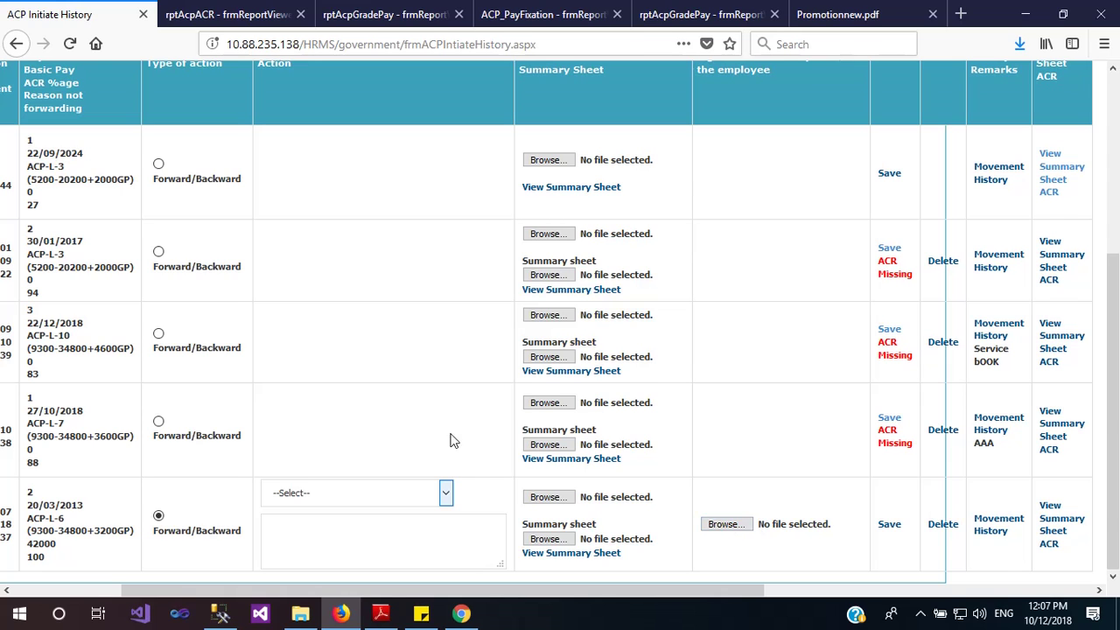
pyautogui.scroll(2, 425, 420)
pyautogui.scroll(-2, 425, 420)
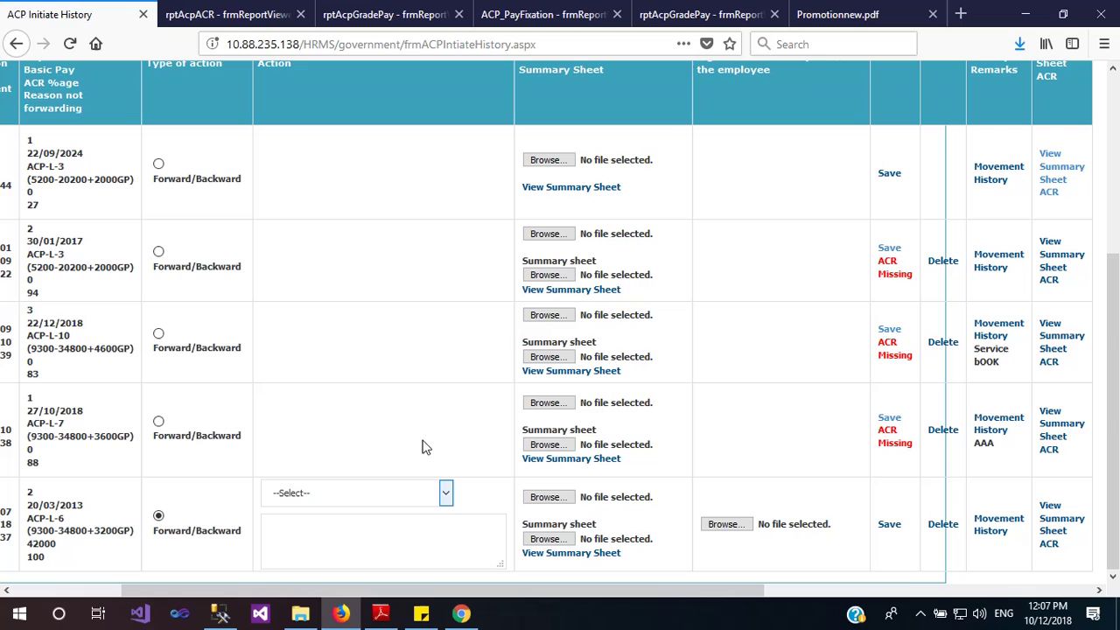
pyautogui.click(371, 494)
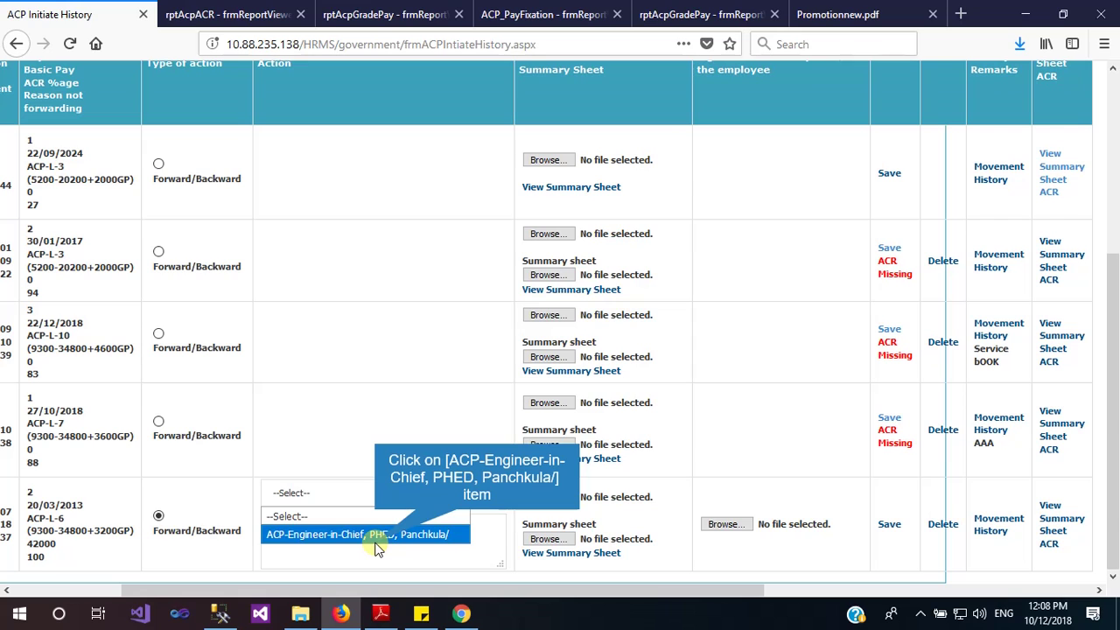
# Choose ACP-Engineer-in-Chief, PHED, Panchkula, attach ACPProcessingReport(3).pdf as the signed ACR, and save
pyautogui.click(378, 545)
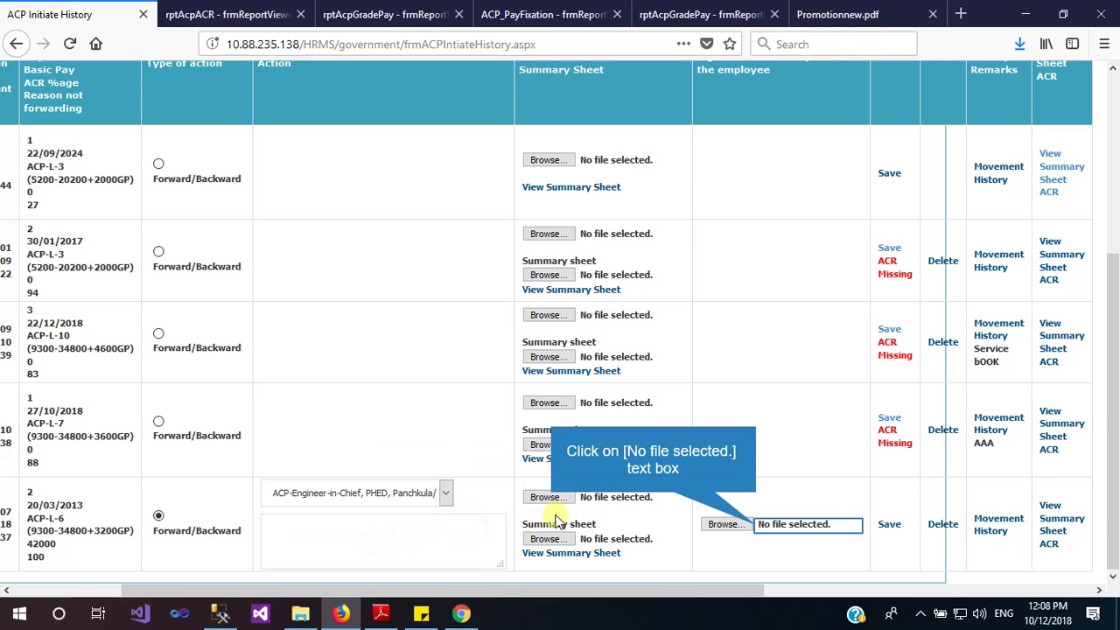
pyautogui.click(722, 521)
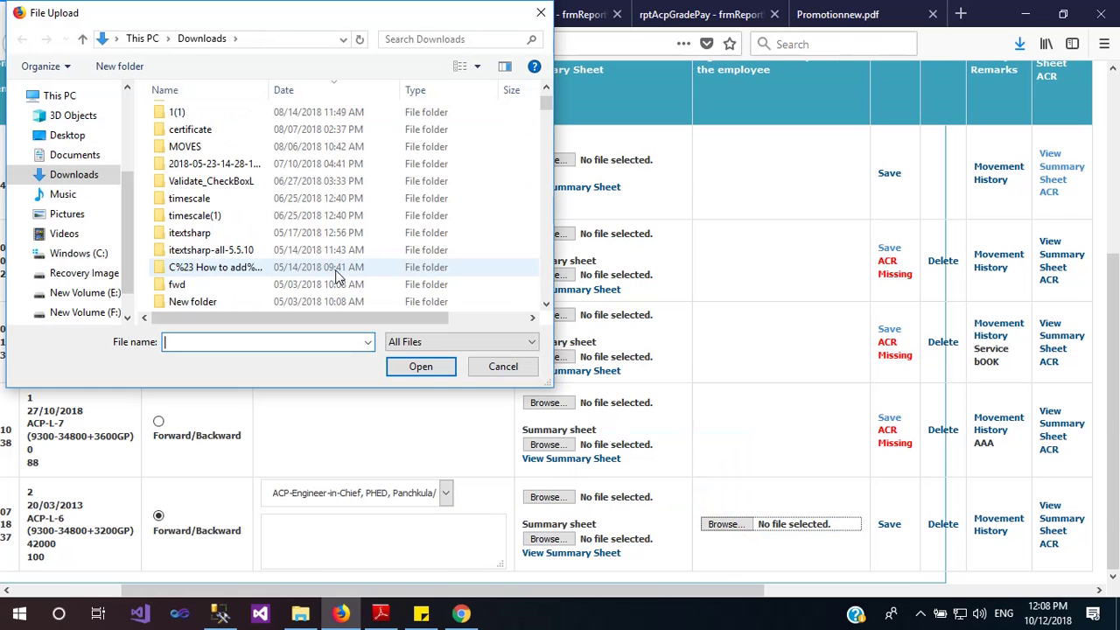
pyautogui.scroll(-4, 274, 253)
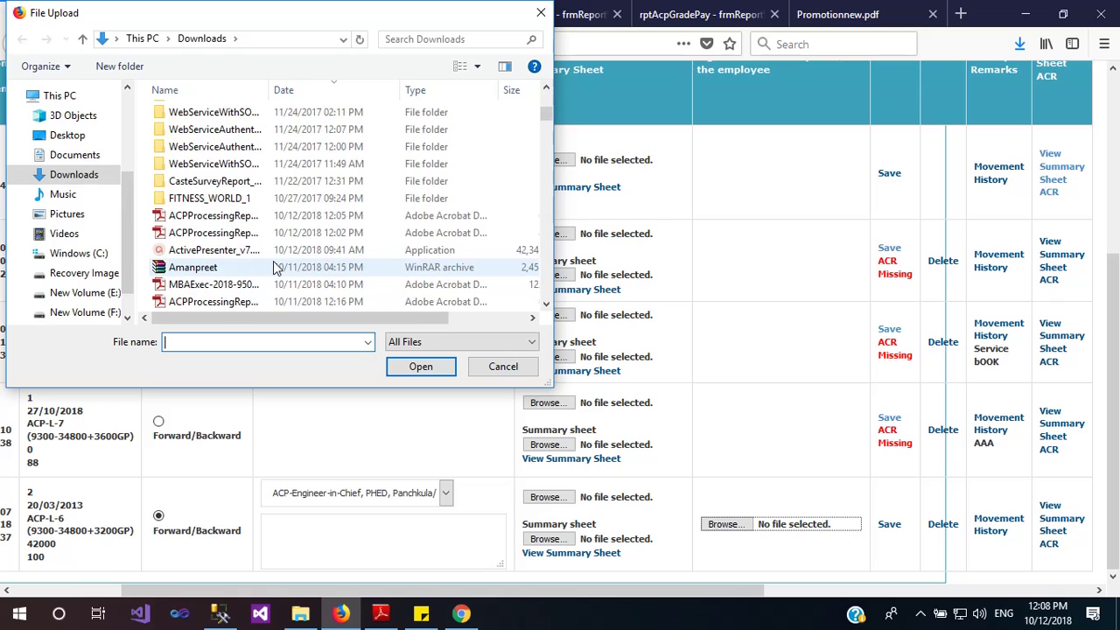
pyautogui.click(215, 215)
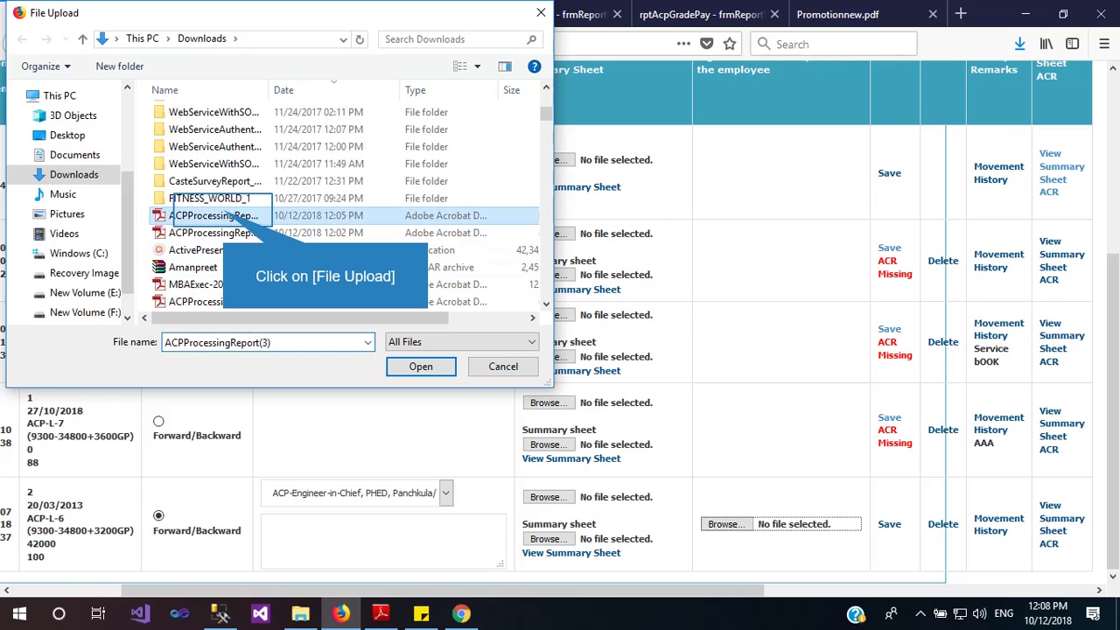
pyautogui.doubleClick(220, 214)
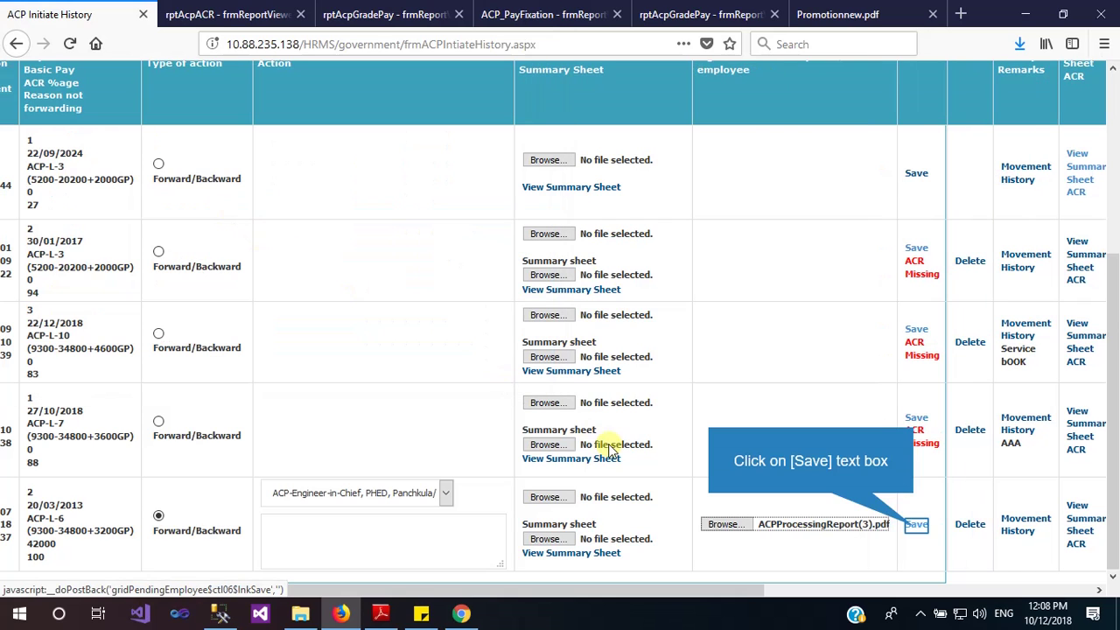
pyautogui.click(916, 525)
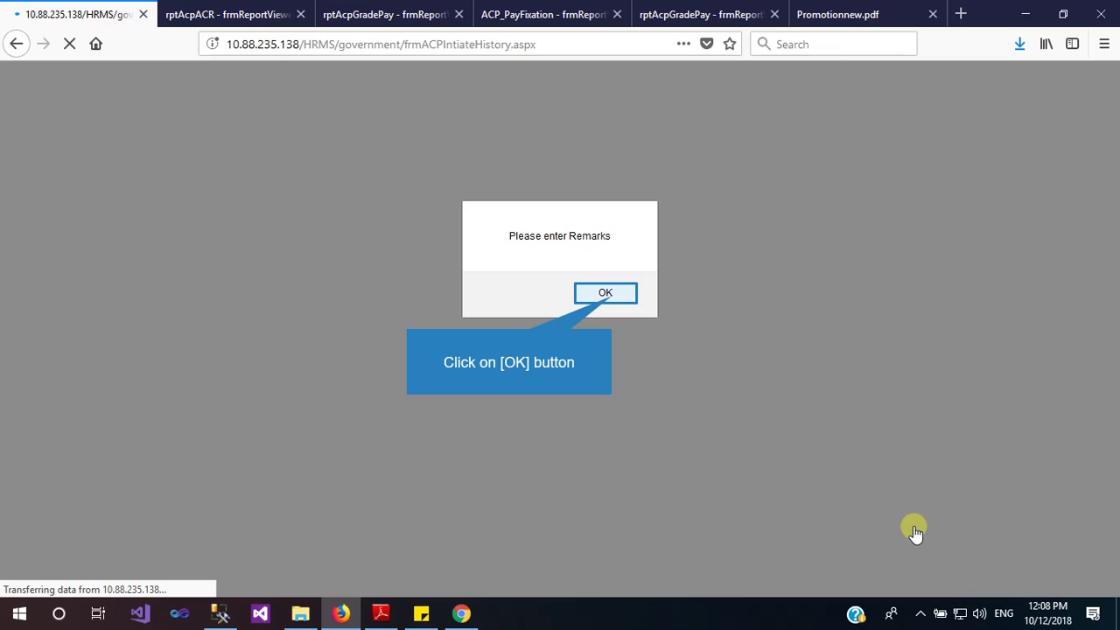
# Dismiss the missing-remarks warning and enter the remark 'Acp' for the last ACP case
pyautogui.click(612, 296)
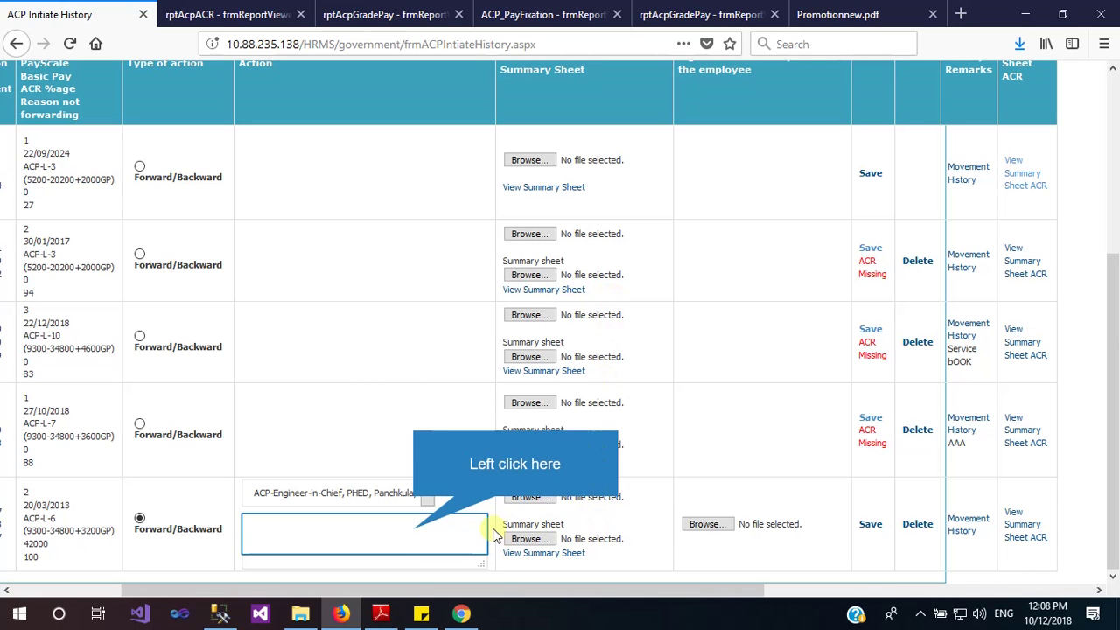
pyautogui.click(415, 529)
pyautogui.write('A')
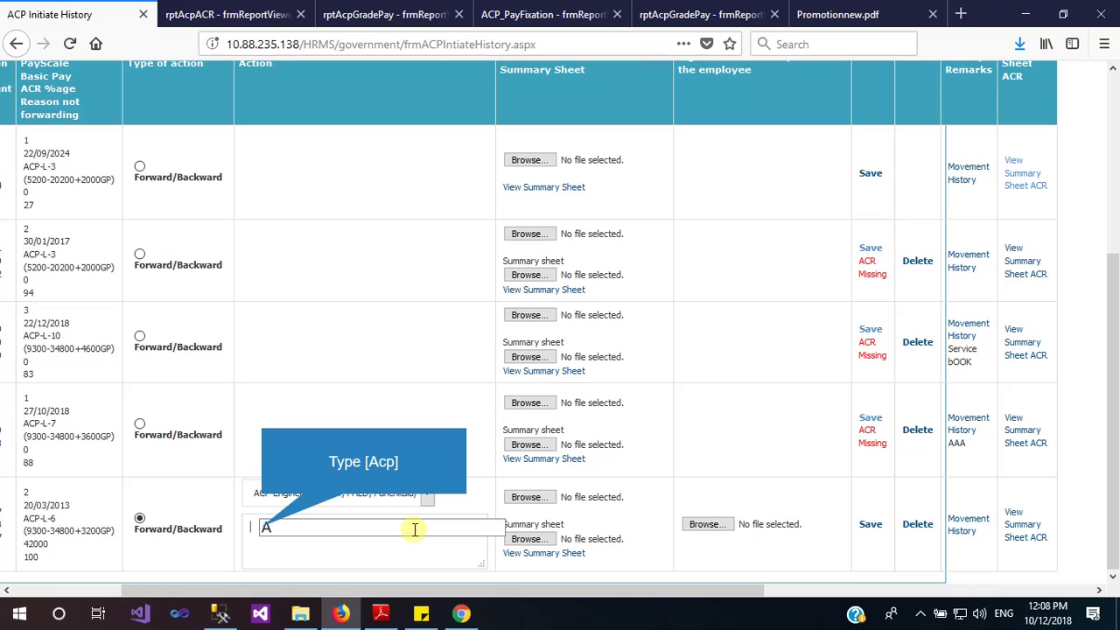
pyautogui.write('cp')
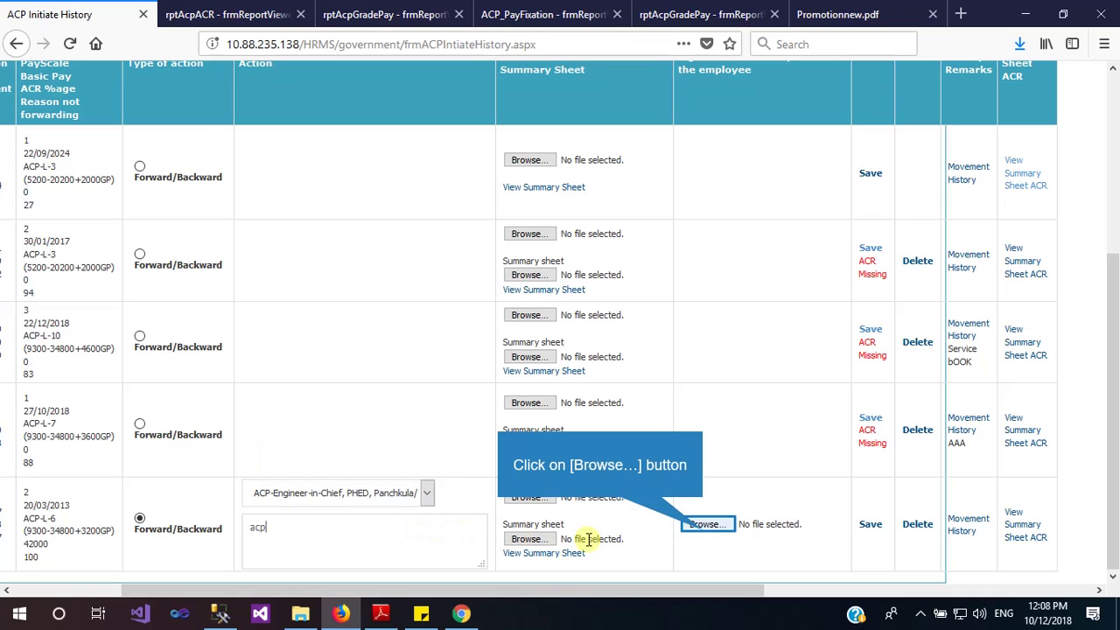
# Attach ACPProcessingReport(3).pdf and save the case, acknowledging the success message
pyautogui.click(683, 520)
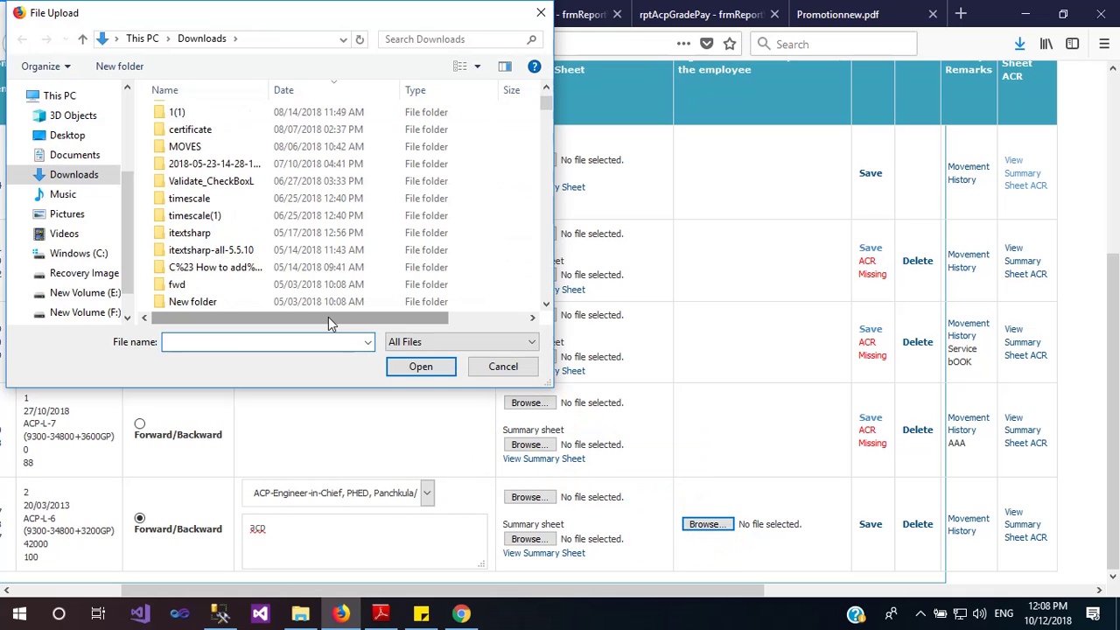
pyautogui.scroll(-5, 329, 317)
pyautogui.scroll(-3, 328, 316)
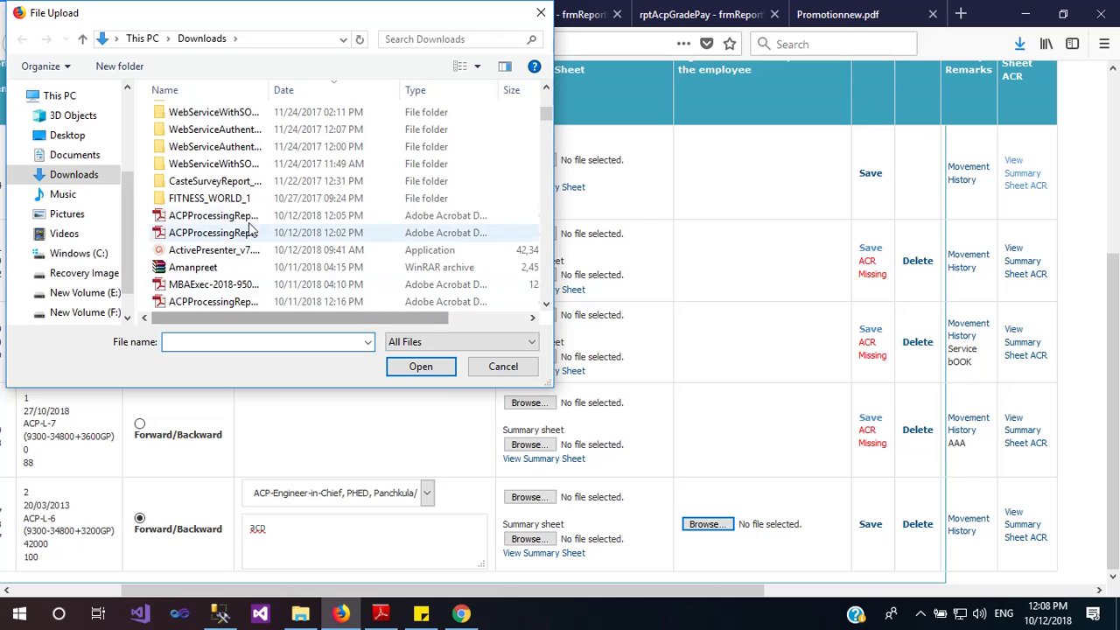
pyautogui.click(246, 217)
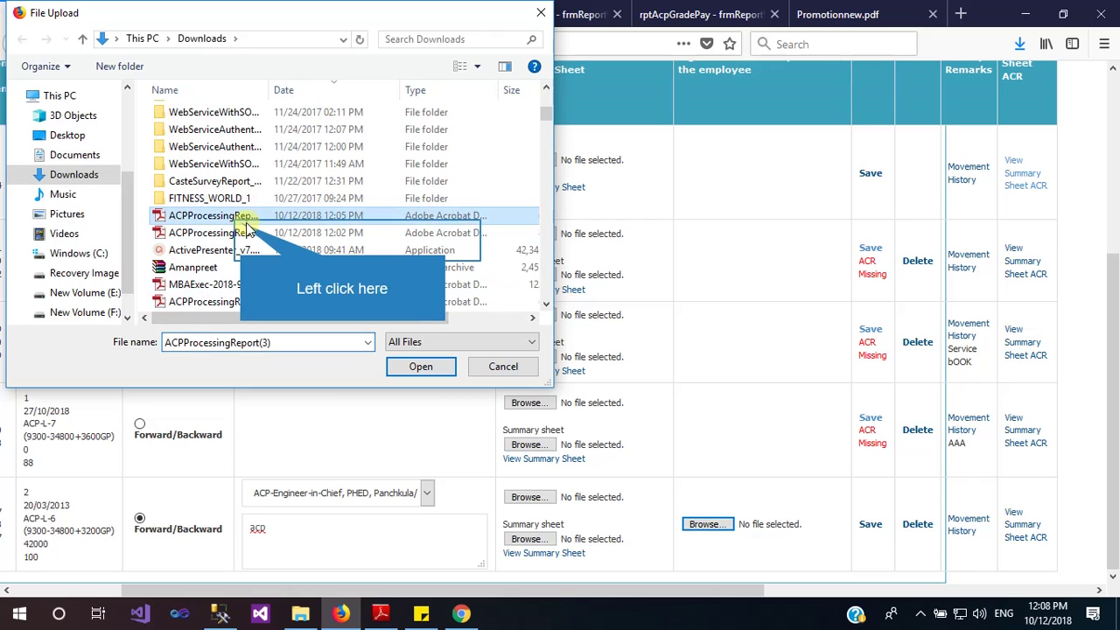
pyautogui.doubleClick(246, 224)
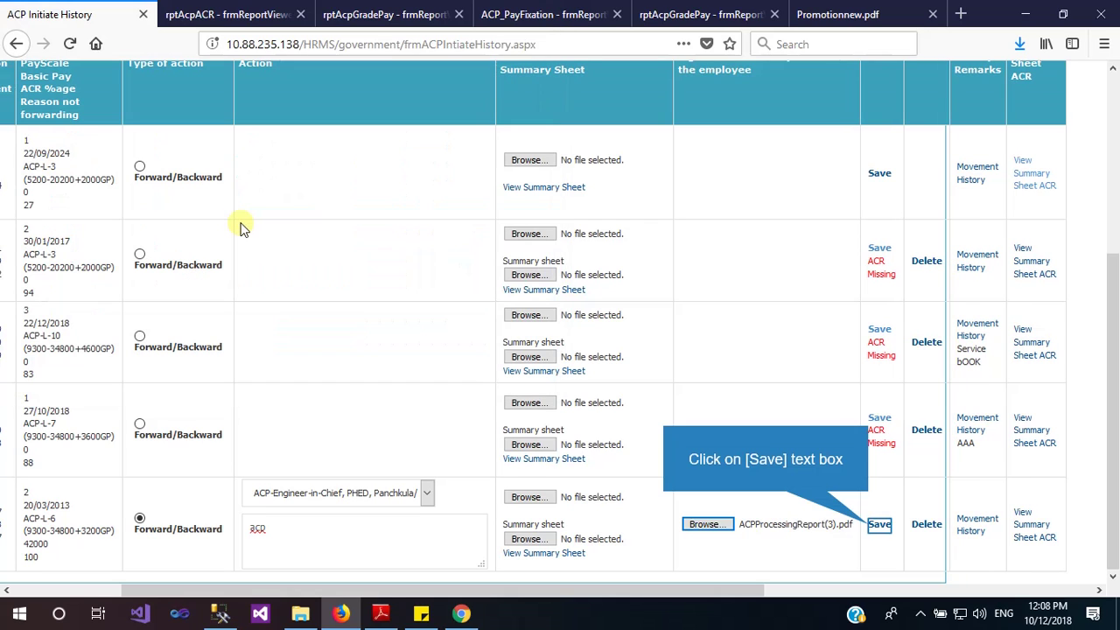
pyautogui.click(872, 527)
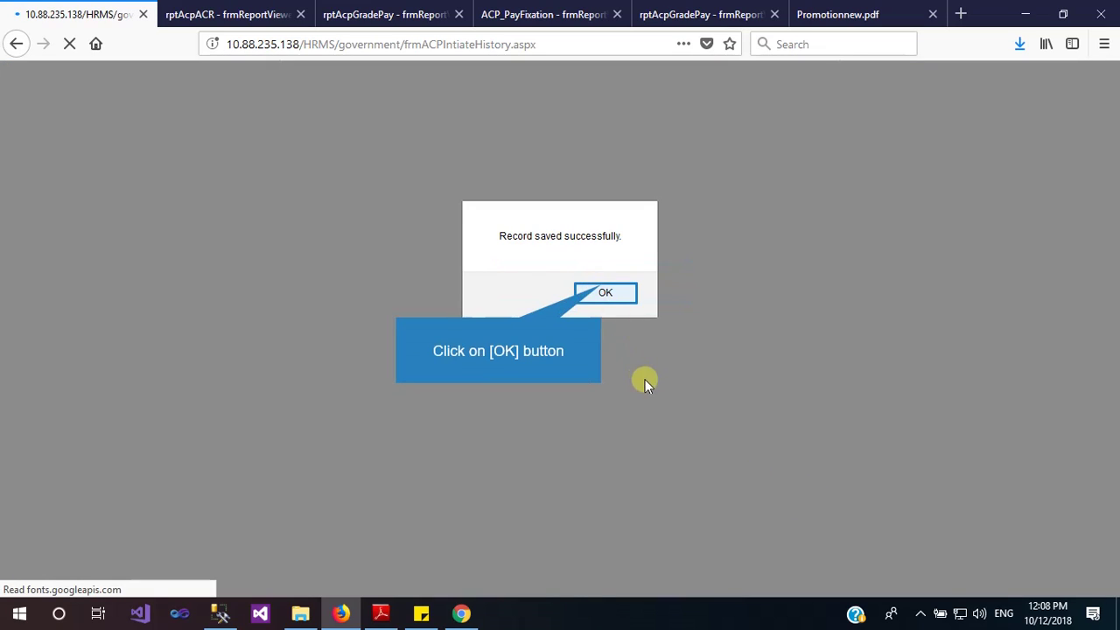
pyautogui.click(602, 289)
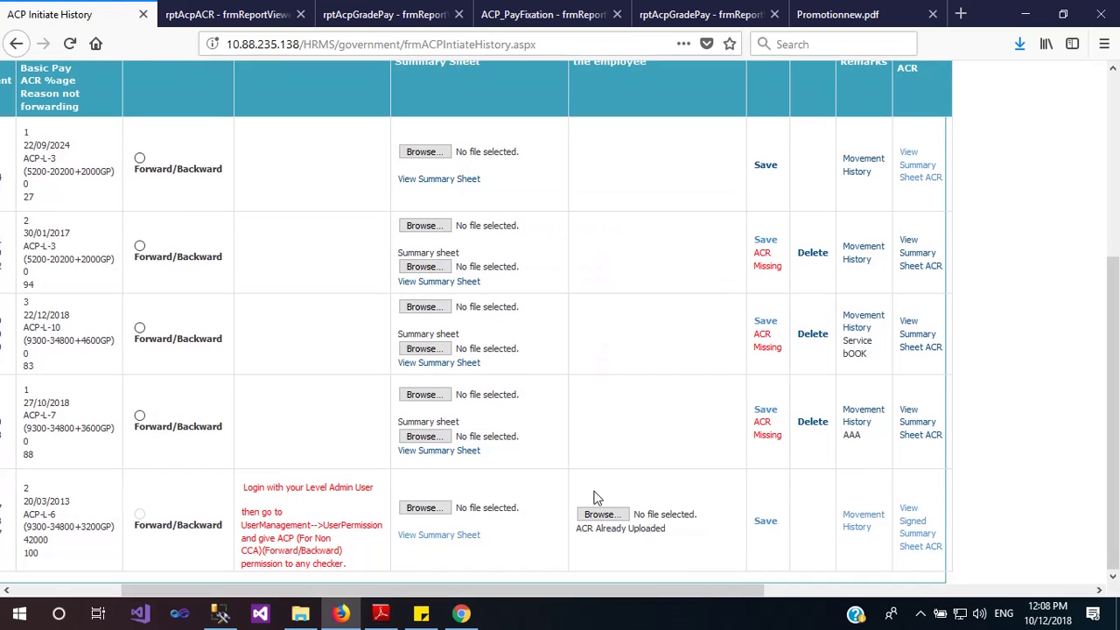
pyautogui.moveTo(583, 533); pyautogui.dragTo(659, 542)
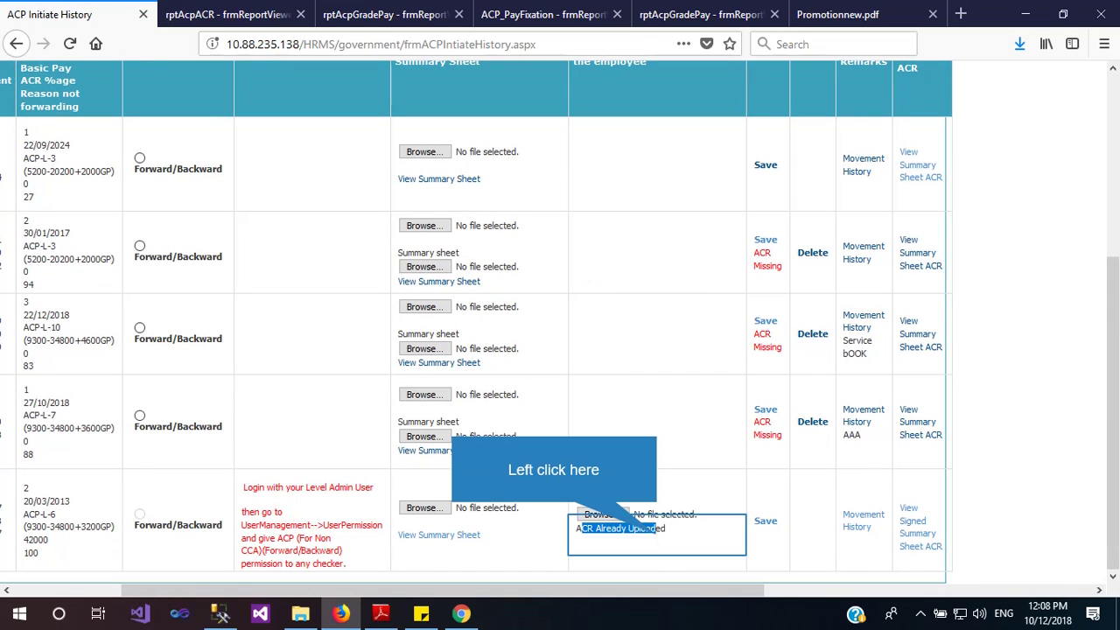
pyautogui.click(657, 541)
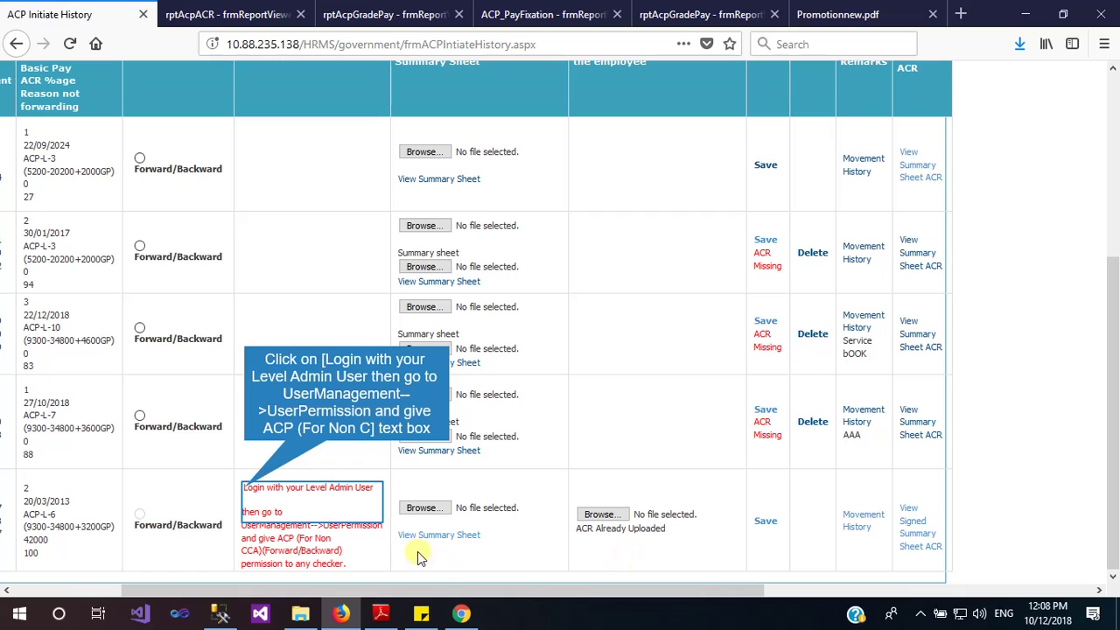
pyautogui.click(243, 489)
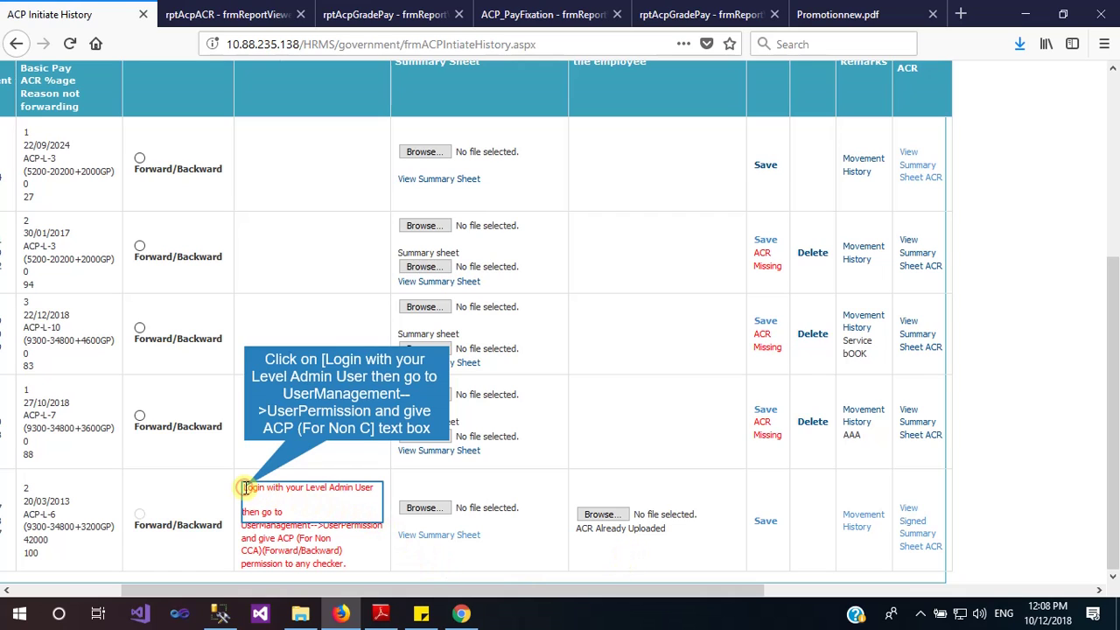
pyautogui.hotkey('ctrl', 'a')
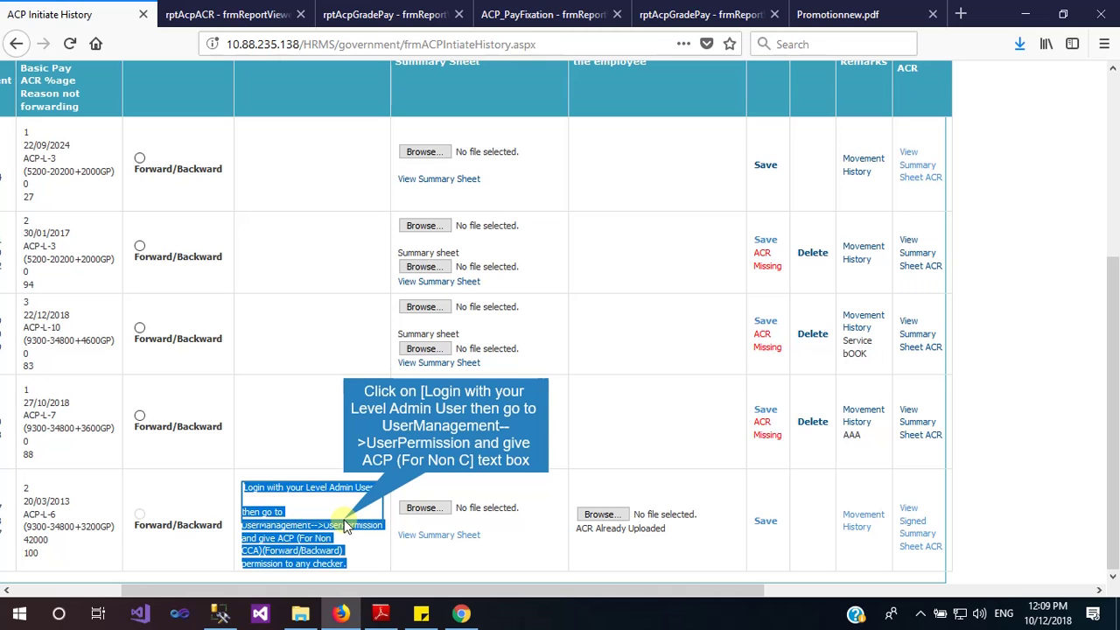
# Return to the top of the page and show the Order Generation menu options
pyautogui.click(344, 522)
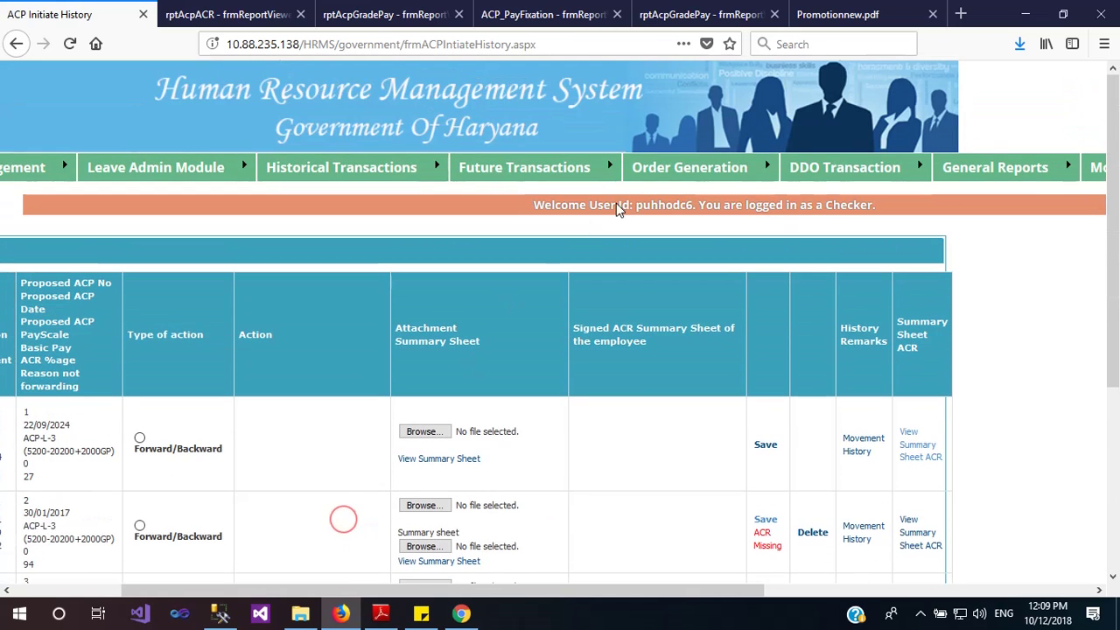
pyautogui.moveTo(711, 168)
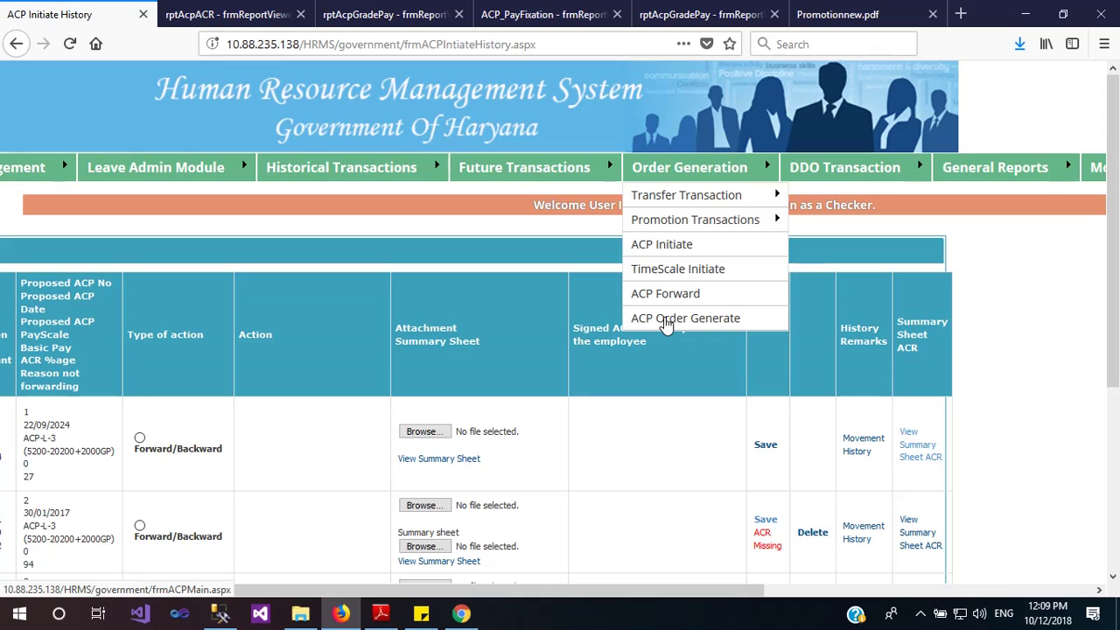
# Open ACP Order Generate and select New Record as the record type
pyautogui.click(665, 324)
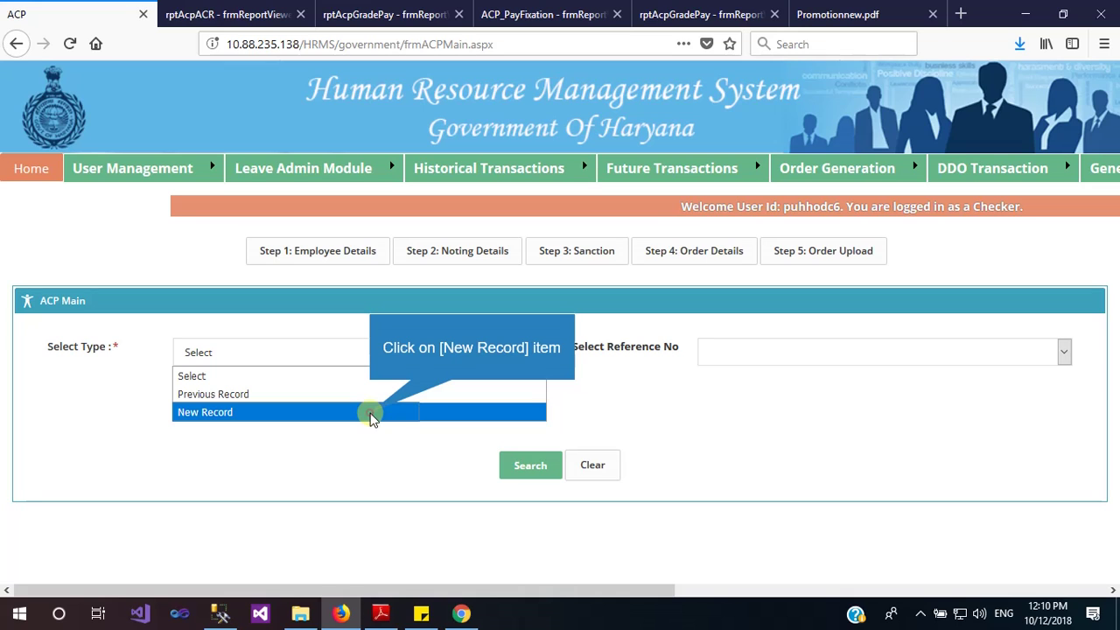
pyautogui.click(371, 416)
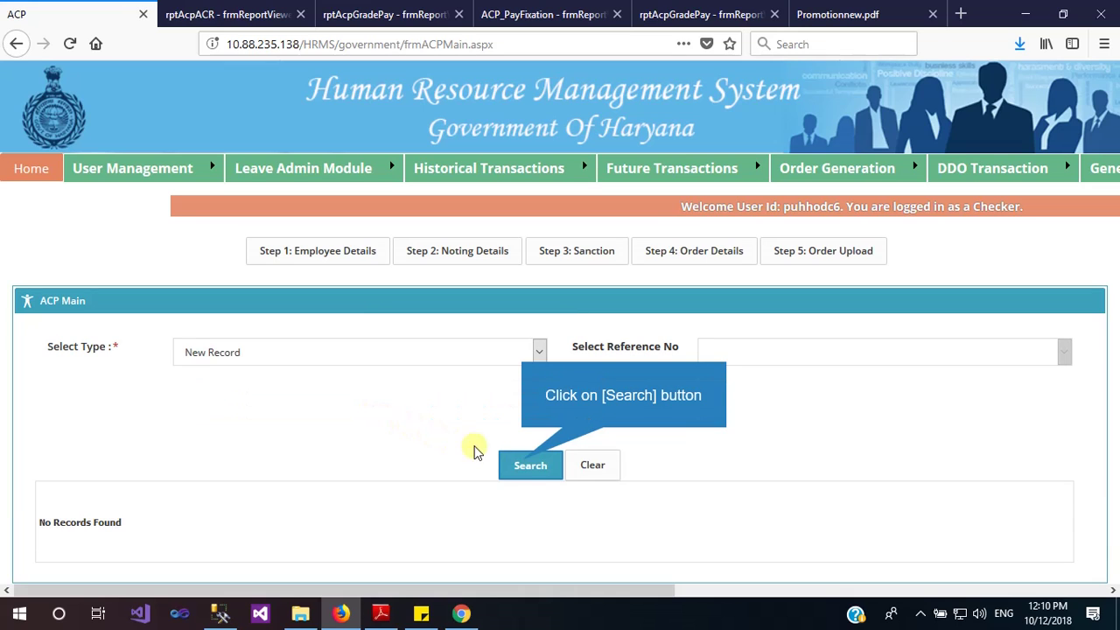
# Search new ACP cases, then check the pay fixation order and ACR summary sheet downloads, cancelling both
pyautogui.click(530, 464)
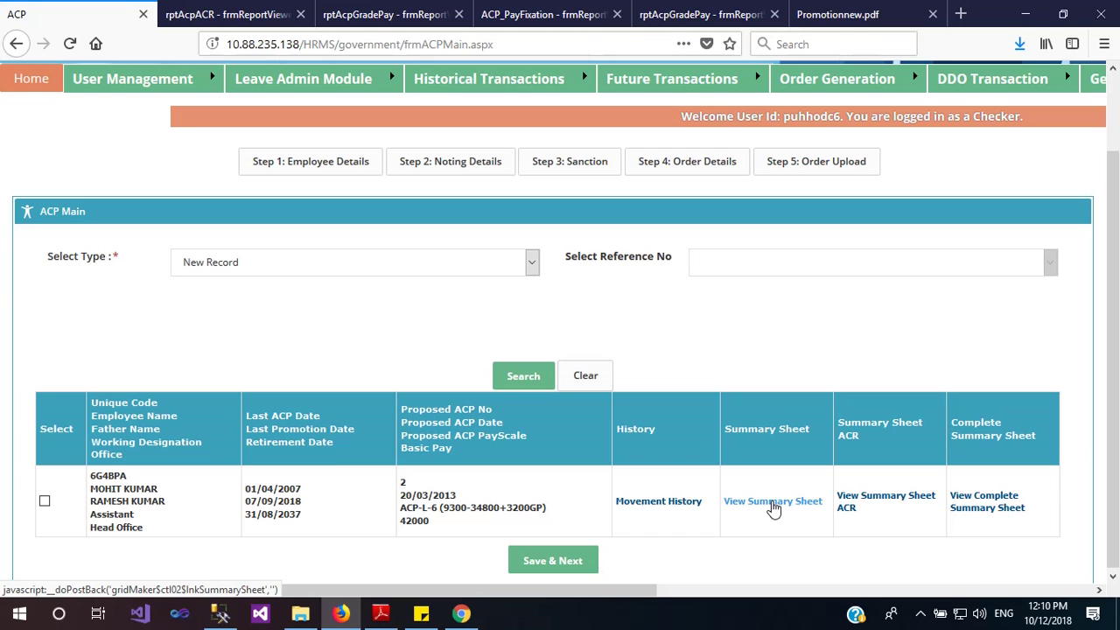
pyautogui.click(774, 506)
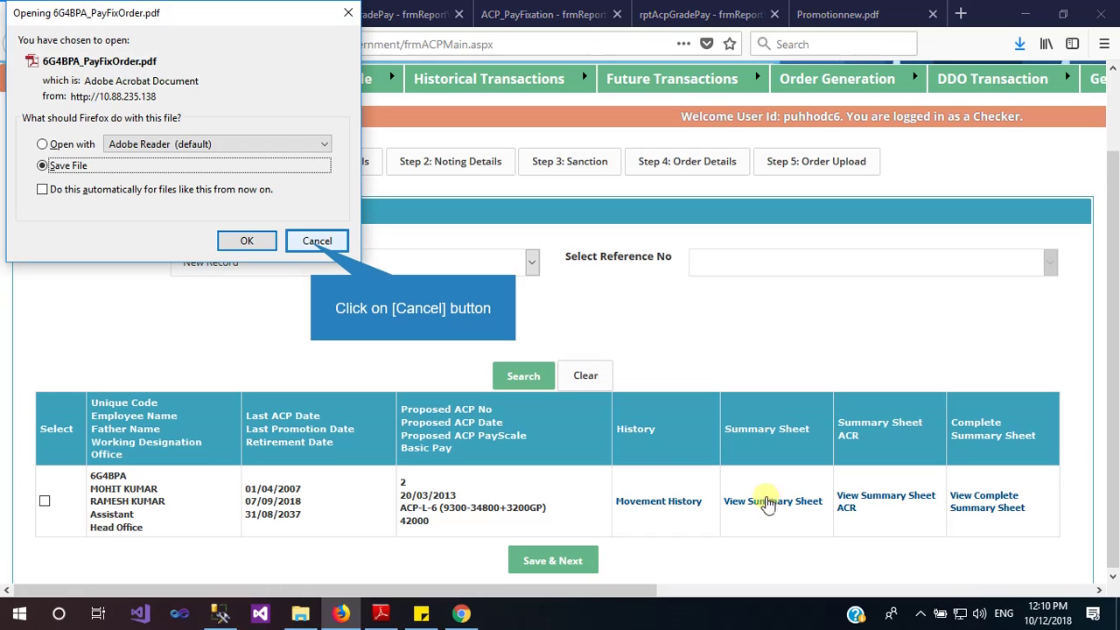
pyautogui.click(315, 241)
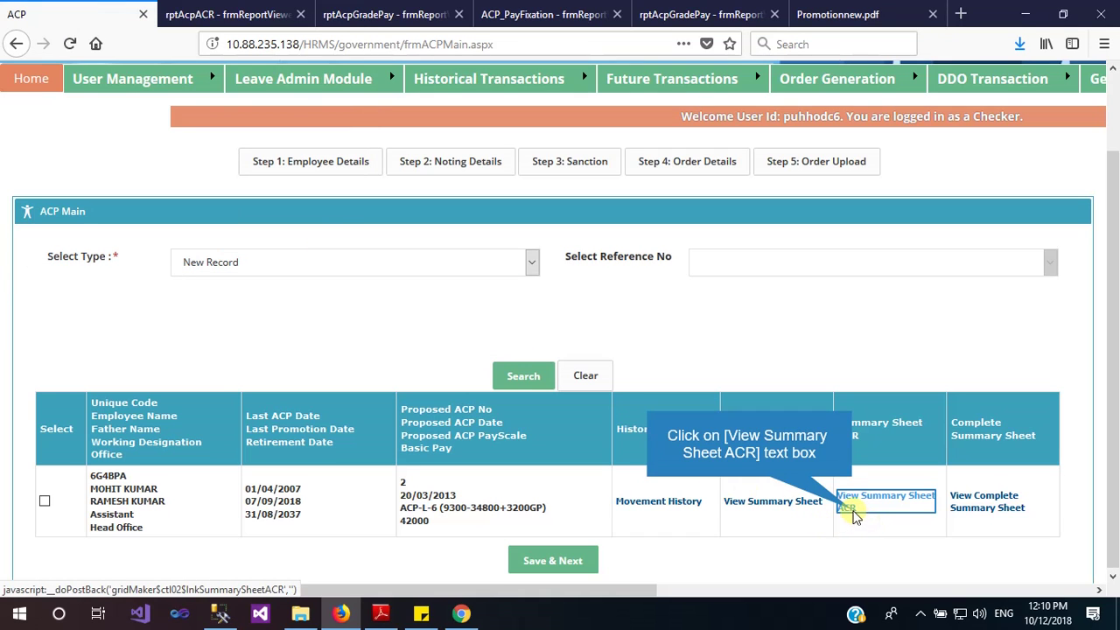
pyautogui.click(849, 511)
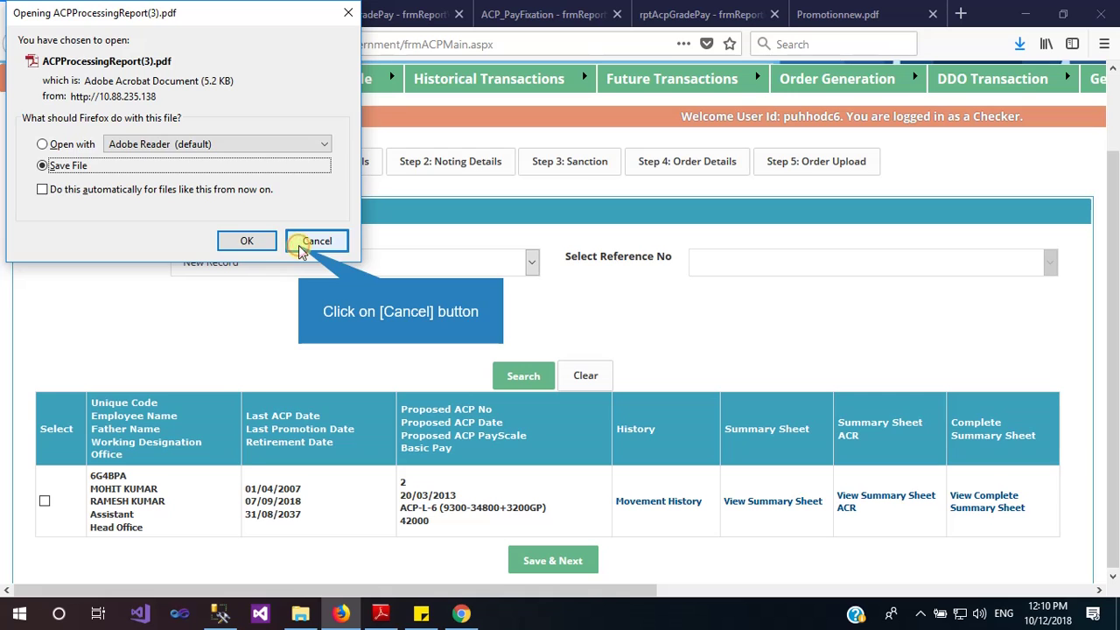
pyautogui.click(299, 245)
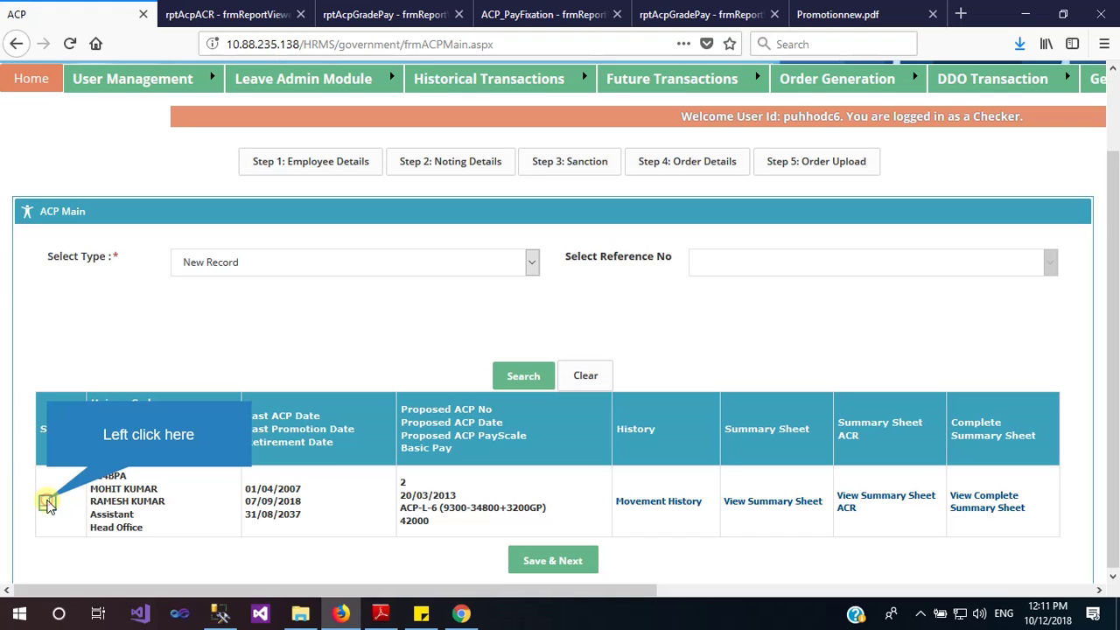
# Select the employee's ACP case and save it to move on to the noting step
pyautogui.click(45, 500)
pyautogui.click(517, 562)
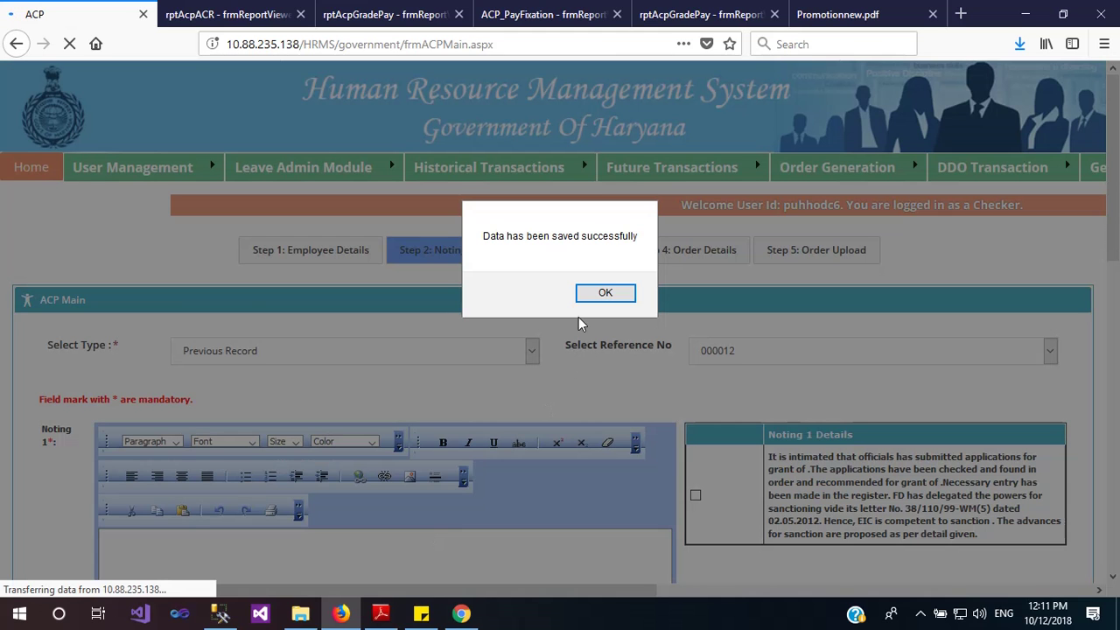
pyautogui.click(604, 293)
pyautogui.scroll(-5, 639, 336)
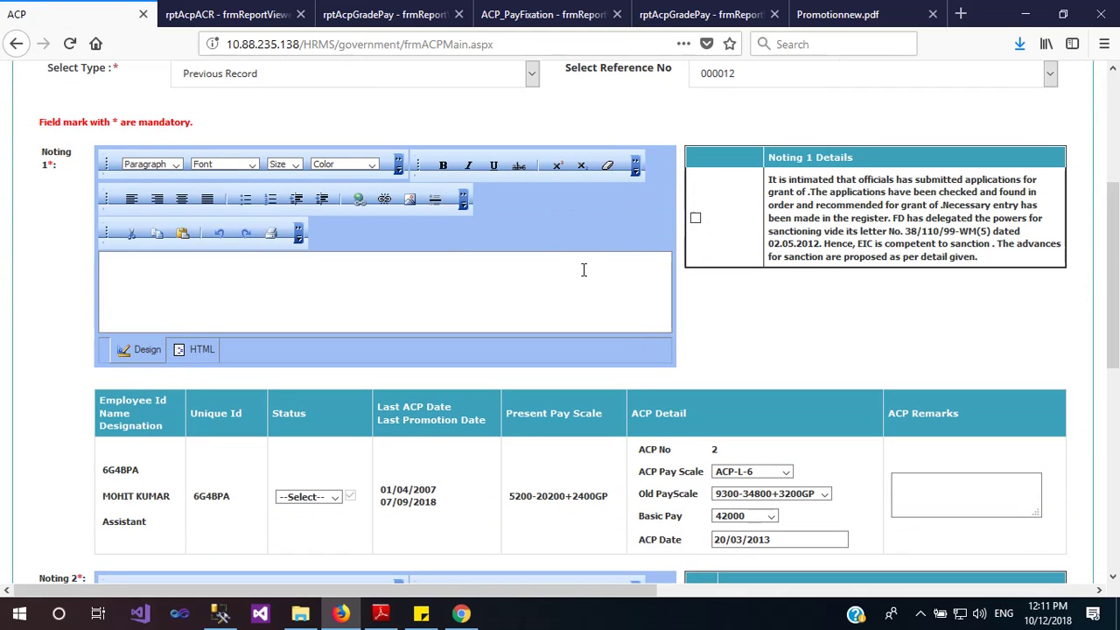
# Fill Noting 1 and Noting 2 from templates, set status Proposed and Noting By Dy Supdt
pyautogui.click(697, 219)
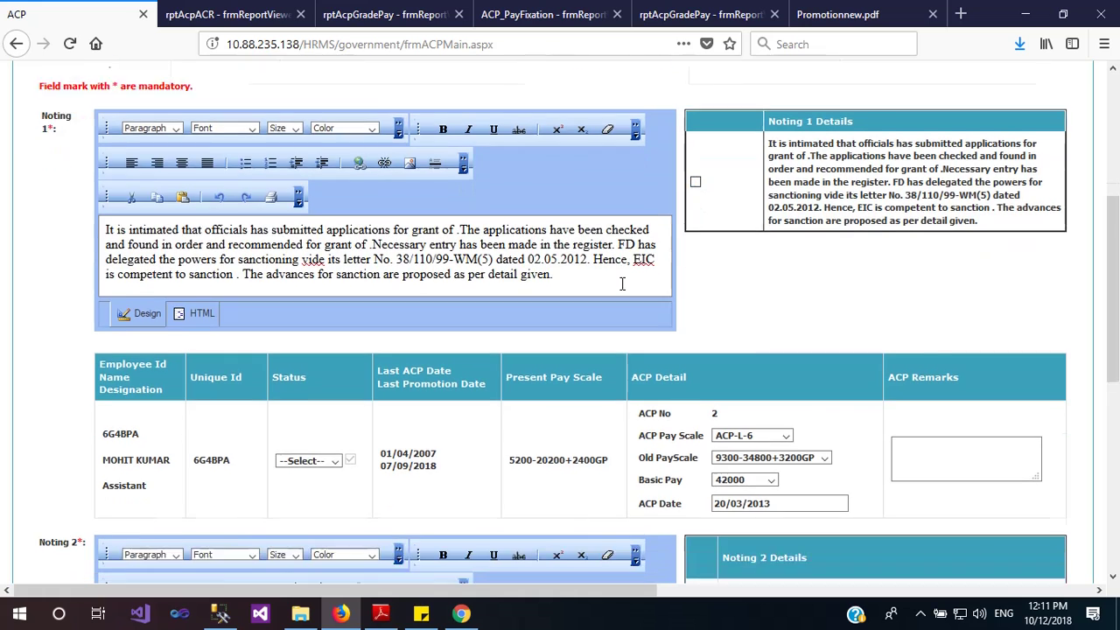
pyautogui.scroll(-2, 603, 278)
pyautogui.scroll(-3, 575, 199)
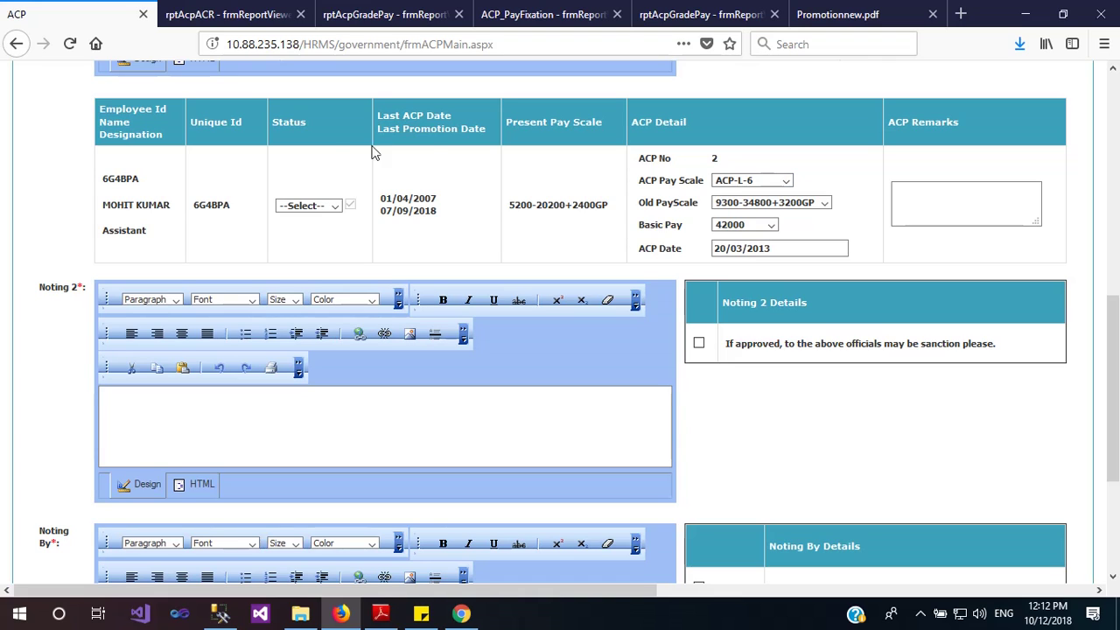
pyautogui.click(308, 206)
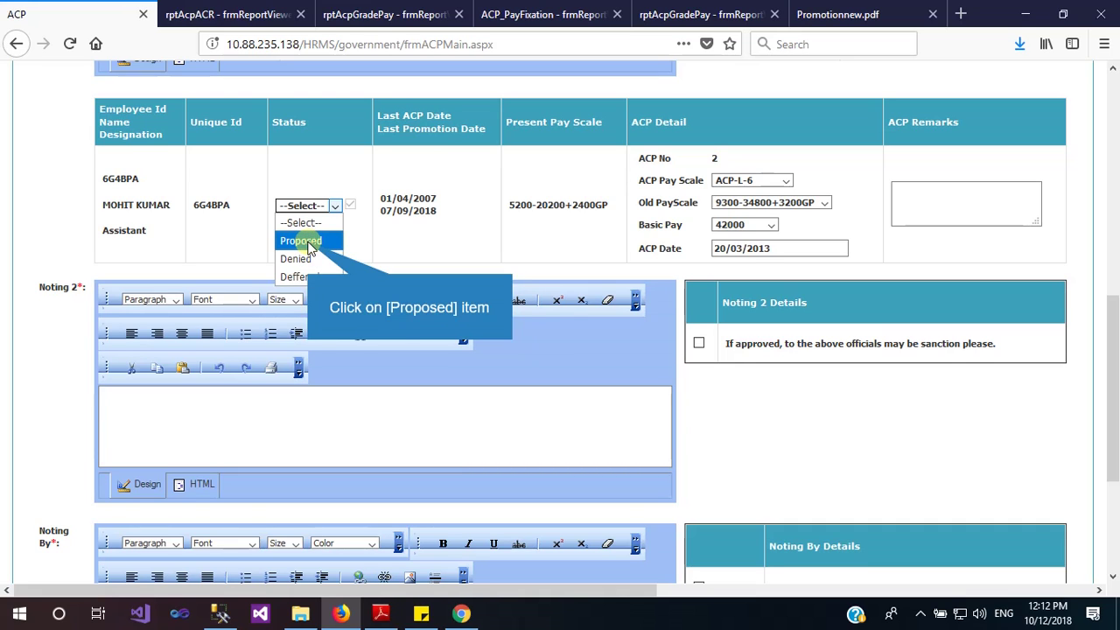
pyautogui.click(306, 242)
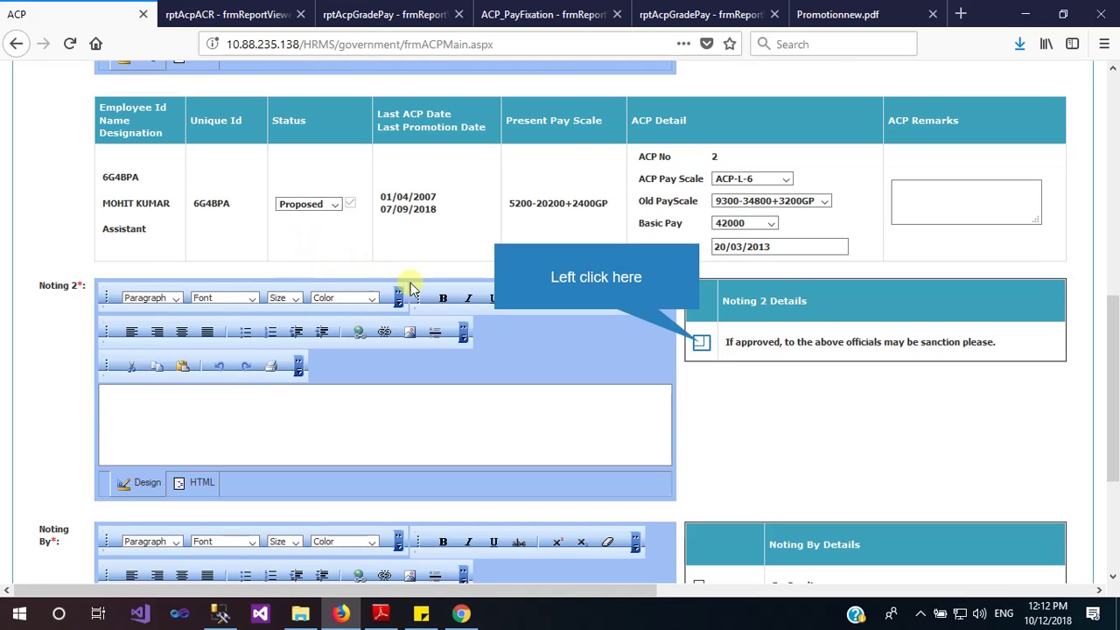
pyautogui.click(701, 344)
pyautogui.scroll(-3, 612, 367)
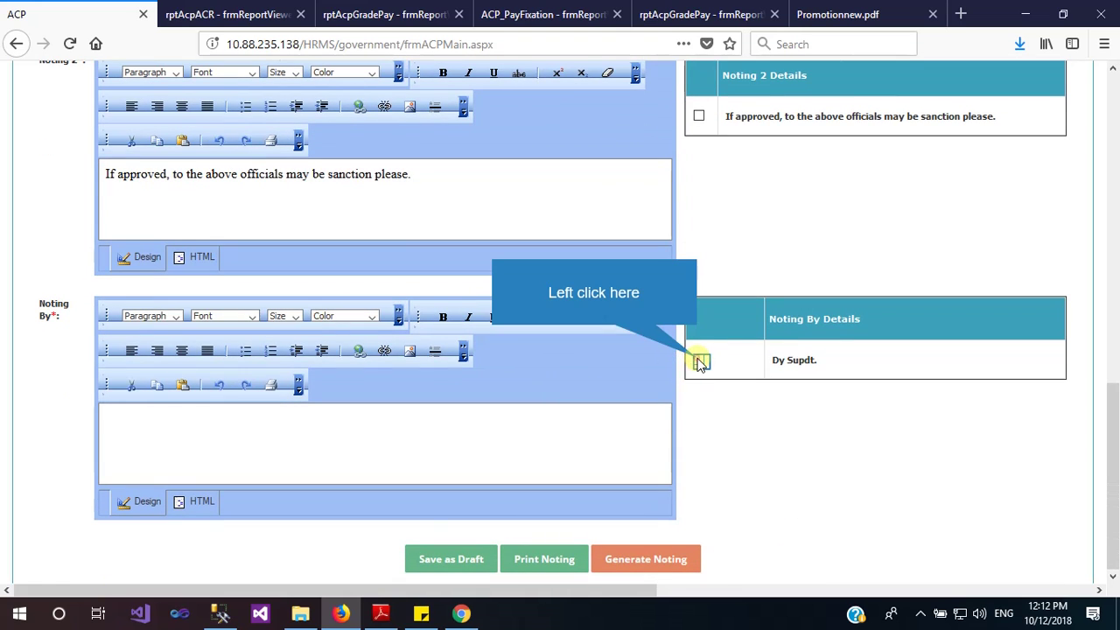
pyautogui.click(701, 361)
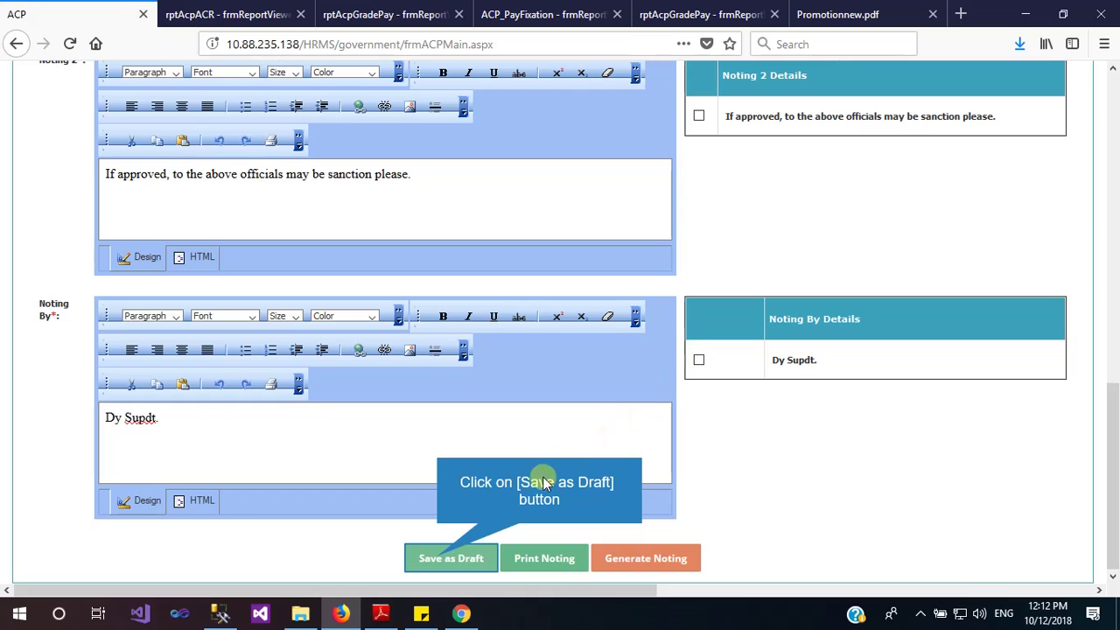
# Save the noting as a draft and return to the ACP form
pyautogui.click(440, 558)
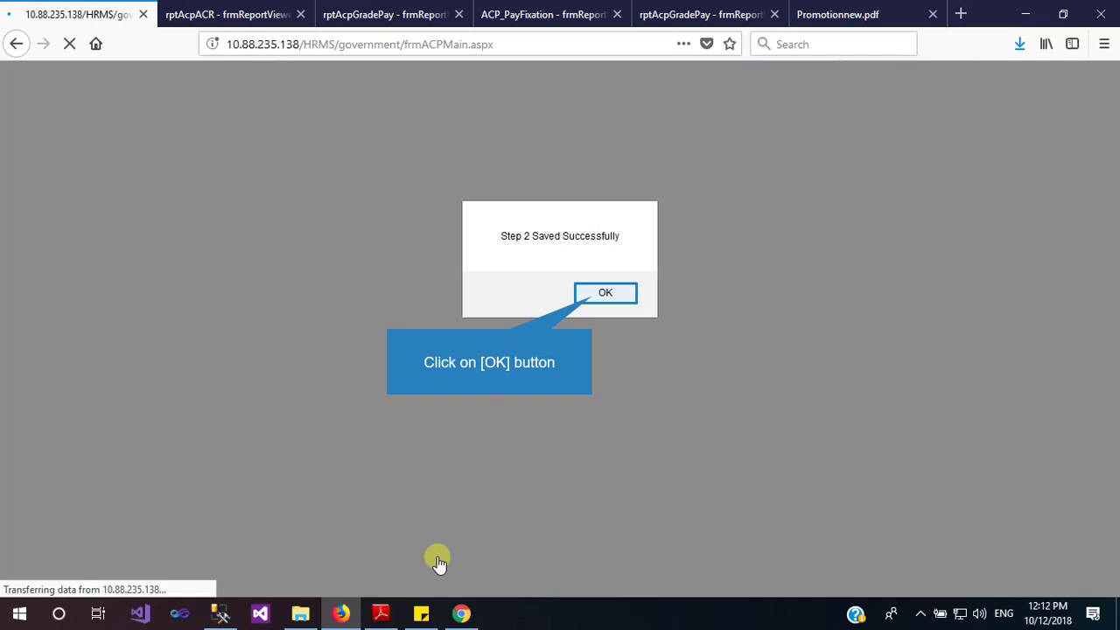
pyautogui.click(592, 293)
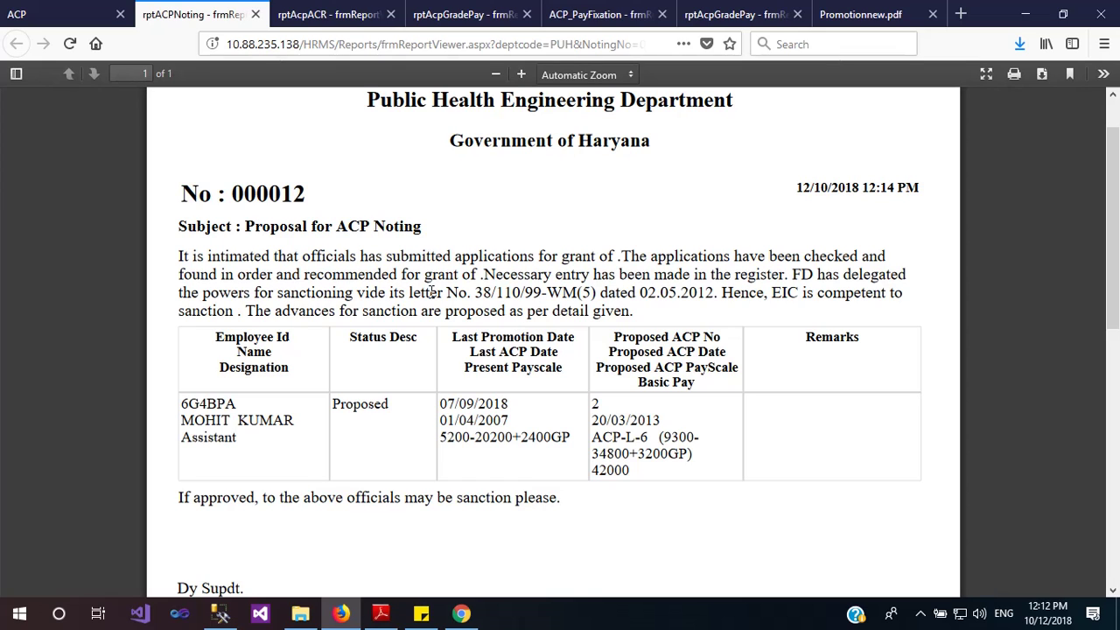
pyautogui.click(71, 15)
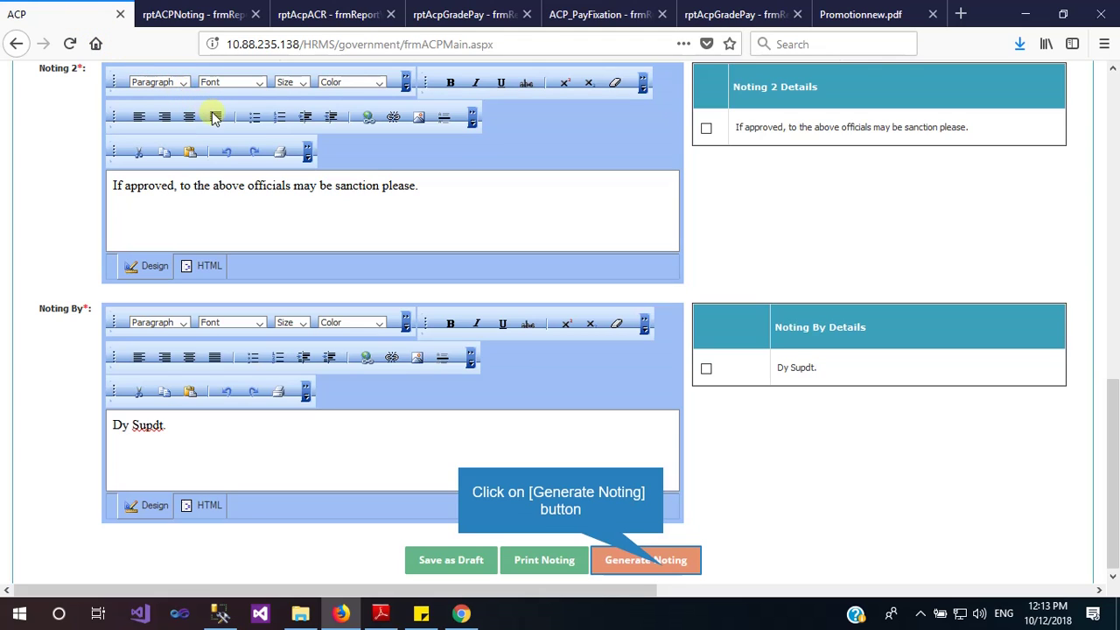
# Generate the final non-editable noting 000012 and return to the form at the Sanction step
pyautogui.click(663, 565)
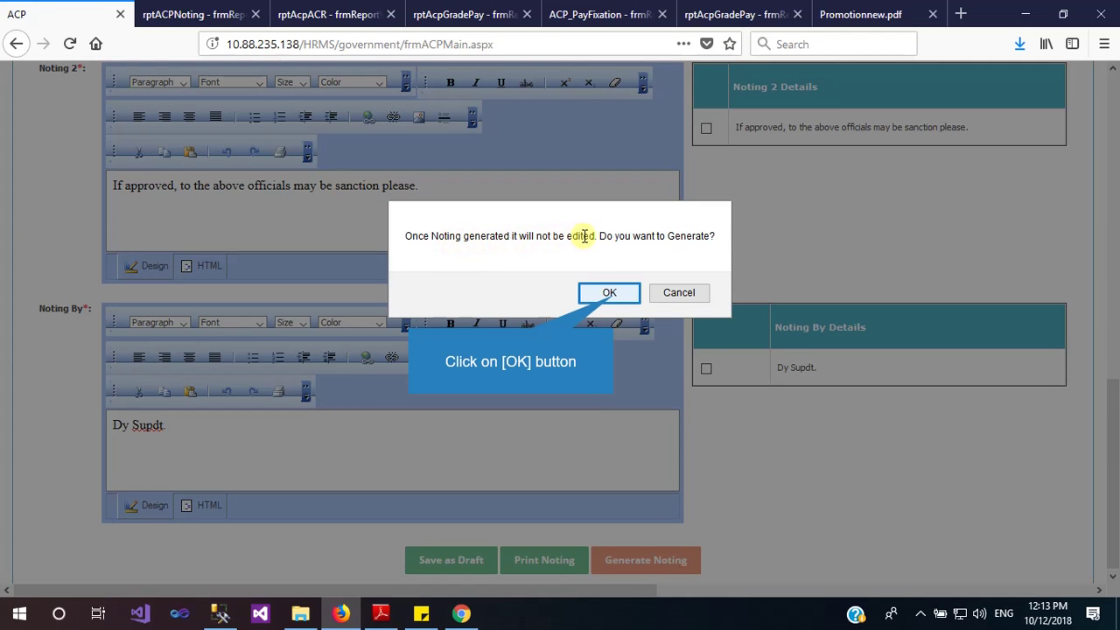
pyautogui.click(610, 294)
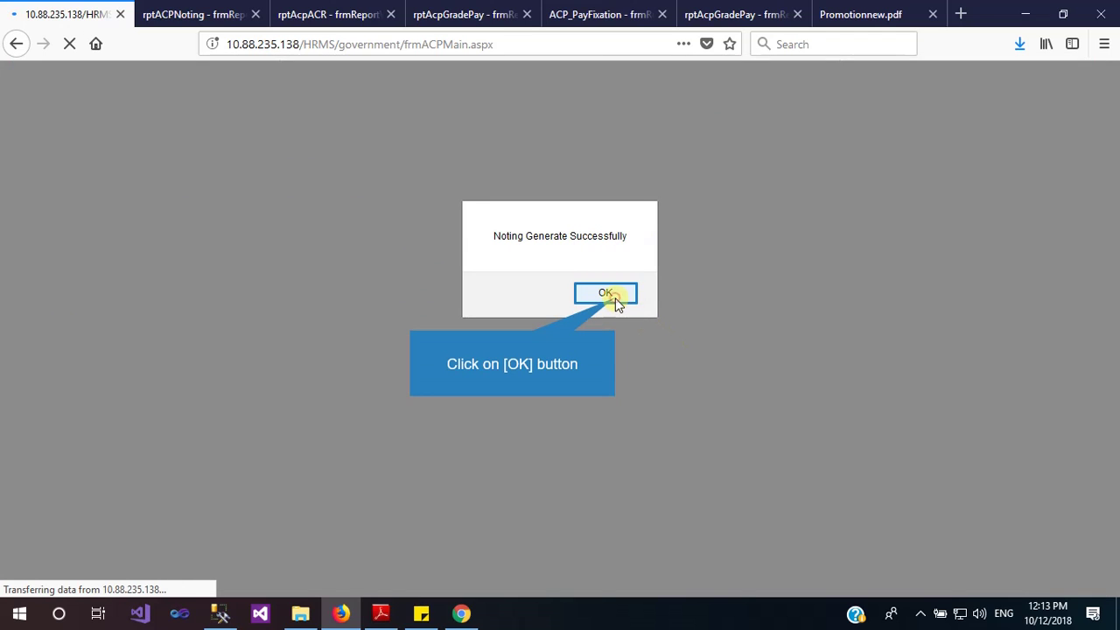
pyautogui.click(613, 295)
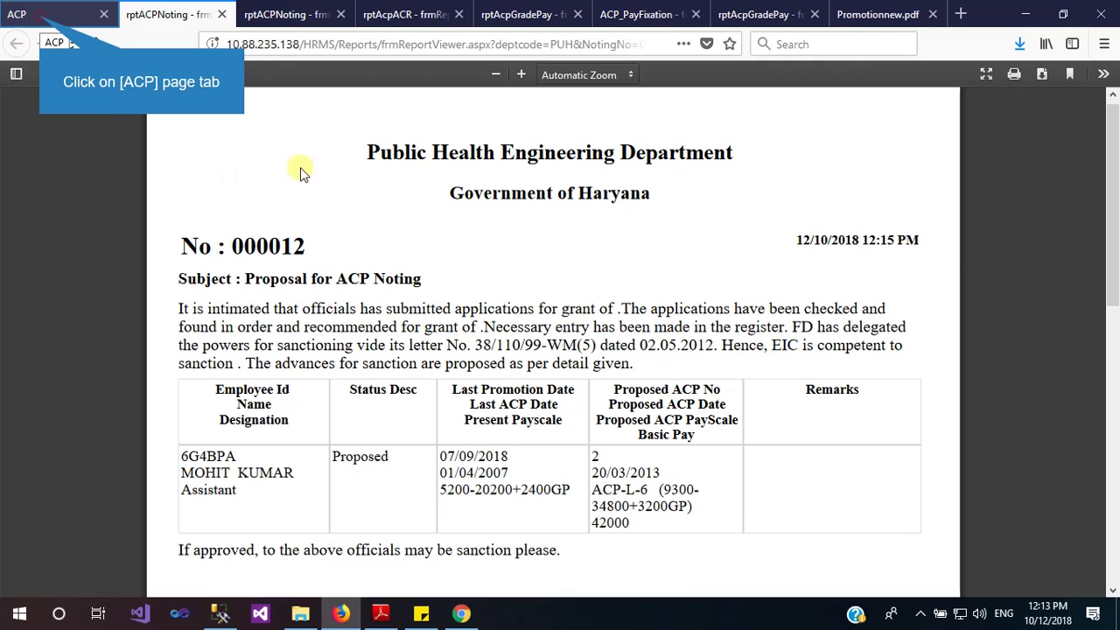
pyautogui.click(52, 14)
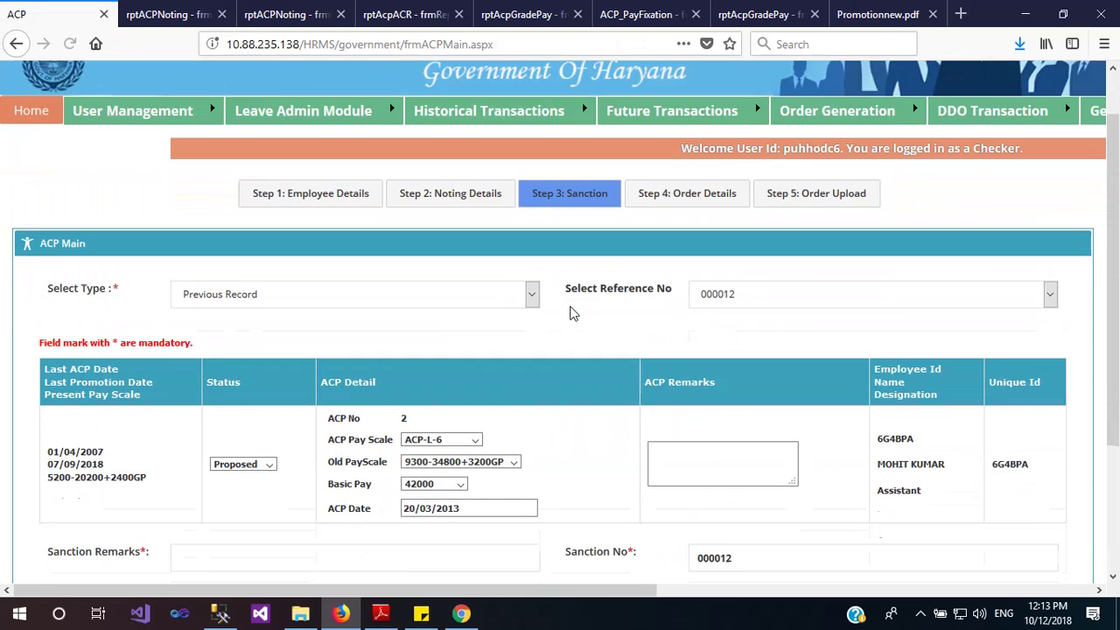
# Fill the sanction remarks, sanction date 11/10/2018 and Sanction By HO
pyautogui.scroll(-3, 573, 314)
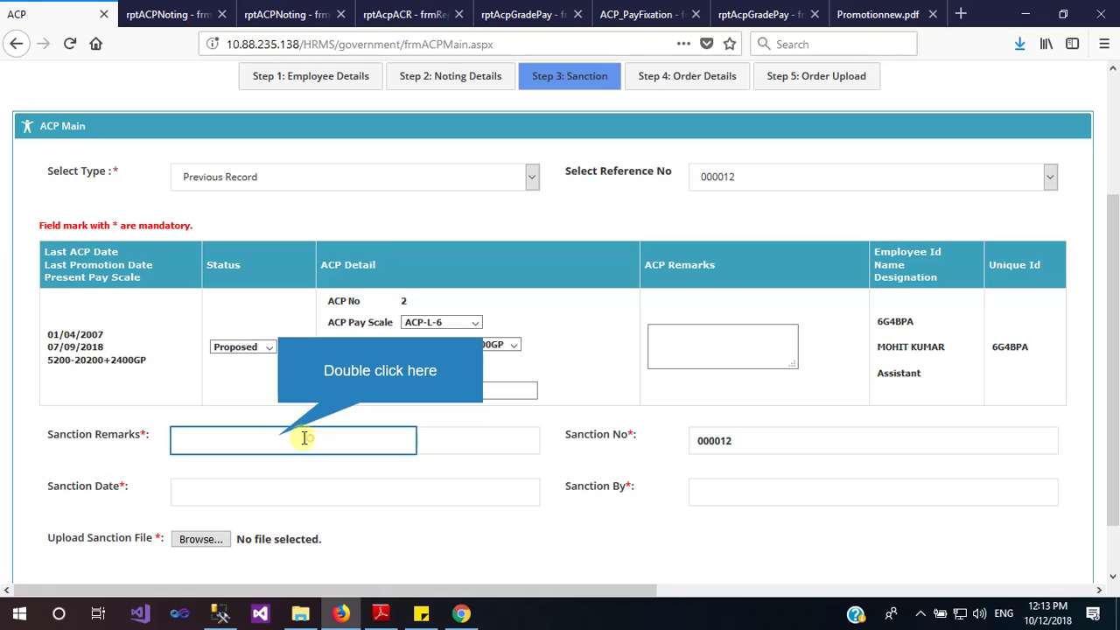
pyautogui.doubleClick(278, 436)
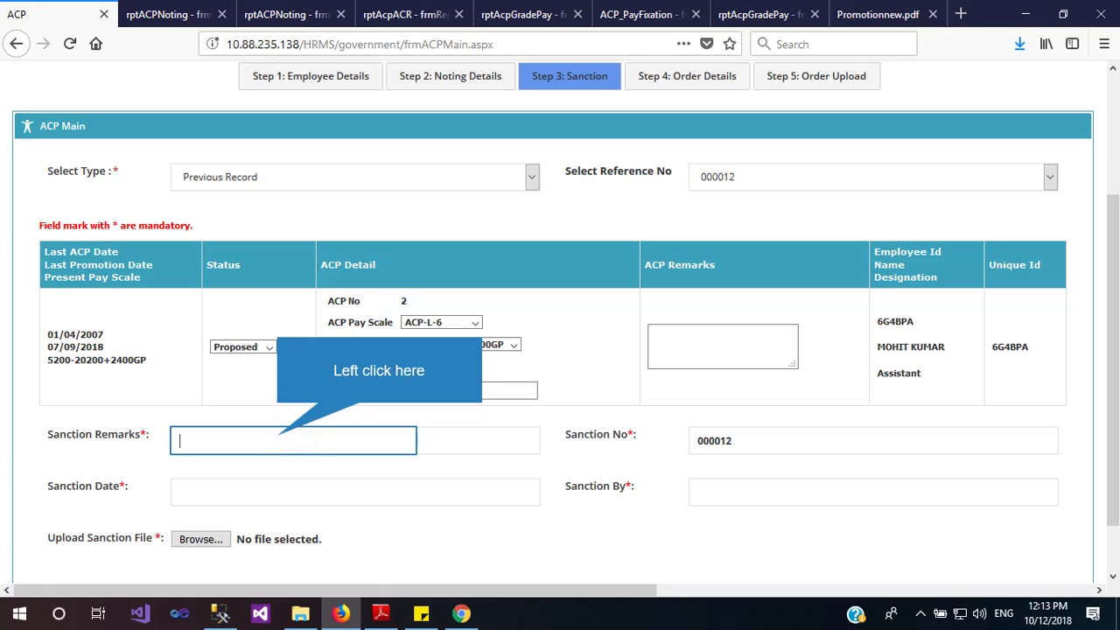
pyautogui.click(278, 436)
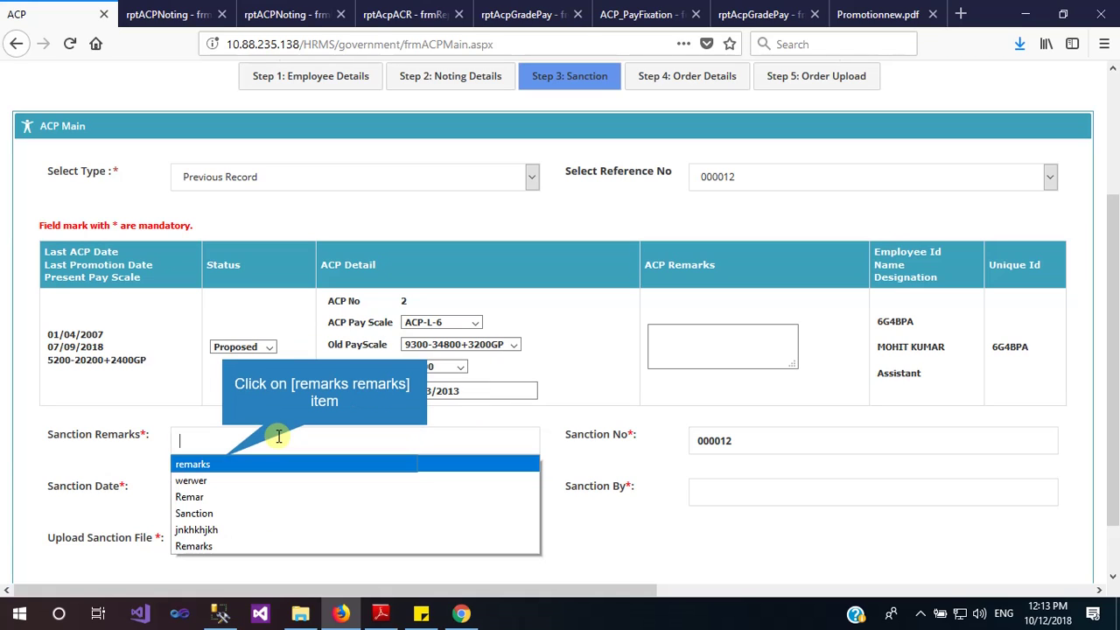
pyautogui.click(223, 462)
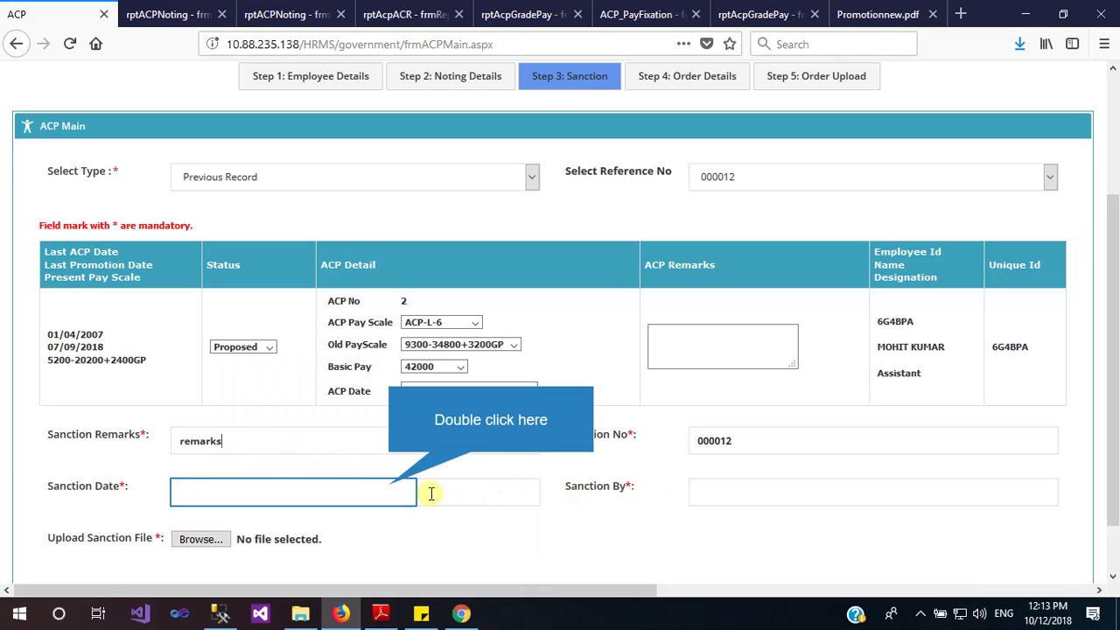
pyautogui.doubleClick(389, 489)
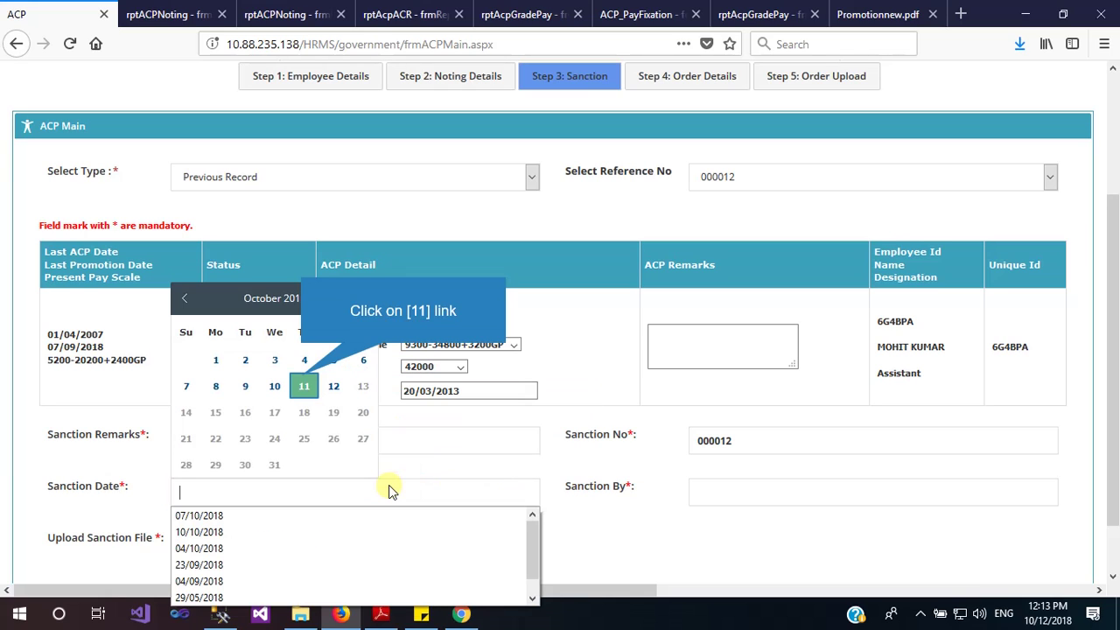
pyautogui.click(302, 385)
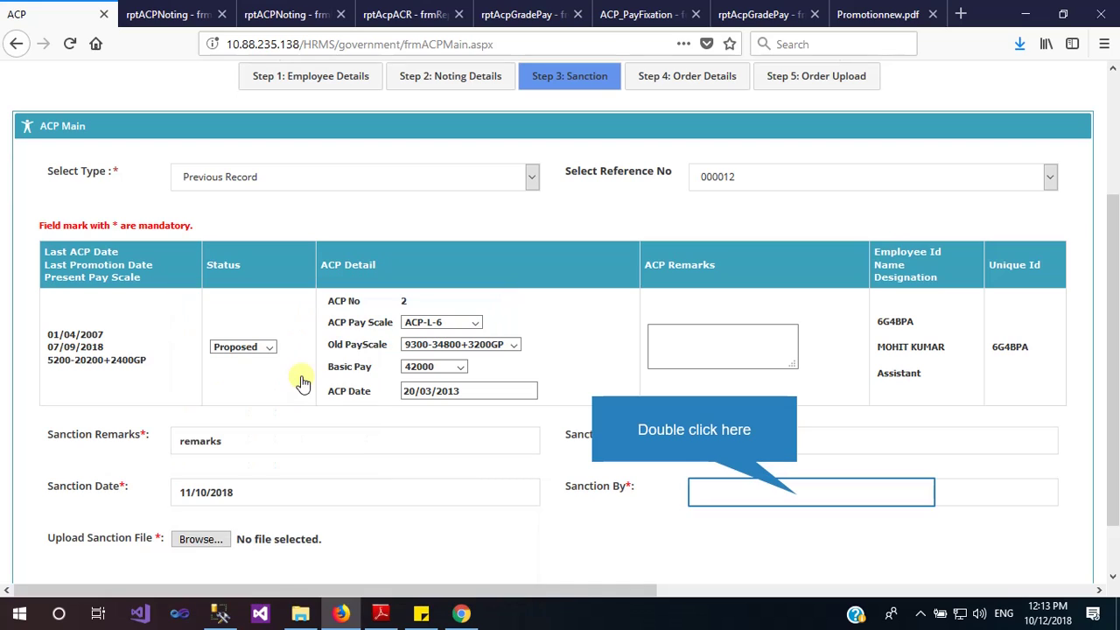
pyautogui.doubleClick(797, 494)
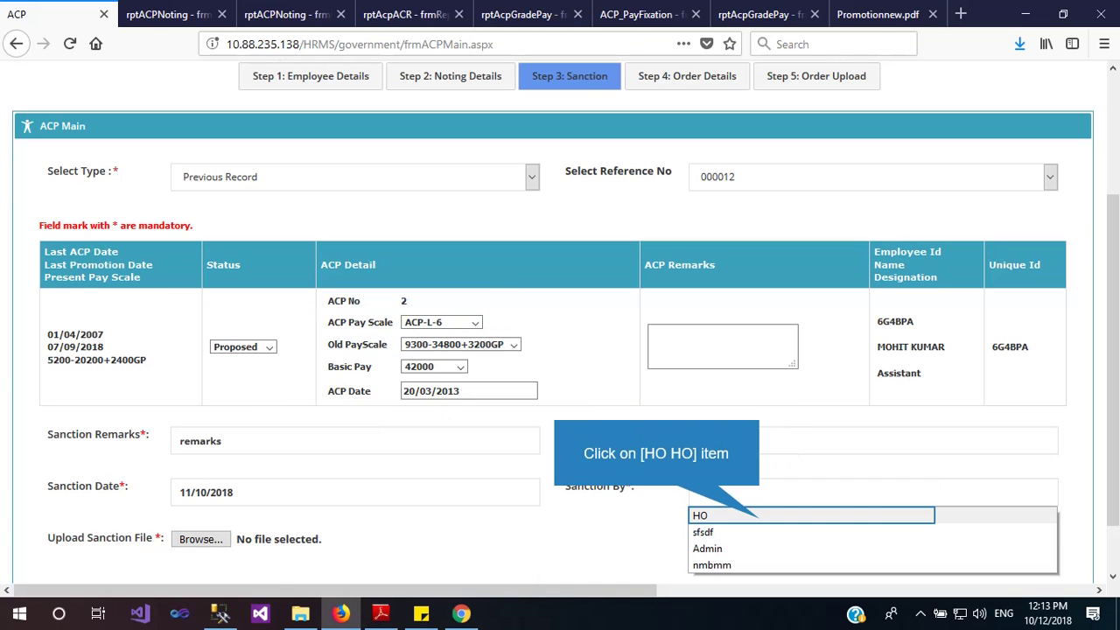
pyautogui.click(749, 515)
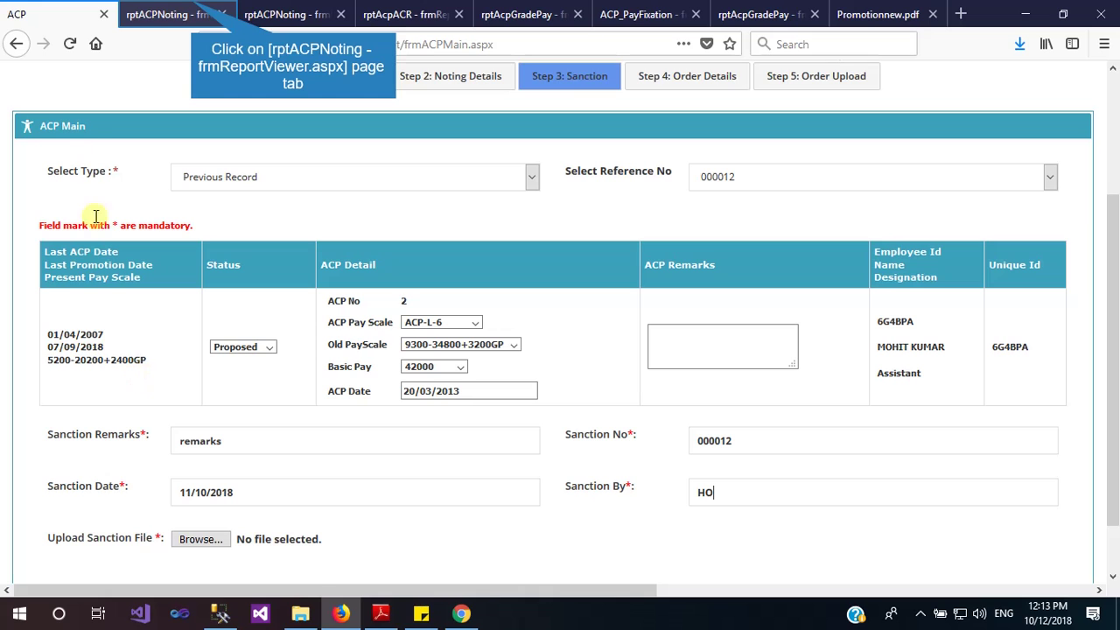
# Review the noting report, then attach the ACP processing report PDF as the sanction file
pyautogui.click(194, 11)
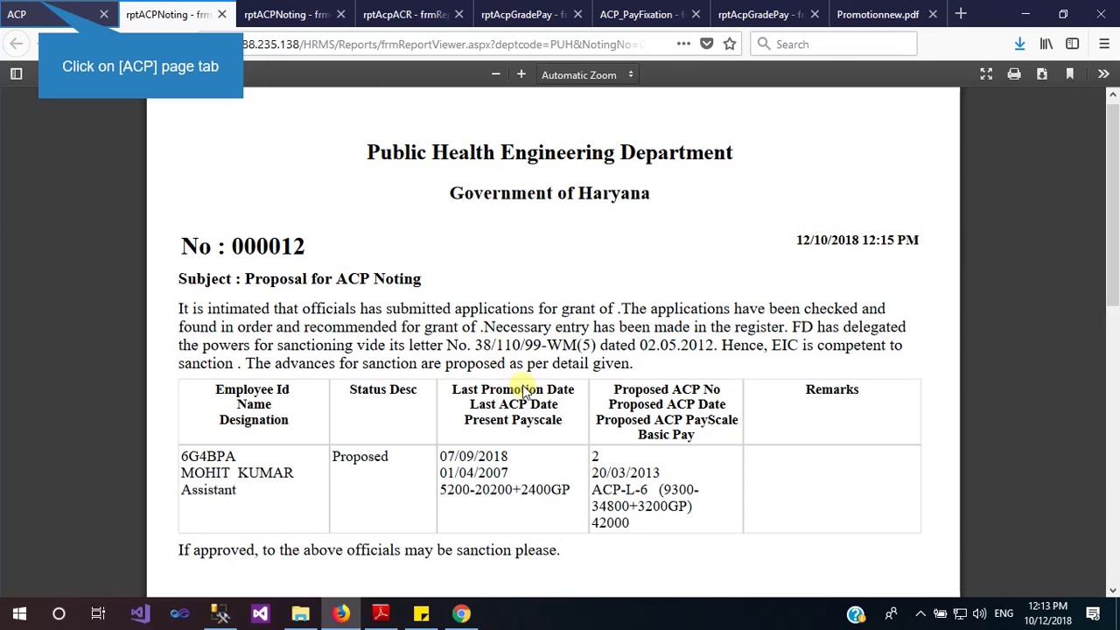
pyautogui.click(41, 7)
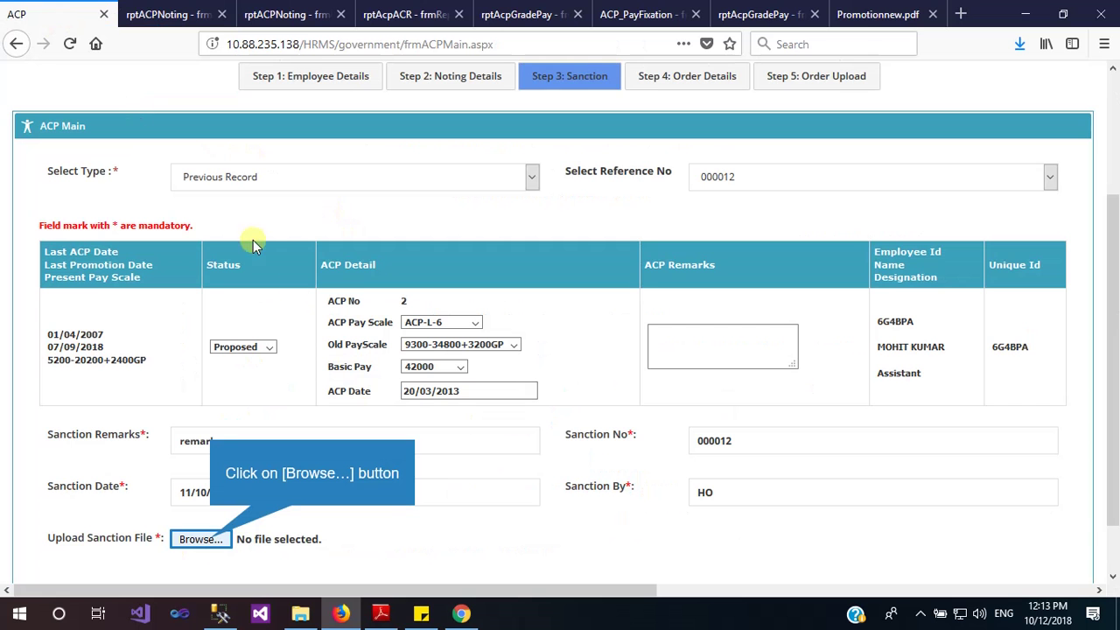
pyautogui.click(202, 539)
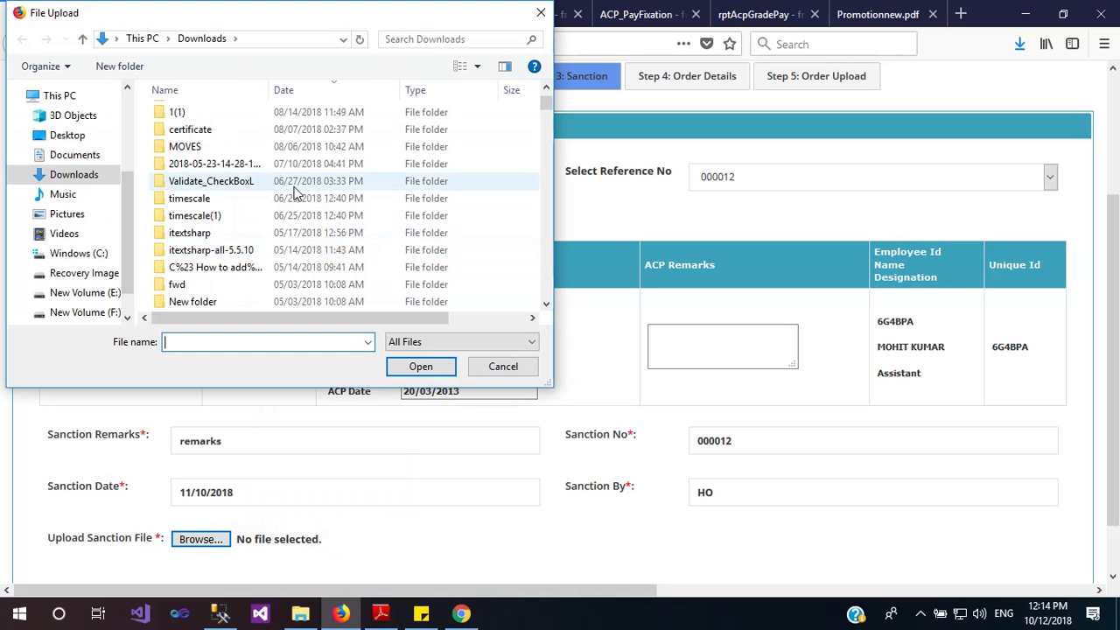
pyautogui.scroll(-6, 296, 193)
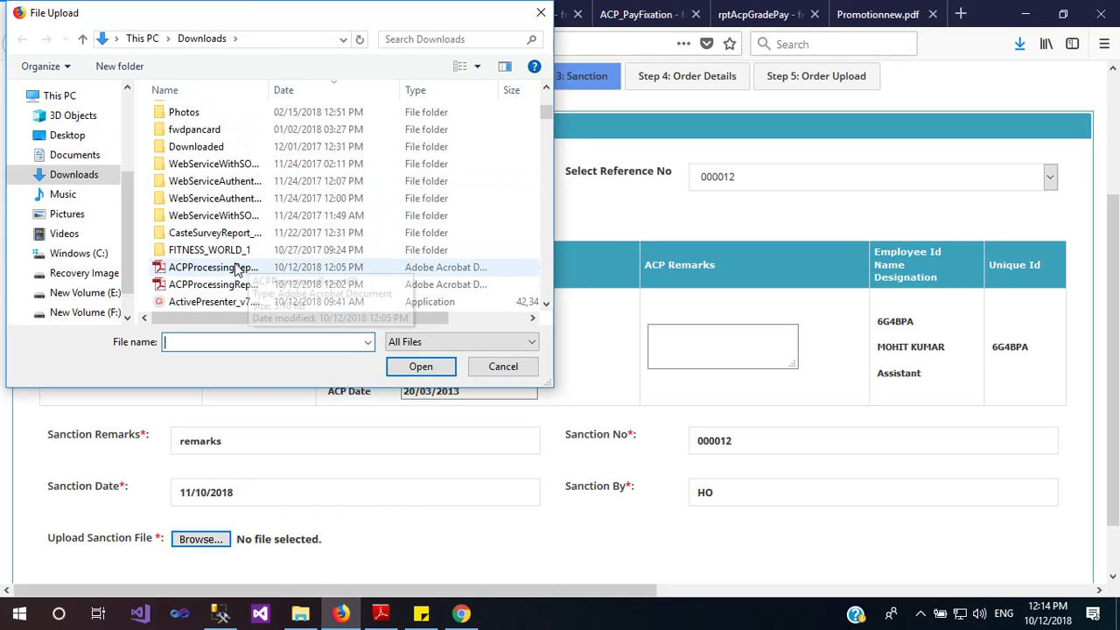
pyautogui.click(236, 272)
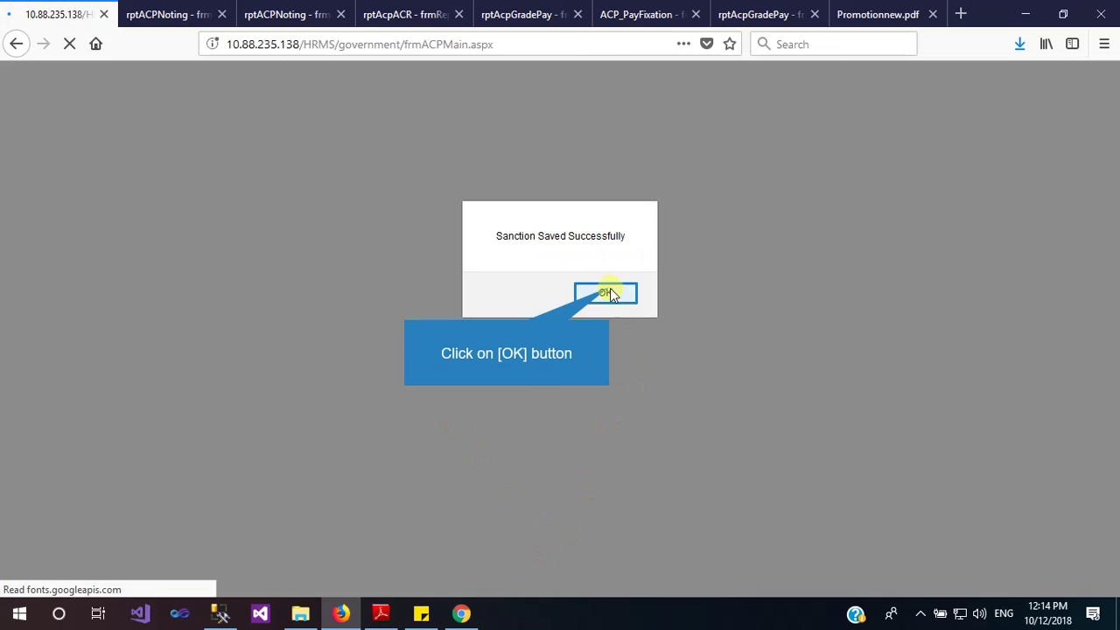
# Set the order date to 12/10/2018 and the place of order to Chandigarg
pyautogui.click(610, 288)
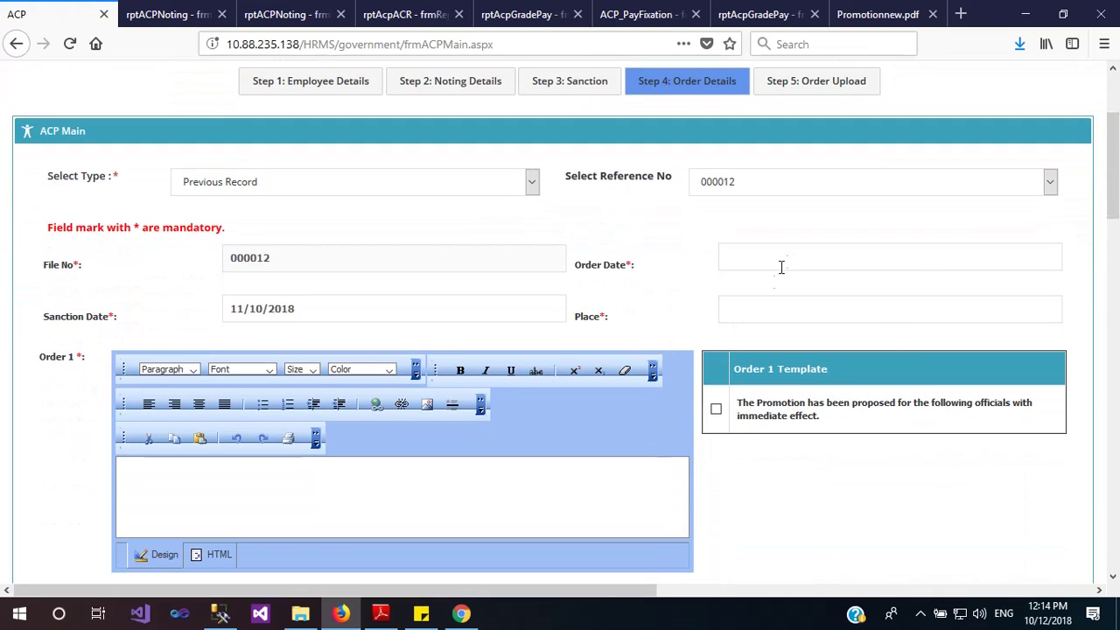
pyautogui.click(781, 267)
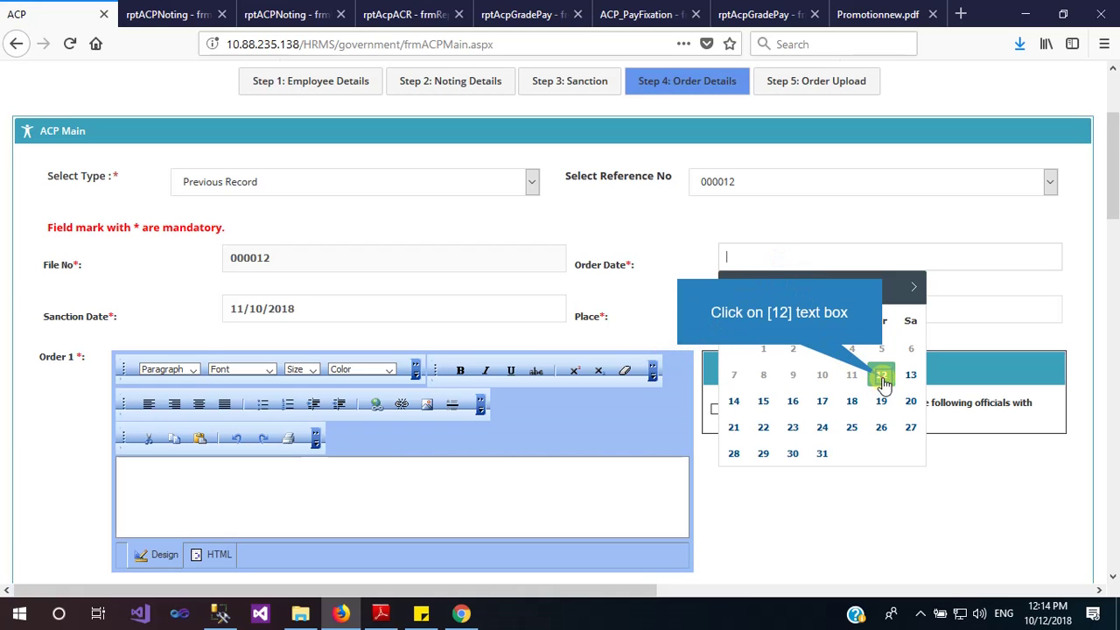
pyautogui.click(883, 378)
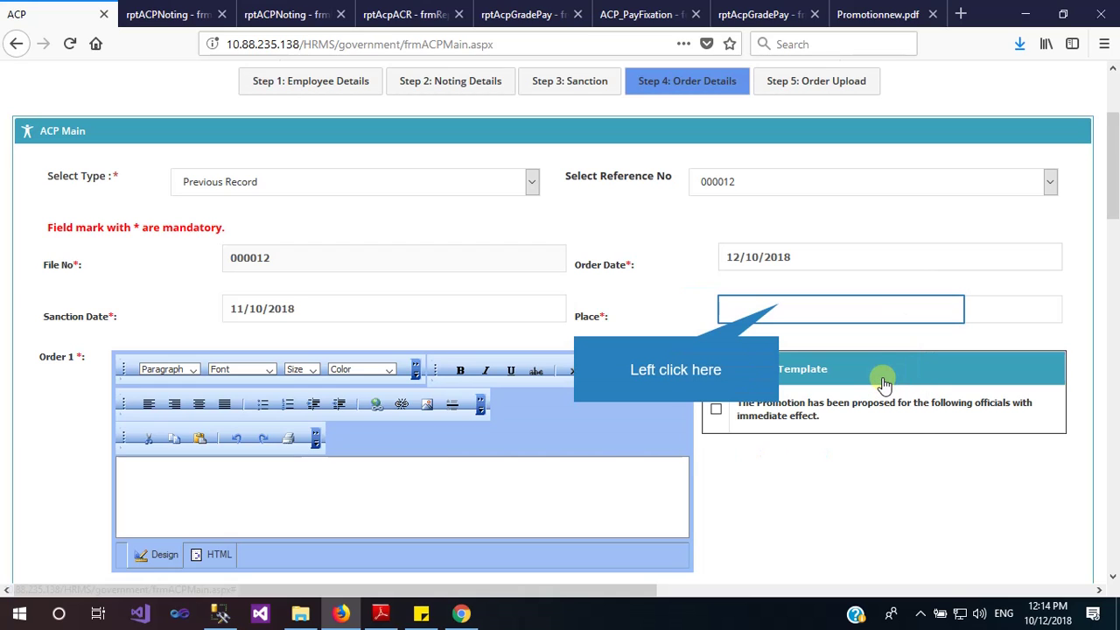
pyautogui.click(781, 304)
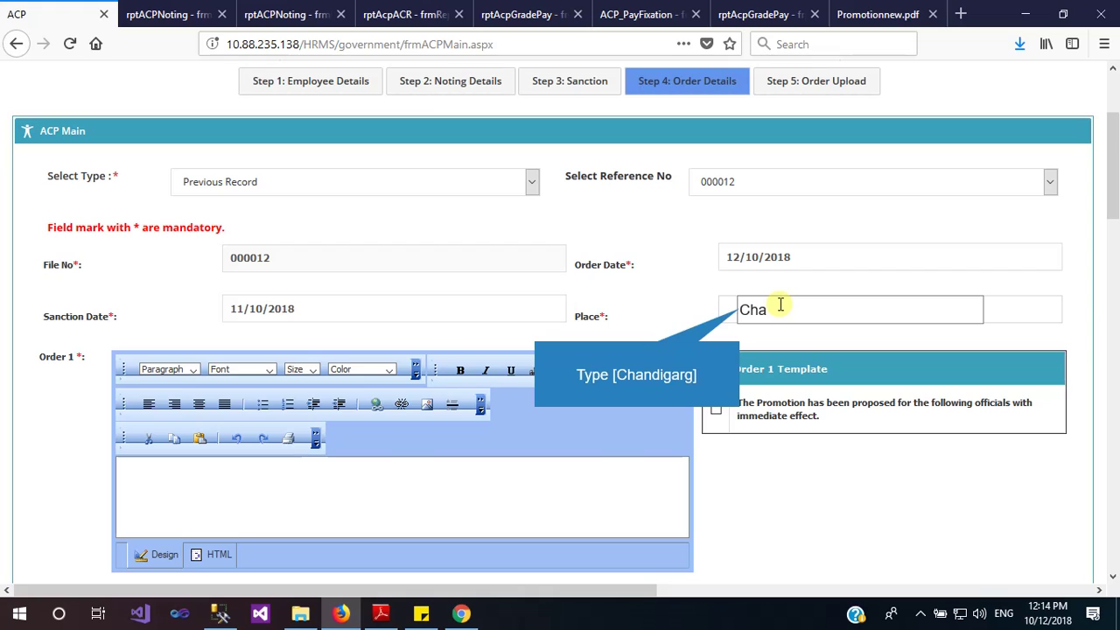
pyautogui.write('Chandigarg')
# Fill Order 1, Order 2, Order By, CC To, Order By 2, To Others and Internal Distribution from templates
pyautogui.scroll(-3, 780, 308)
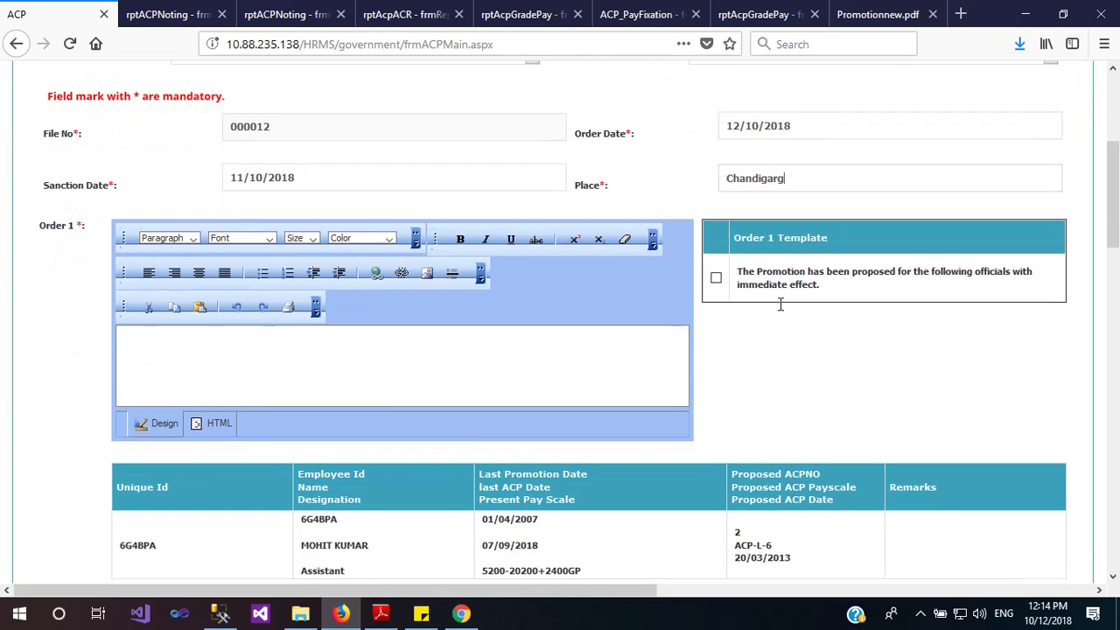
pyautogui.click(714, 280)
pyautogui.scroll(-3, 716, 288)
pyautogui.scroll(-3, 716, 287)
pyautogui.click(716, 284)
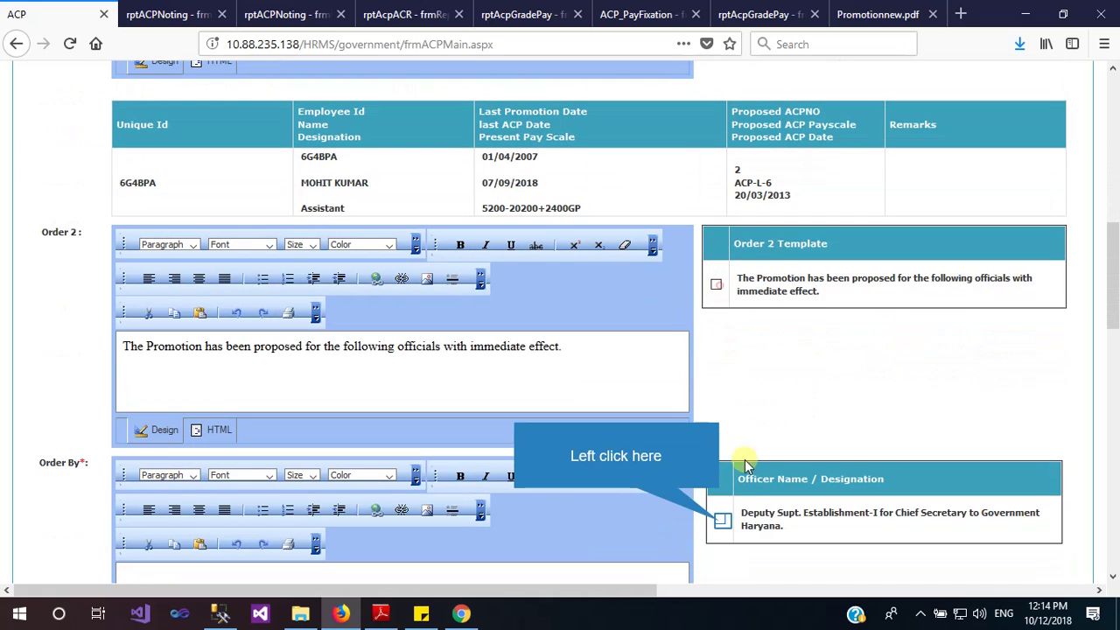
pyautogui.click(721, 523)
pyautogui.scroll(-3, 721, 523)
pyautogui.click(715, 502)
pyautogui.scroll(-3, 715, 502)
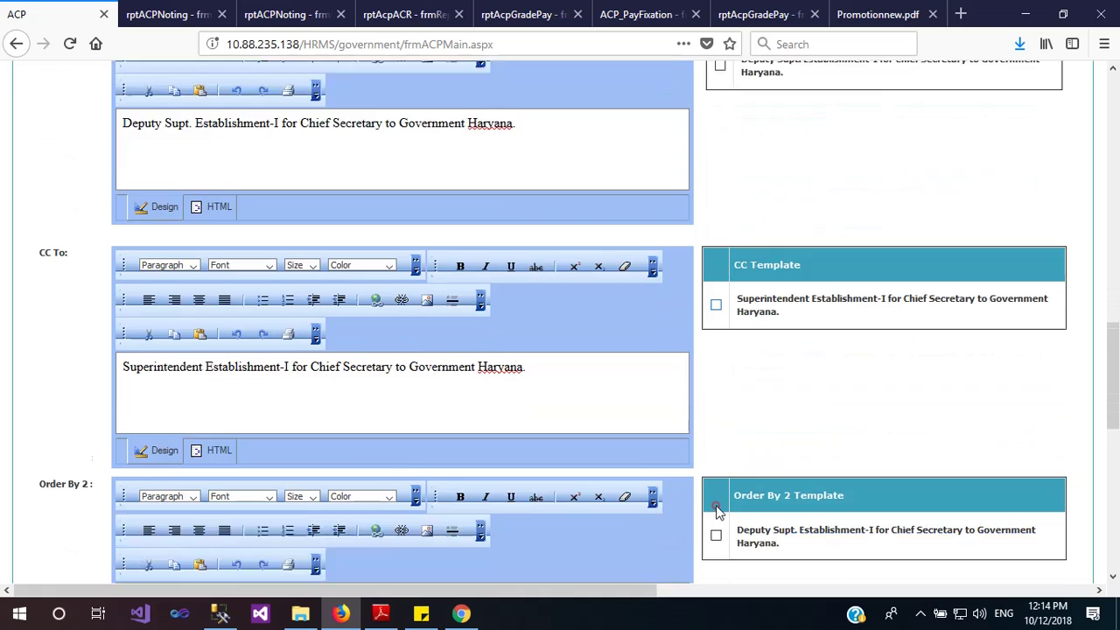
pyautogui.click(716, 460)
pyautogui.scroll(-3, 689, 500)
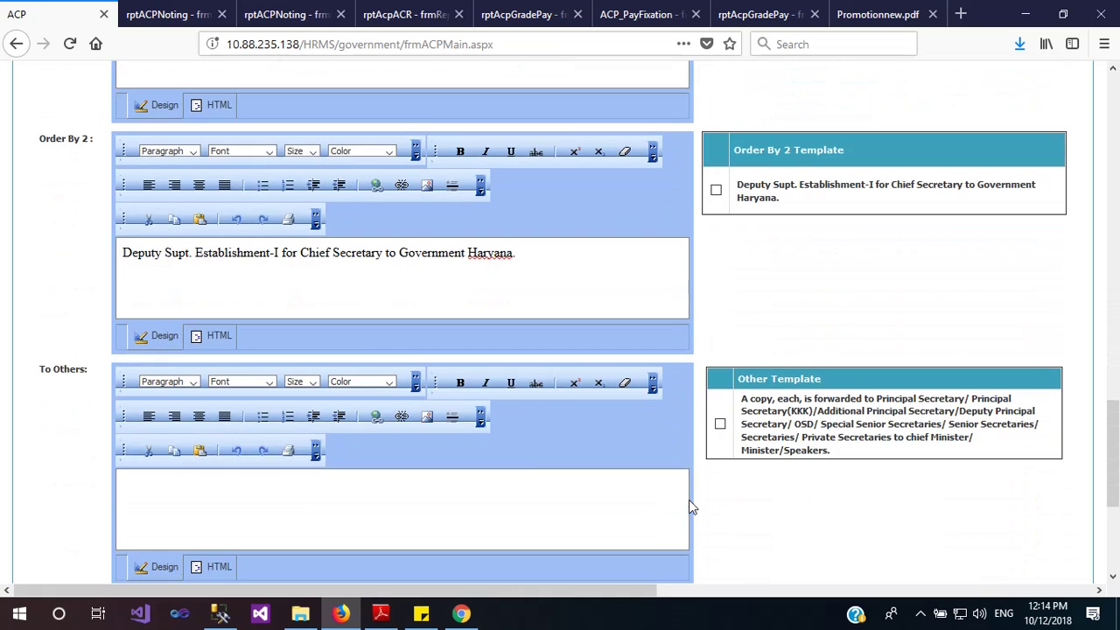
pyautogui.click(718, 426)
pyautogui.scroll(-3, 717, 426)
pyautogui.click(714, 427)
pyautogui.scroll(-3, 651, 450)
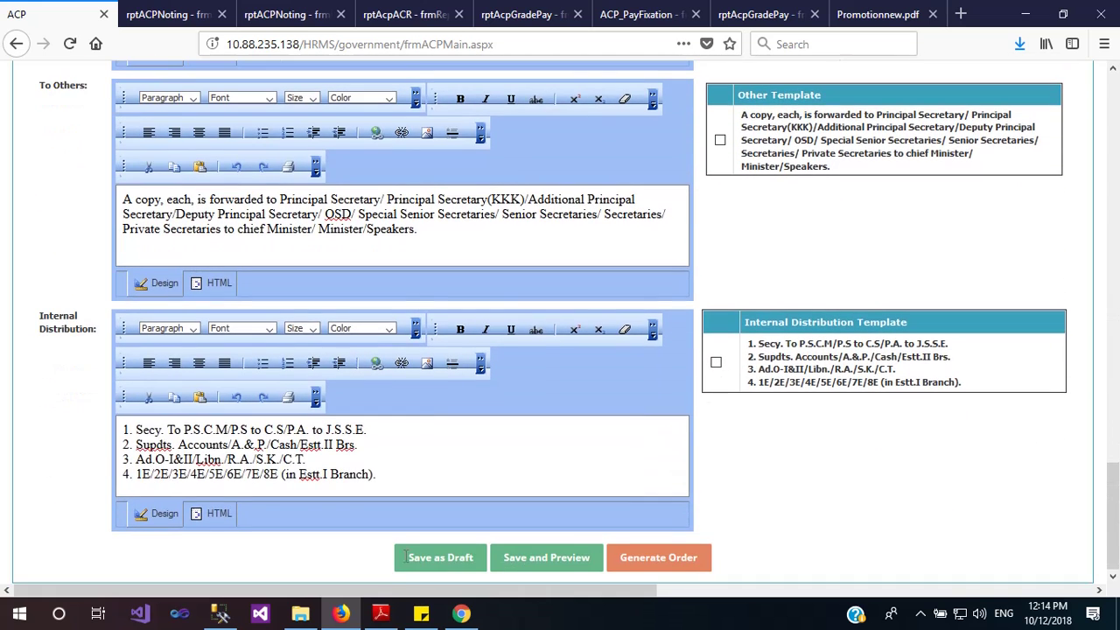
# Save the order as a draft, then save and preview ACP Order No. 000012
pyautogui.click(412, 568)
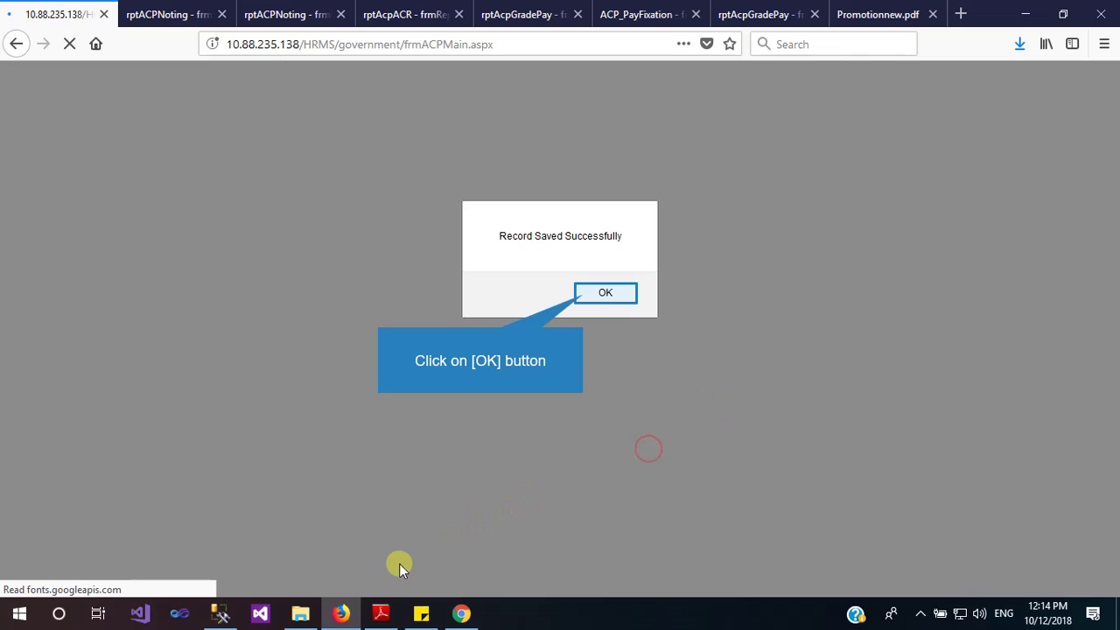
pyautogui.click(584, 295)
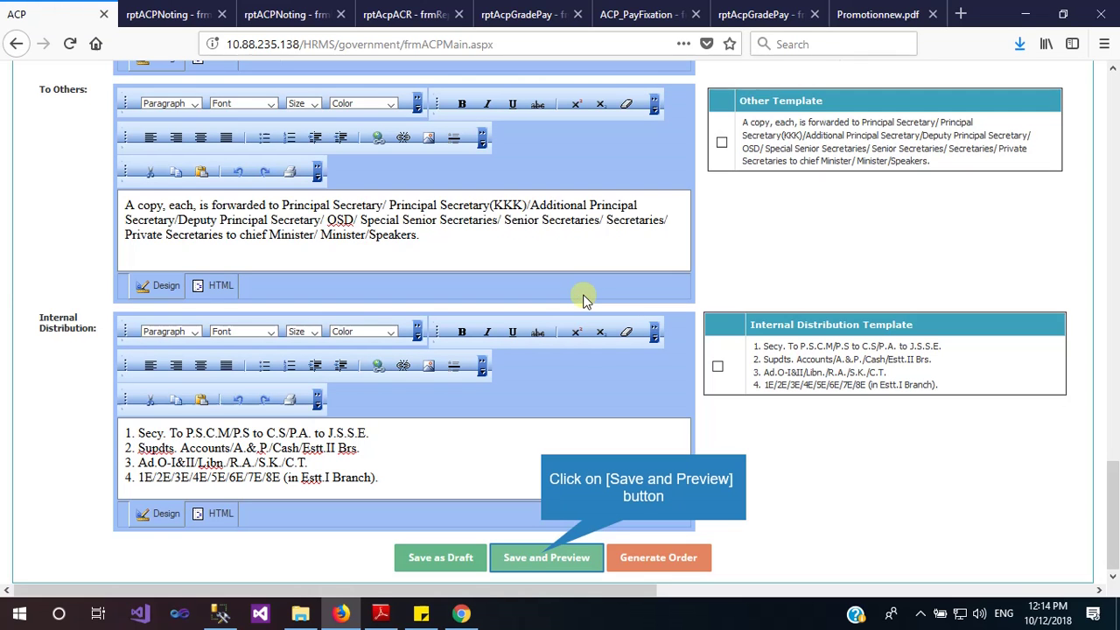
pyautogui.click(544, 560)
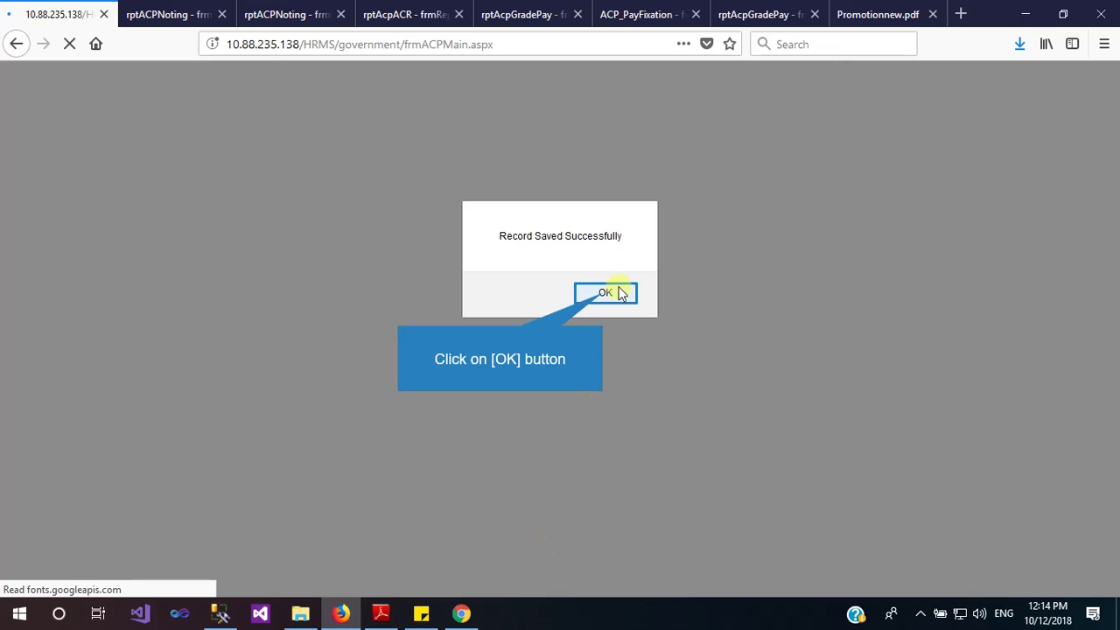
pyautogui.click(602, 295)
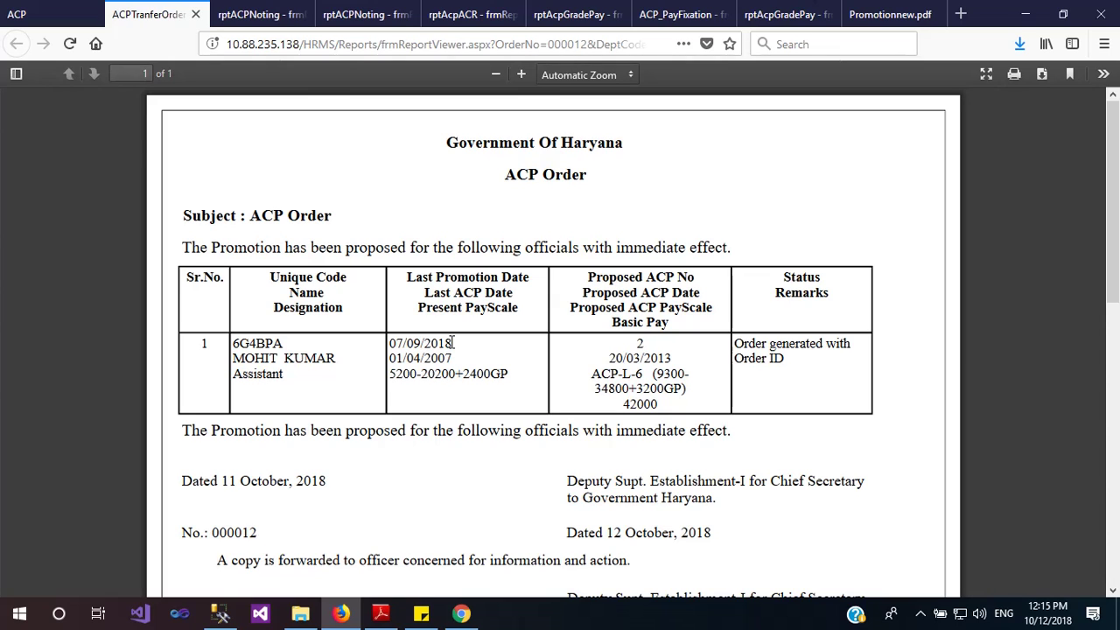
# Return to the ACP form and generate the final ACP order, confirming no further edits
pyautogui.scroll(-5, 453, 343)
pyautogui.hotkey('ctrl', 'shift', 'Tab')
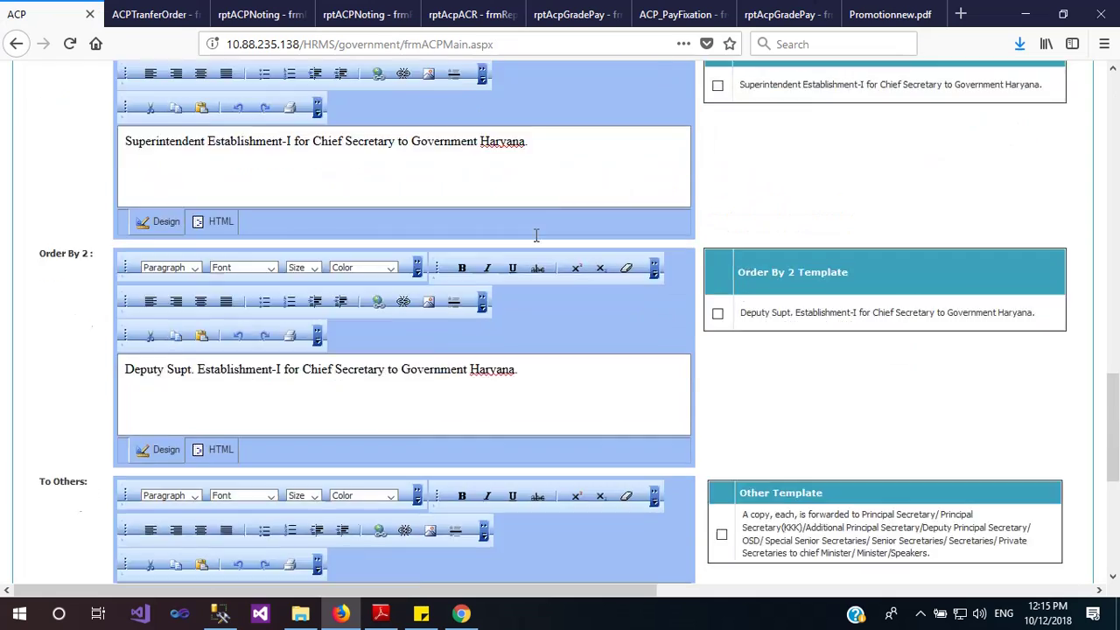
pyautogui.scroll(5, 536, 234)
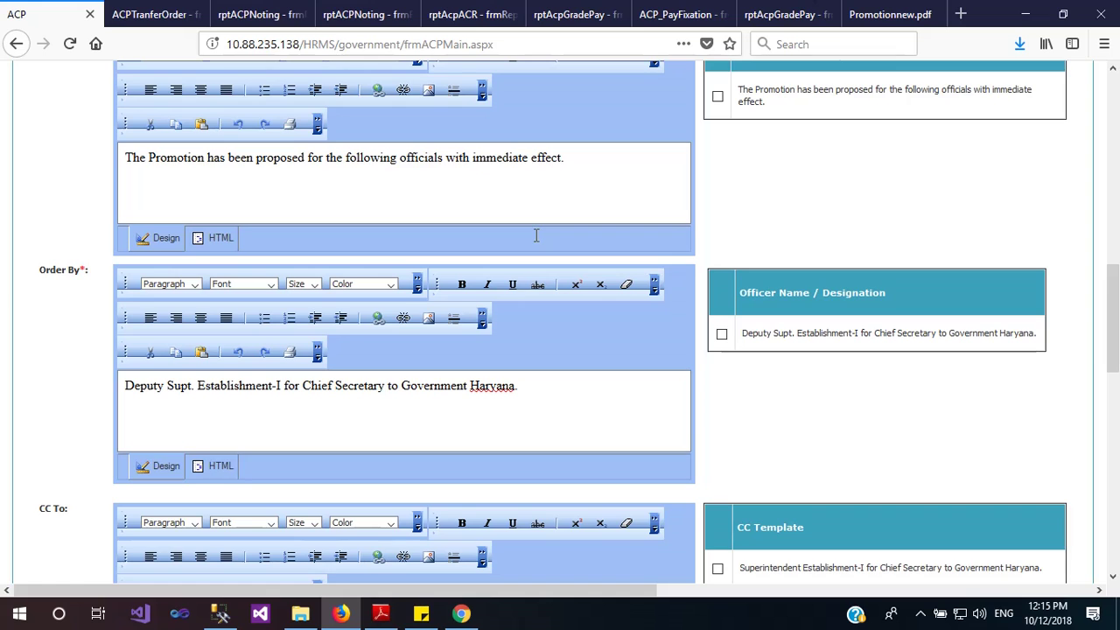
pyautogui.scroll(10, 537, 234)
pyautogui.scroll(-15, 535, 235)
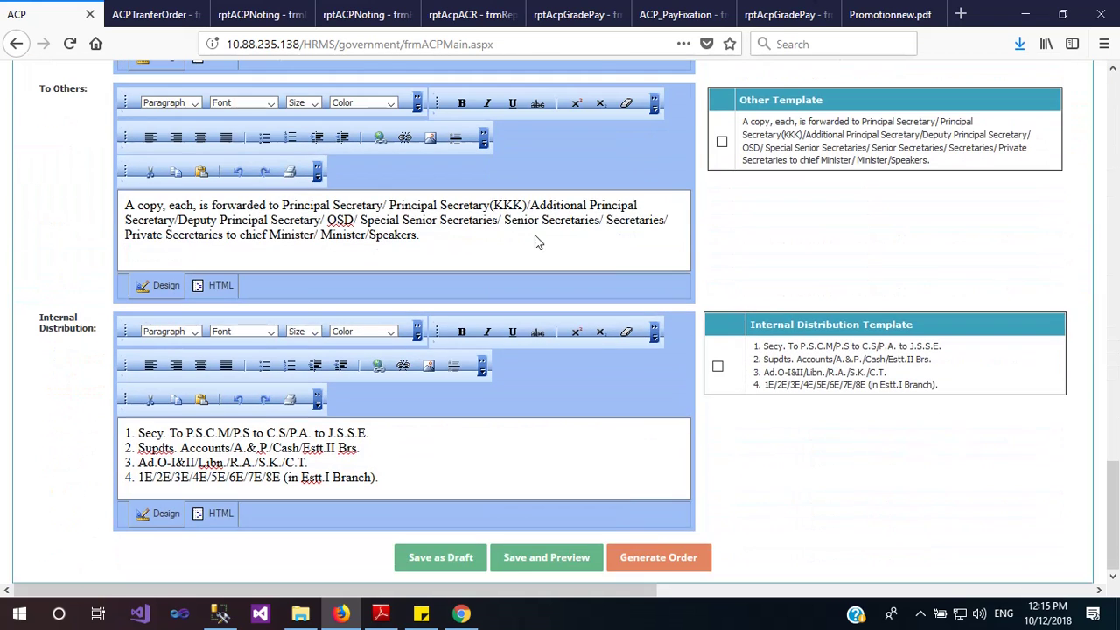
pyautogui.click(632, 558)
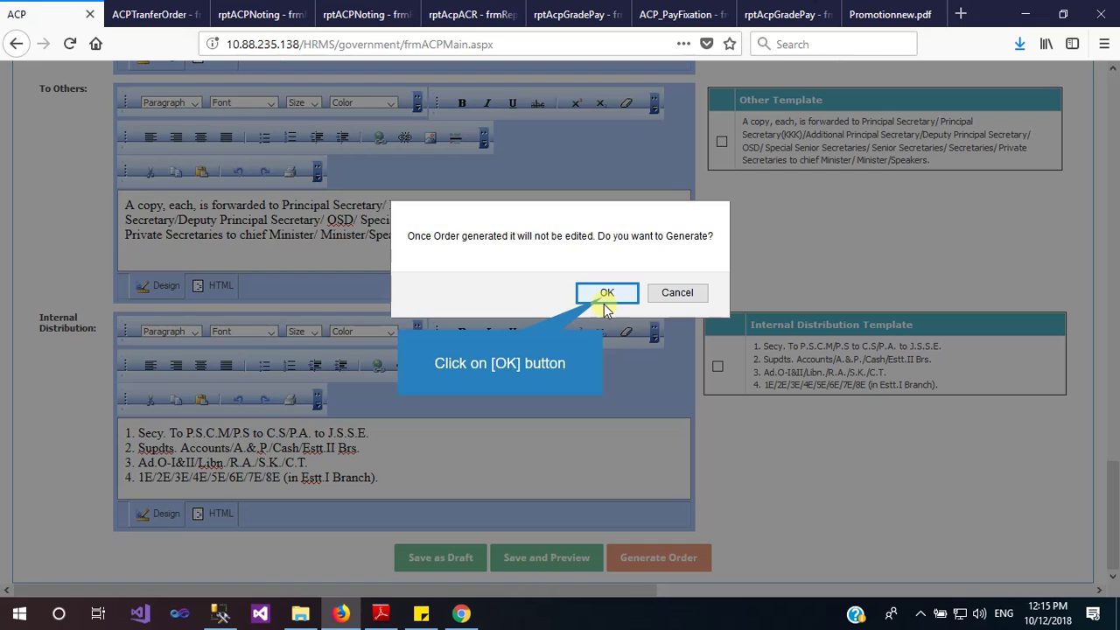
pyautogui.click(604, 296)
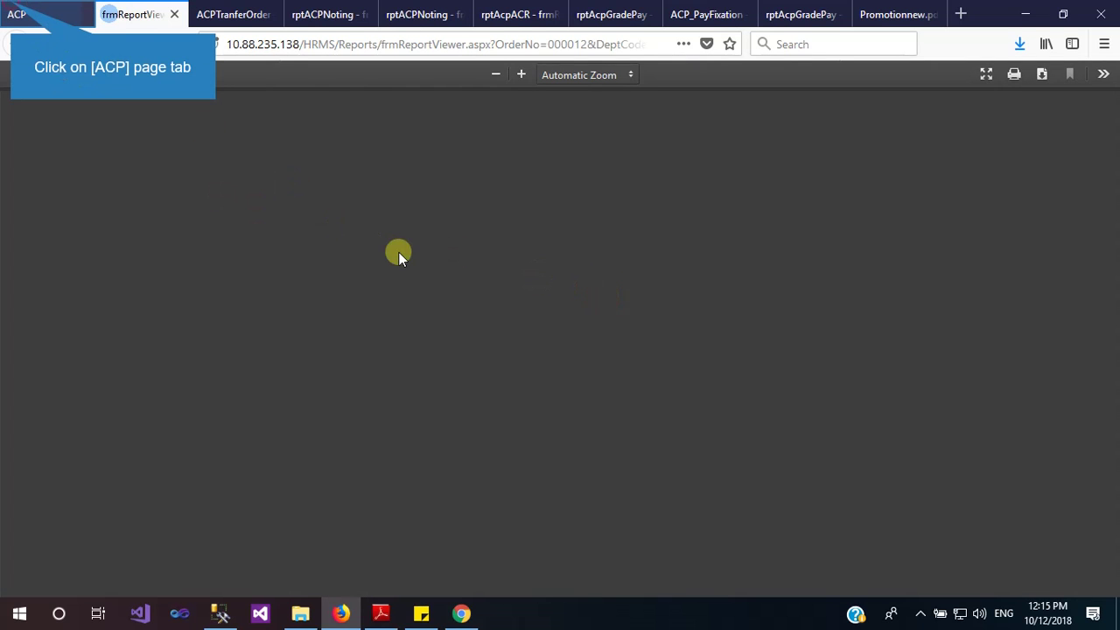
pyautogui.hotkey('ctrl', 'w')
pyautogui.scroll(3, 504, 335)
# Upload ACPProcessingReport(2) as the signed ACP order for reference 000012 and acknowledge the success alert
pyautogui.click(875, 258)
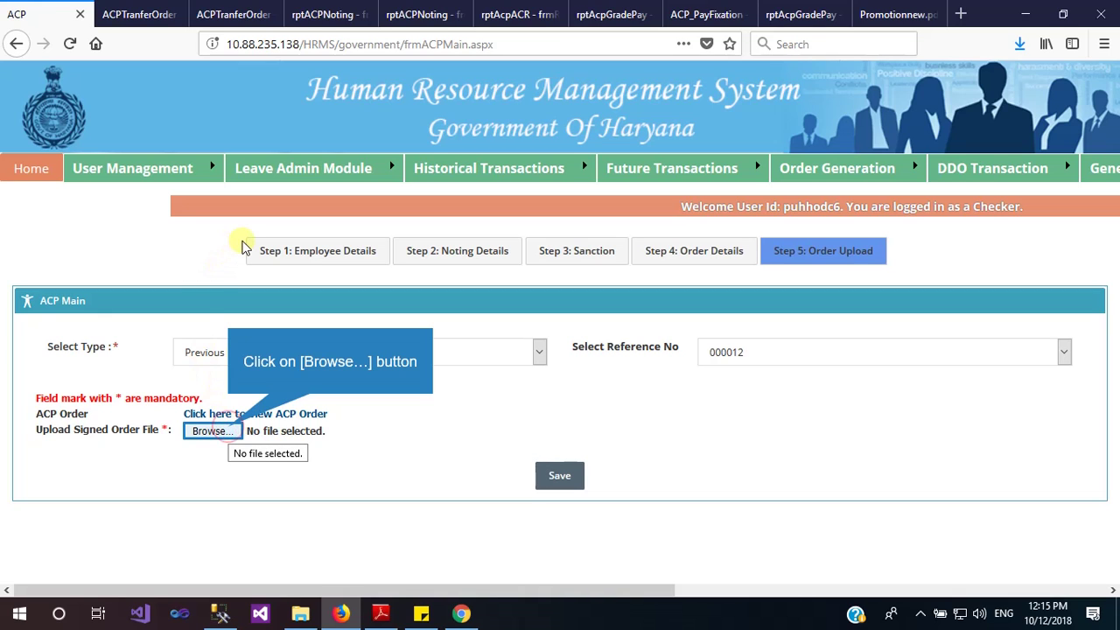
pyautogui.scroll(-9, 245, 247)
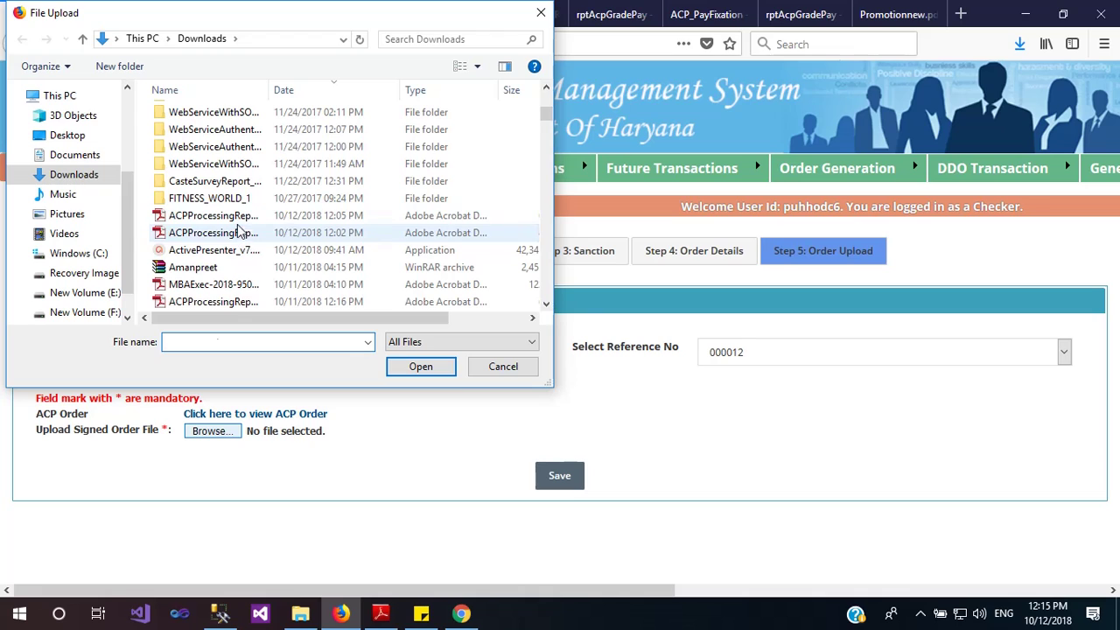
pyautogui.click(242, 233)
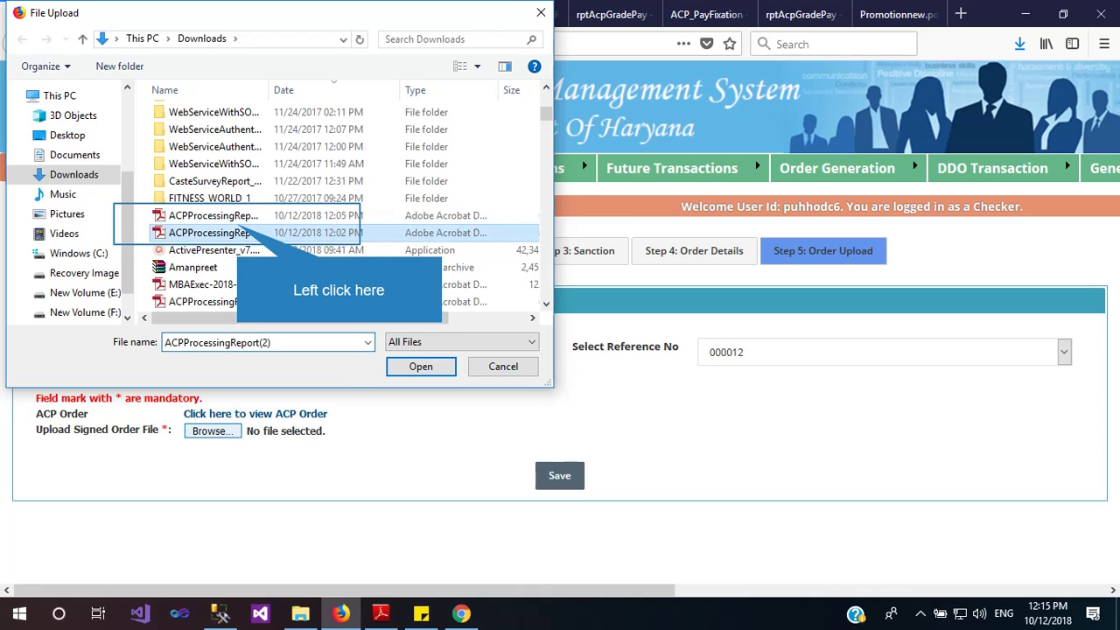
pyautogui.doubleClick(242, 232)
pyautogui.click(560, 475)
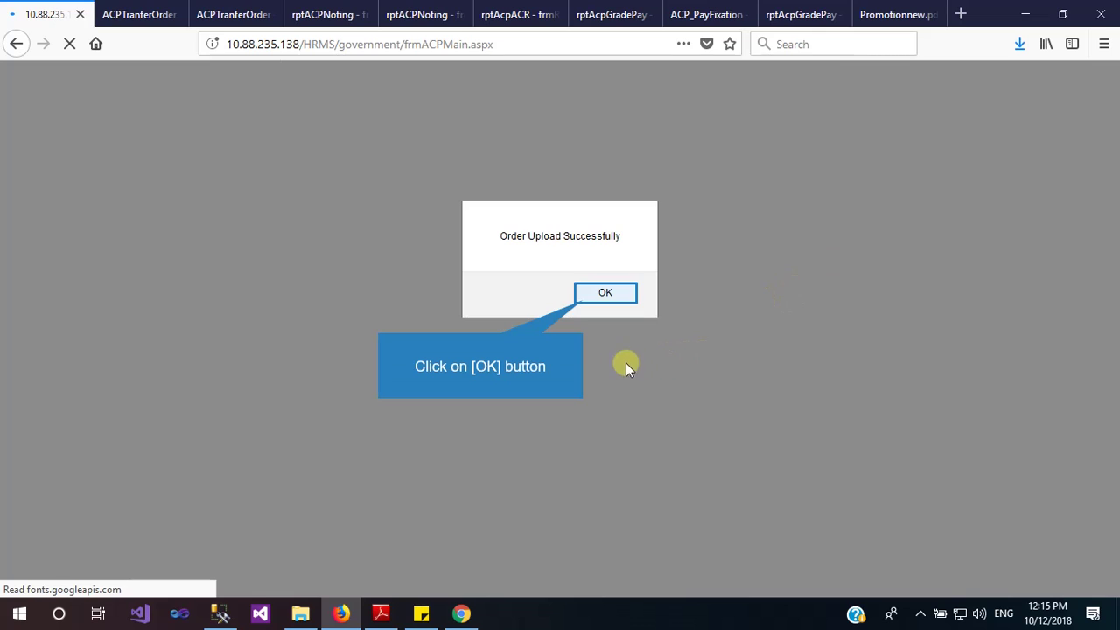
pyautogui.click(606, 294)
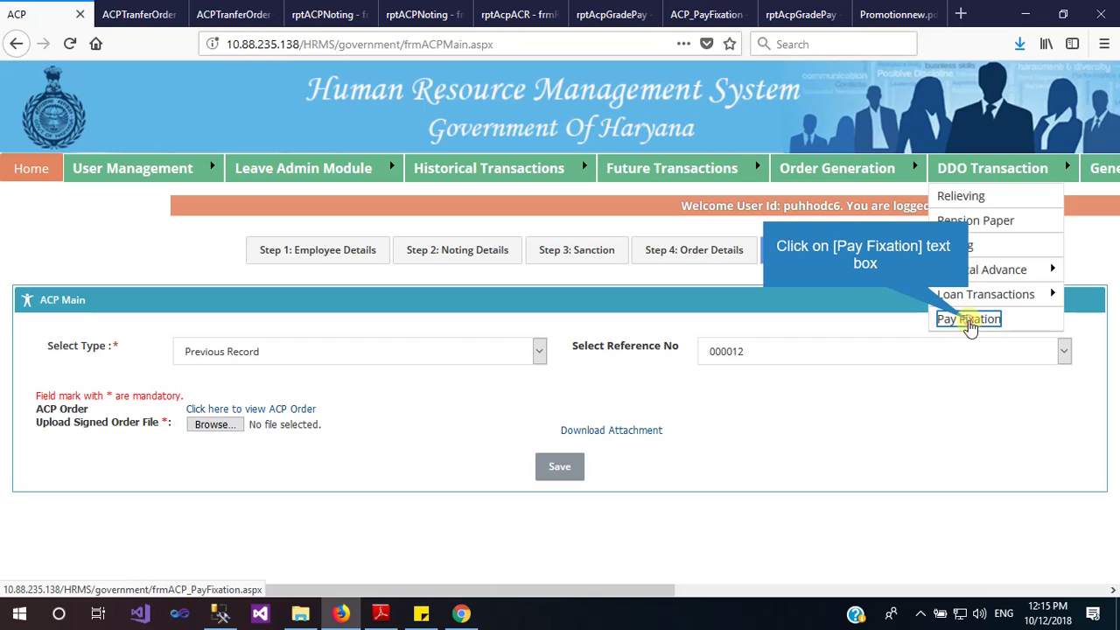
# On the Pay Fixation page, set the fixation type to Fresh and the type to ACP
pyautogui.click(968, 320)
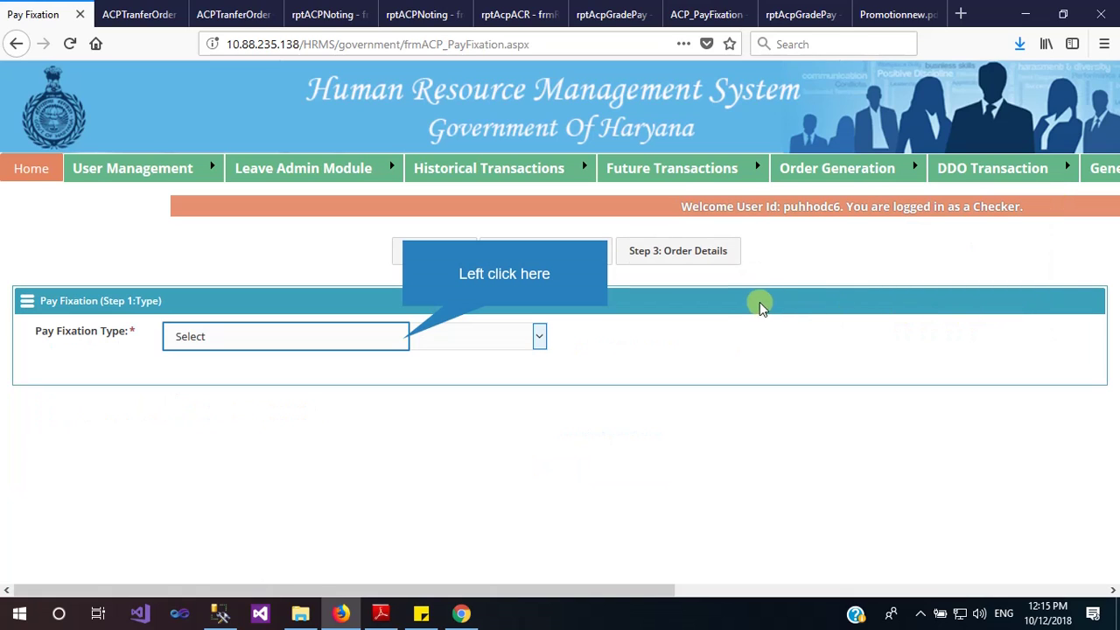
pyautogui.click(402, 342)
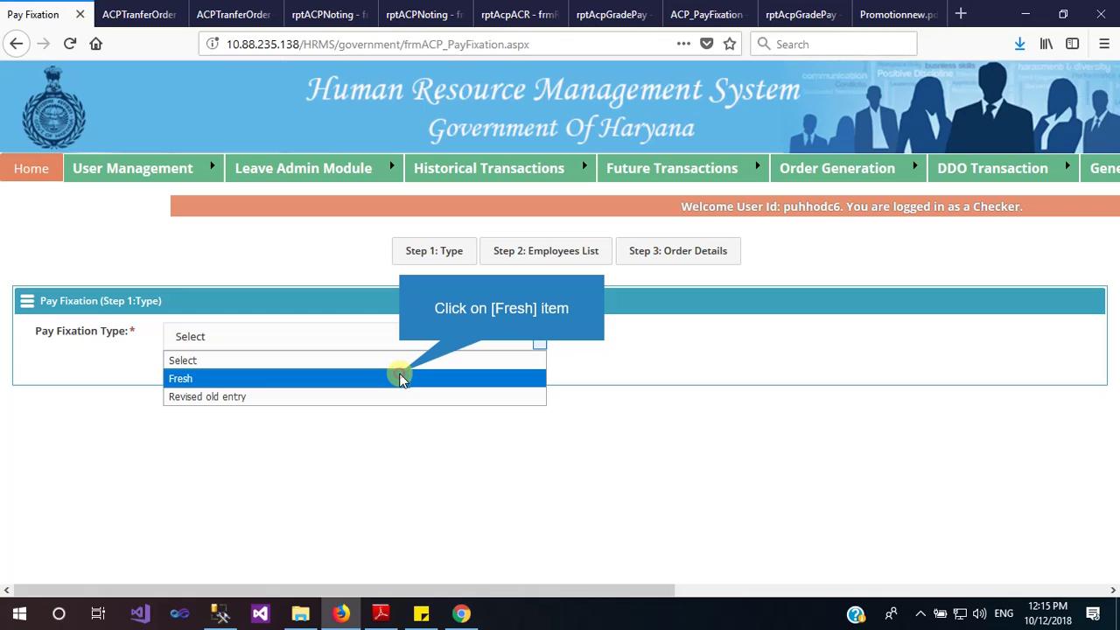
pyautogui.click(400, 378)
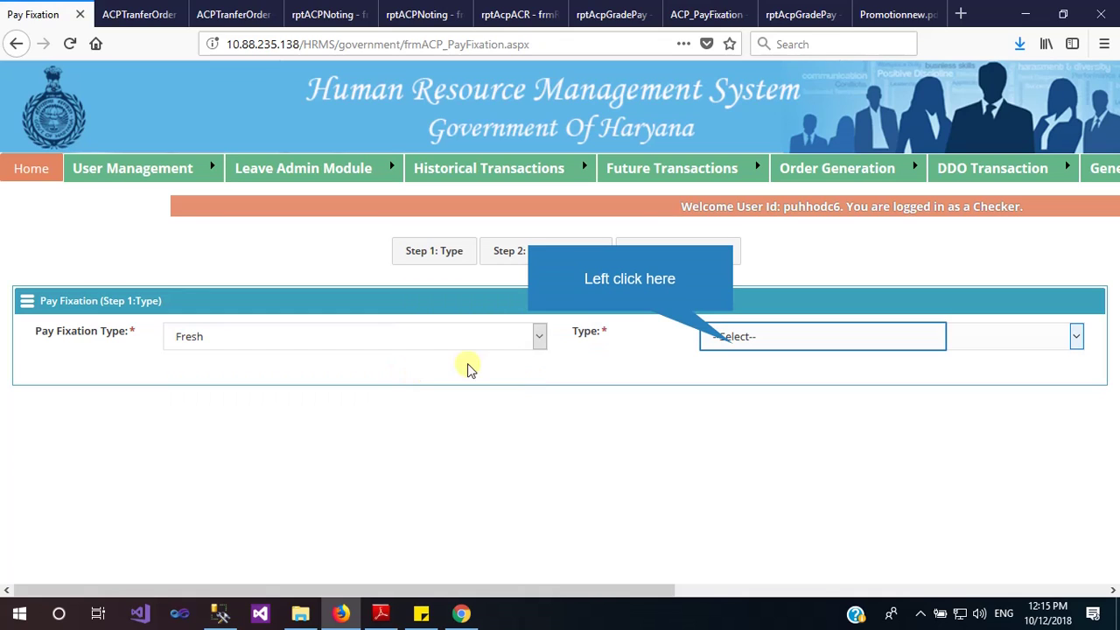
pyautogui.click(735, 342)
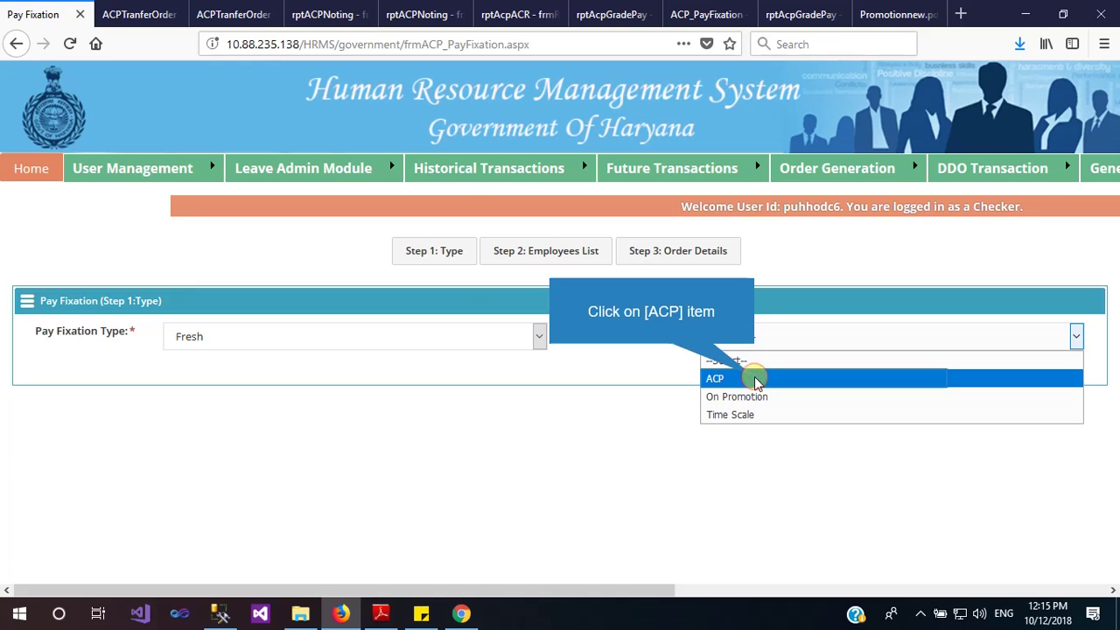
pyautogui.click(756, 379)
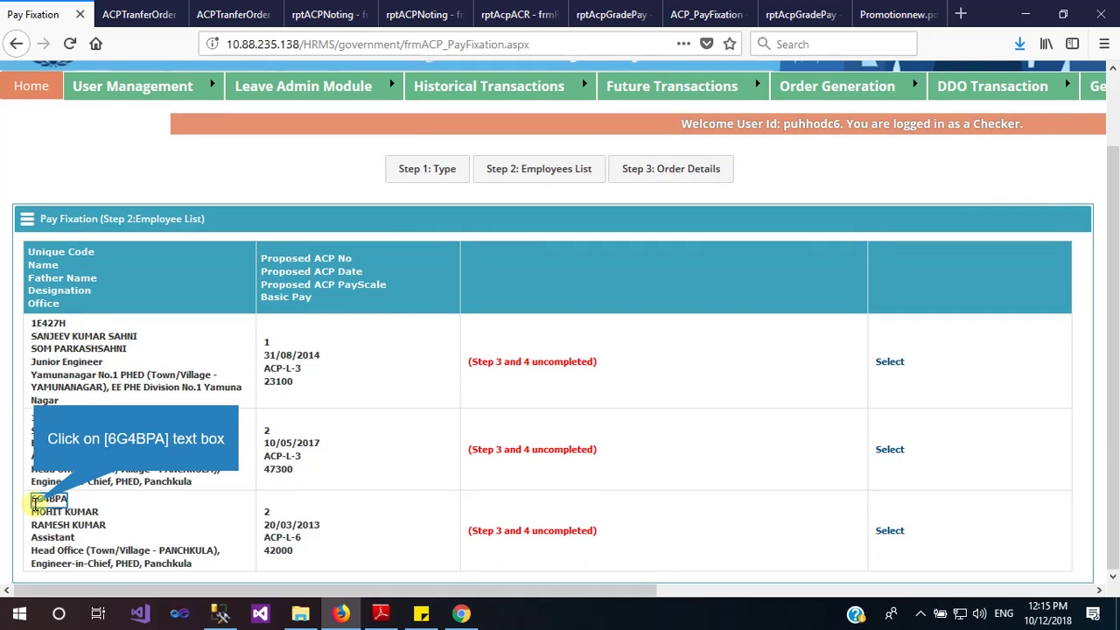
# Open the Step 3 order details for the third employee, the Assistant granted ACP on 20/03/2013
pyautogui.doubleClick(43, 498)
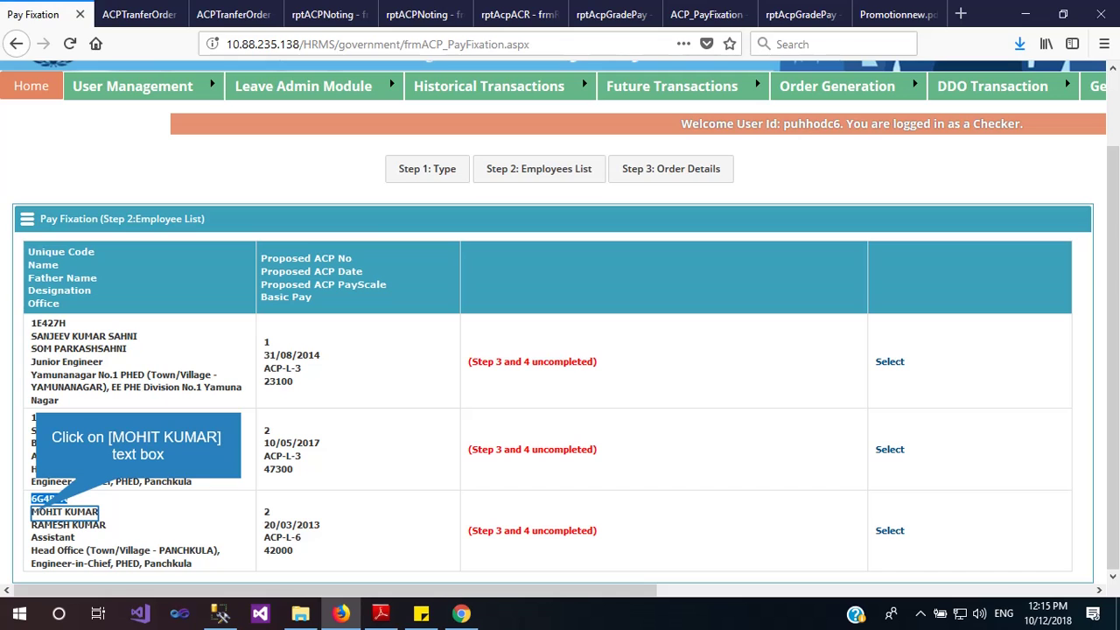
pyautogui.click(37, 512)
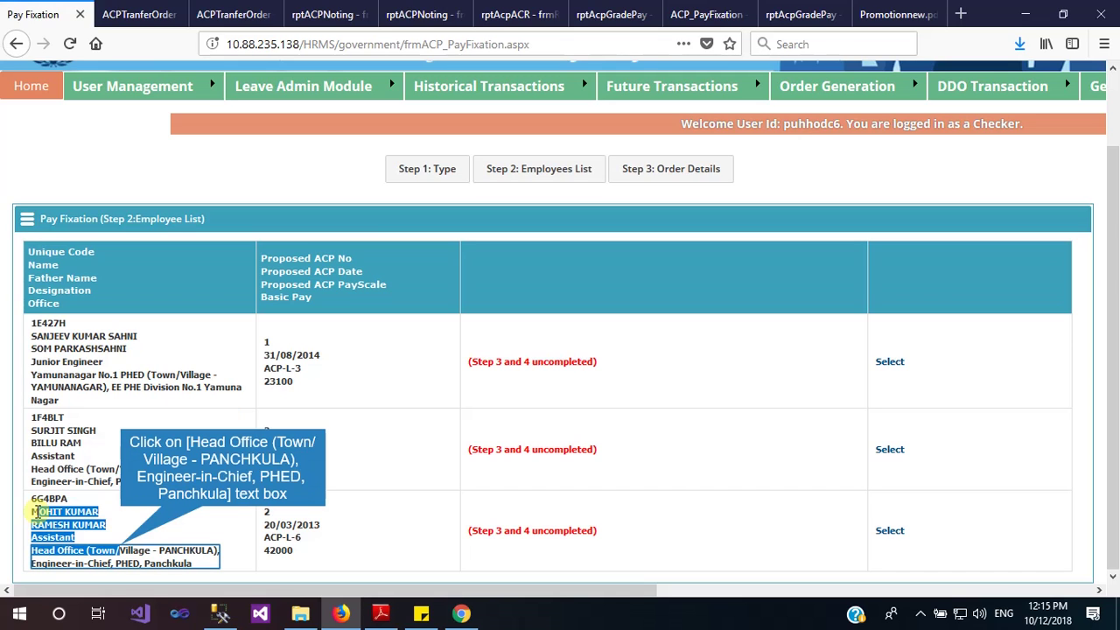
pyautogui.moveTo(38, 512); pyautogui.dragTo(122, 544)
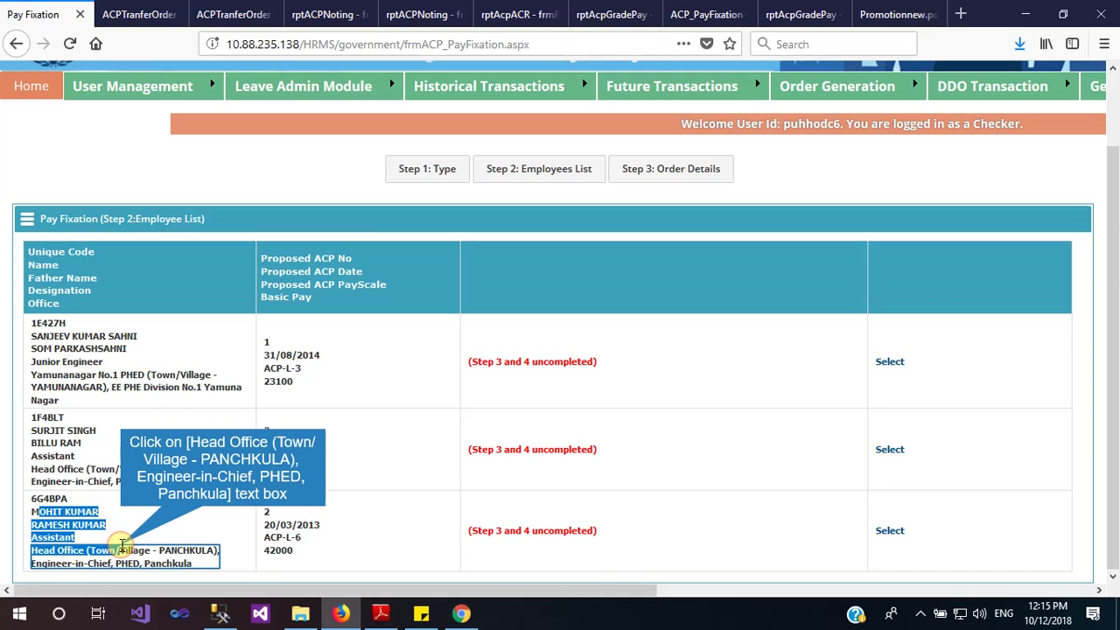
pyautogui.click(122, 544)
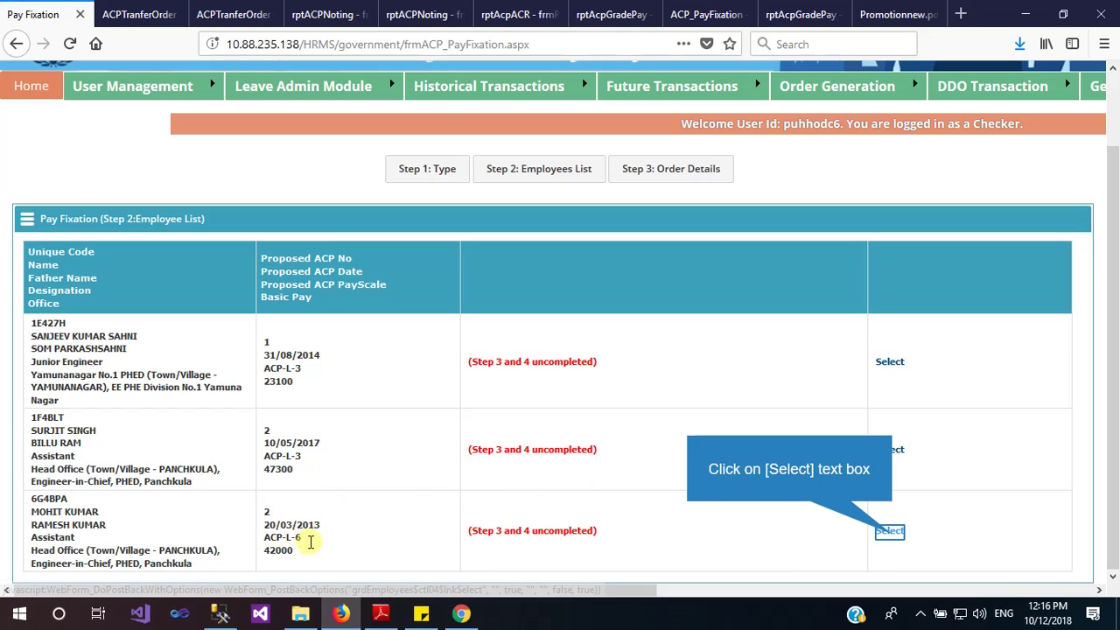
pyautogui.click(890, 531)
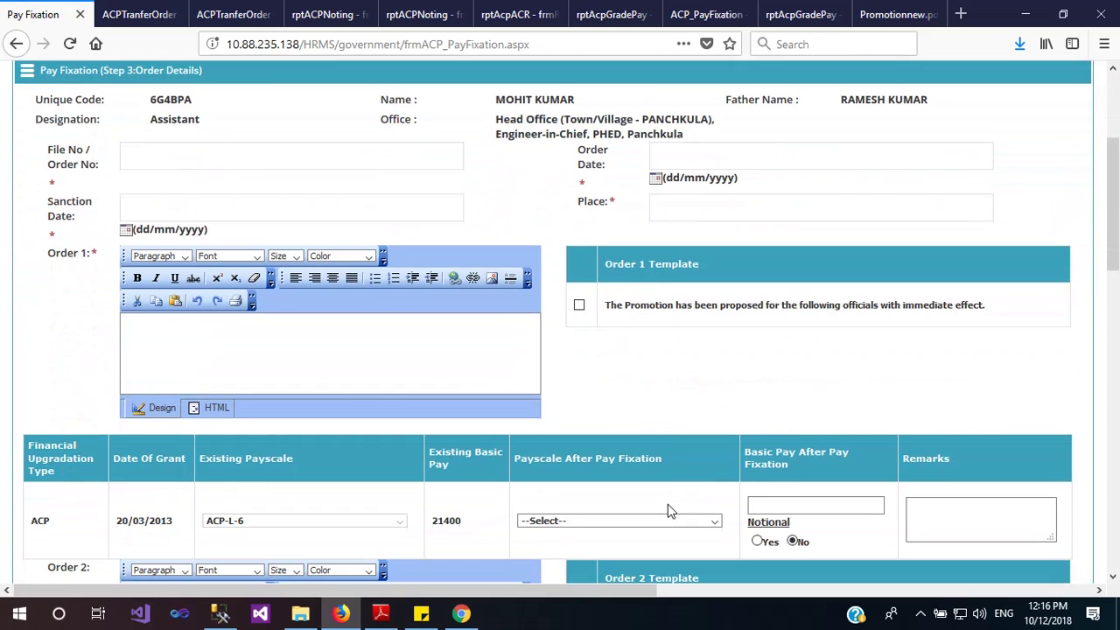
# Fill the file number, set order and sanction dates to 02/10/2018, and set place to Chandigarh
pyautogui.scroll(-1, 667, 504)
pyautogui.scroll(2, 599, 454)
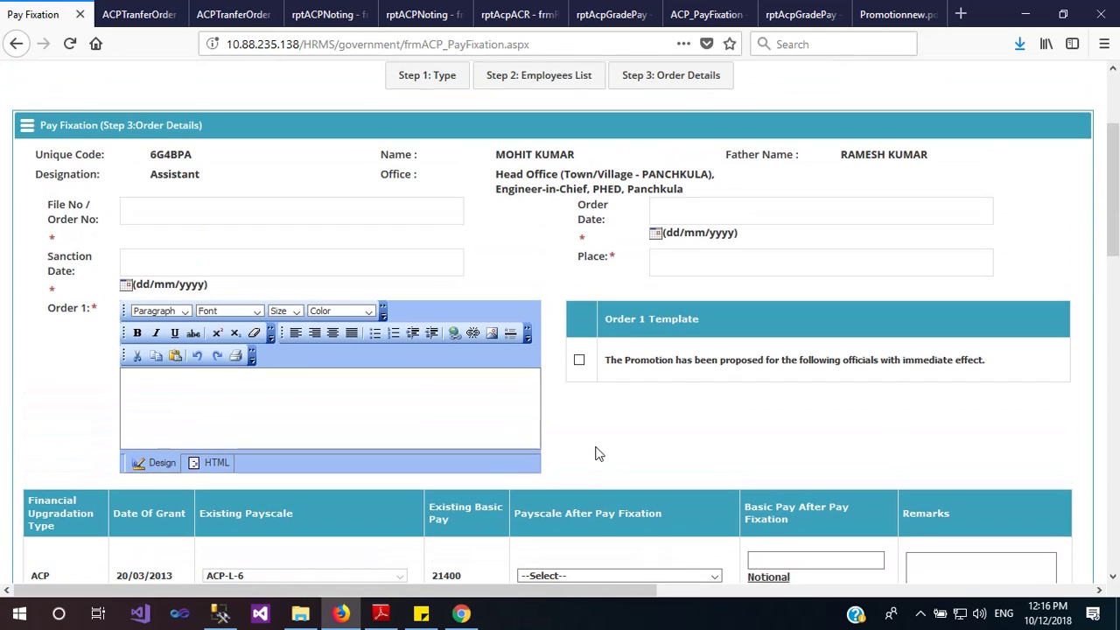
pyautogui.click(355, 212)
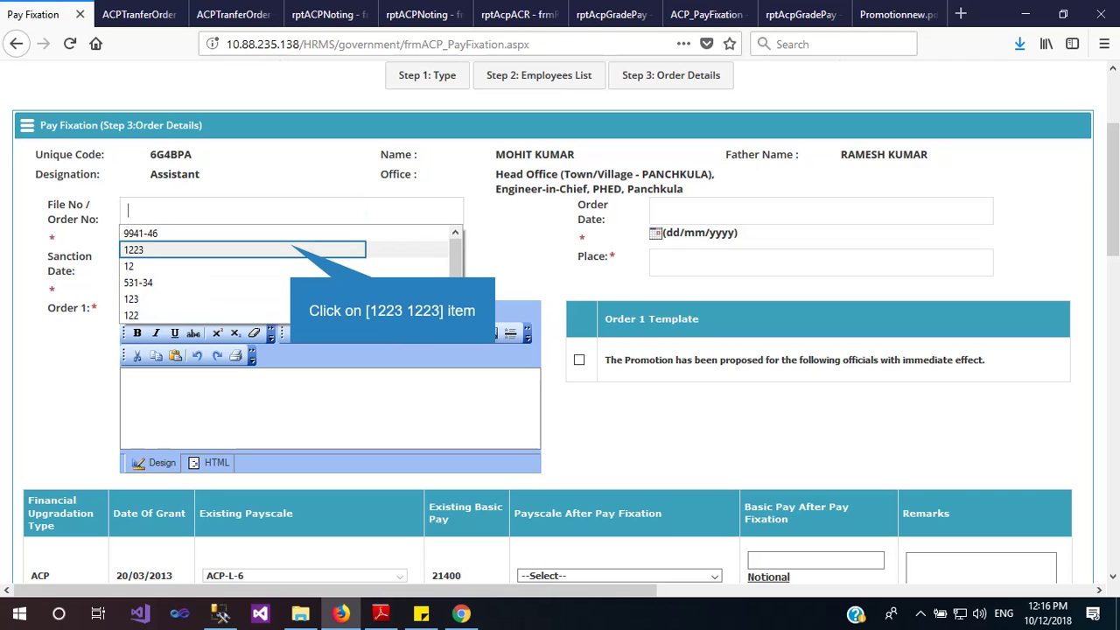
pyautogui.click(294, 251)
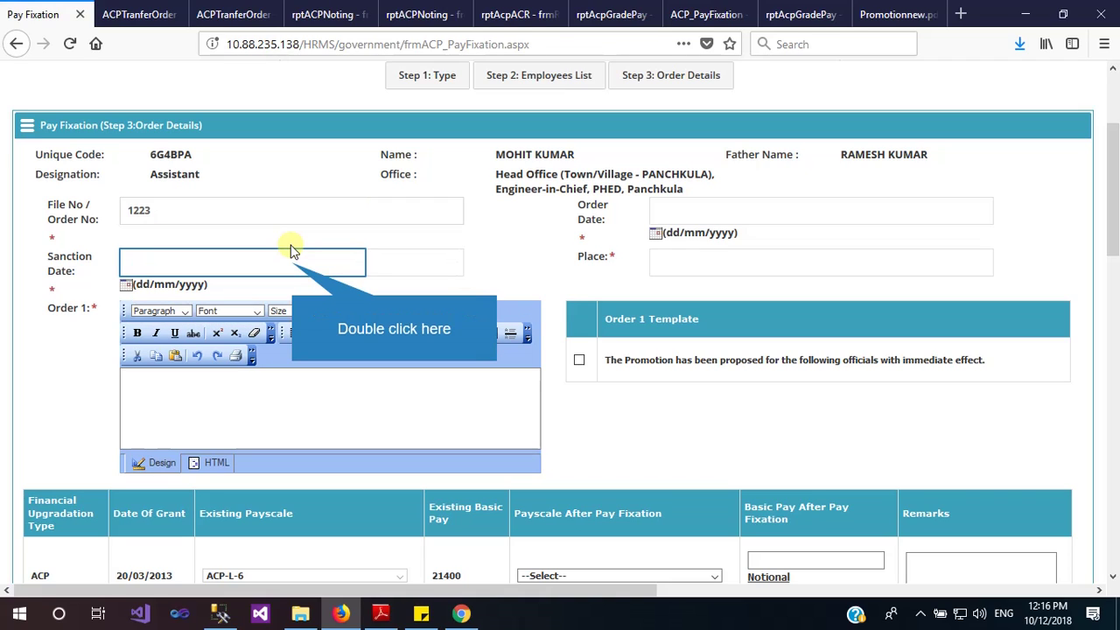
pyautogui.doubleClick(293, 266)
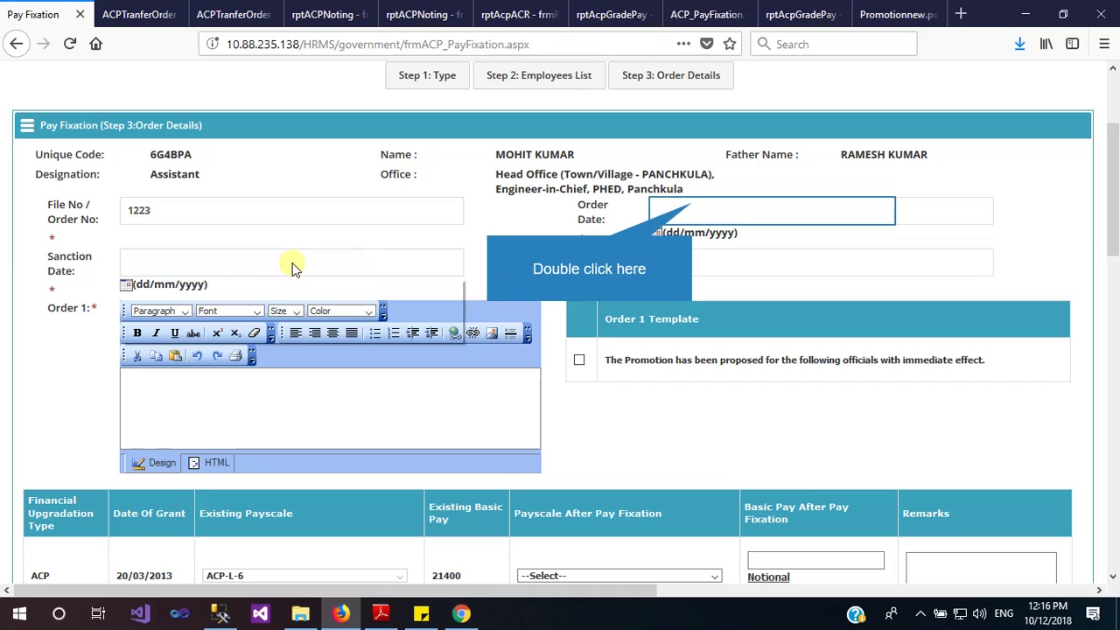
pyautogui.doubleClick(692, 205)
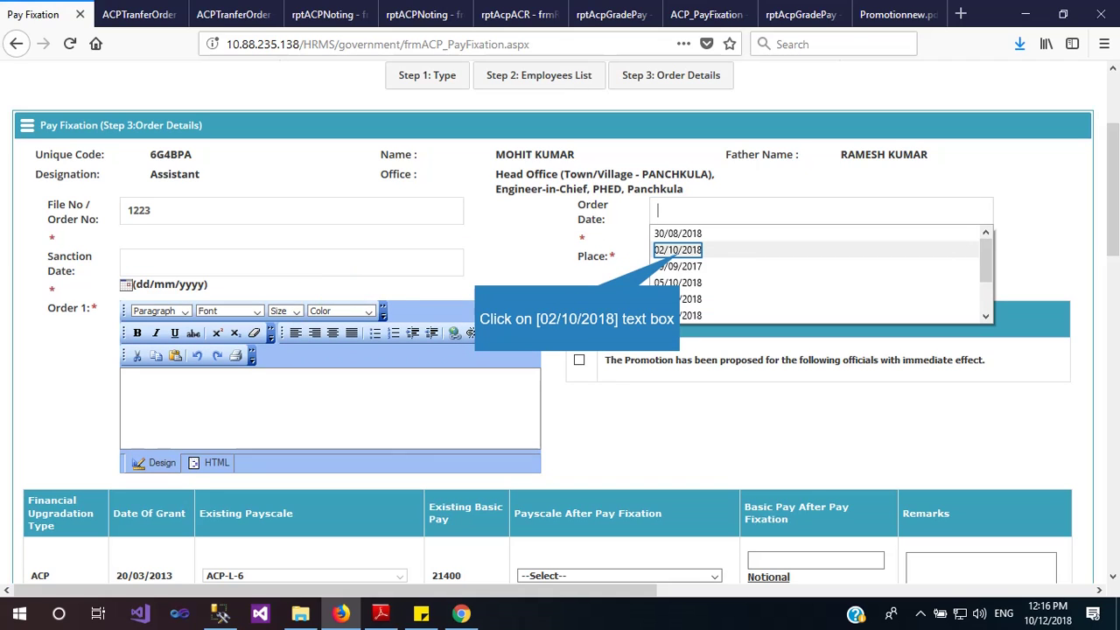
pyautogui.click(678, 249)
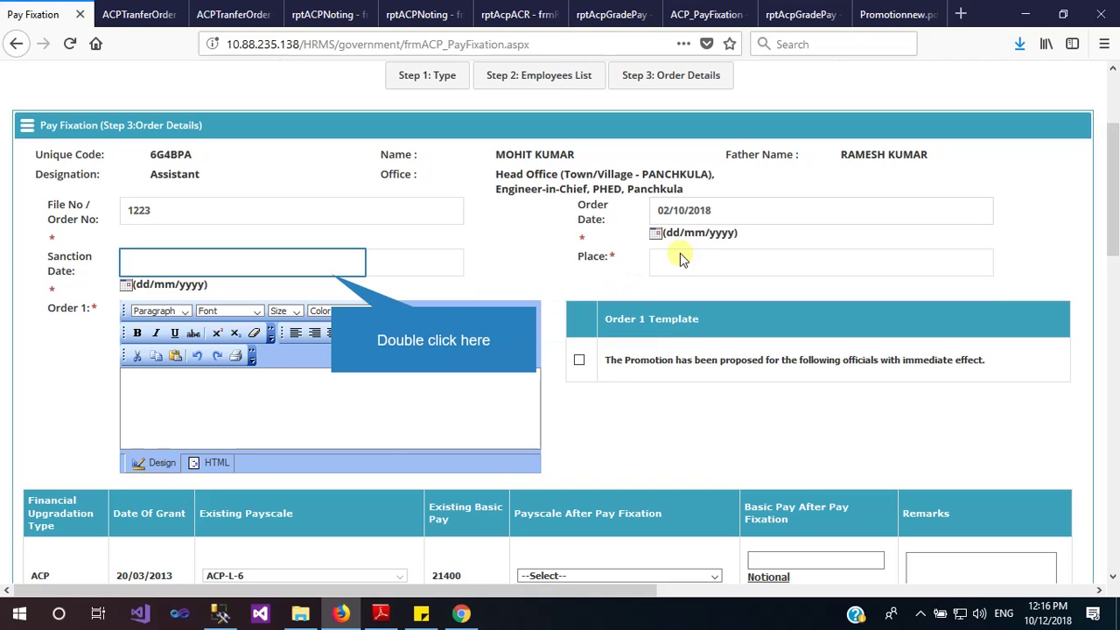
pyautogui.doubleClick(333, 275)
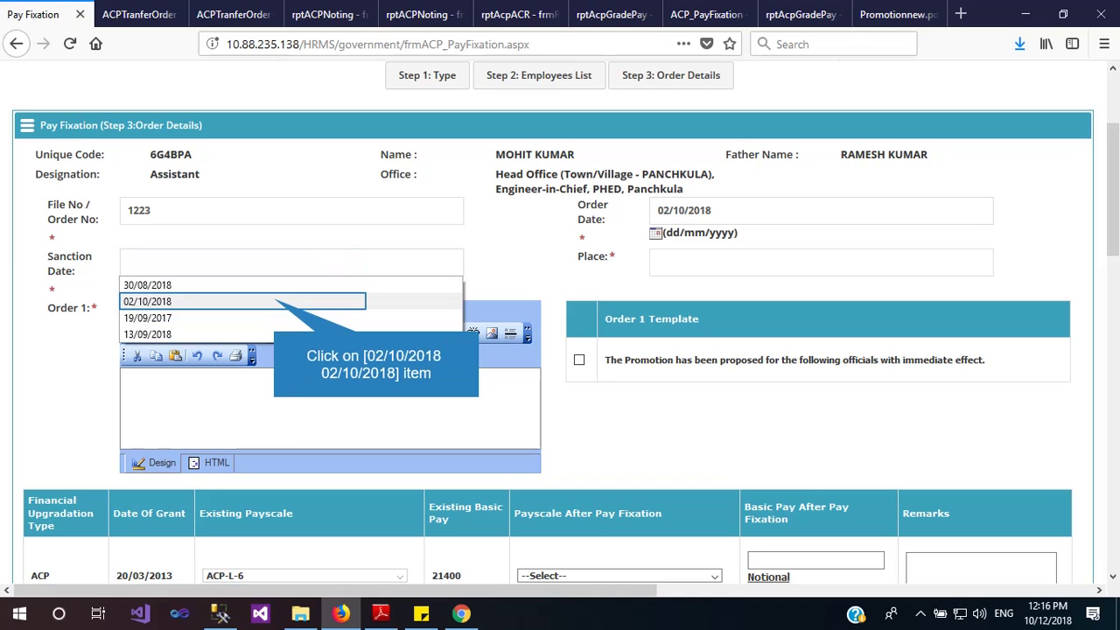
pyautogui.click(274, 301)
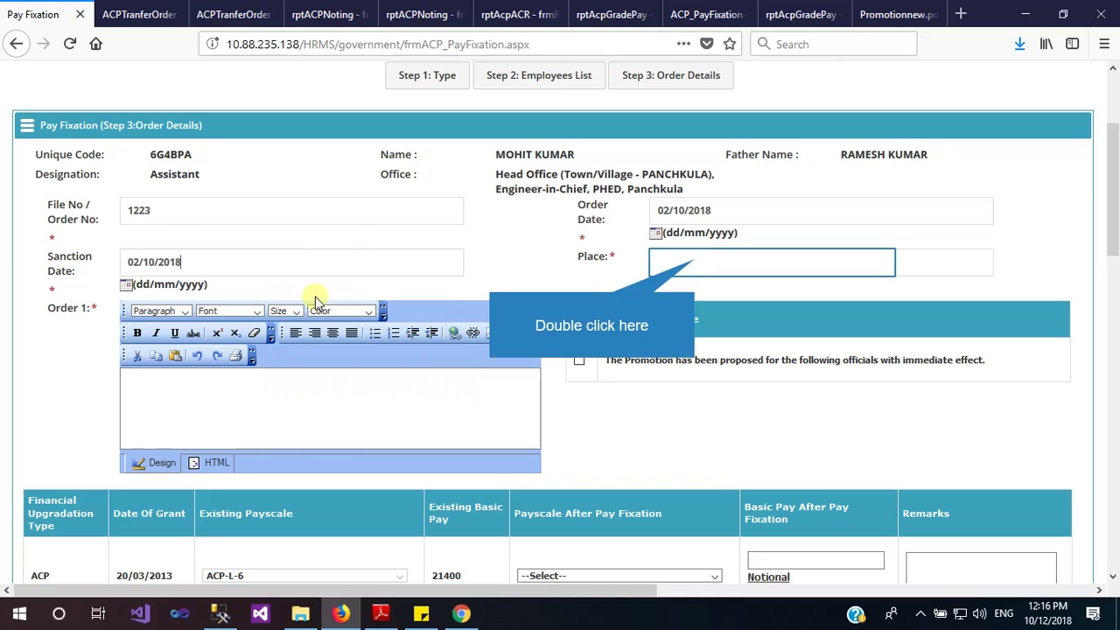
pyautogui.doubleClick(695, 260)
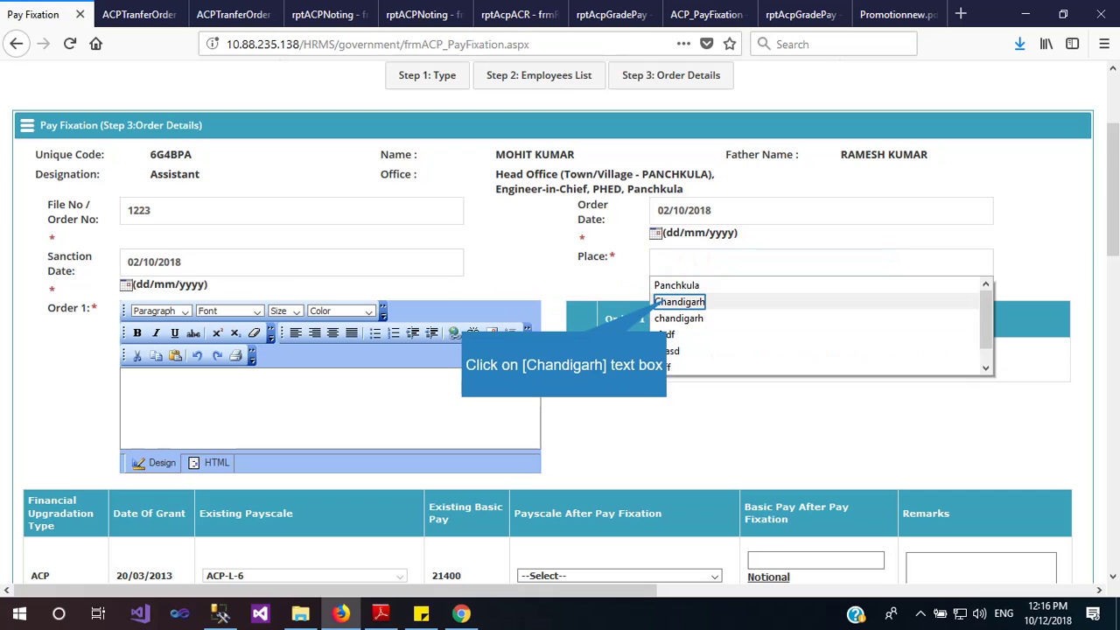
pyautogui.click(679, 302)
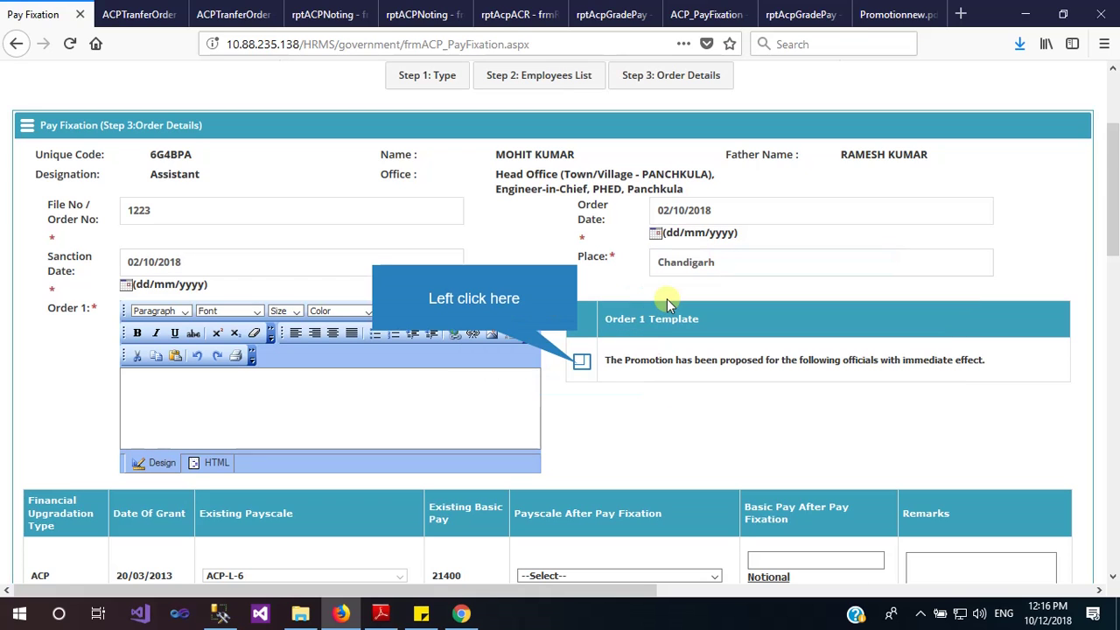
# Apply the Order 1 template, set payscale FUN-L-6 with basic pay 37600, and enter remark 'Test'
pyautogui.click(579, 363)
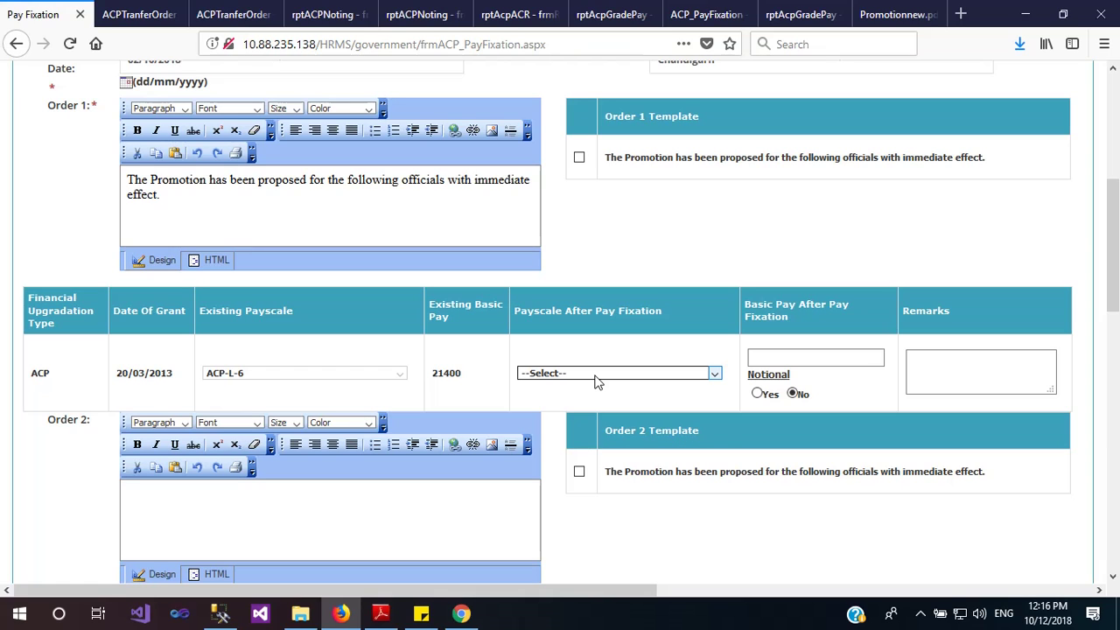
pyautogui.click(594, 376)
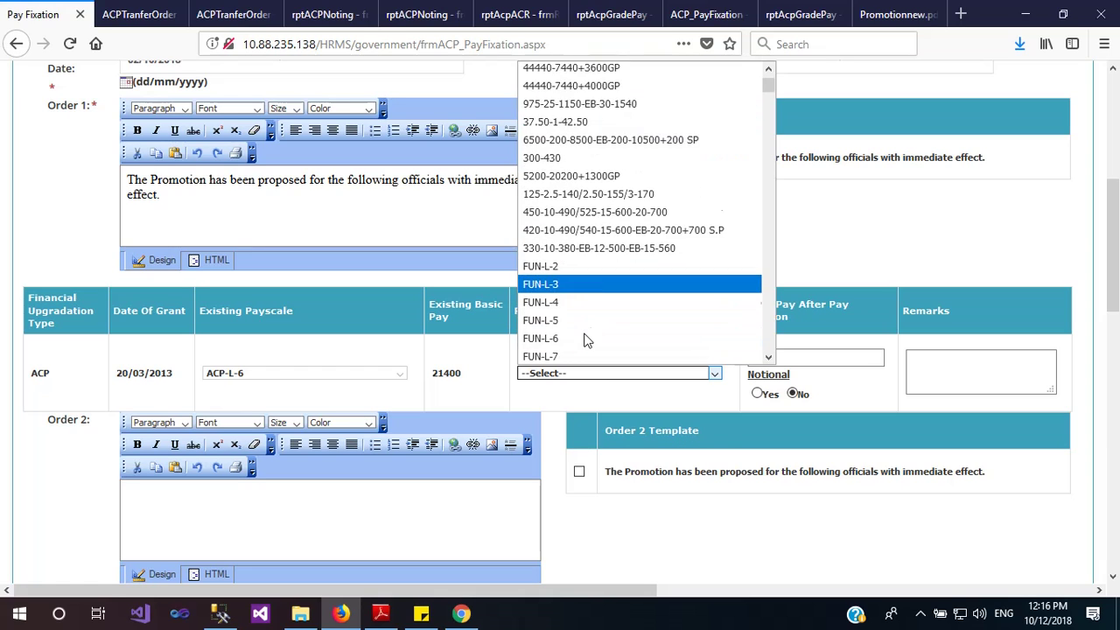
pyautogui.scroll(-2, 586, 338)
pyautogui.click(568, 255)
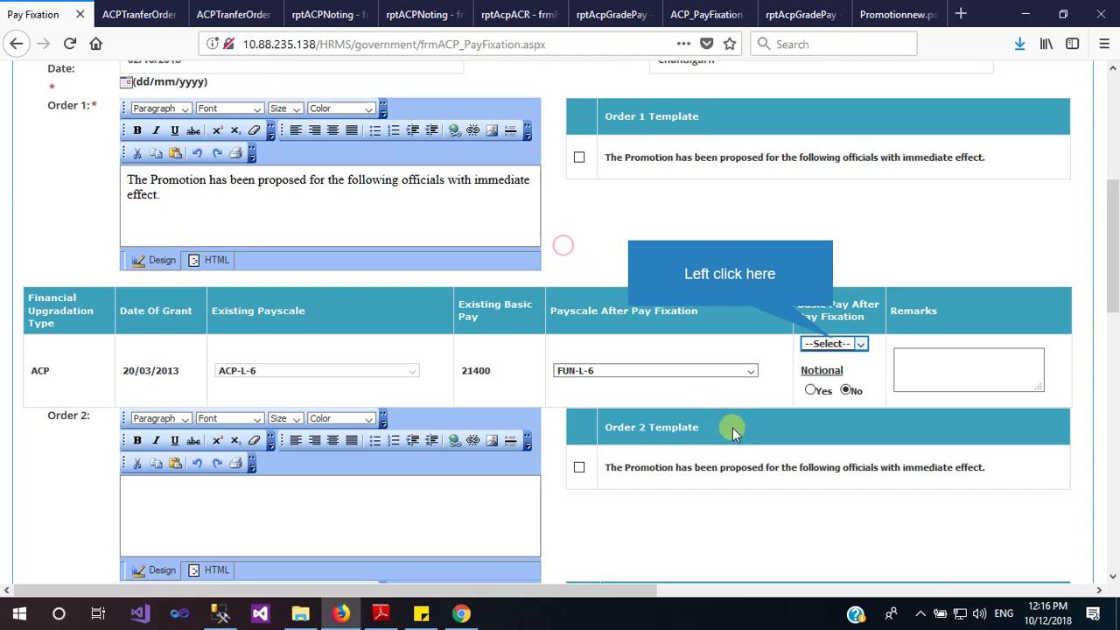
pyautogui.click(834, 344)
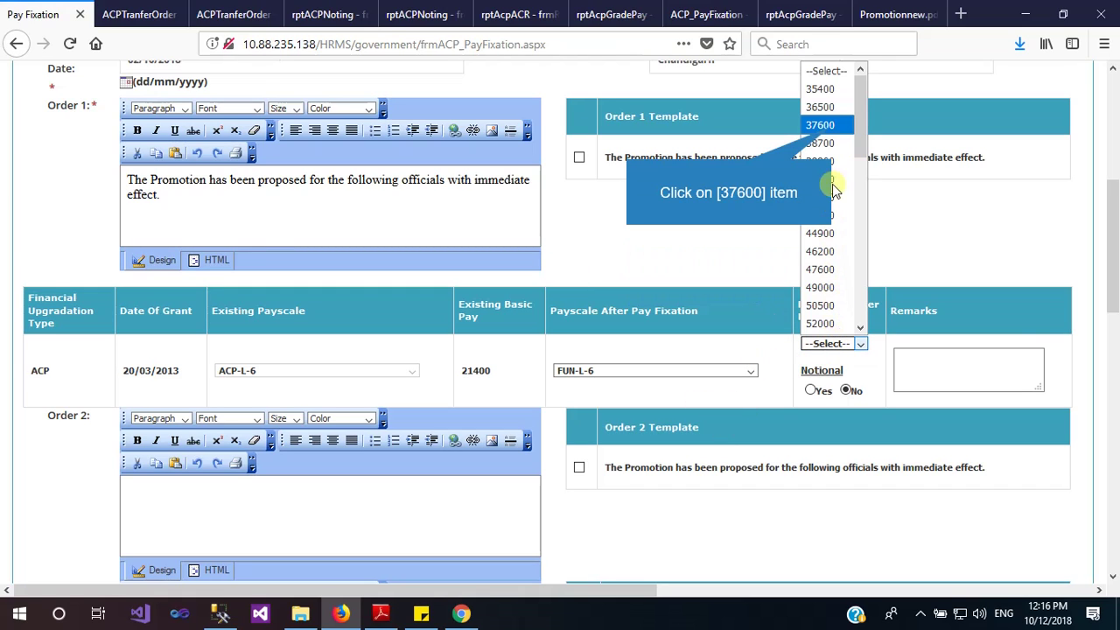
pyautogui.click(831, 127)
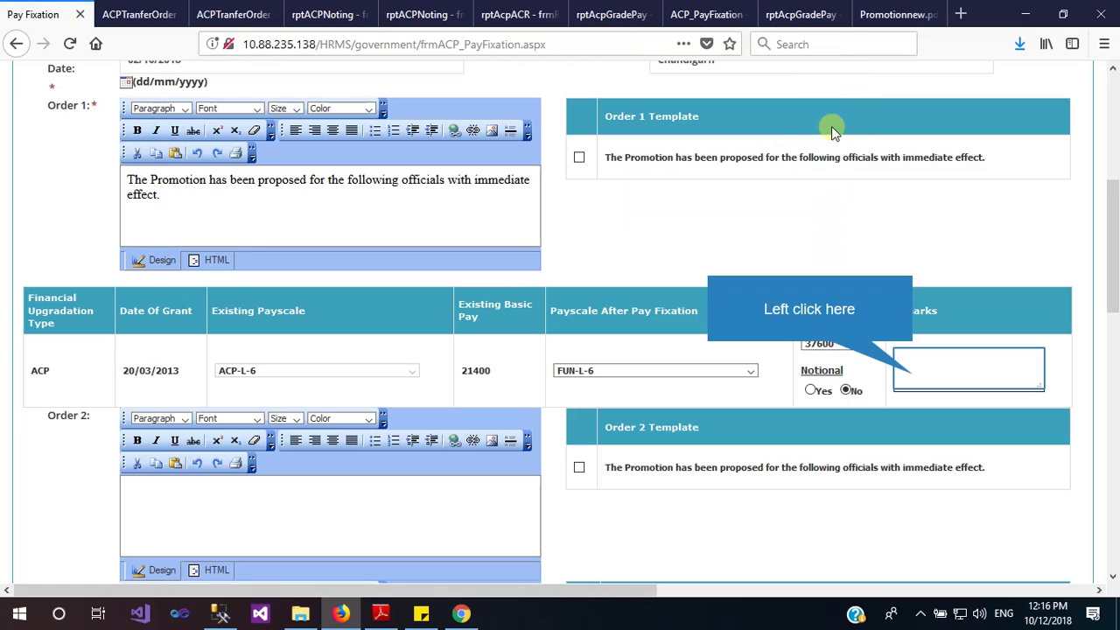
pyautogui.click(914, 375)
pyautogui.write('Tes')
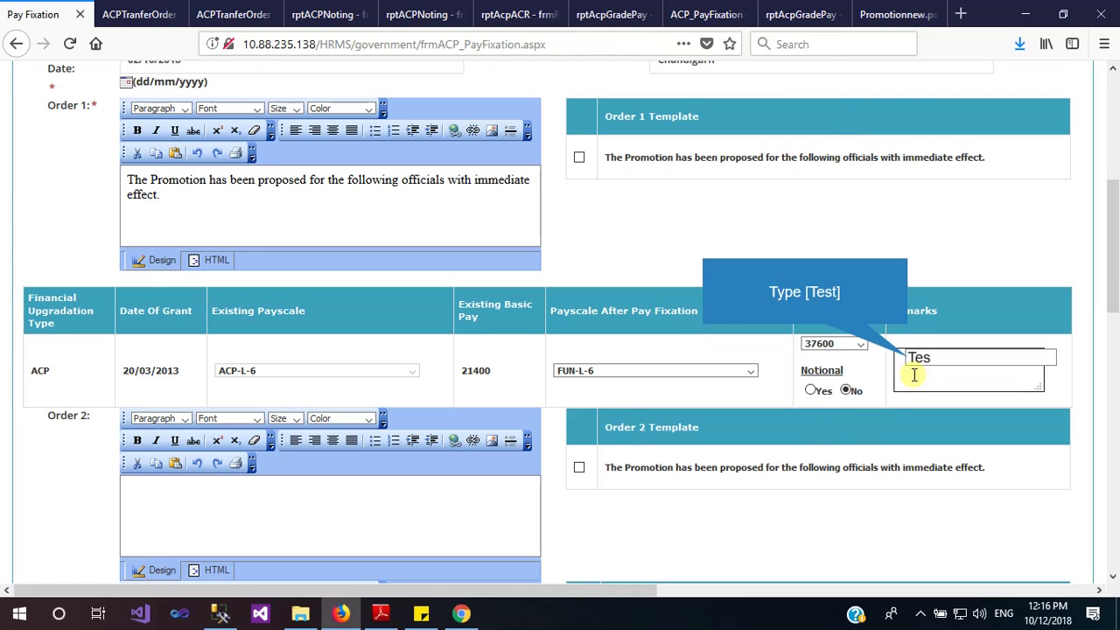
pyautogui.write('t')
pyautogui.scroll(-3, 875, 358)
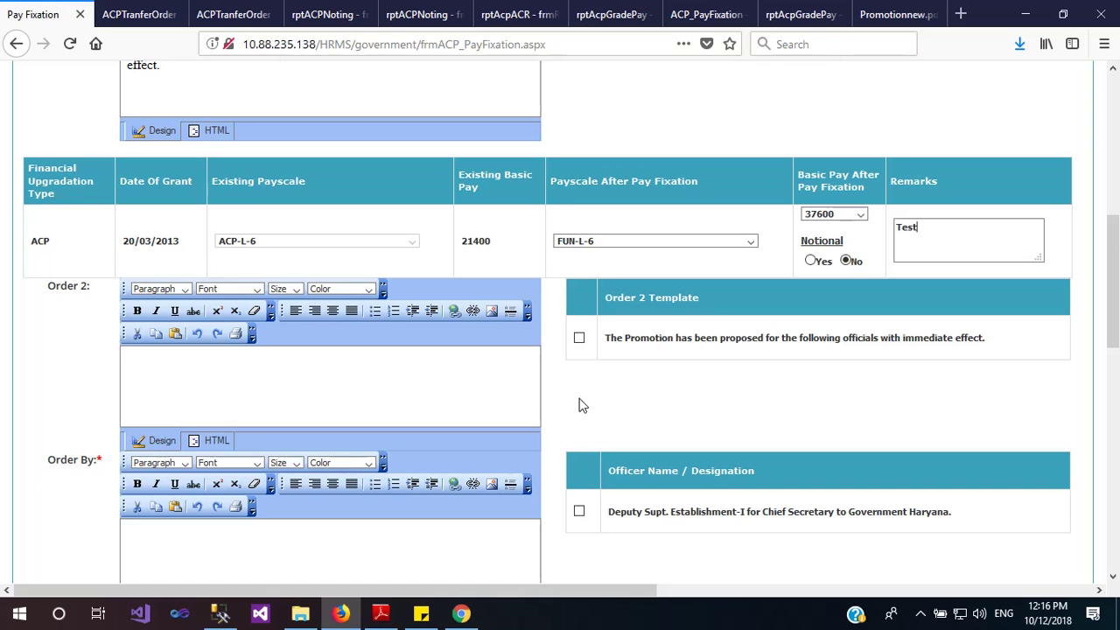
pyautogui.scroll(-2, 580, 409)
pyautogui.scroll(-7, 613, 438)
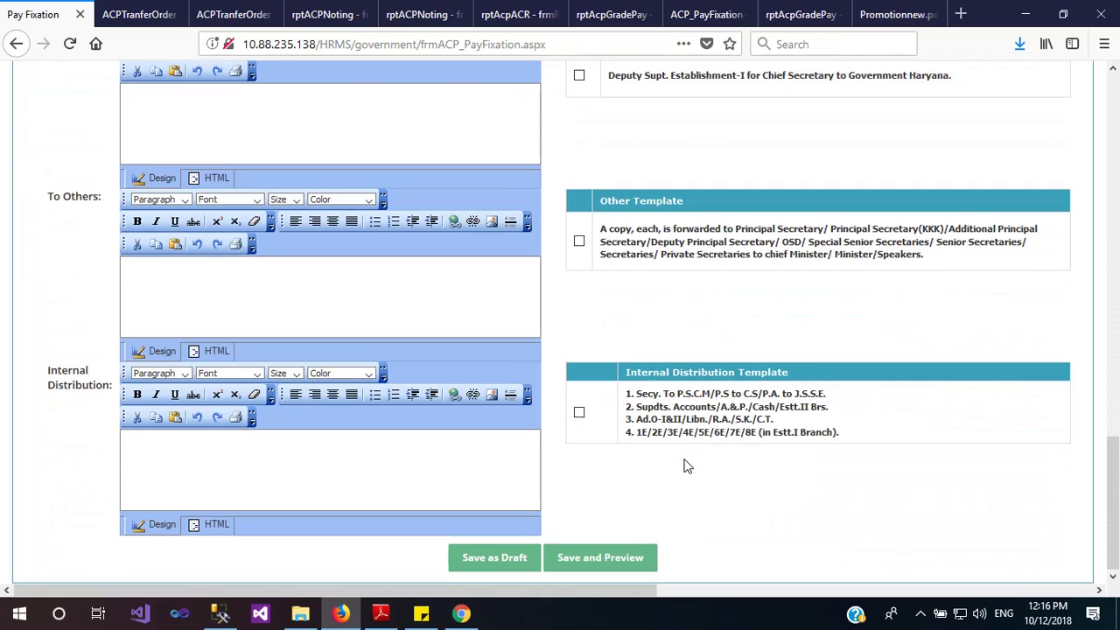
# Save the pay fixation as a draft and acknowledge the 'Record Saved Successfully' alerts
pyautogui.click(503, 561)
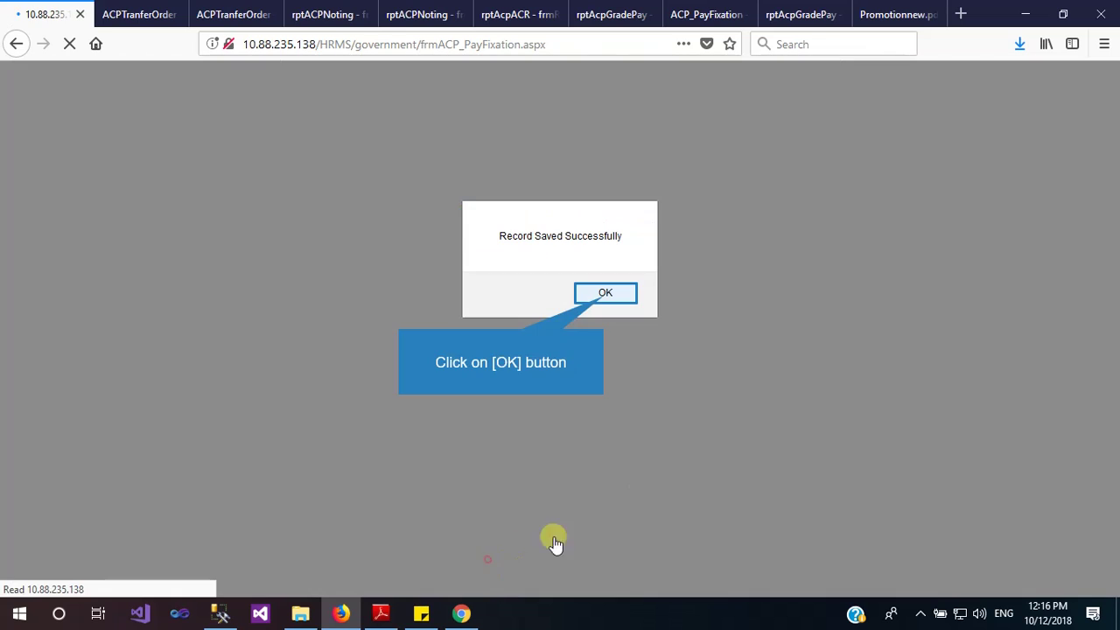
pyautogui.click(606, 295)
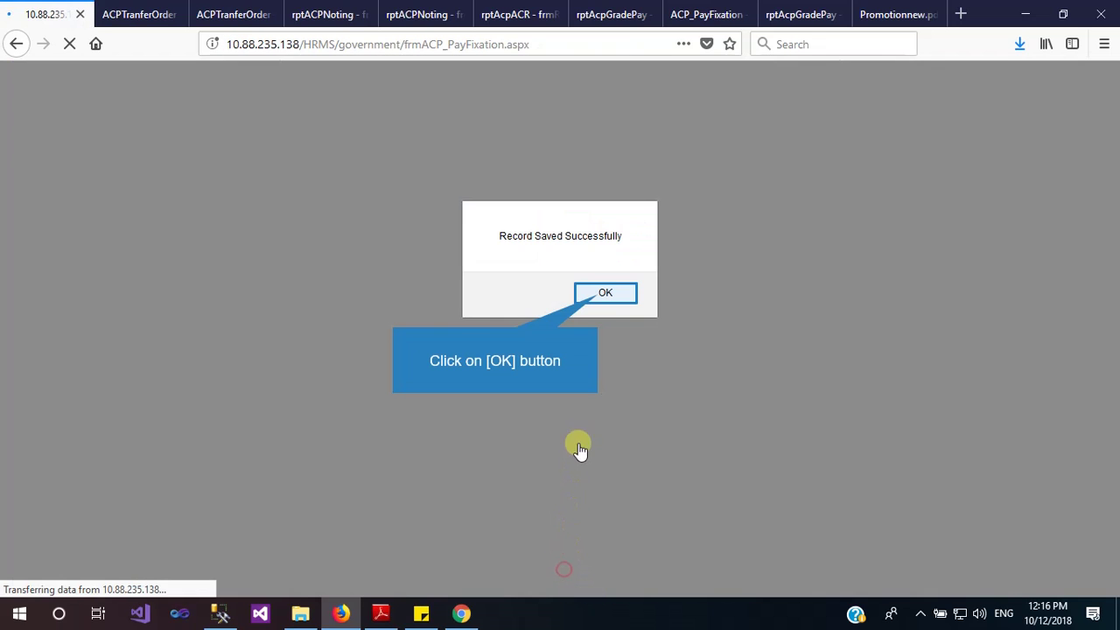
pyautogui.click(602, 295)
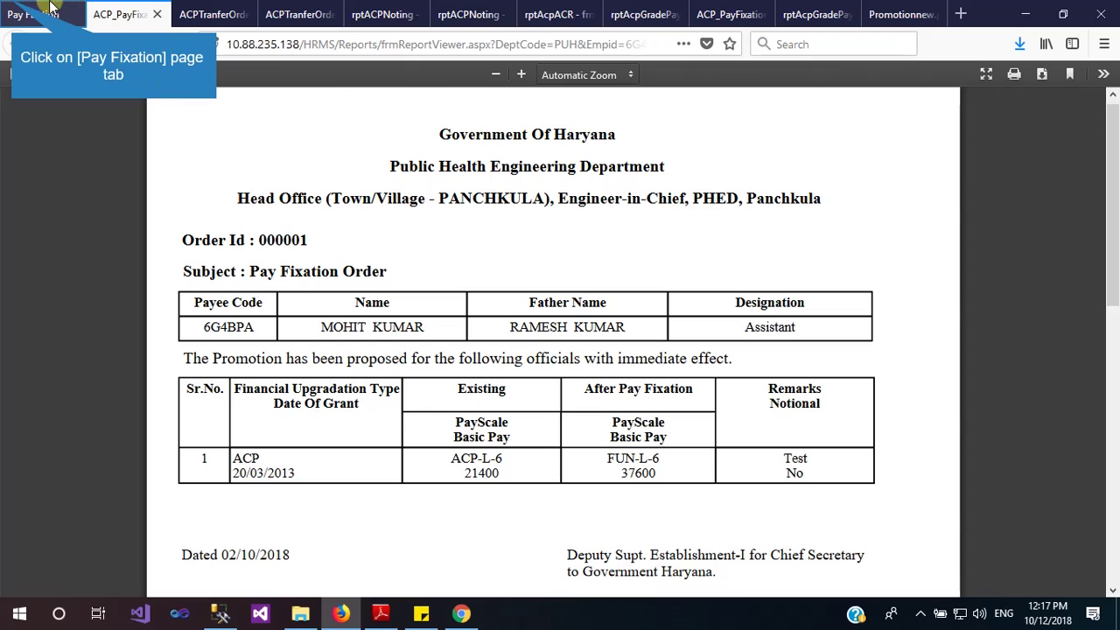
# Generate final pay fixation order 000001, accepting it can no longer be modified
pyautogui.click(12, 7)
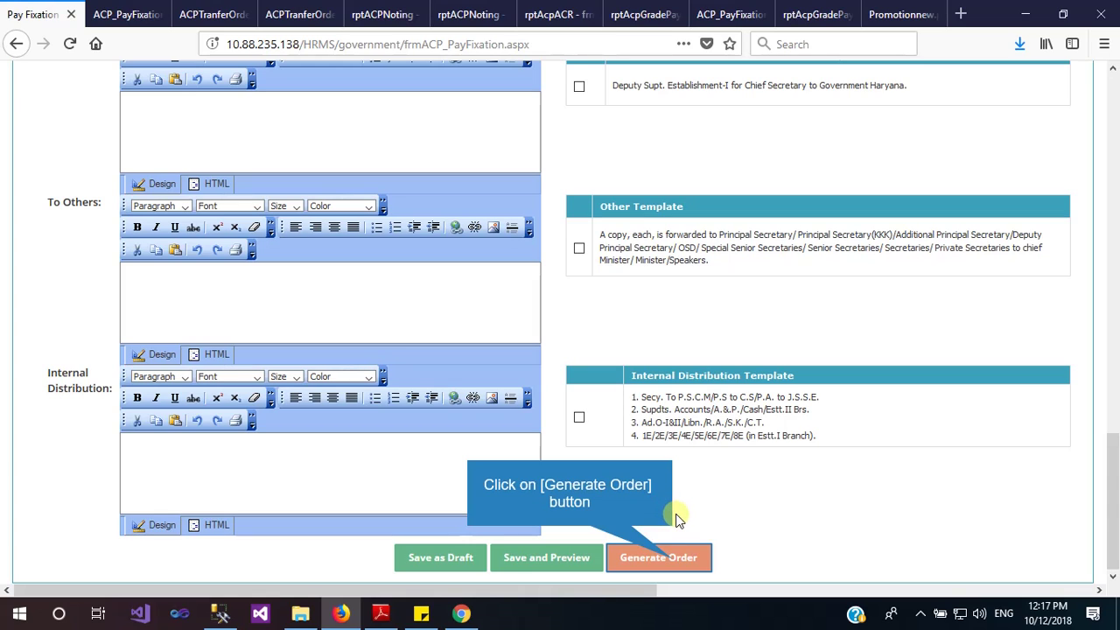
pyautogui.click(672, 564)
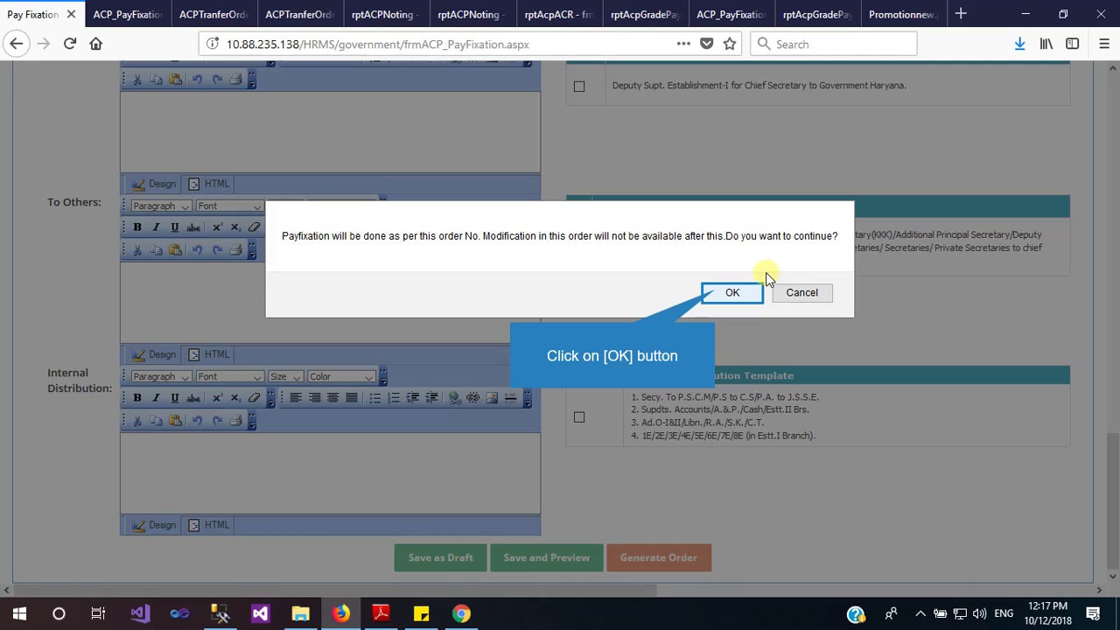
pyautogui.click(718, 290)
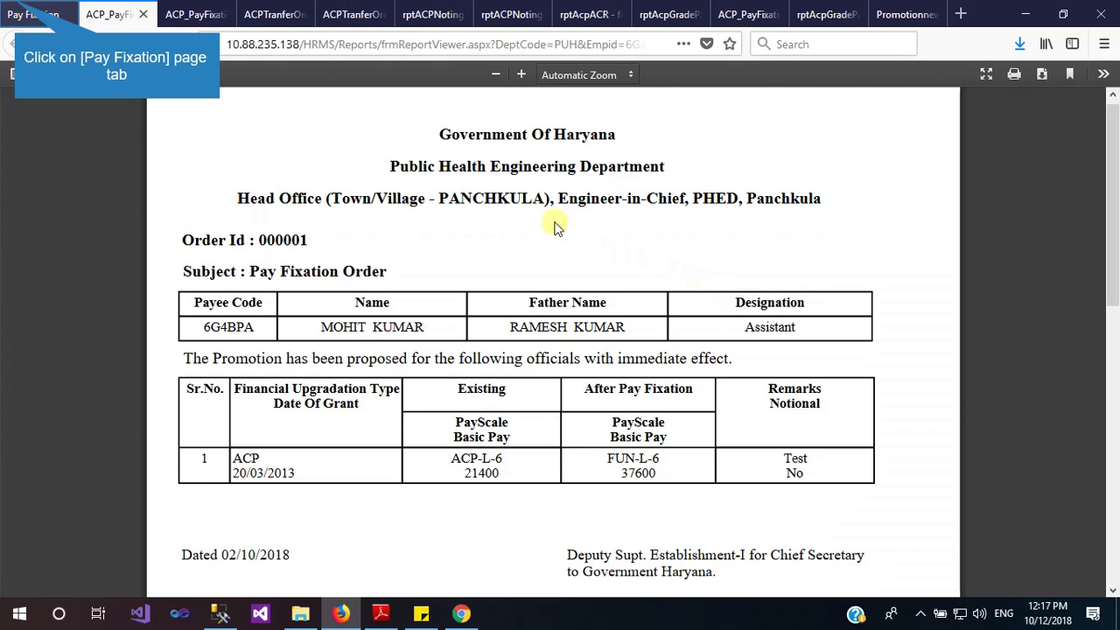
pyautogui.click(15, 8)
# Open General Reports > PayFixation Order Report to list the employee's generated order
pyautogui.scroll(10, 501, 143)
pyautogui.scroll(-8, 693, 246)
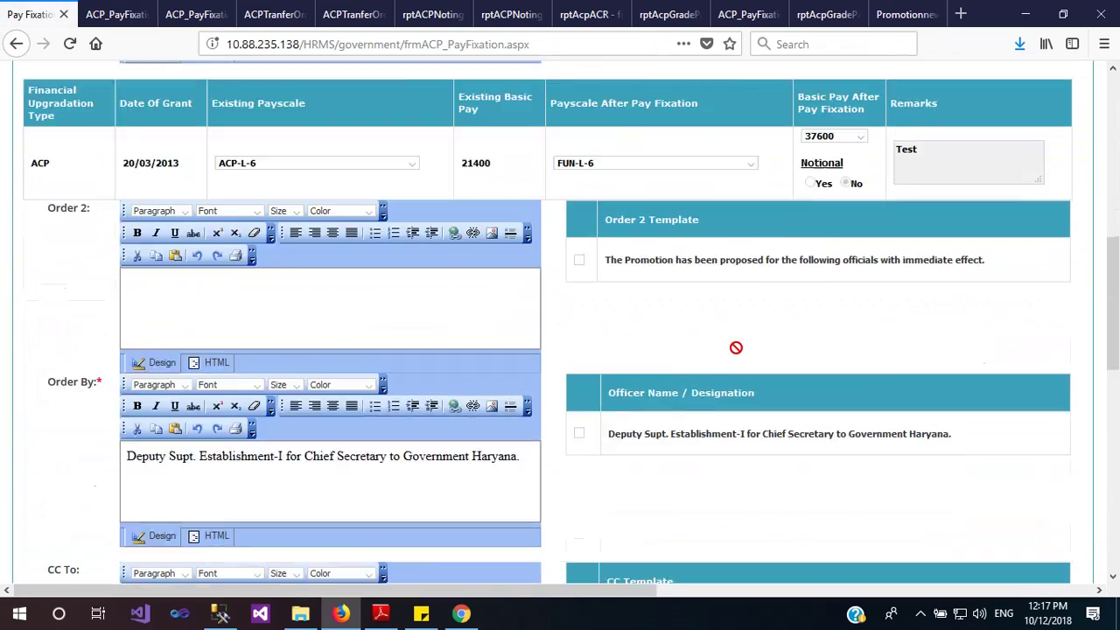
pyautogui.scroll(8, 737, 350)
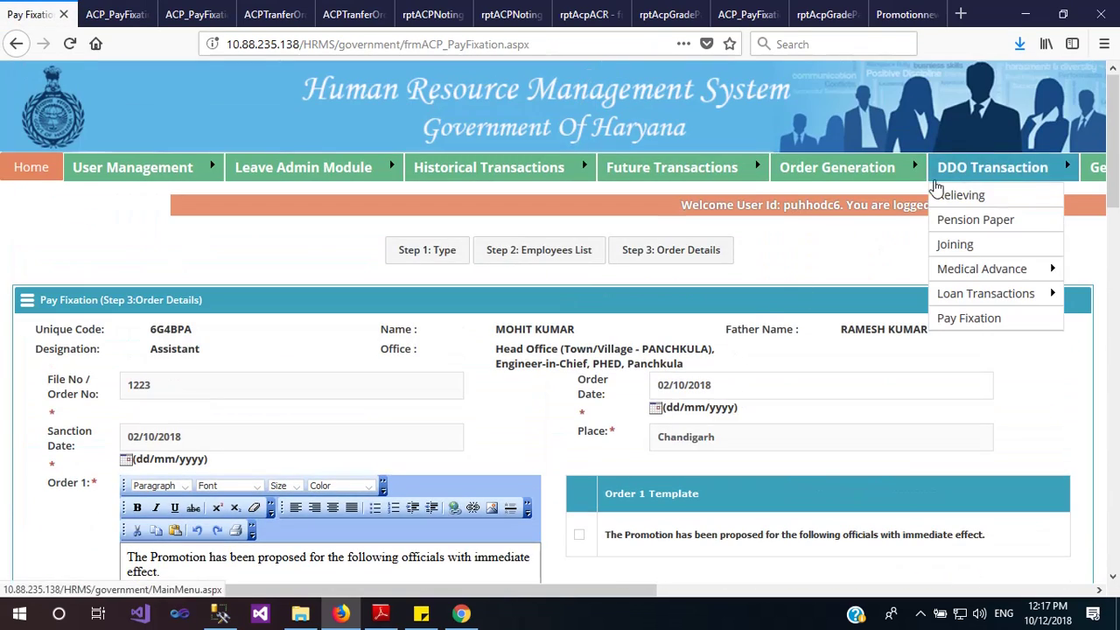
pyautogui.moveTo(1103, 175)
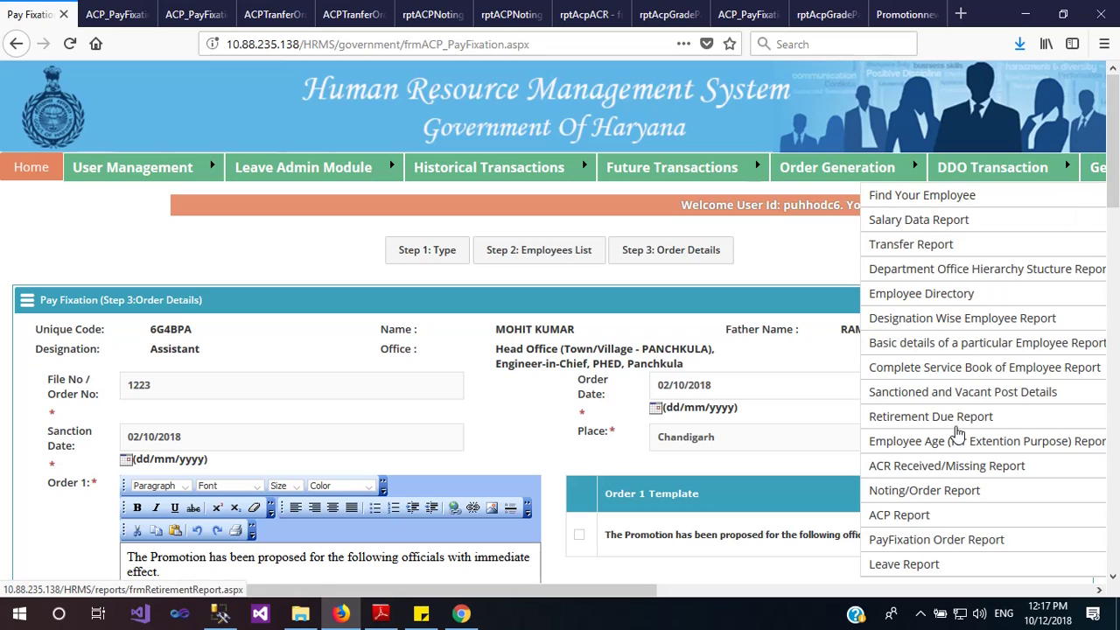
pyautogui.click(901, 542)
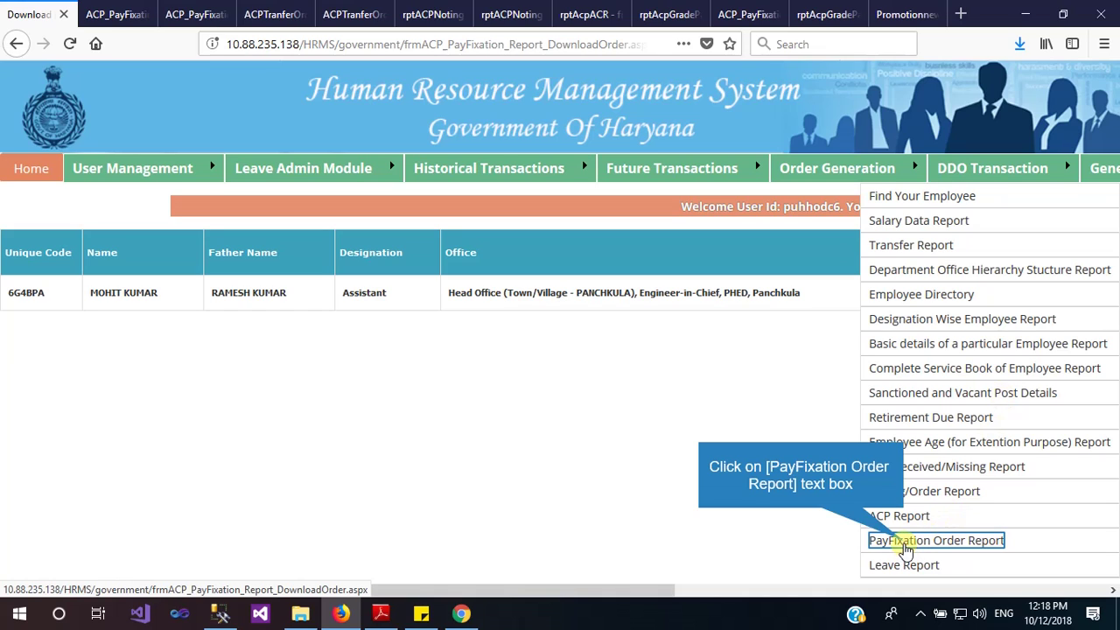
pyautogui.click(936, 540)
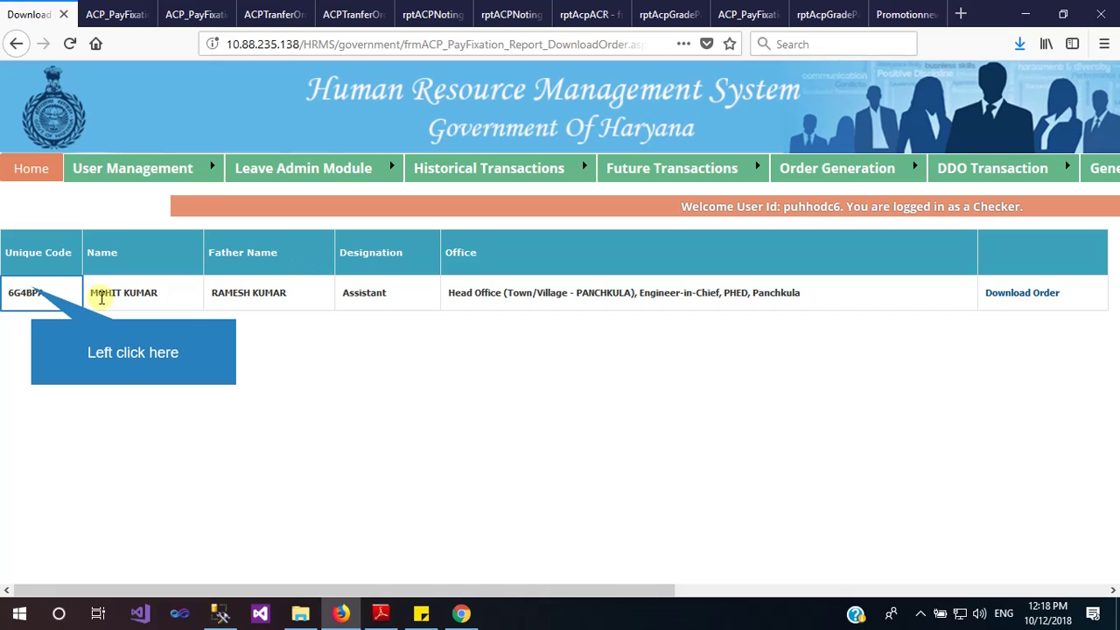
# Check the Assistant's order PDF downloads from the row, then cancel the Firefox save prompt
pyautogui.moveTo(30, 292); pyautogui.dragTo(295, 293)
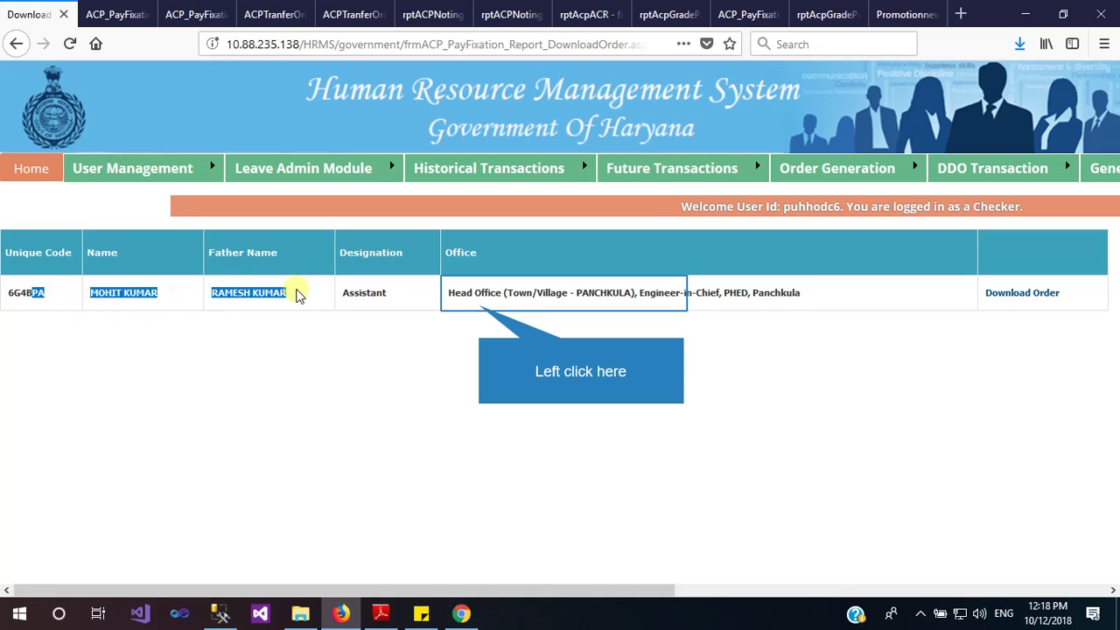
pyautogui.click(480, 308)
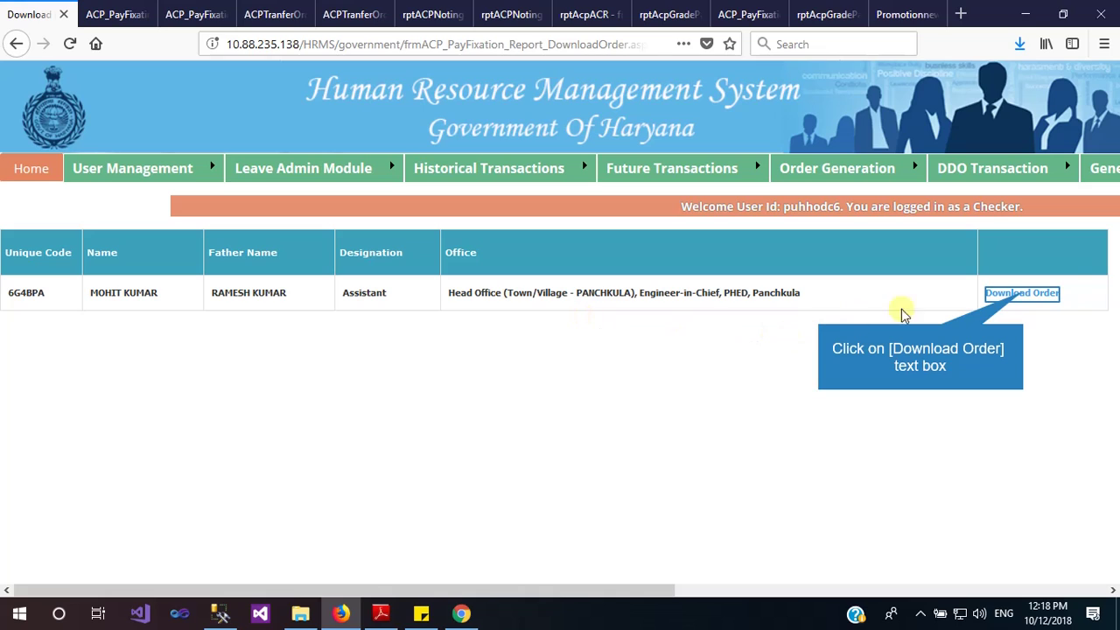
pyautogui.click(1022, 294)
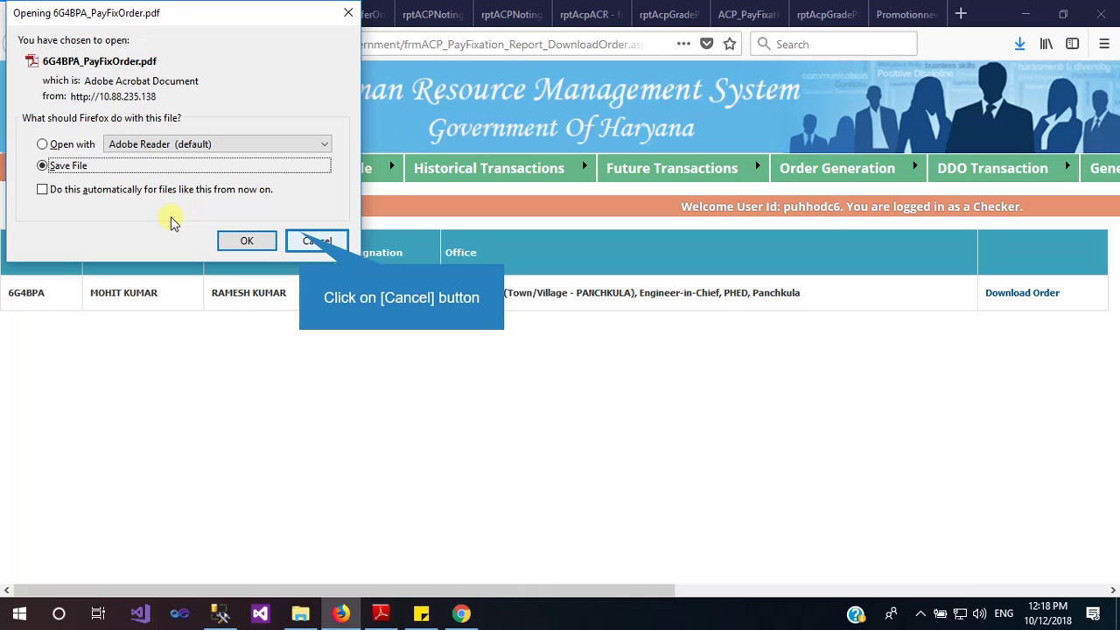
pyautogui.click(302, 239)
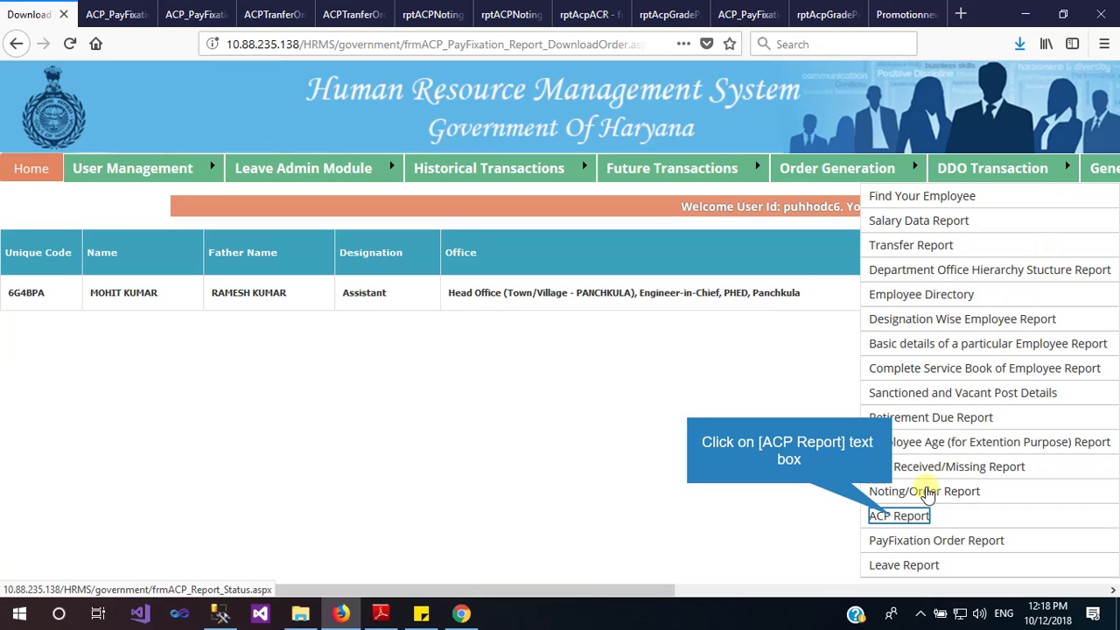
# Search the ACP Report for 'Noting not initiated' cases and review where each case is pending
pyautogui.click(894, 518)
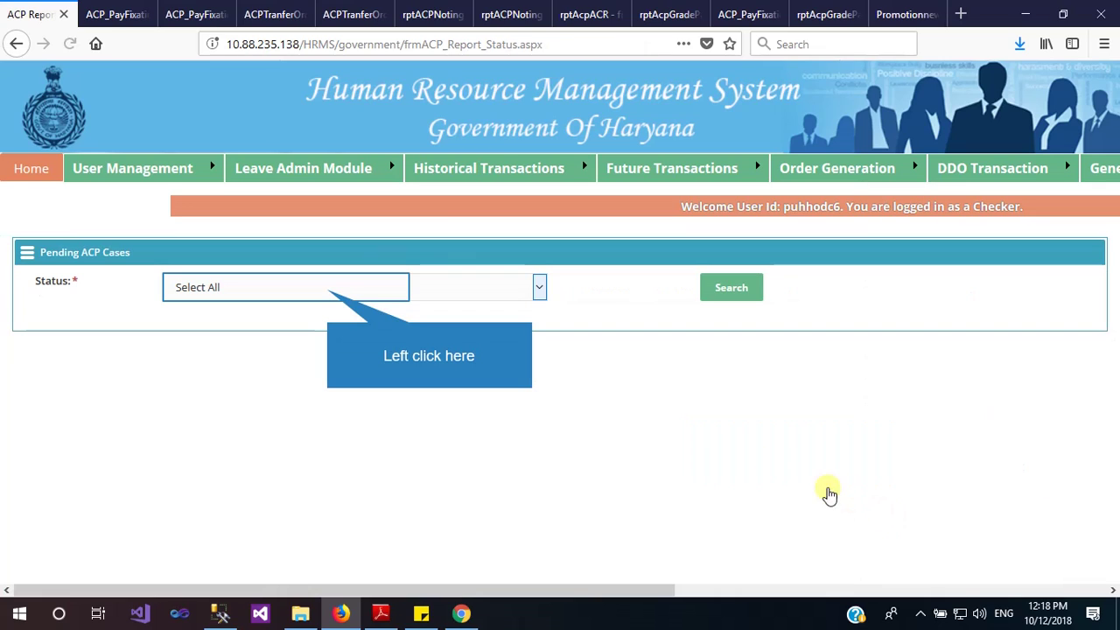
pyautogui.click(327, 290)
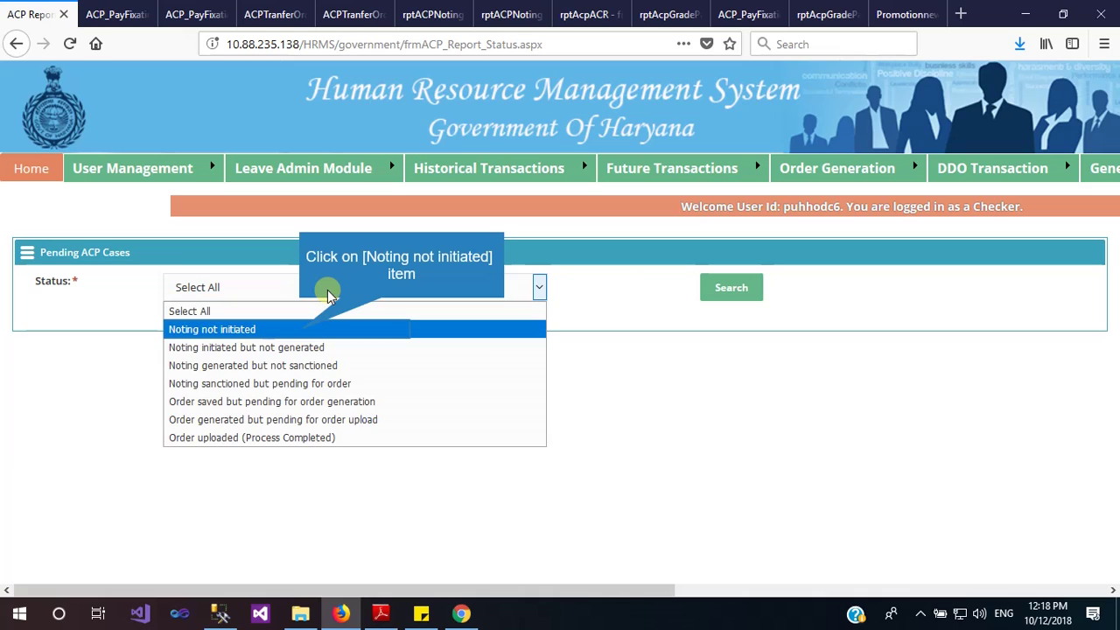
pyautogui.click(299, 329)
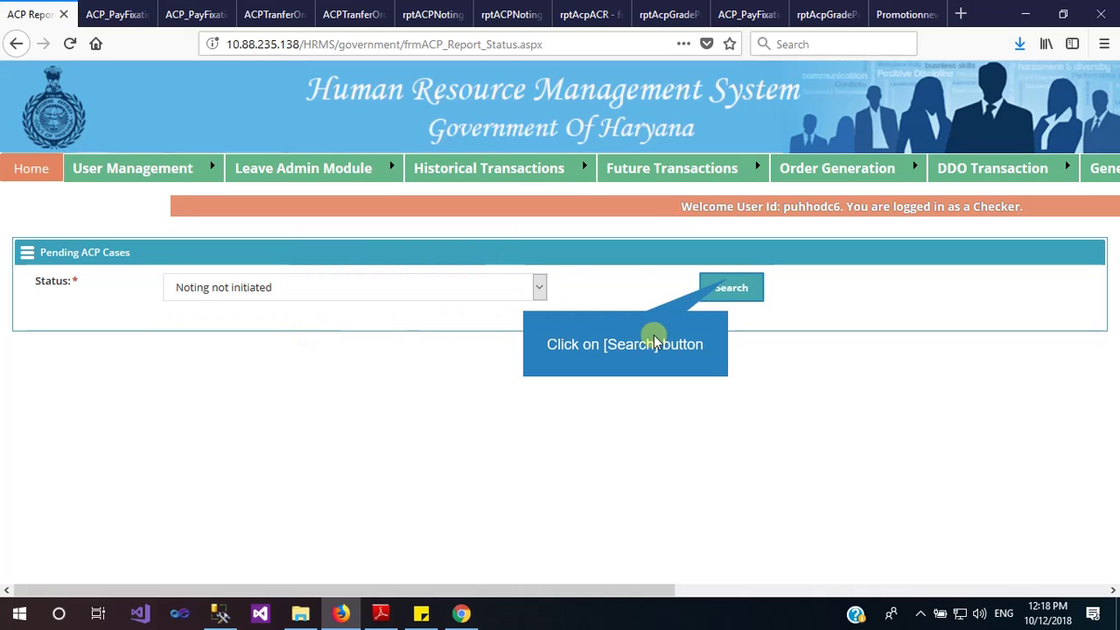
pyautogui.click(731, 287)
pyautogui.scroll(-2, 632, 356)
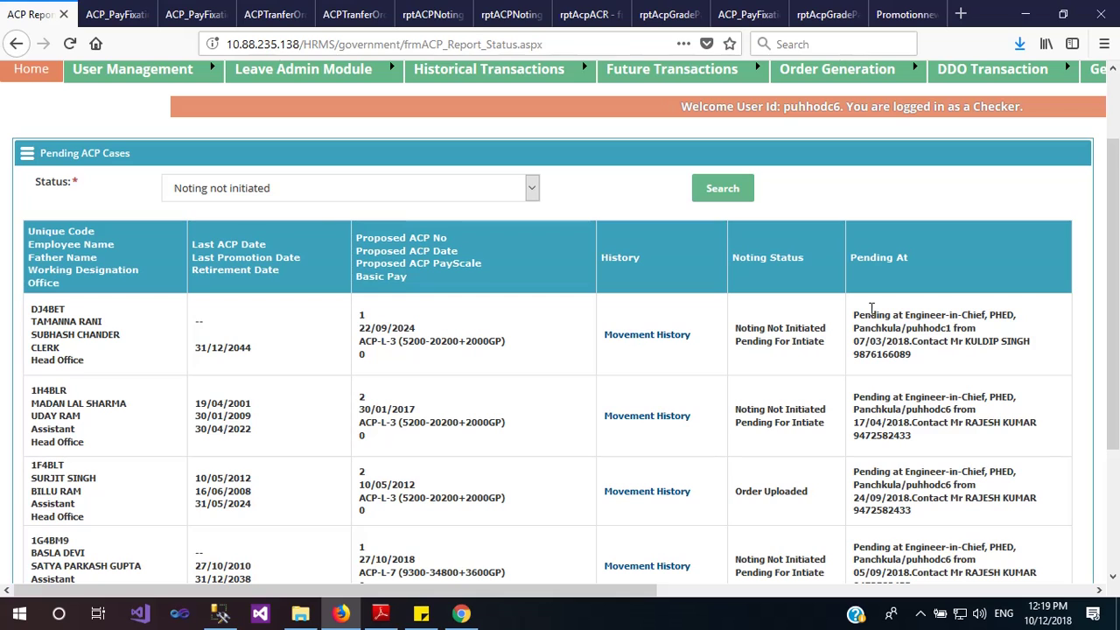
pyautogui.moveTo(859, 313); pyautogui.dragTo(926, 363)
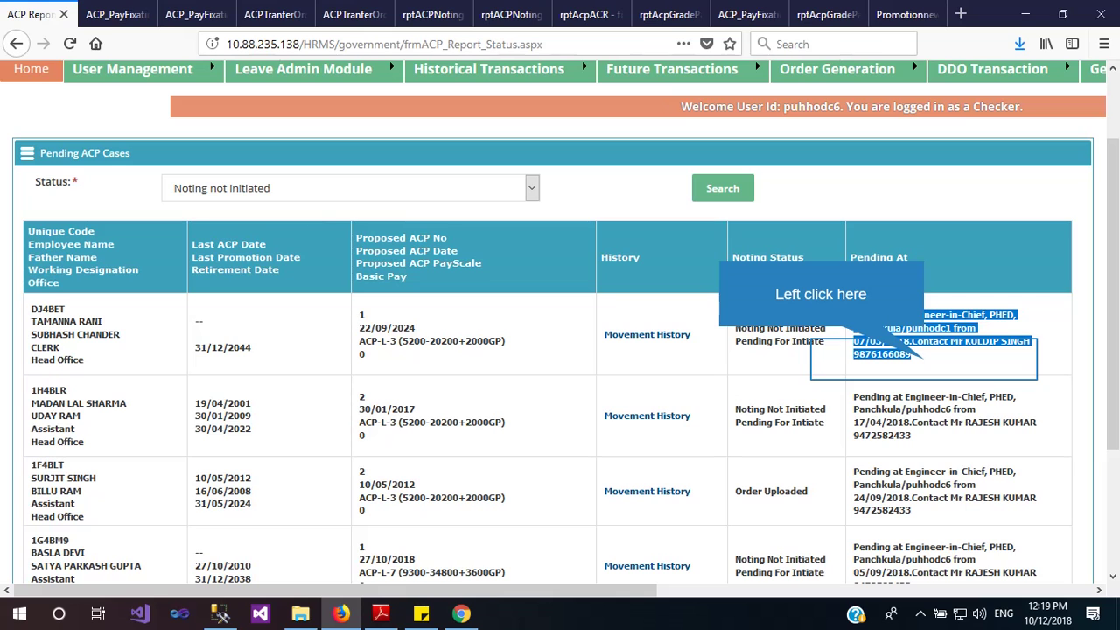
pyautogui.click(924, 363)
pyautogui.scroll(2, 924, 362)
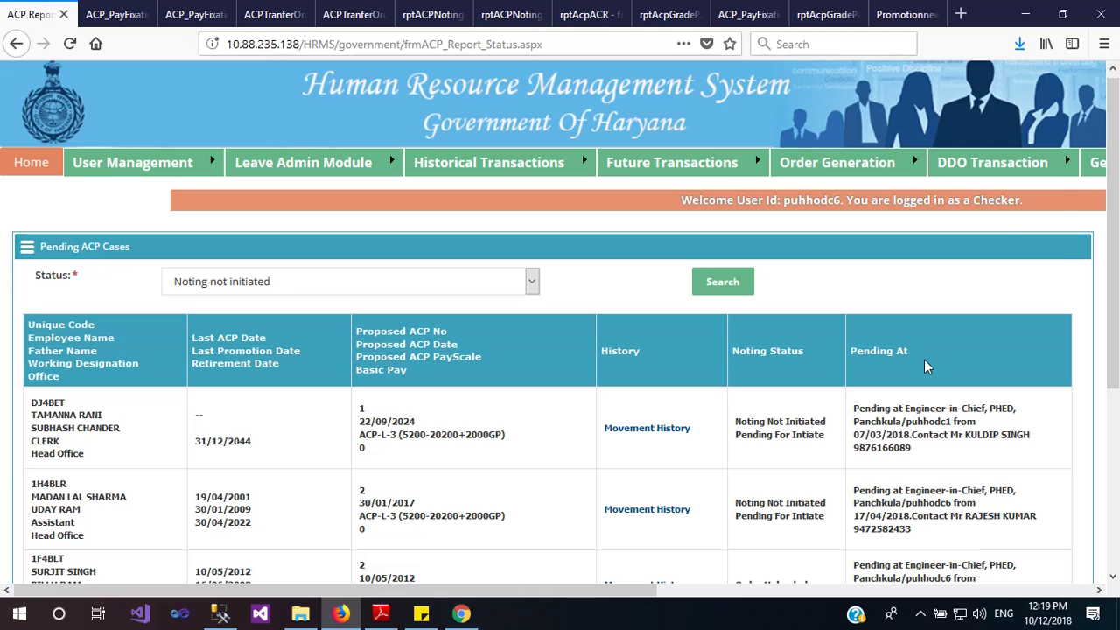
# Open Order Generation > TimeScale Initiate for the Public Health Engineering Department
pyautogui.moveTo(1075, 166)
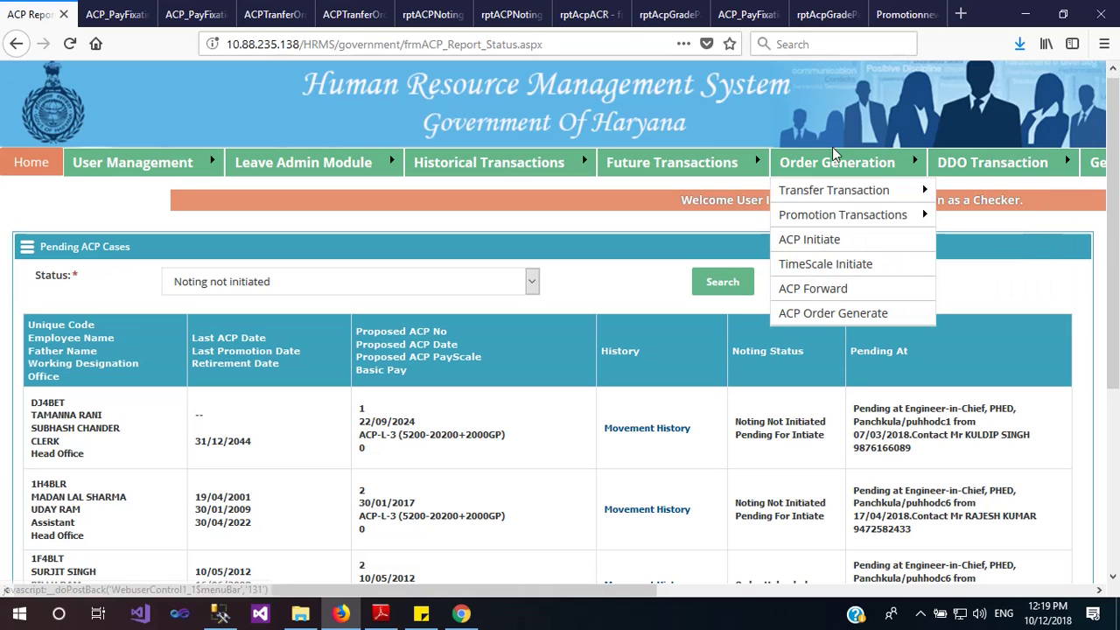
pyautogui.click(823, 260)
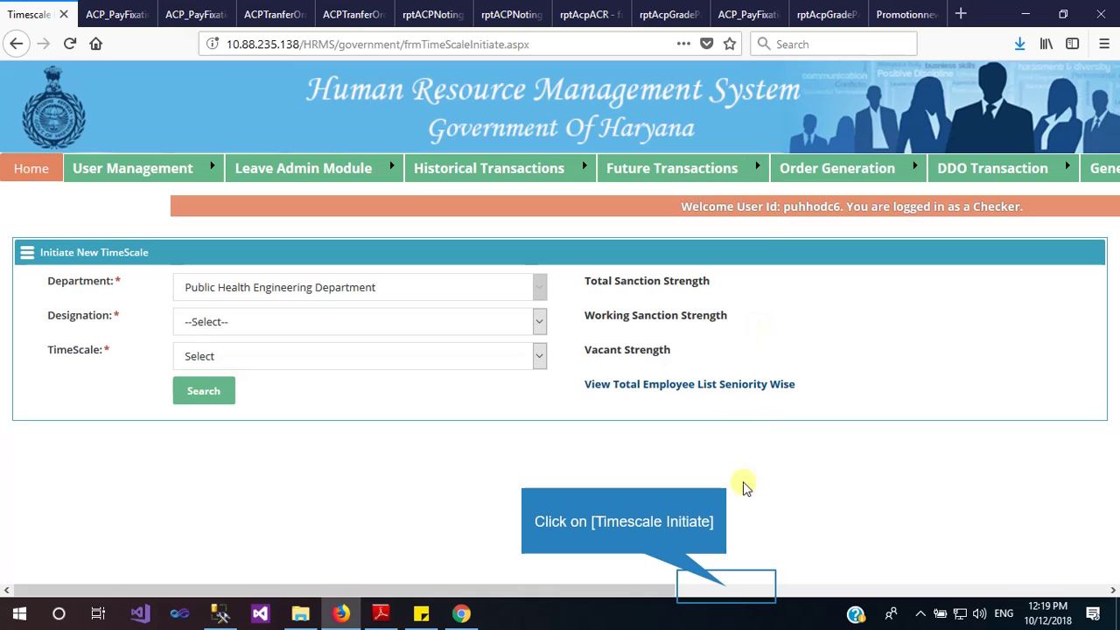
pyautogui.click(726, 591)
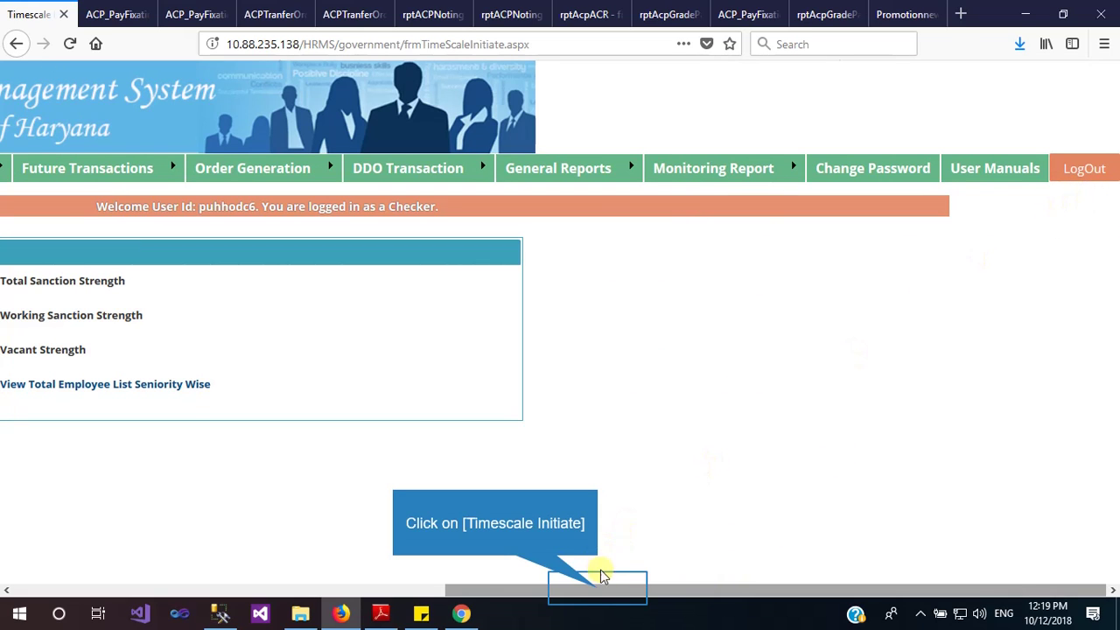
pyautogui.moveTo(597, 588); pyautogui.dragTo(416, 589)
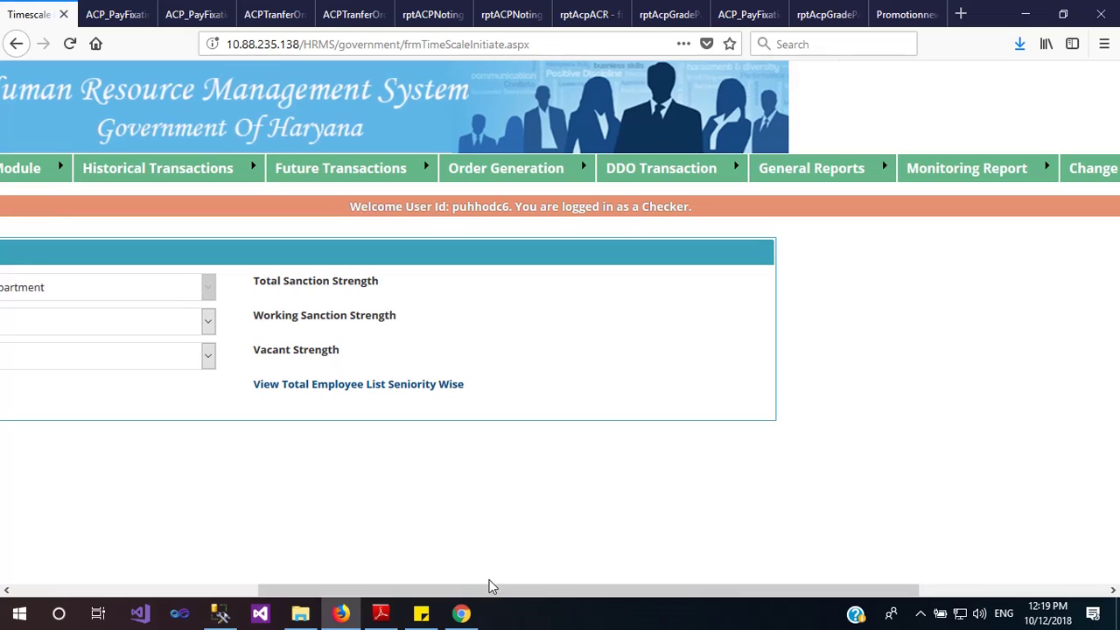
pyautogui.click(920, 614)
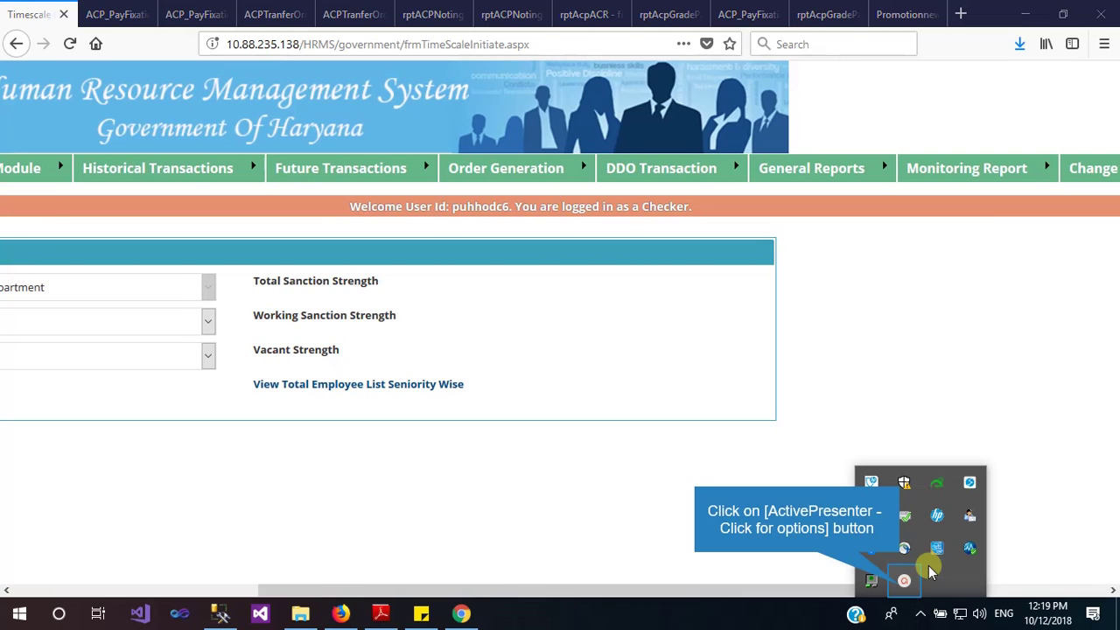